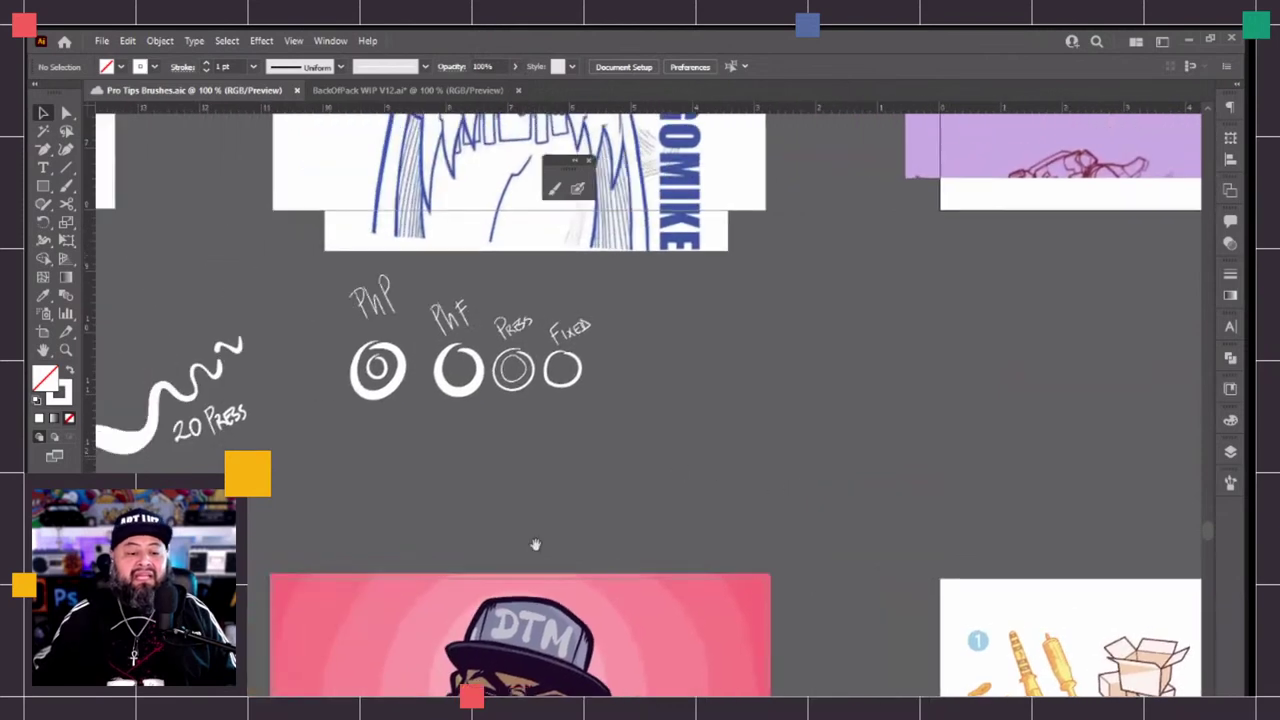
# Move the floating brush tools panel off the striped-shirt character artwork to the empty canvas beside the main toolbar
pyautogui.hscroll(-5, 927, 552)
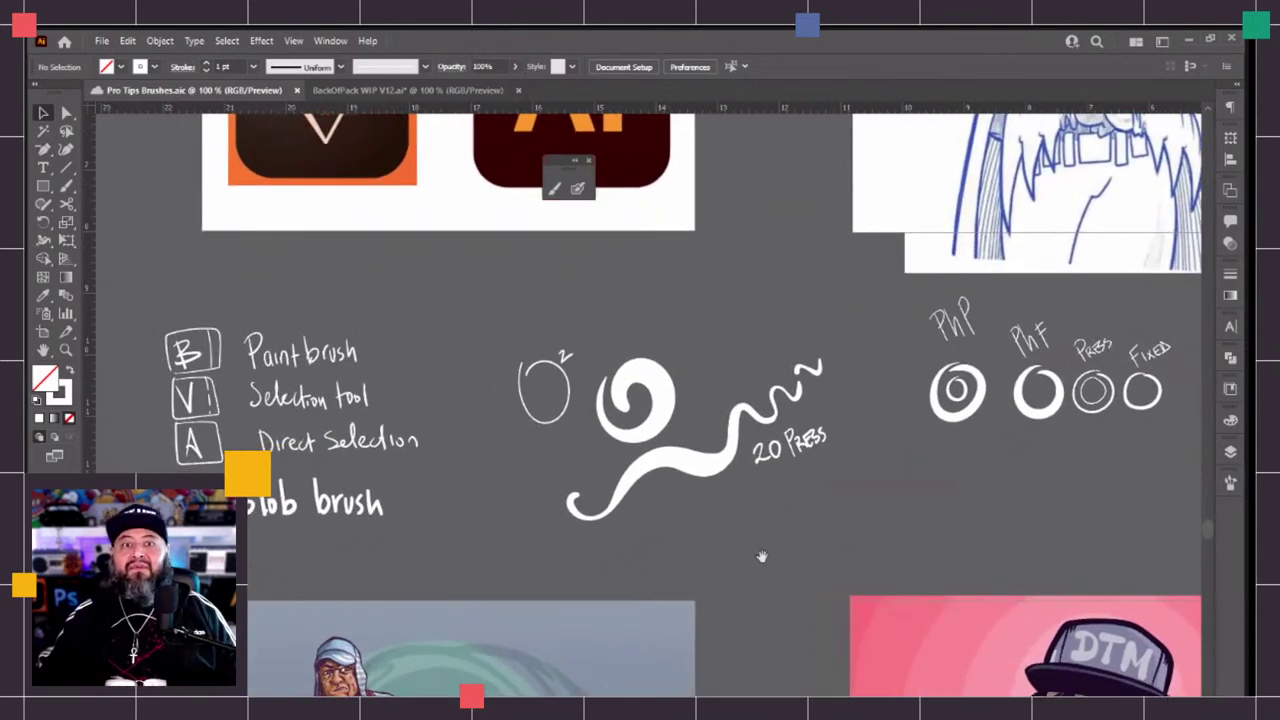
pyautogui.scroll(2, 945, 540)
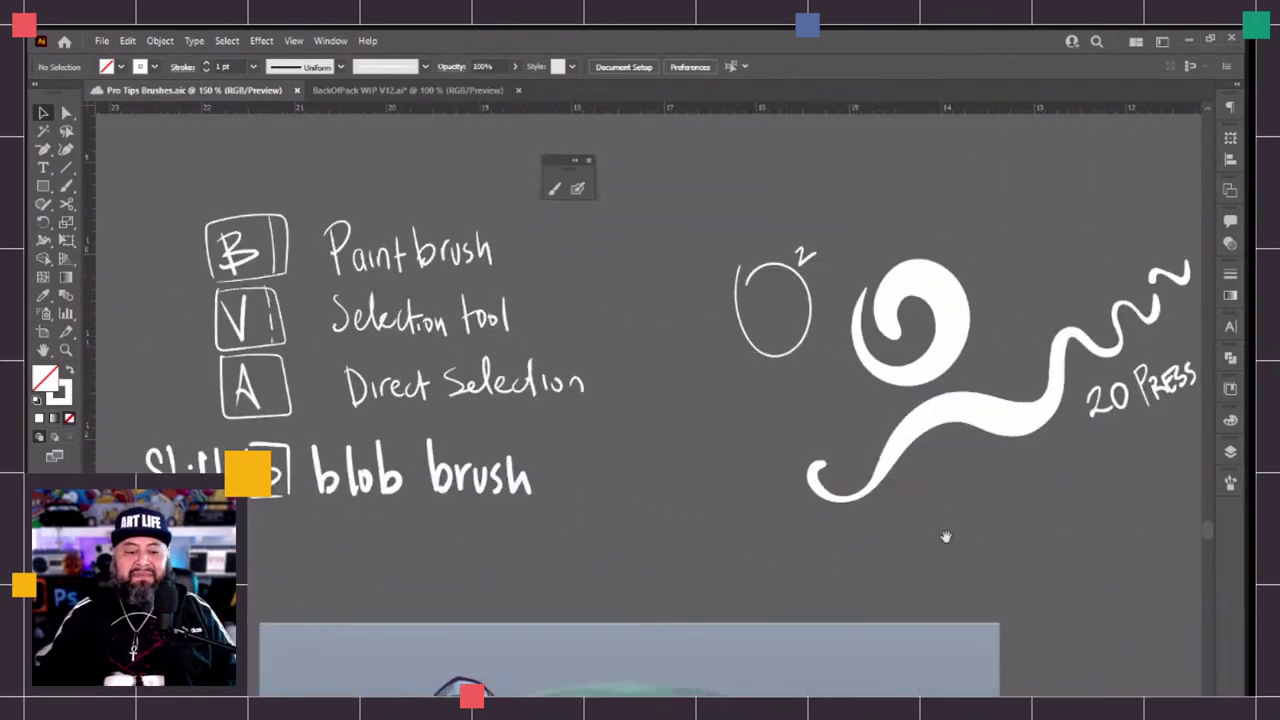
pyautogui.scroll(2, 700, 580)
pyautogui.moveTo(745, 618); pyautogui.dragTo(737, 619)
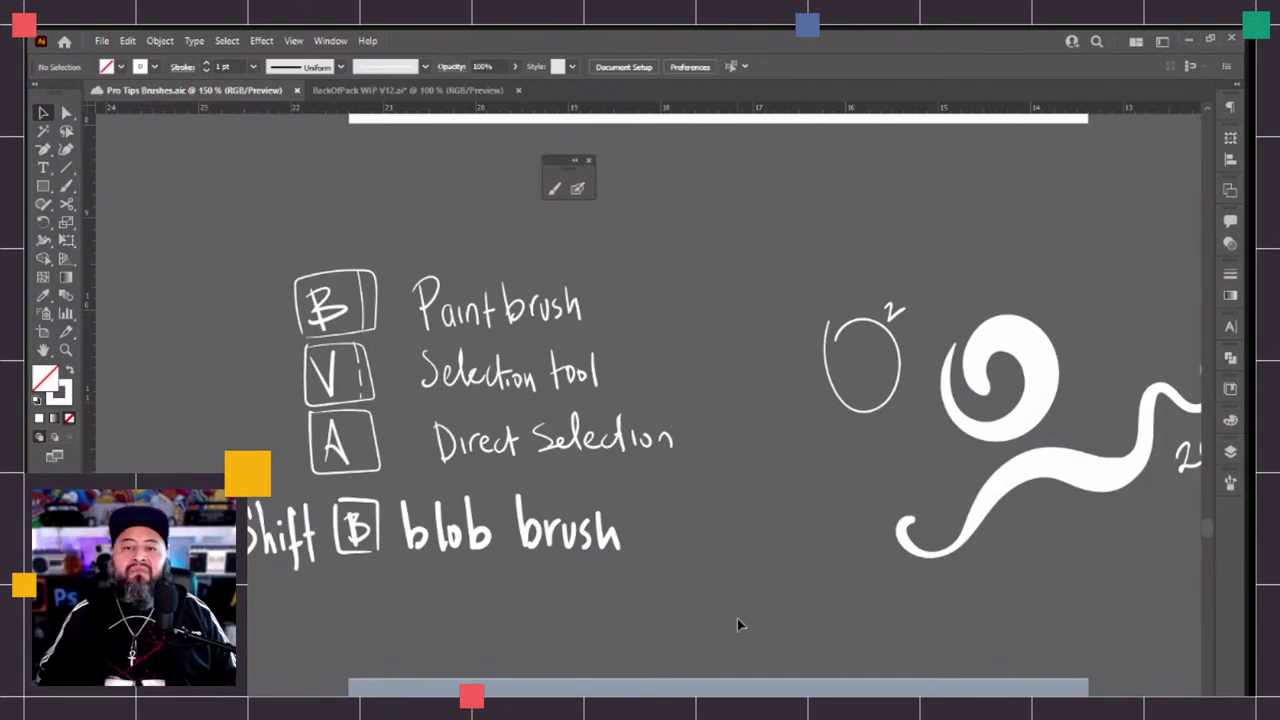
pyautogui.scroll(-5, 757, 423)
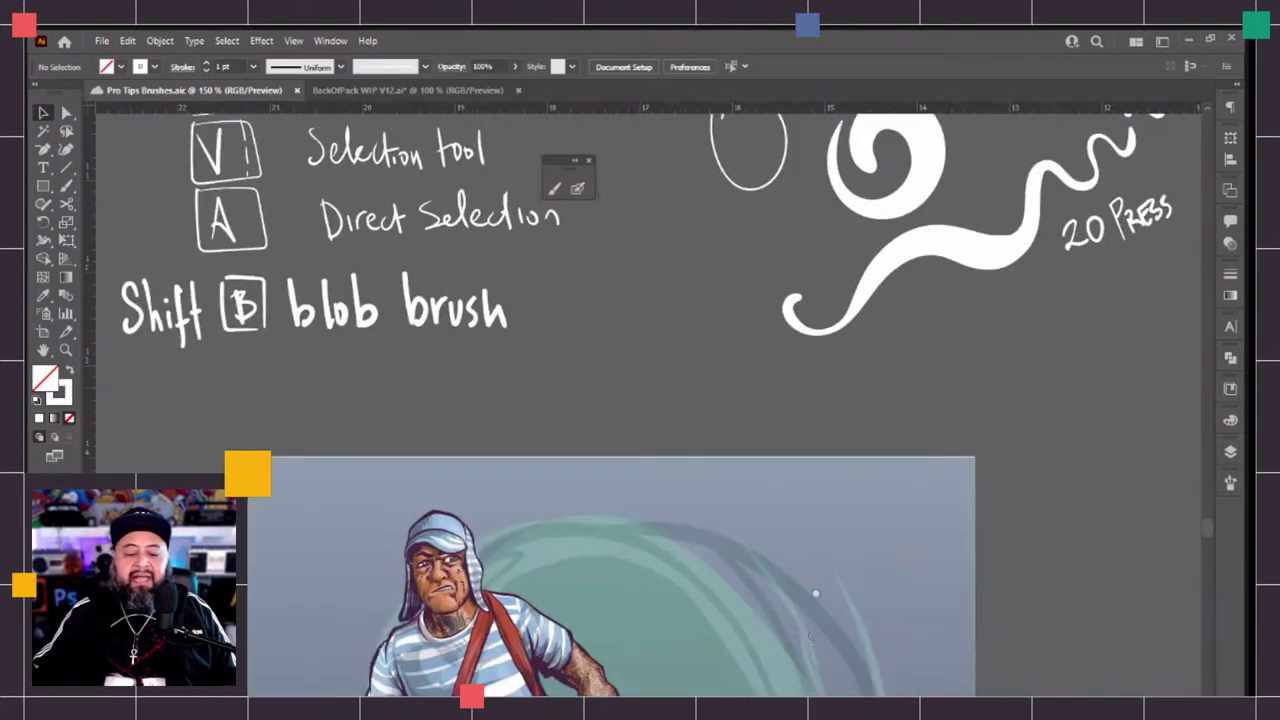
pyautogui.scroll(-3, 797, 377)
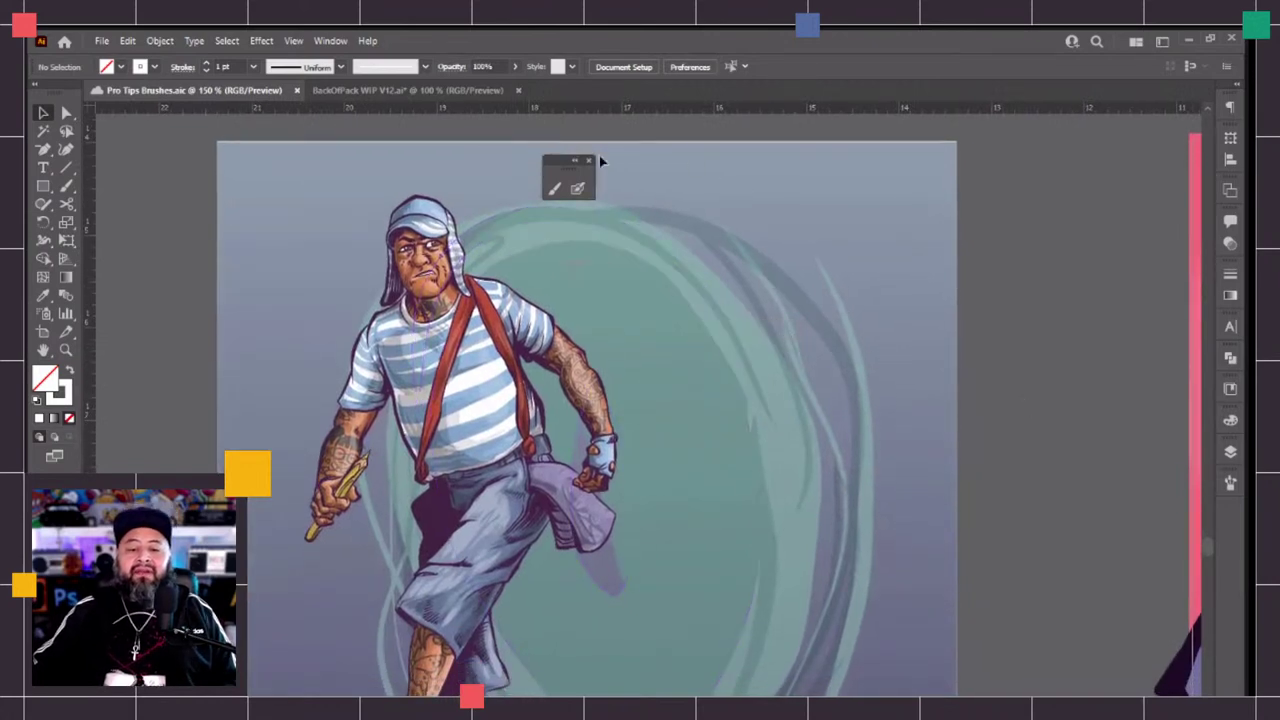
pyautogui.moveTo(555, 165); pyautogui.dragTo(118, 142)
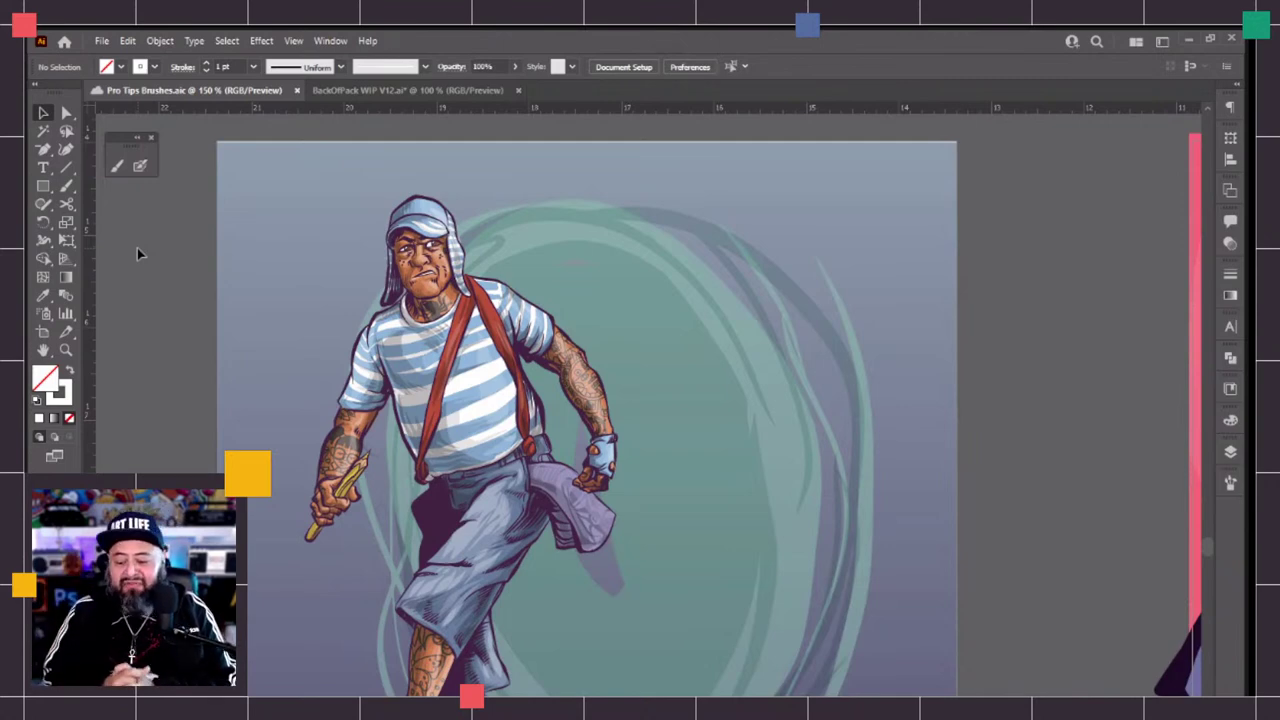
# Examine the striped-shirt character's line work and shading up close around the wrist and hanging cloth
pyautogui.hotkey('ctrl', '+')
pyautogui.hotkey('ctrl', '+')
pyautogui.hotkey('ctrl', '+')
pyautogui.hotkey('ctrl', '+')
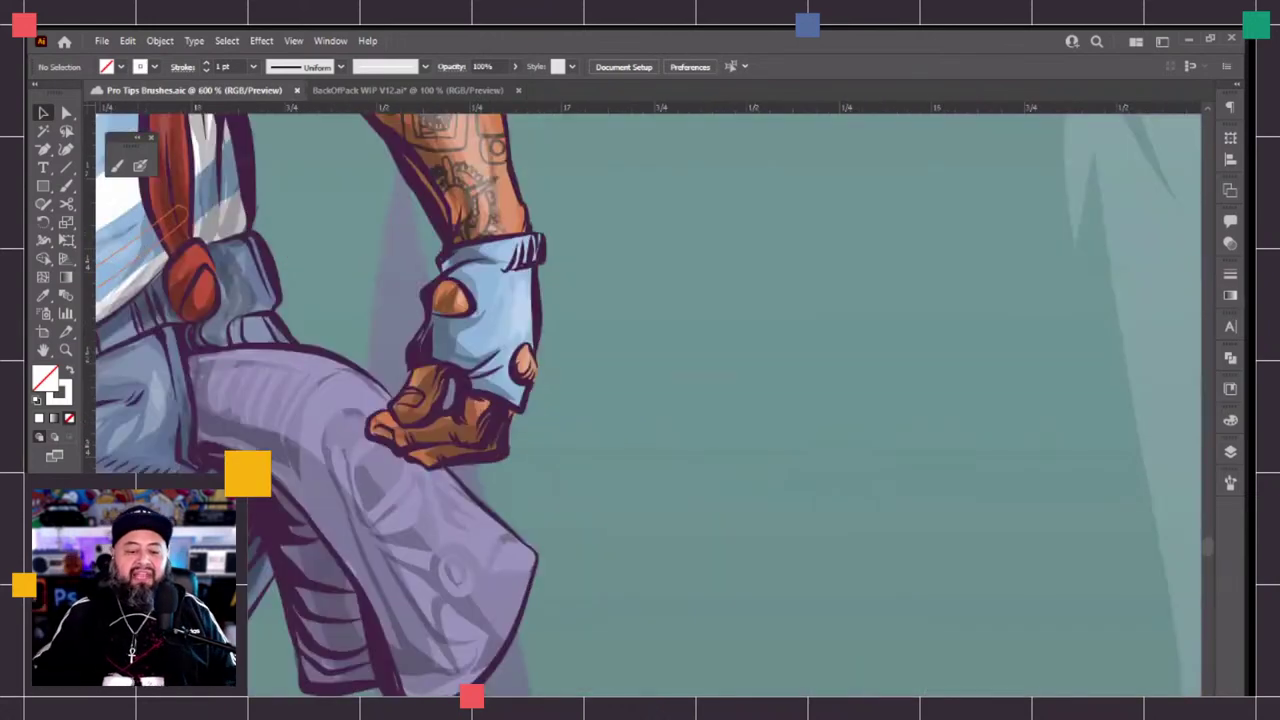
pyautogui.hscroll(-4, 567, 496)
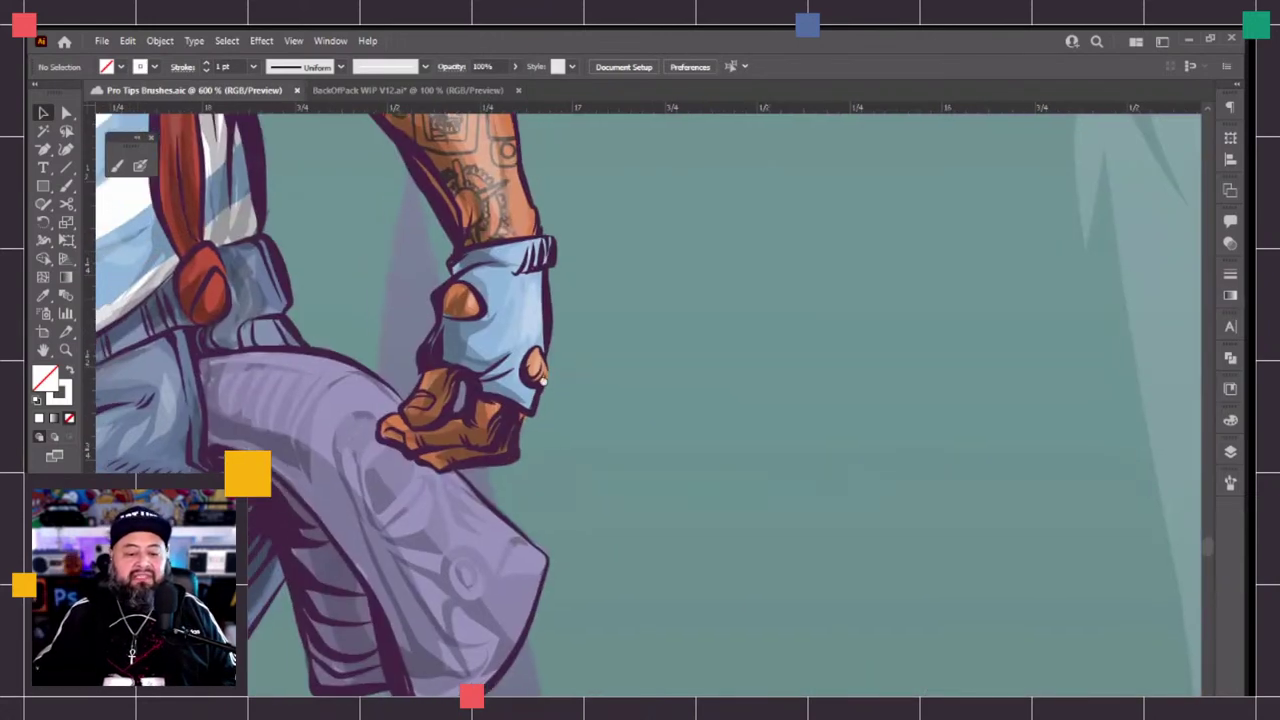
pyautogui.scroll(2, 567, 496)
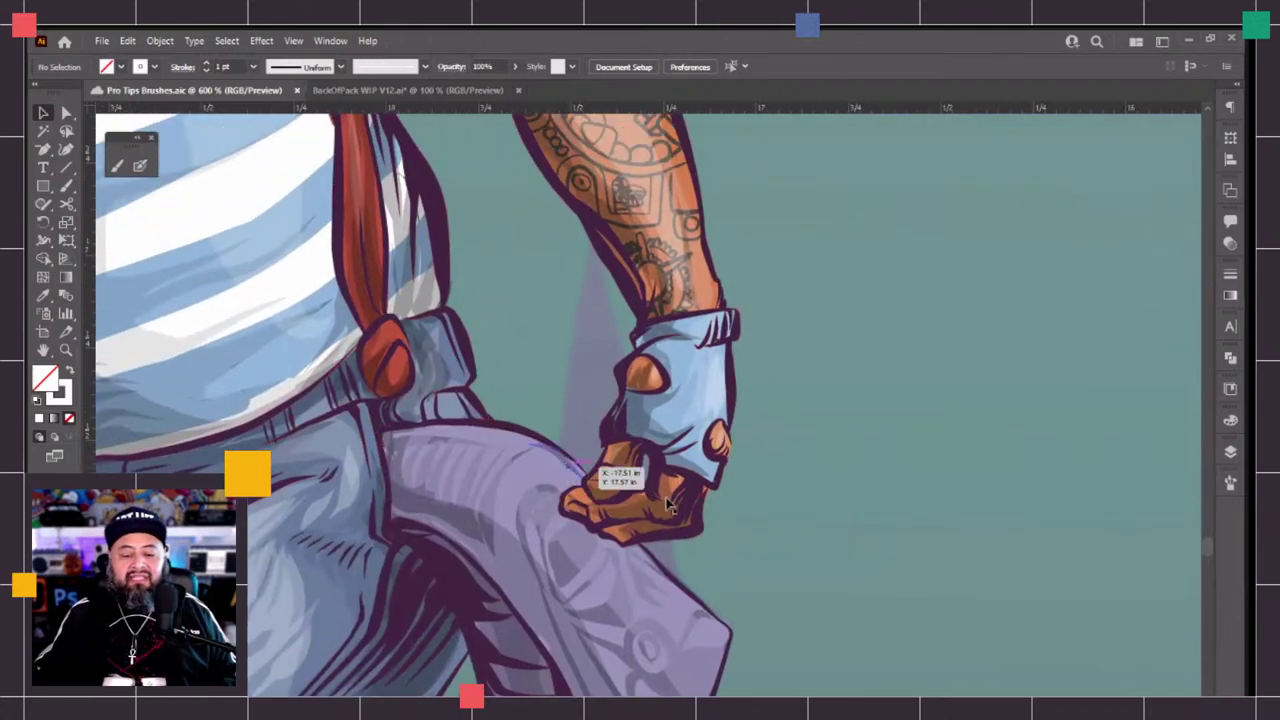
# Select the dark outline of the bearded character's pencil-holding hand with the Direct Selection tool to inspect its anchor points
pyautogui.hscroll(10, 610, 485)
pyautogui.hscroll(15, 666, 503)
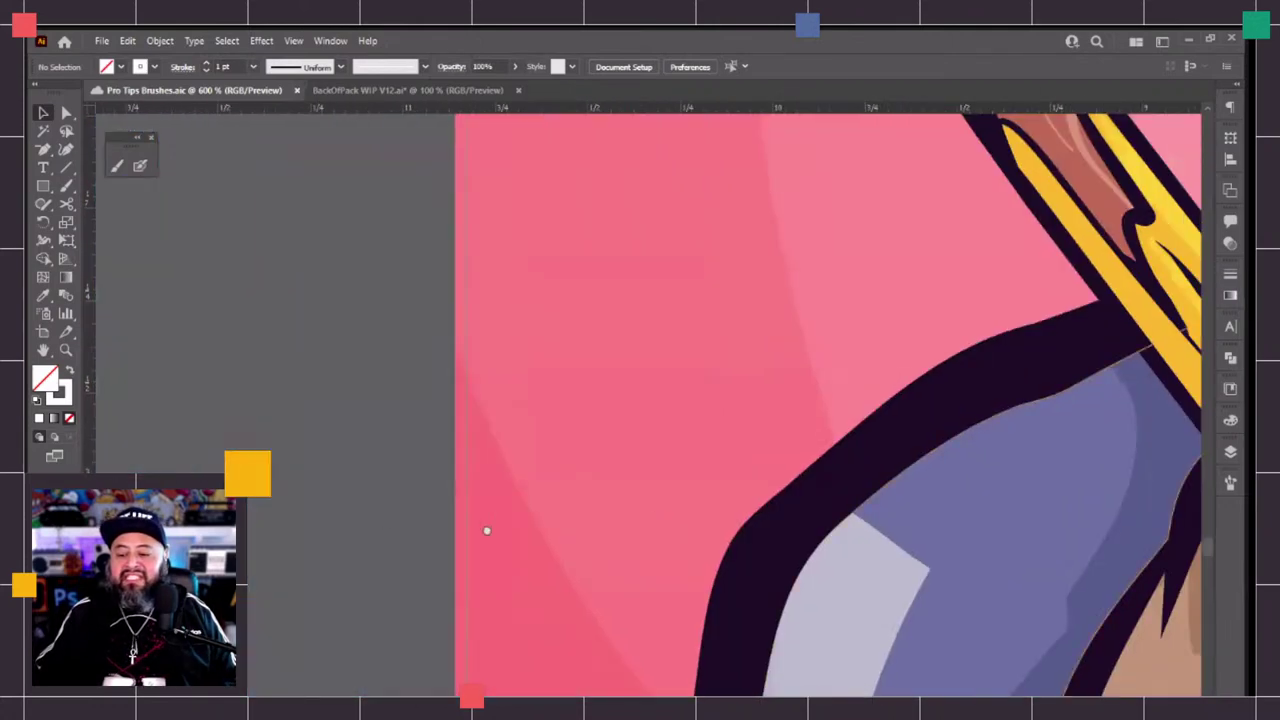
pyautogui.hscroll(4, 604, 500)
pyautogui.scroll(-1, 604, 500)
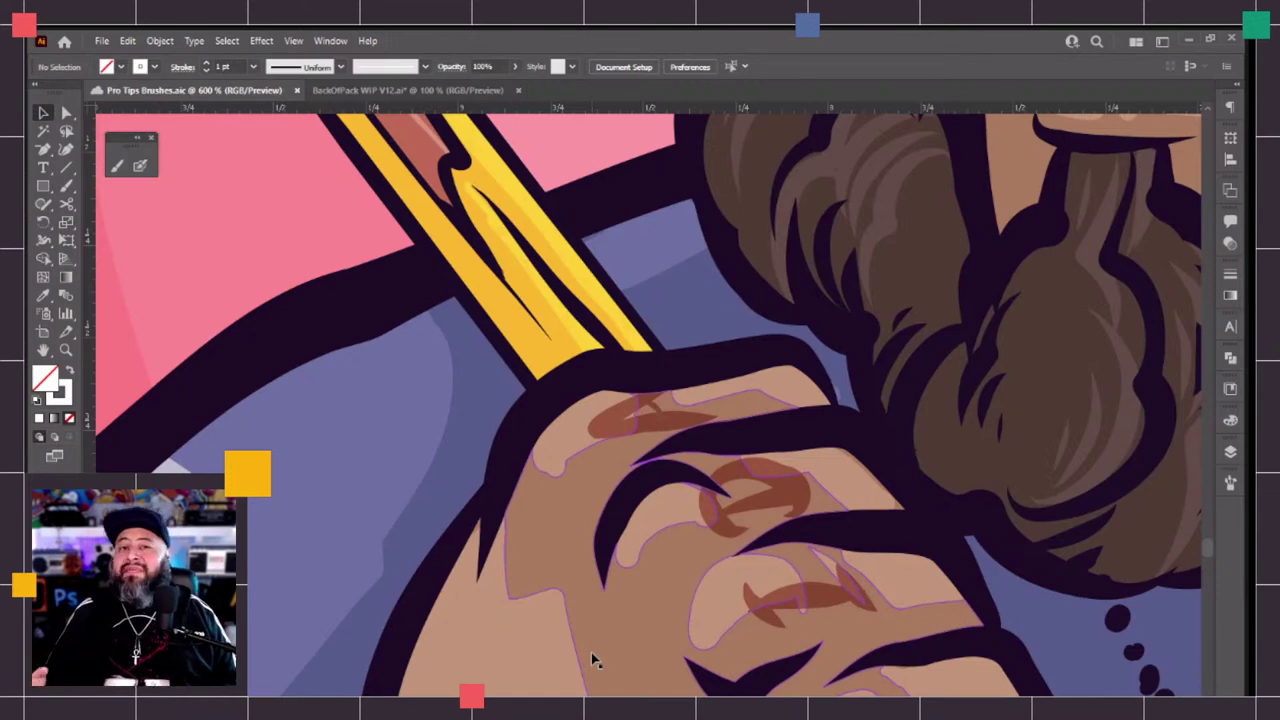
pyautogui.hotkey('ctrl', 'shift', 'a')
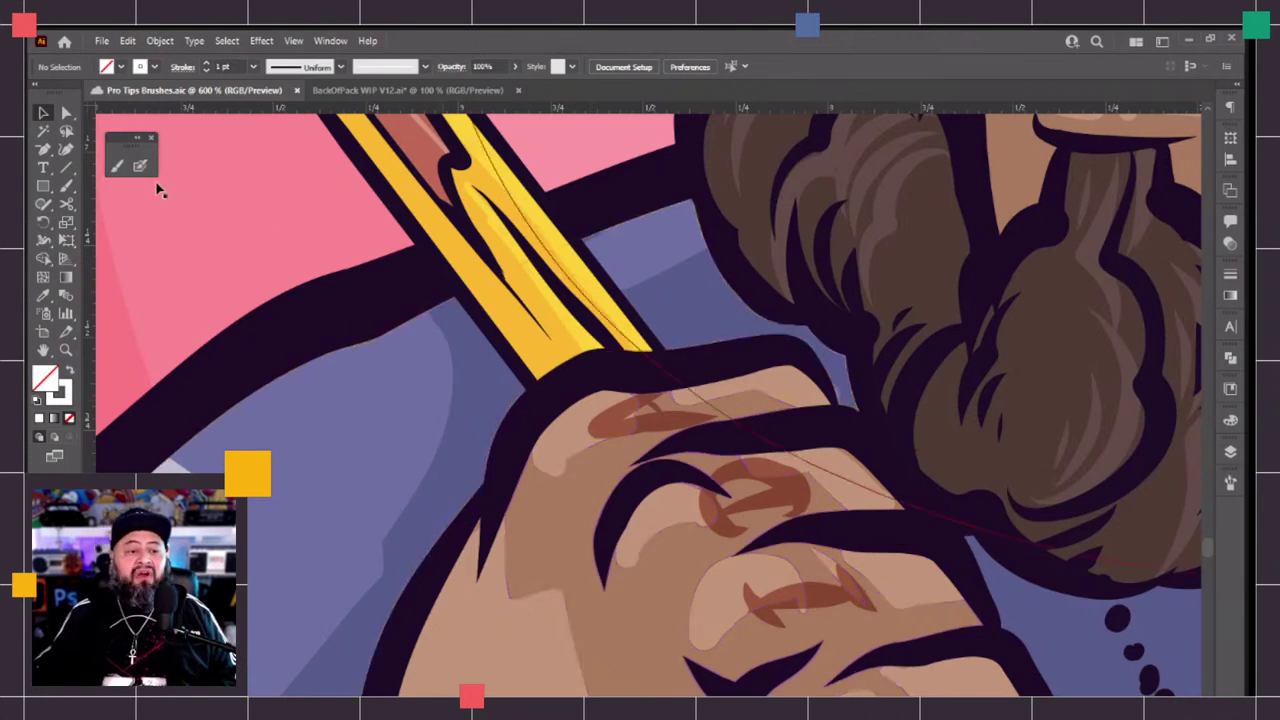
pyautogui.click(65, 113)
pyautogui.click(525, 452)
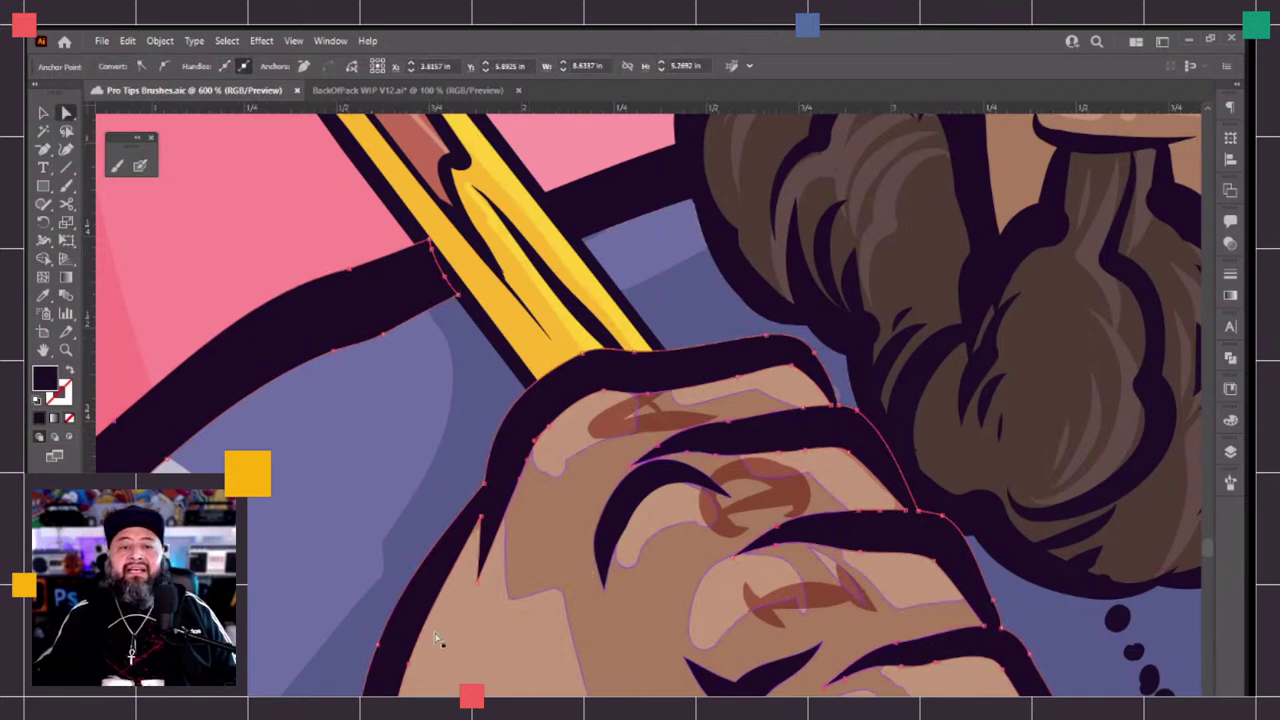
# Go to the app logo artboard and select the icon image with the orange triangle and slanted lines
pyautogui.scroll(5, 706, 549)
pyautogui.hscroll(-10, 670, 497)
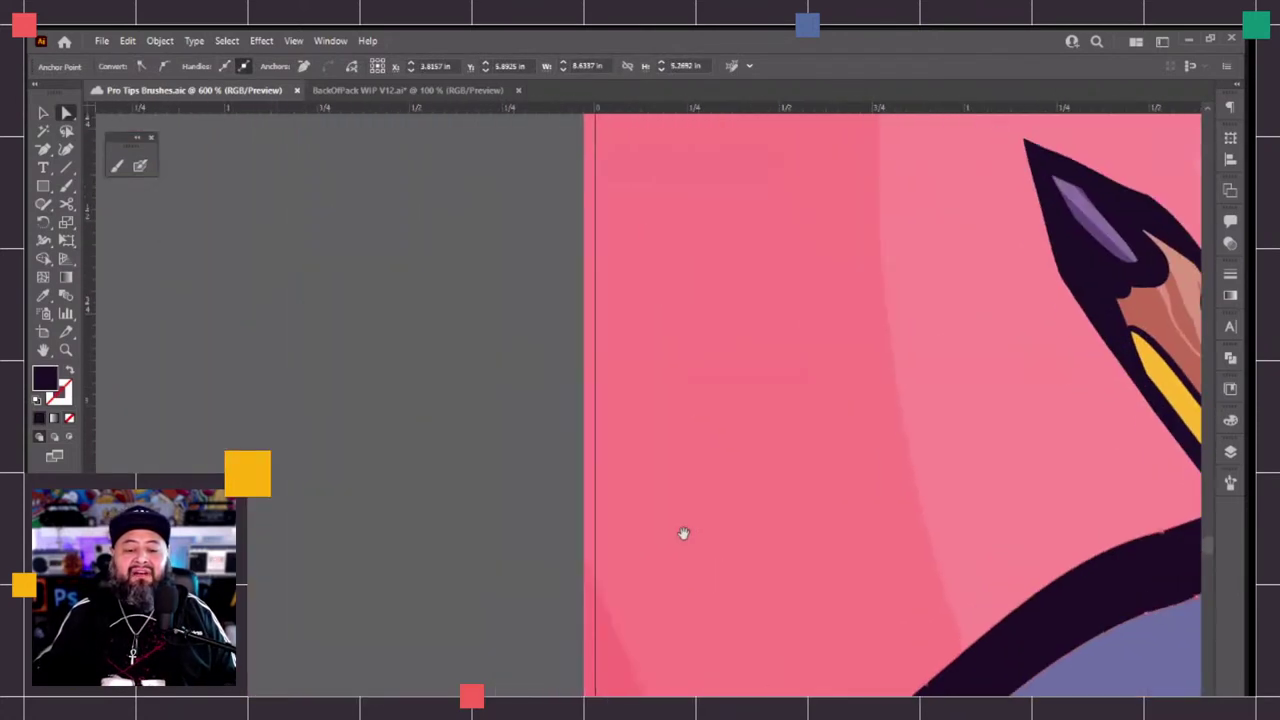
pyautogui.scroll(-5, 758, 653)
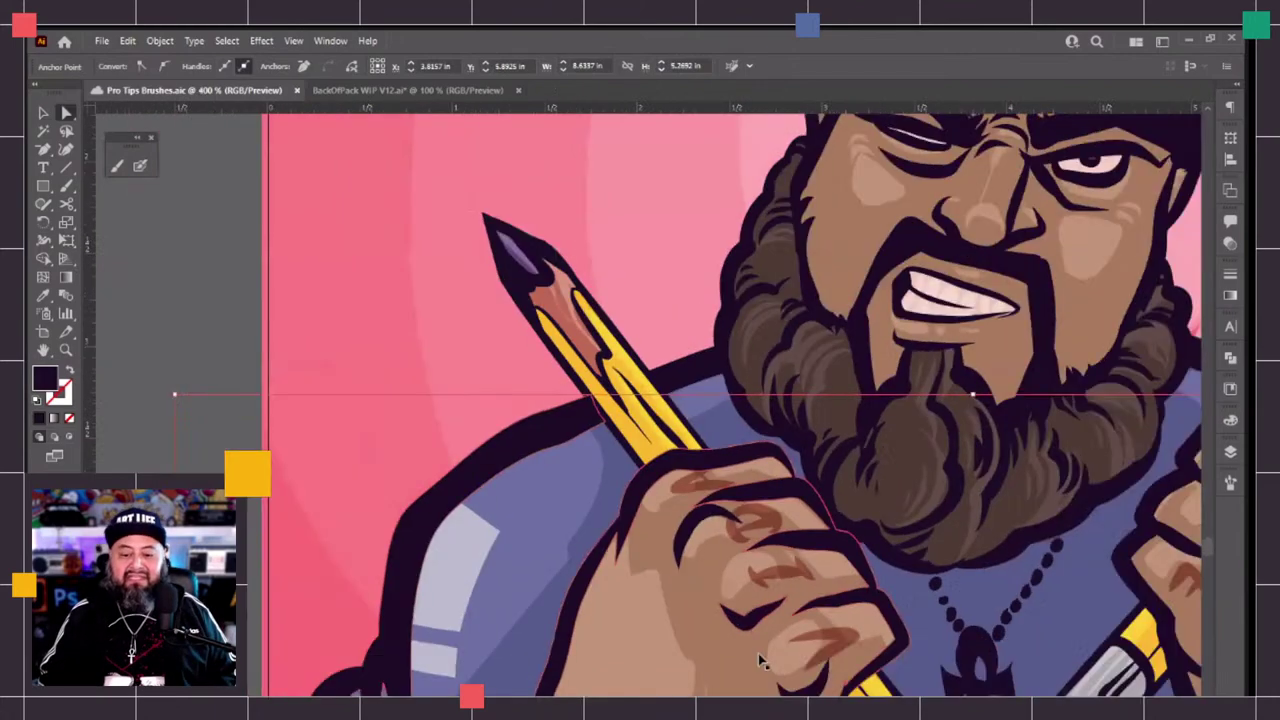
pyautogui.moveTo(670, 396); pyautogui.dragTo(902, 578)
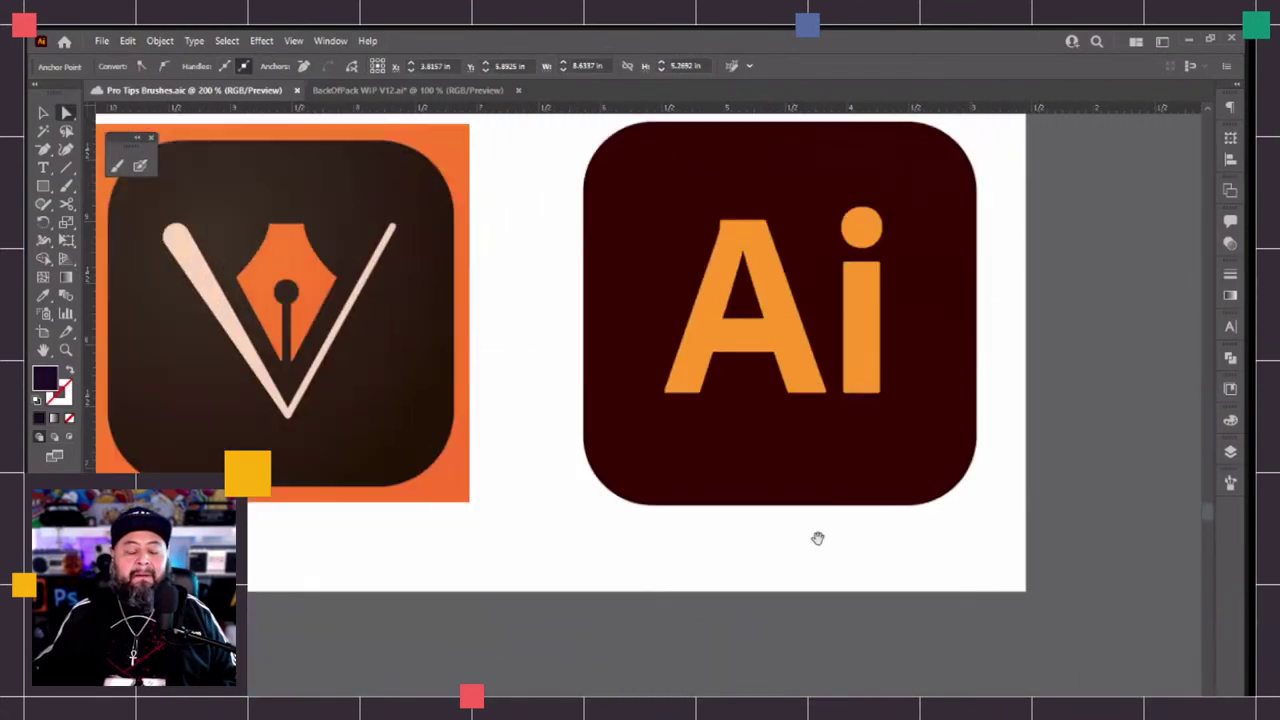
pyautogui.scroll(5, 817, 534)
pyautogui.moveTo(871, 640); pyautogui.dragTo(828, 688)
pyautogui.moveTo(899, 569); pyautogui.dragTo(904, 593)
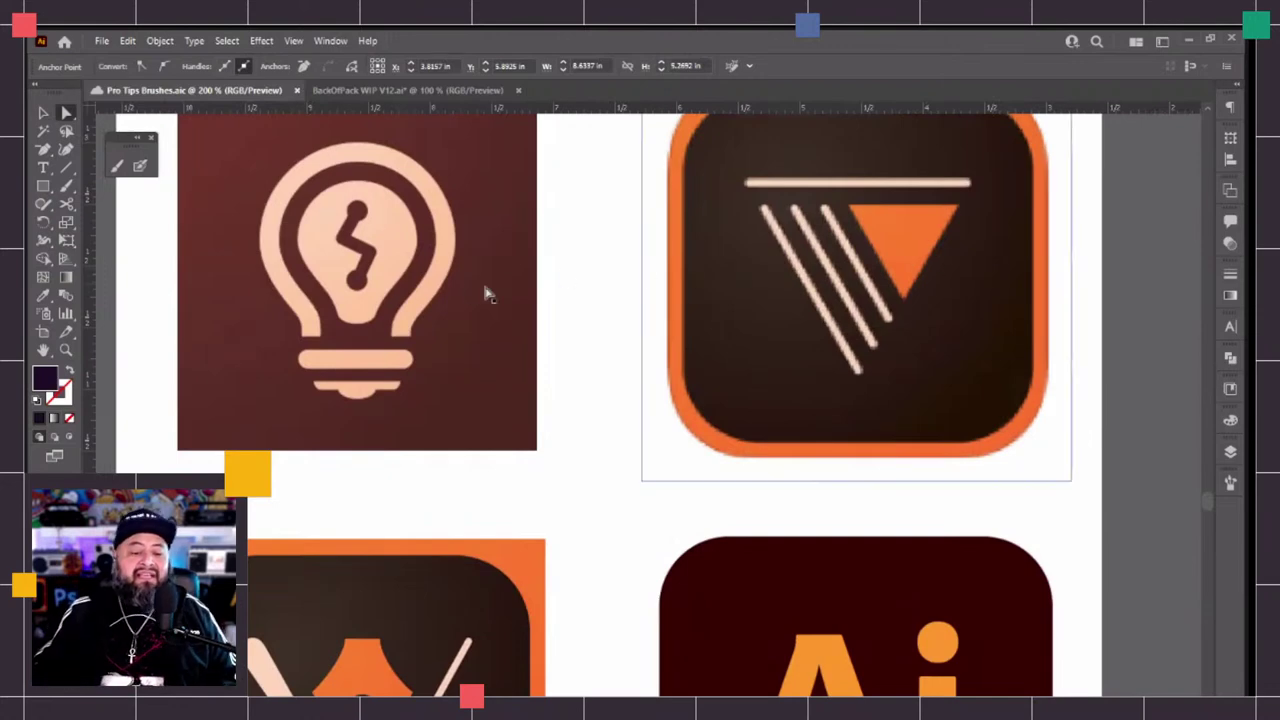
pyautogui.click(438, 323)
pyautogui.click(851, 334)
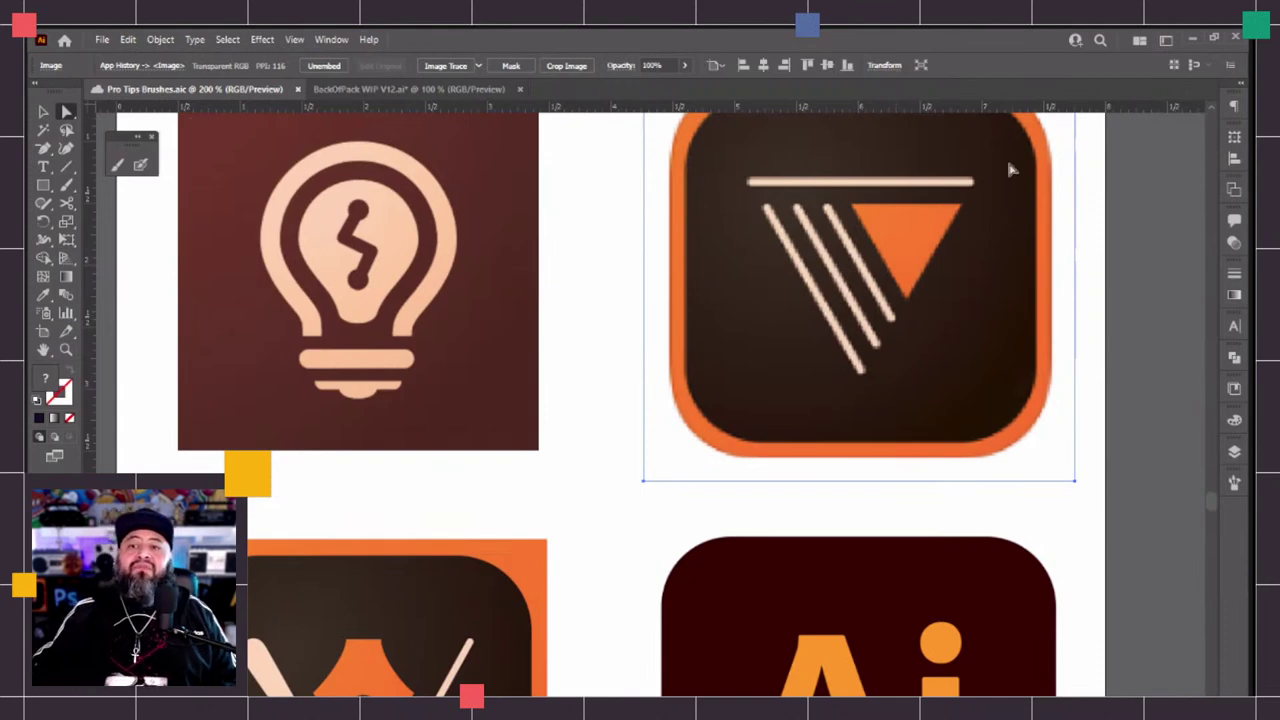
# Inspect the oval stroke sample marked 2 below the app logos by selecting it, and clear the selection
pyautogui.scroll(-10, 945, 323)
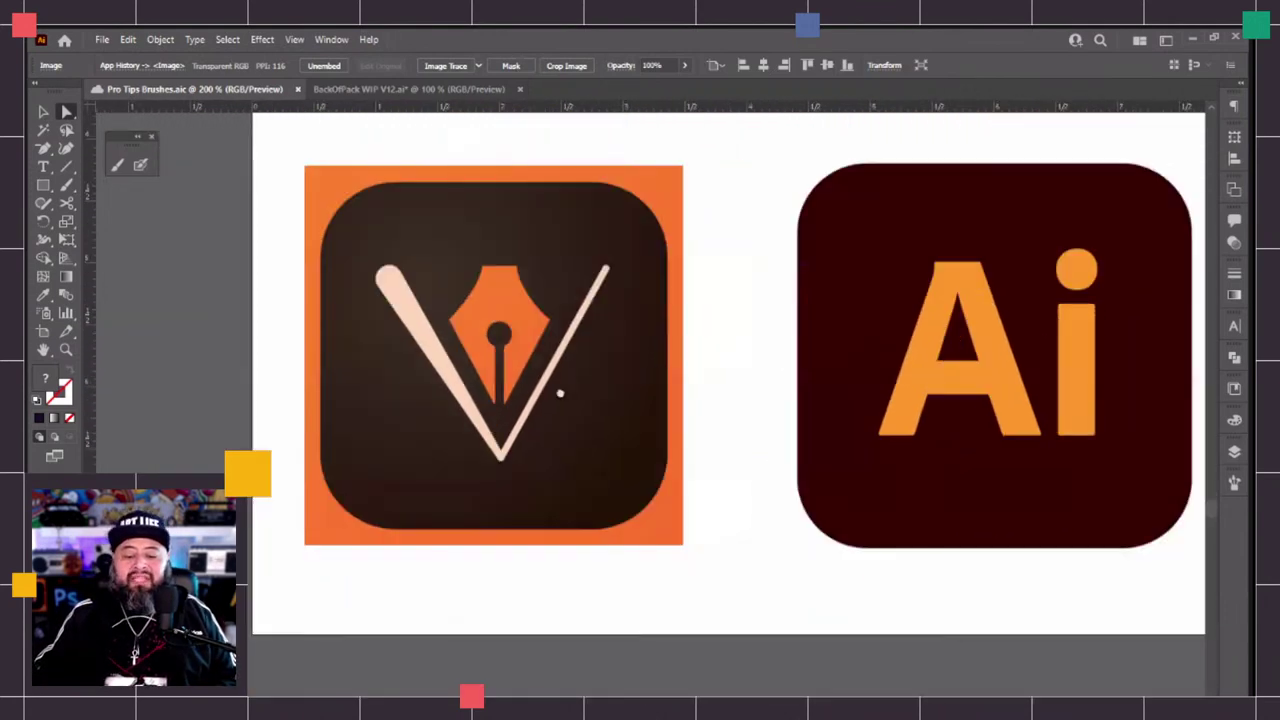
pyautogui.scroll(-3, 894, 484)
pyautogui.hscroll(10, 571, 600)
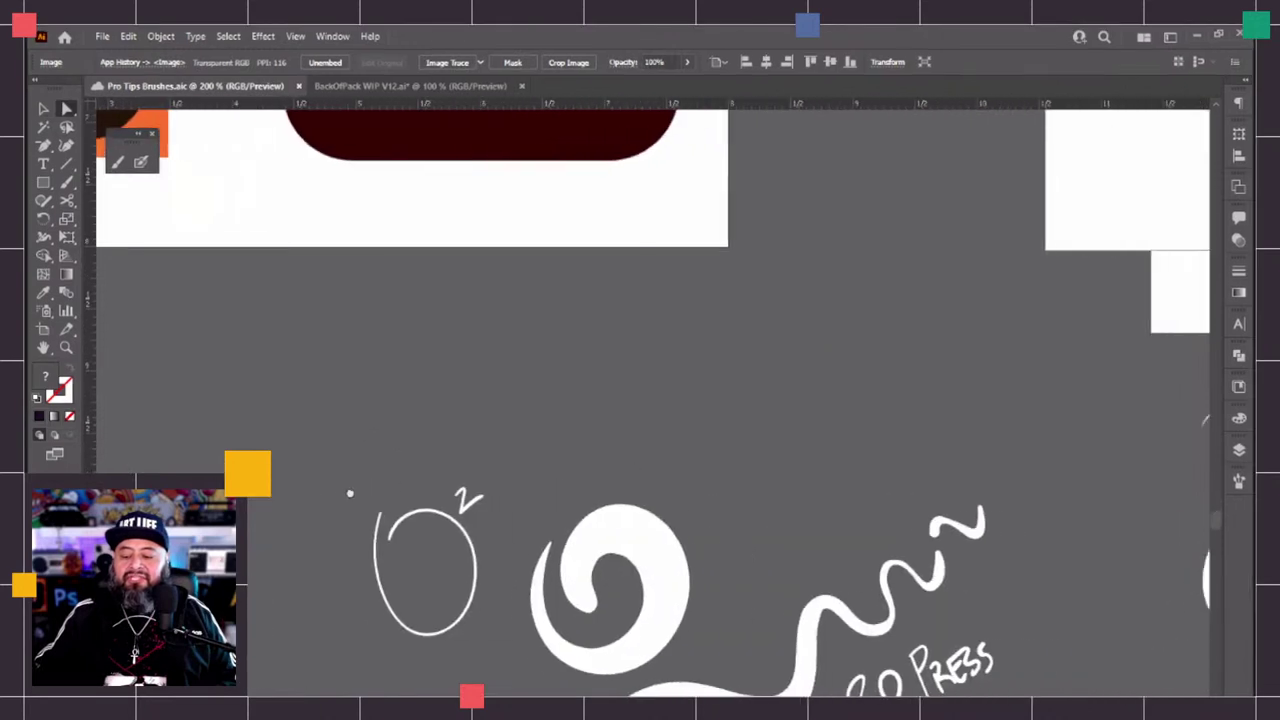
pyautogui.moveTo(449, 443); pyautogui.dragTo(411, 451)
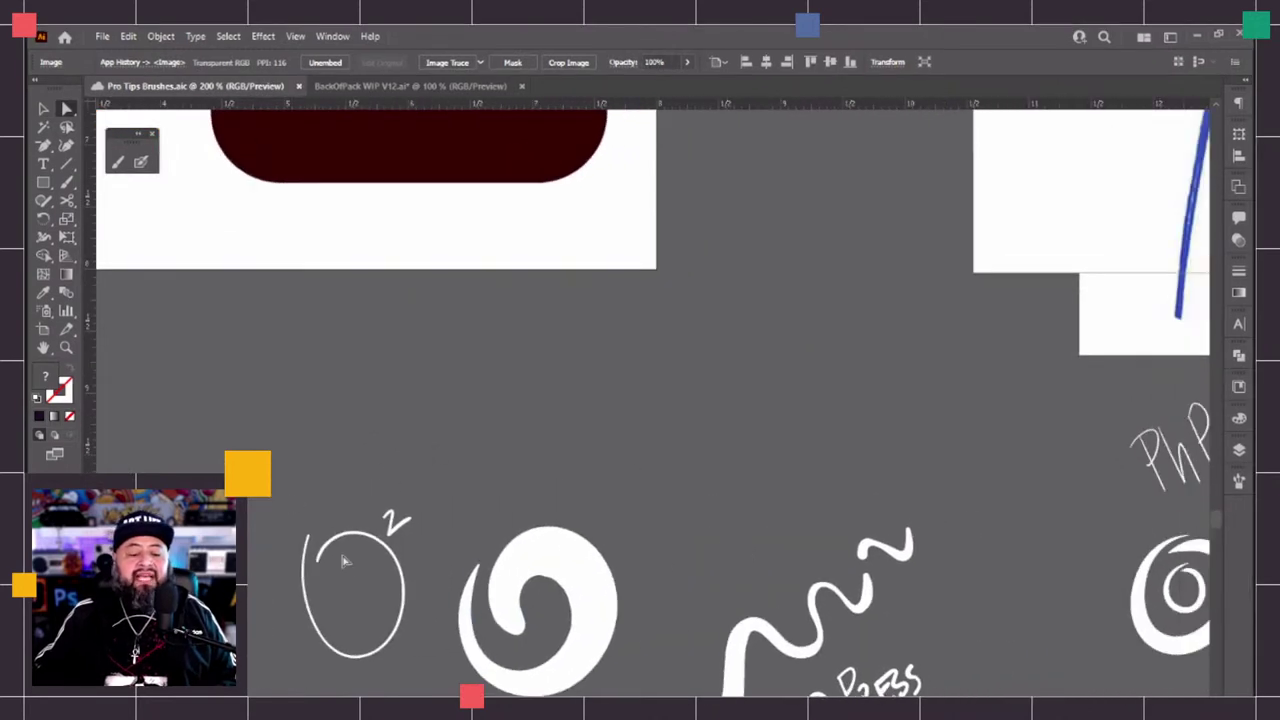
pyautogui.click(406, 602)
pyautogui.click(588, 440)
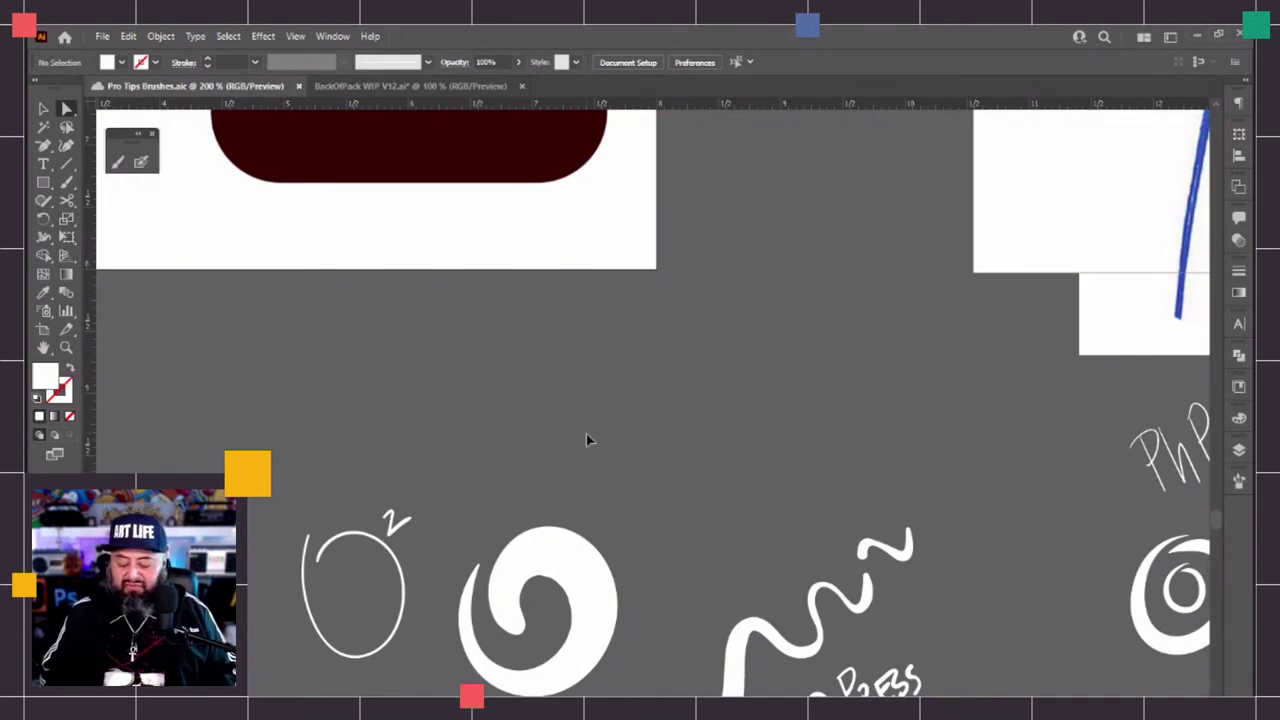
# Examine the brush stroke samples at 400% zoom, from the oval marked 2 past the 20 Press stroke to the labelled circles
pyautogui.hotkey('ctrl', '=')
pyautogui.moveTo(571, 457); pyautogui.dragTo(879, 369)
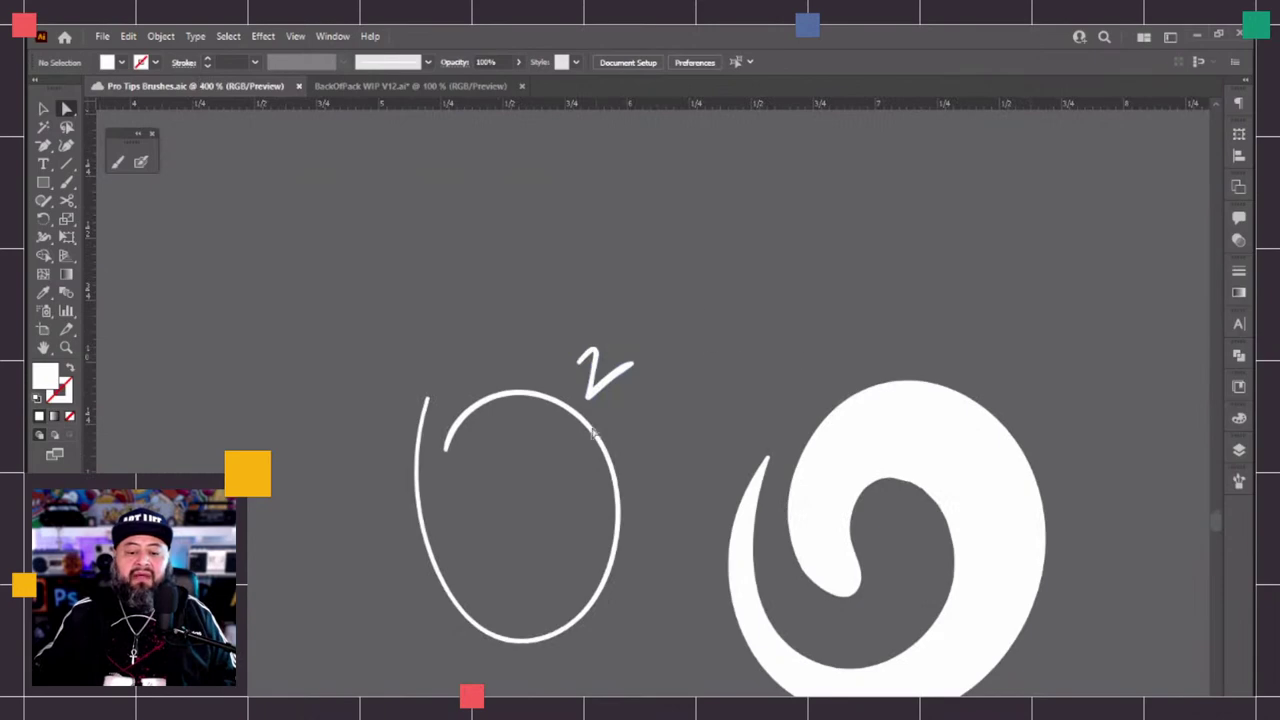
pyautogui.moveTo(755, 712)
pyautogui.mouseDown()
pyautogui.moveTo(363, 561)
pyautogui.moveTo(255, 600)
pyautogui.moveTo(333, 661)
pyautogui.moveTo(718, 711)
pyautogui.moveTo(694, 708)
pyautogui.mouseUp()
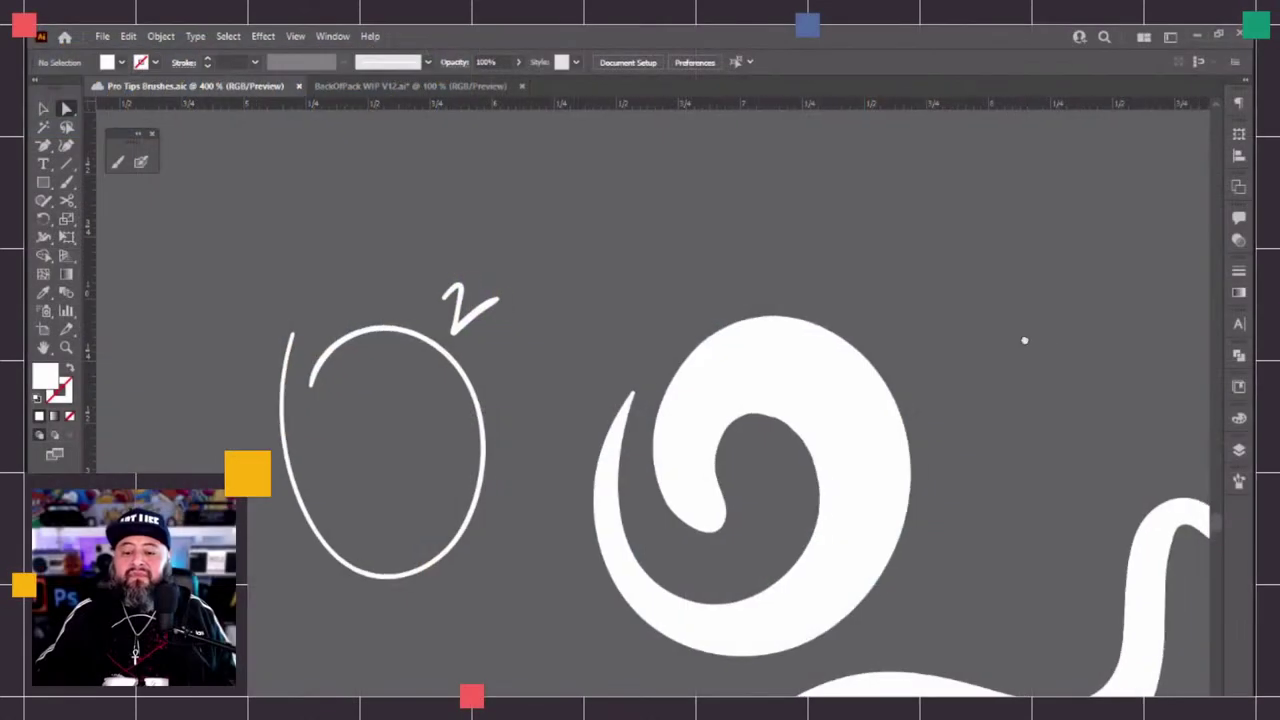
pyautogui.hscroll(20, 1009, 320)
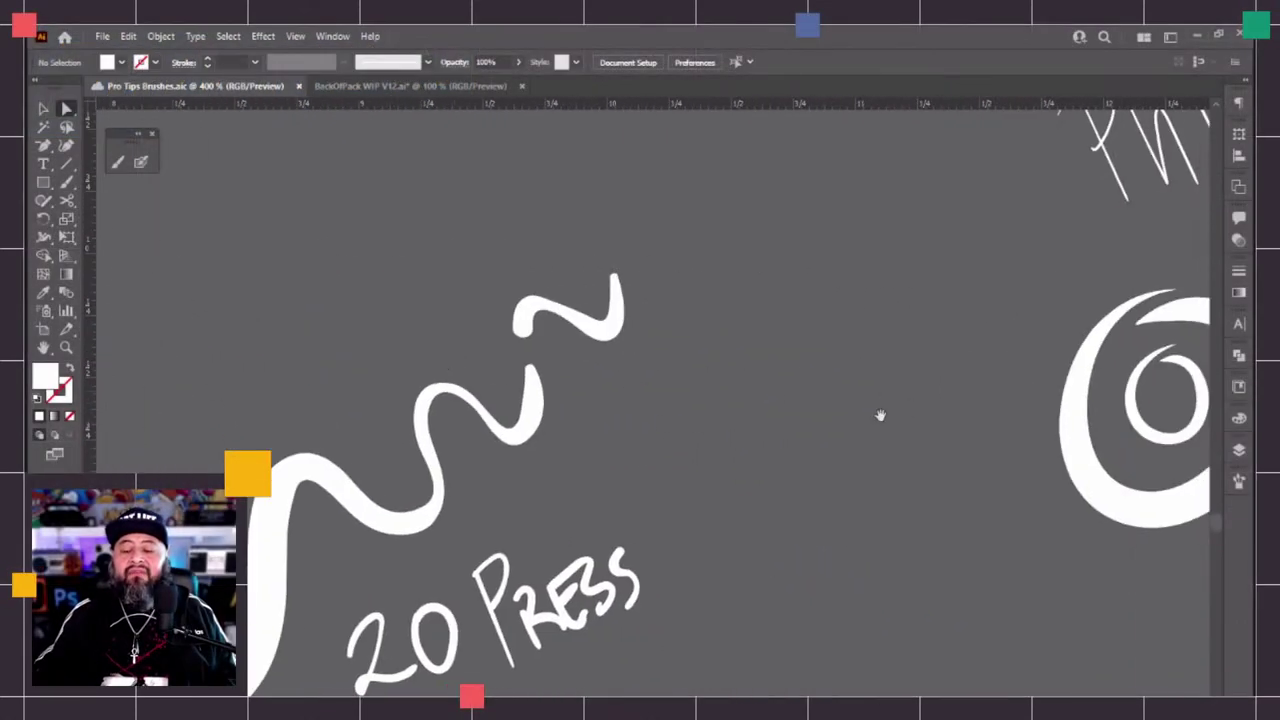
pyautogui.scroll(-3, 514, 503)
pyautogui.hscroll(2, 740, 443)
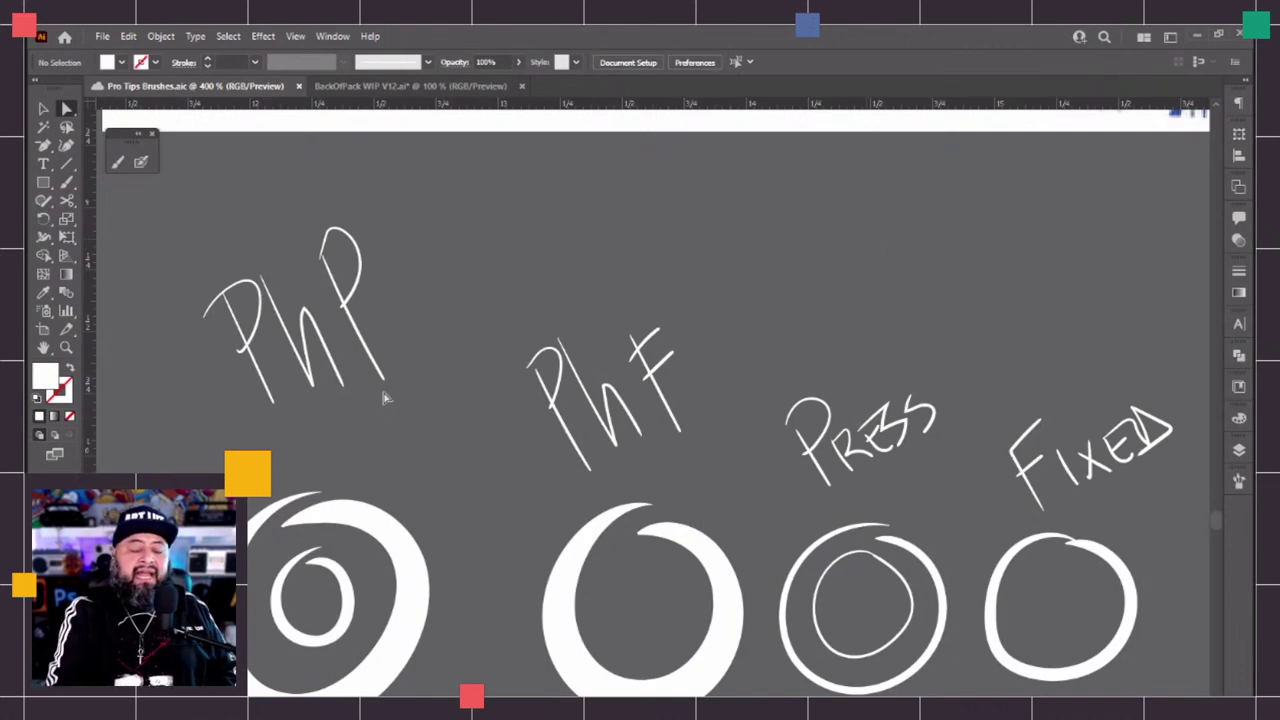
# Select strokes of the PhP lettering and the large outer circle beneath it to inspect their paths up close
pyautogui.click(310, 372)
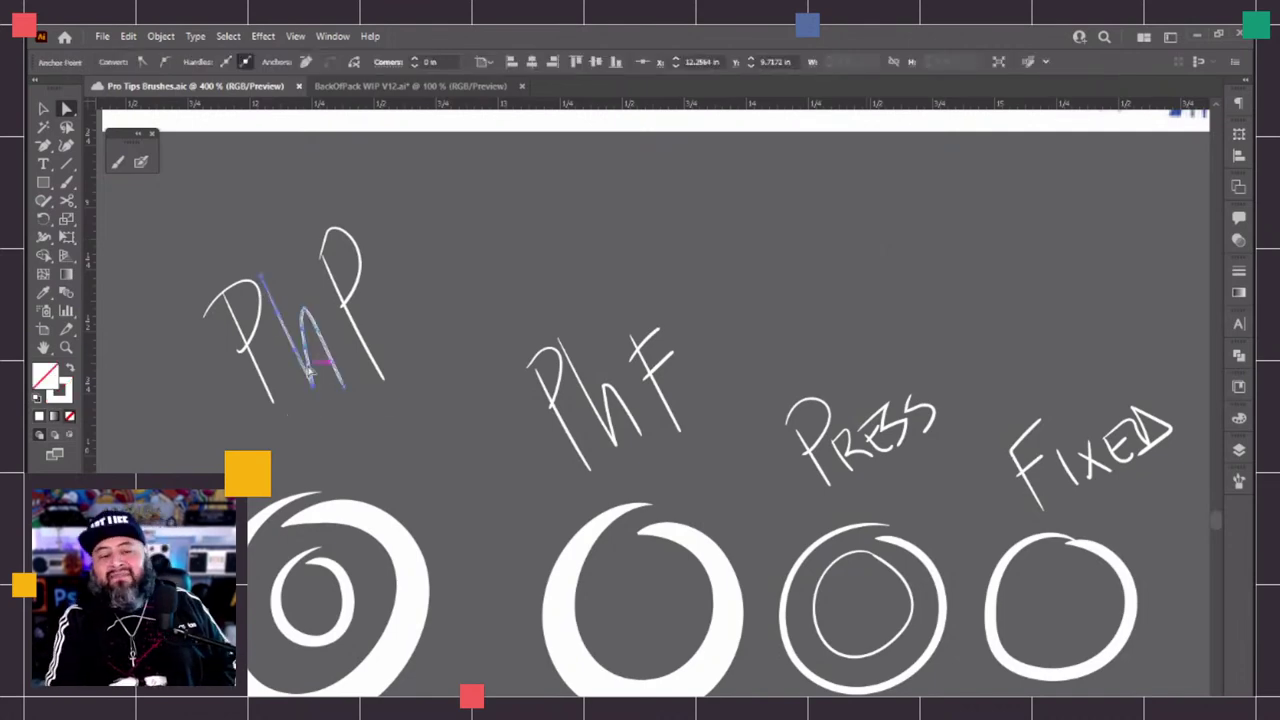
pyautogui.moveTo(400, 337); pyautogui.dragTo(388, 412)
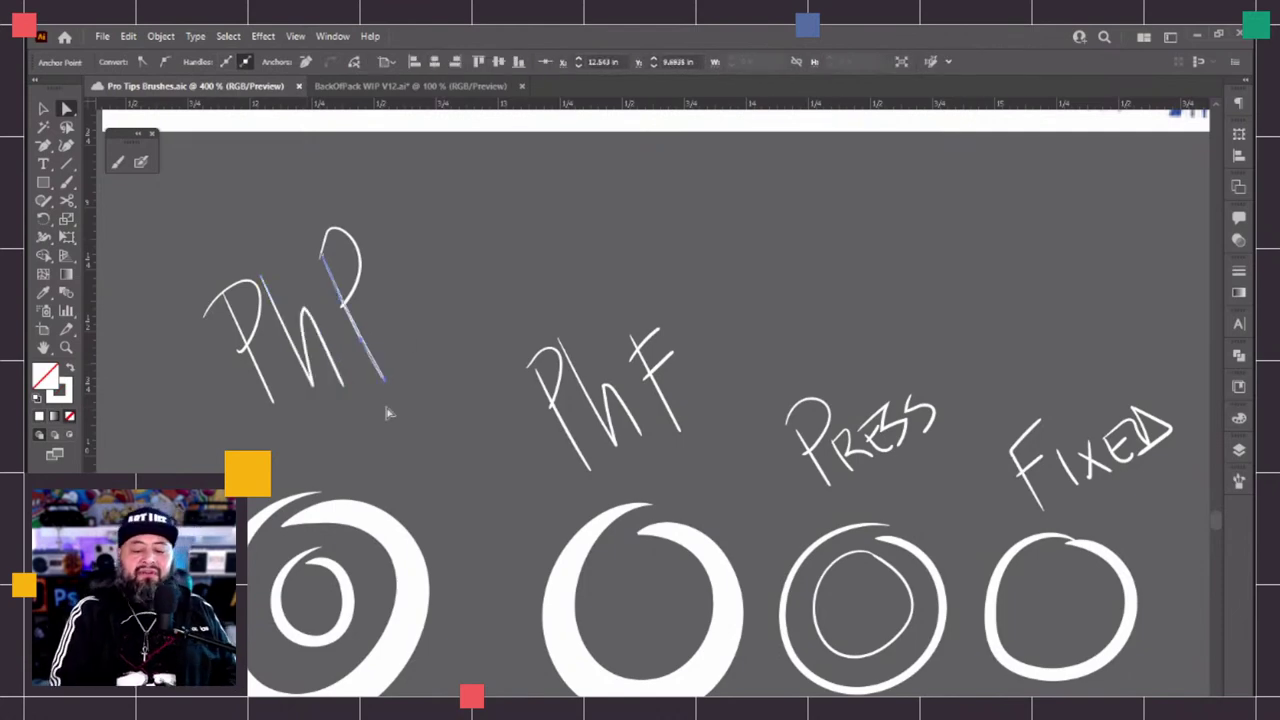
pyautogui.click(397, 600)
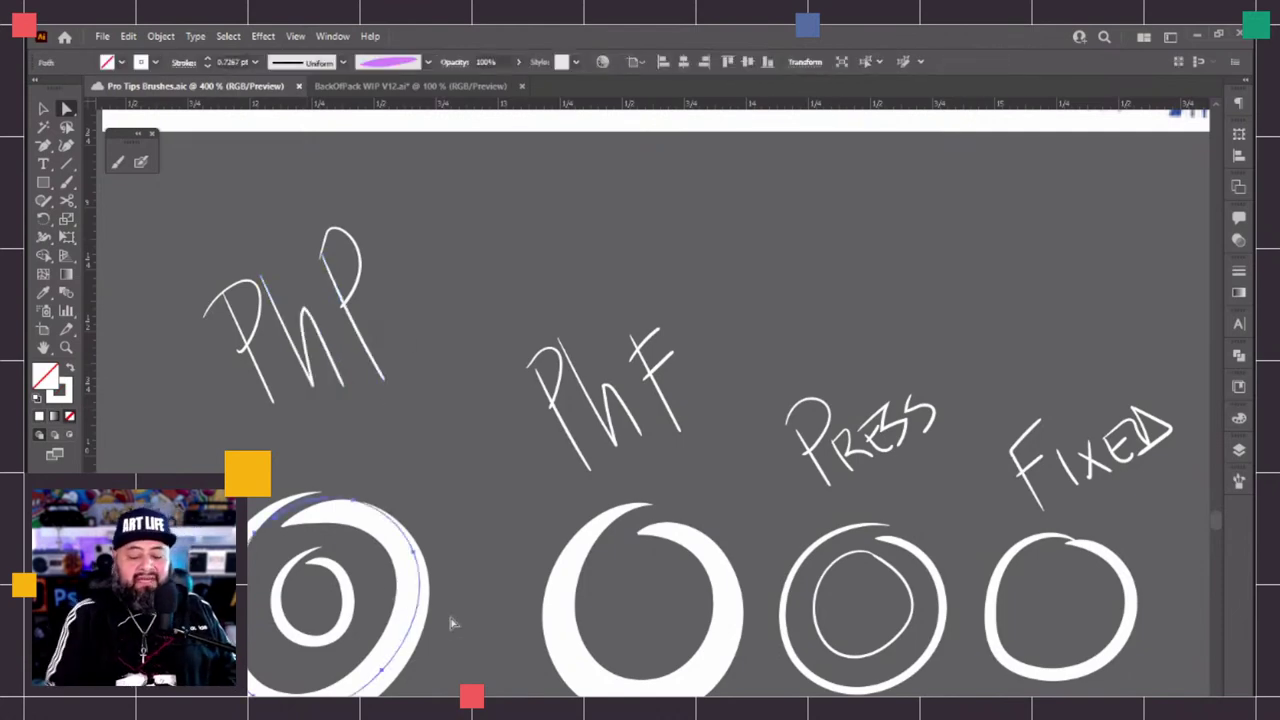
pyautogui.hotkey('ctrl', '=')
pyautogui.hotkey('ctrl', '=')
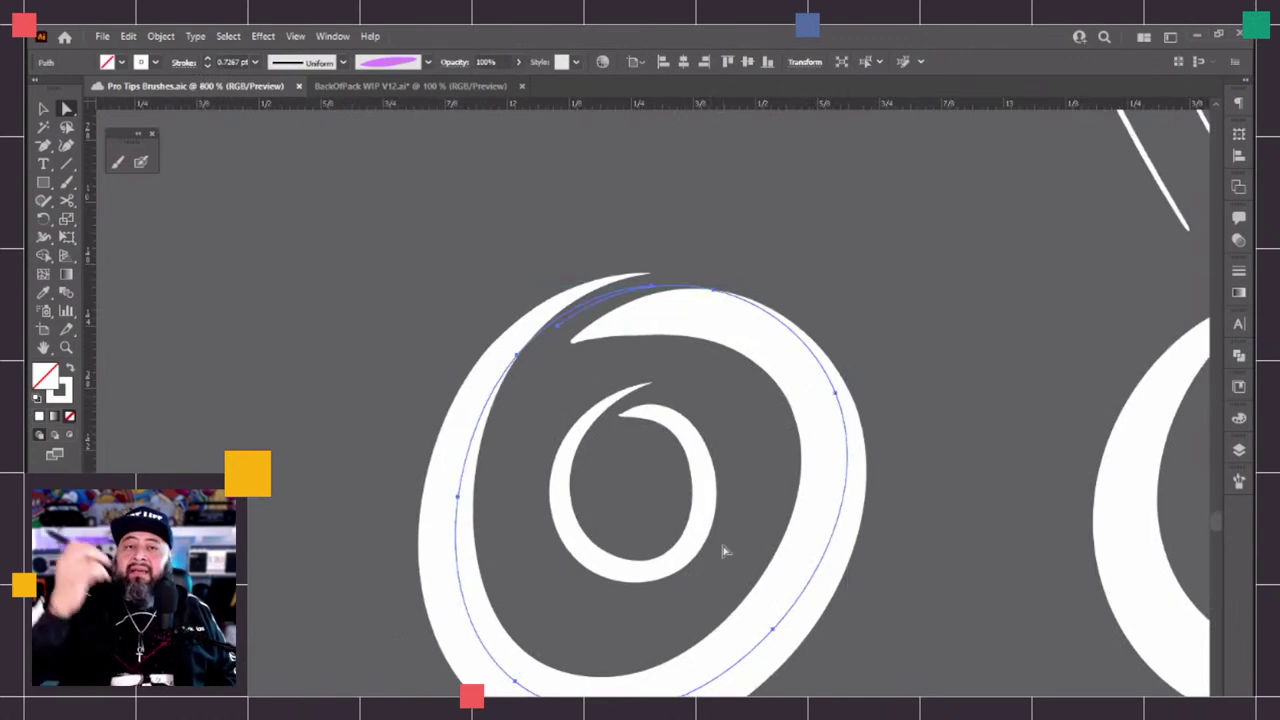
pyautogui.scroll(-1, 725, 550)
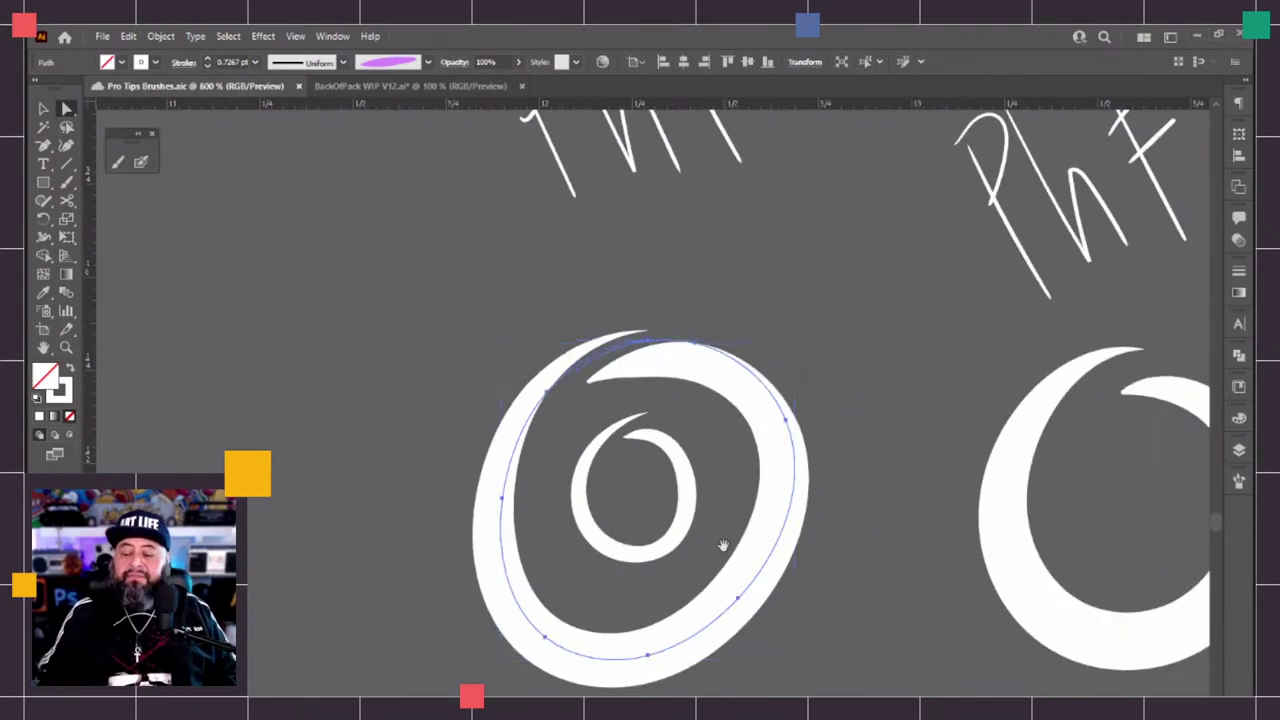
# Compare the PhF, Press and Fixed labels and their circle stroke samples
pyautogui.hscroll(4, 725, 550)
pyautogui.hscroll(3, 648, 400)
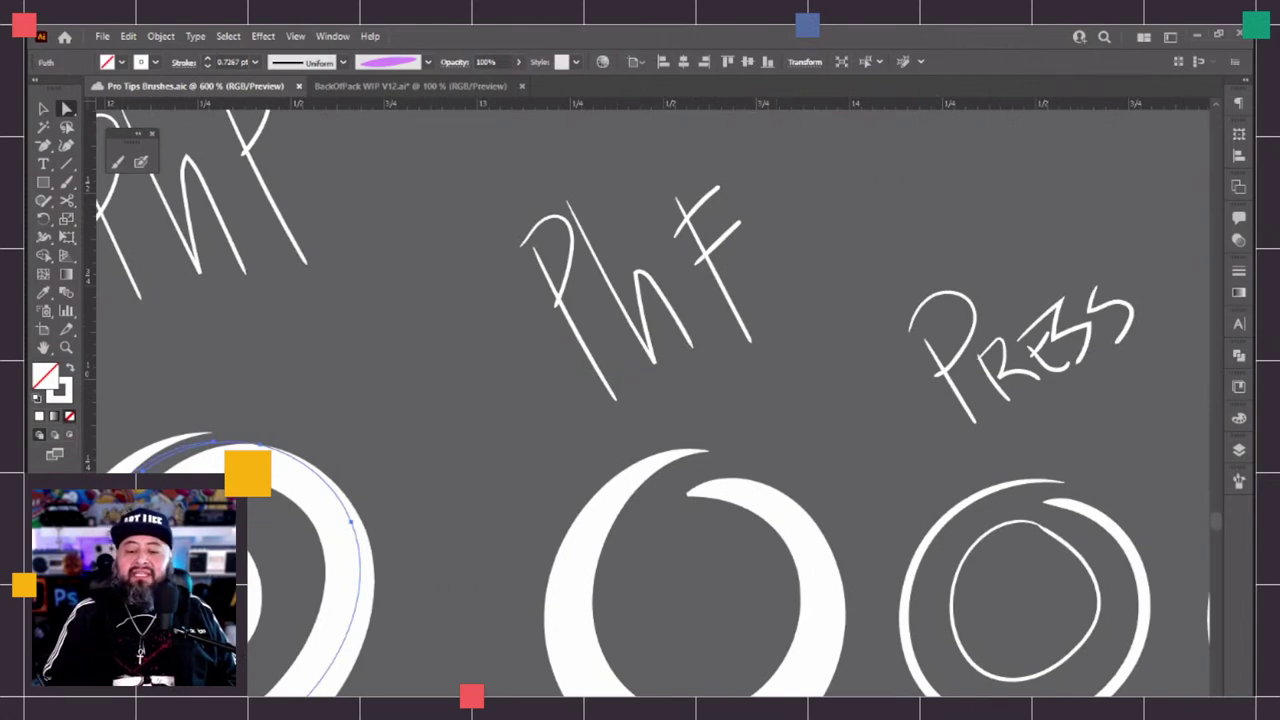
pyautogui.hscroll(2, 648, 400)
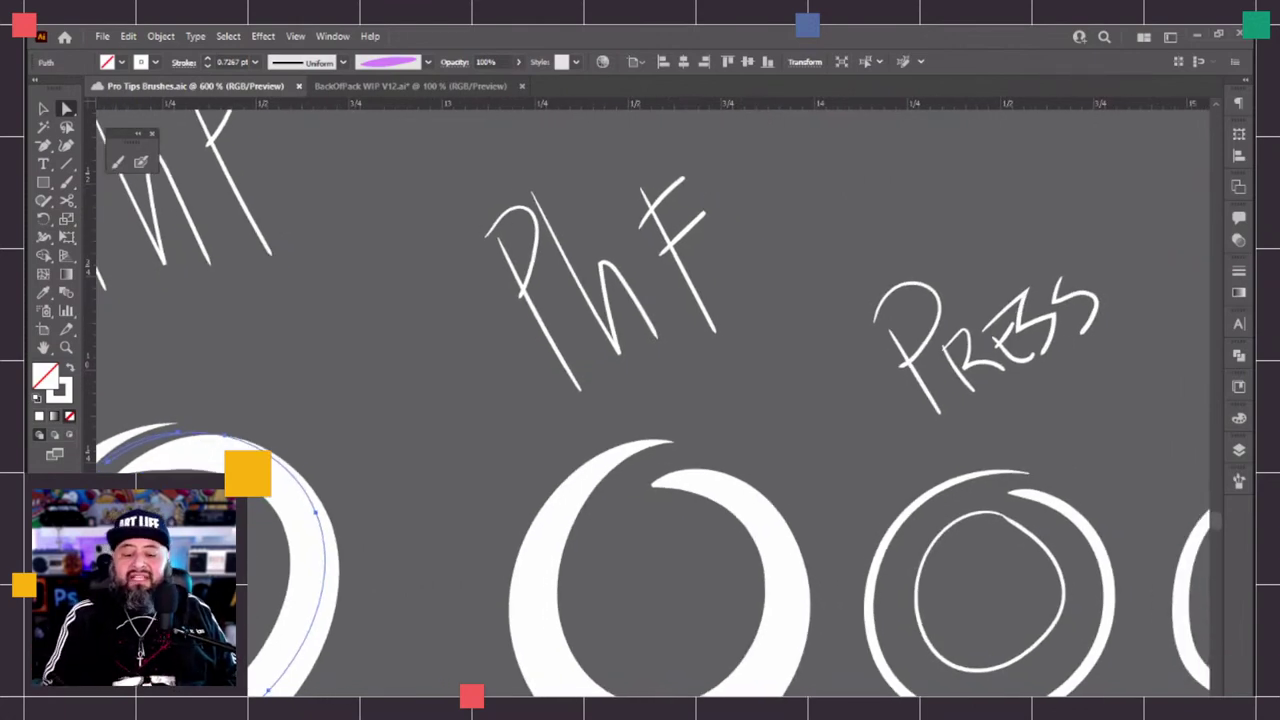
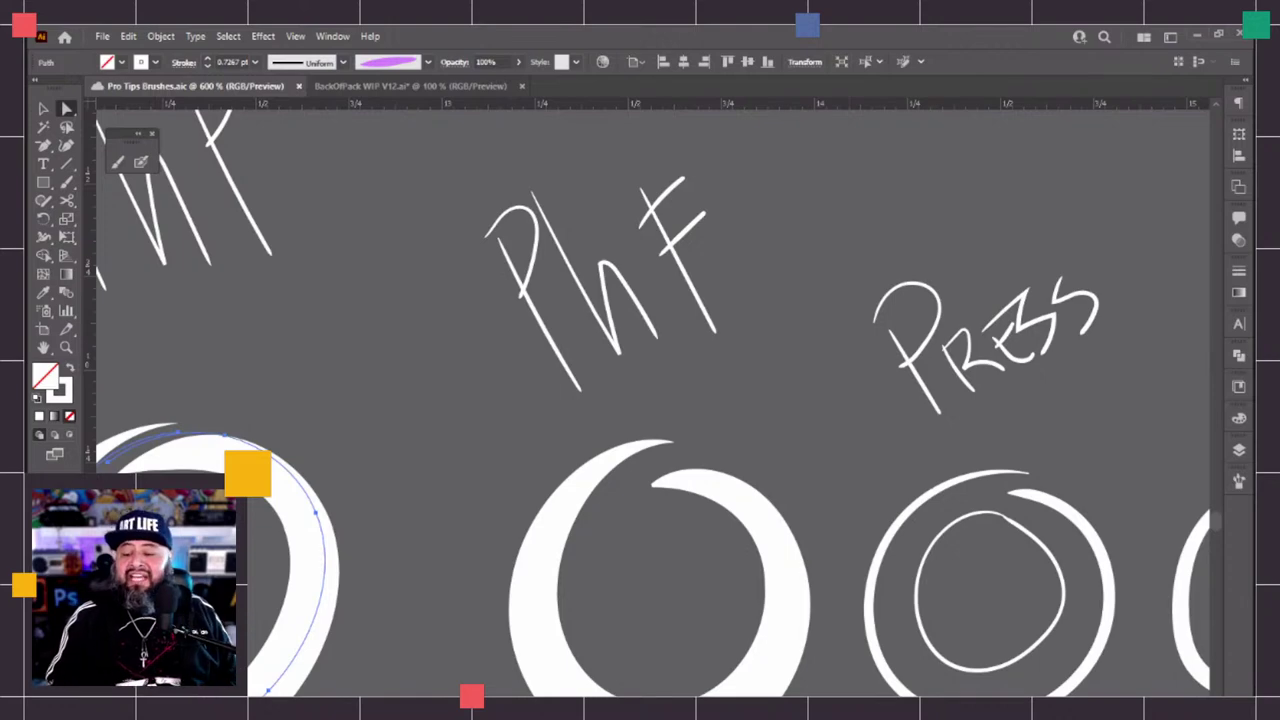
pyautogui.hscroll(5, 650, 400)
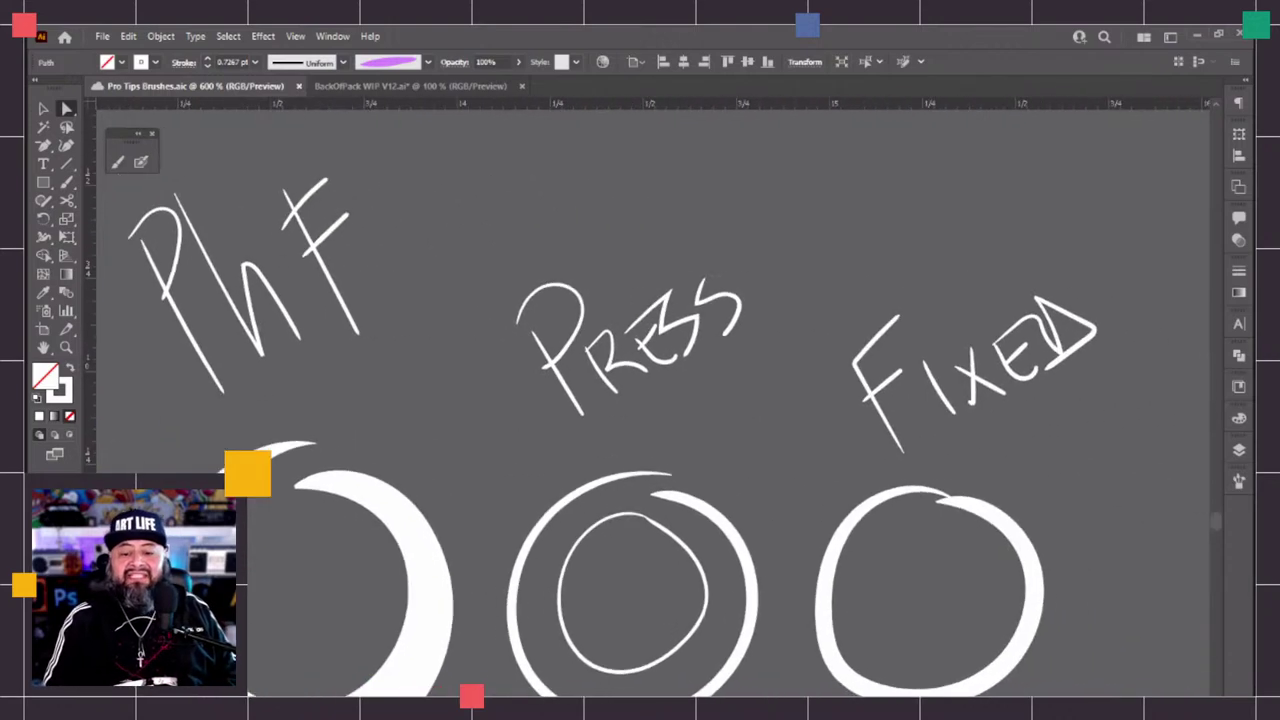
# Inspect the paths of the Press and Fixed circle samples by selecting them, and clear the selection
pyautogui.hscroll(2, 650, 400)
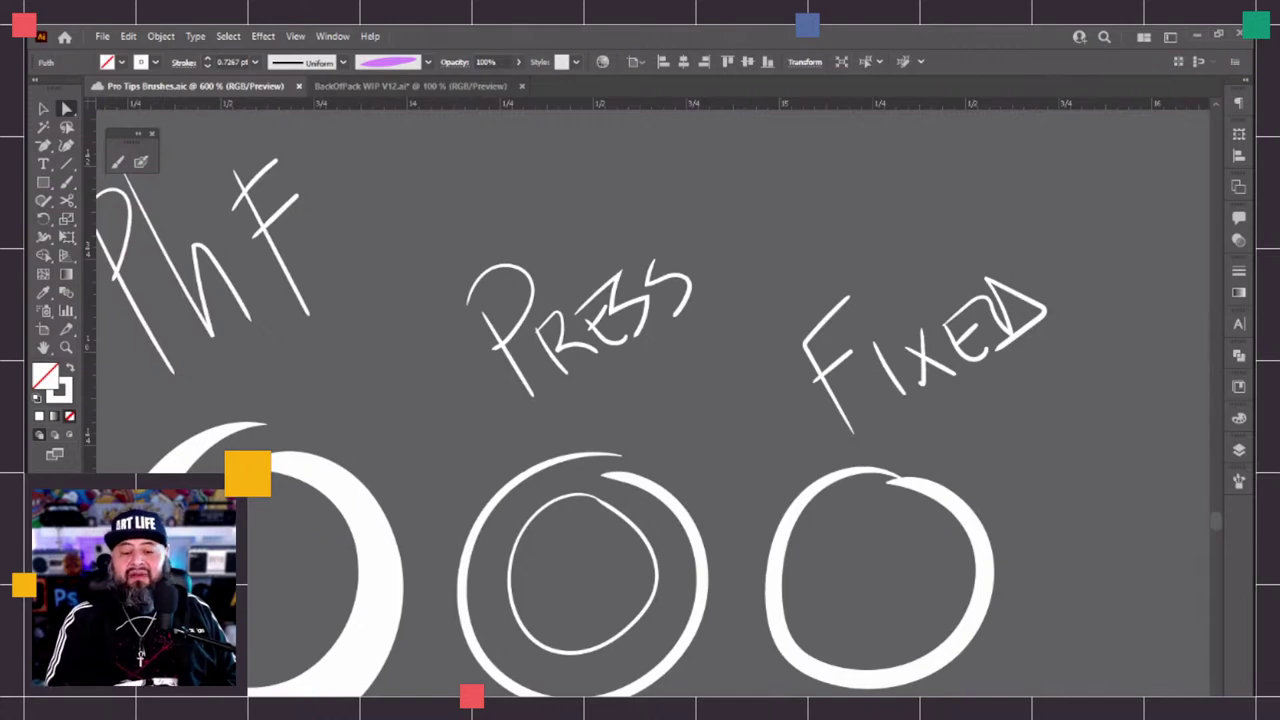
pyautogui.hscroll(-3, 650, 400)
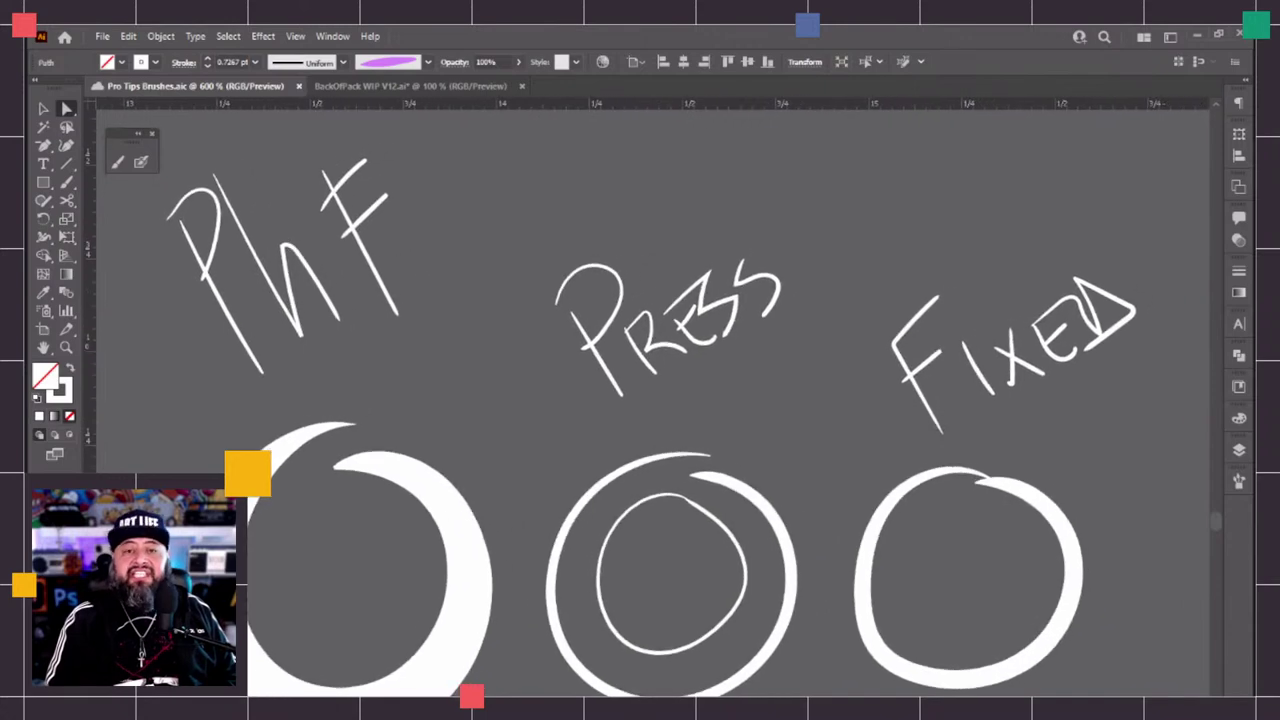
pyautogui.hscroll(2, 777, 480)
pyautogui.click(676, 588)
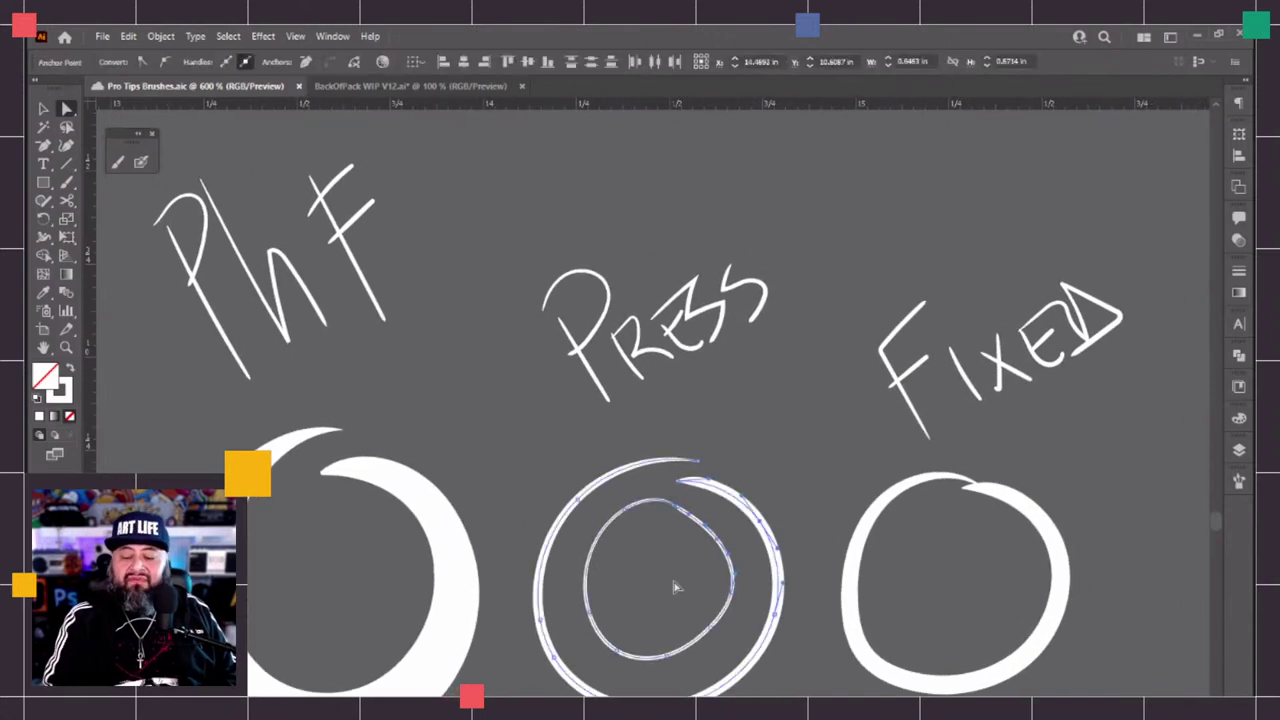
pyautogui.hscroll(3, 676, 588)
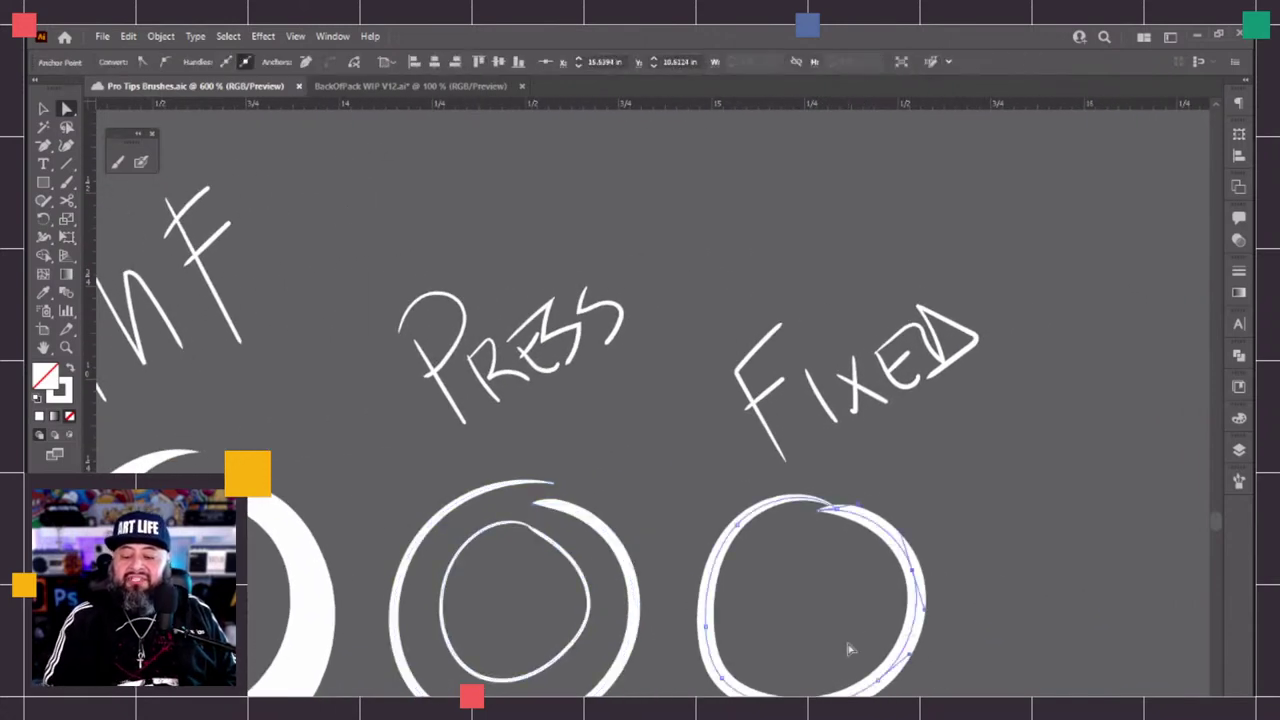
pyautogui.click(846, 651)
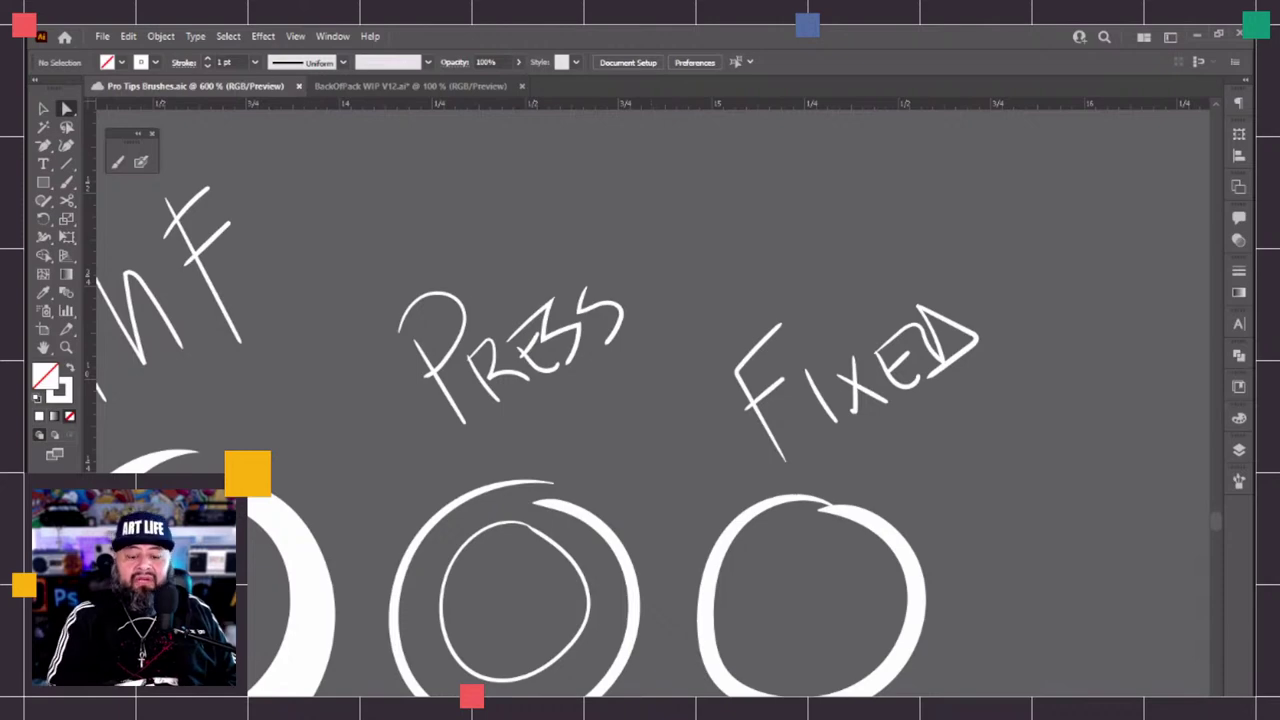
# Examine the line thickness of the Press and Fixed circle strokes at high magnification
pyautogui.press('z')
pyautogui.scroll(5, 556, 640)
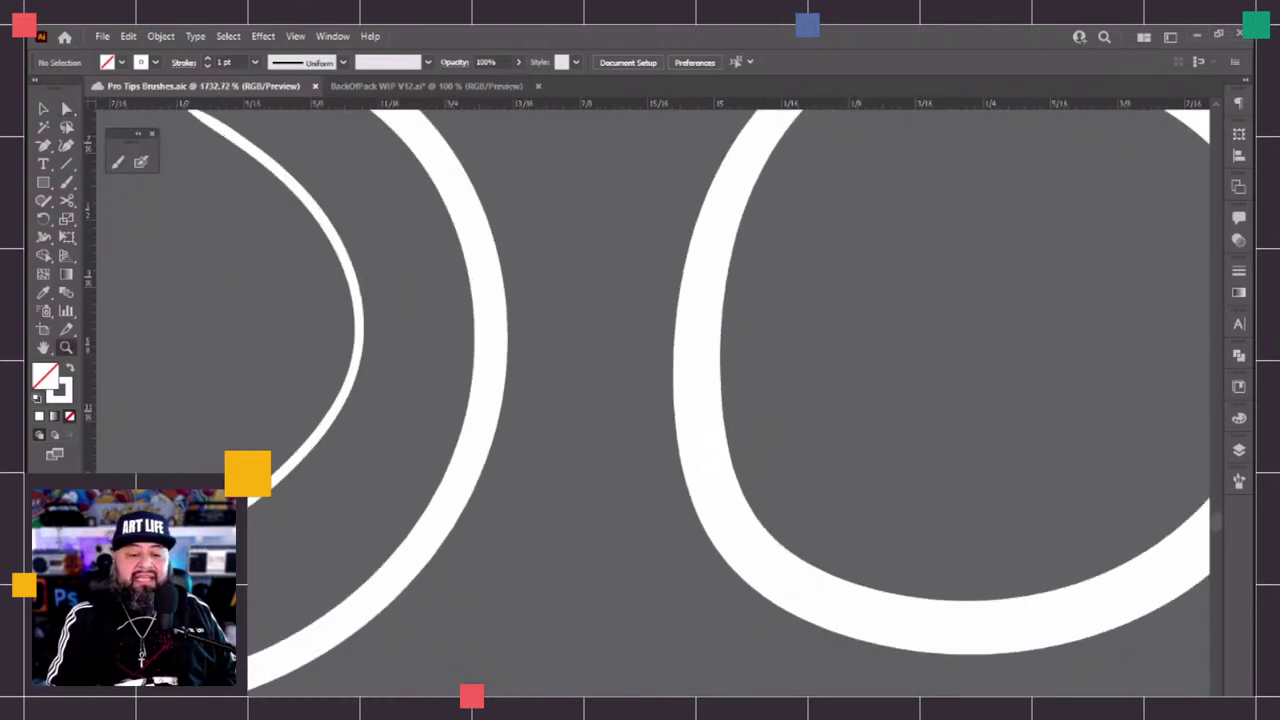
pyautogui.scroll(-3, 586, 557)
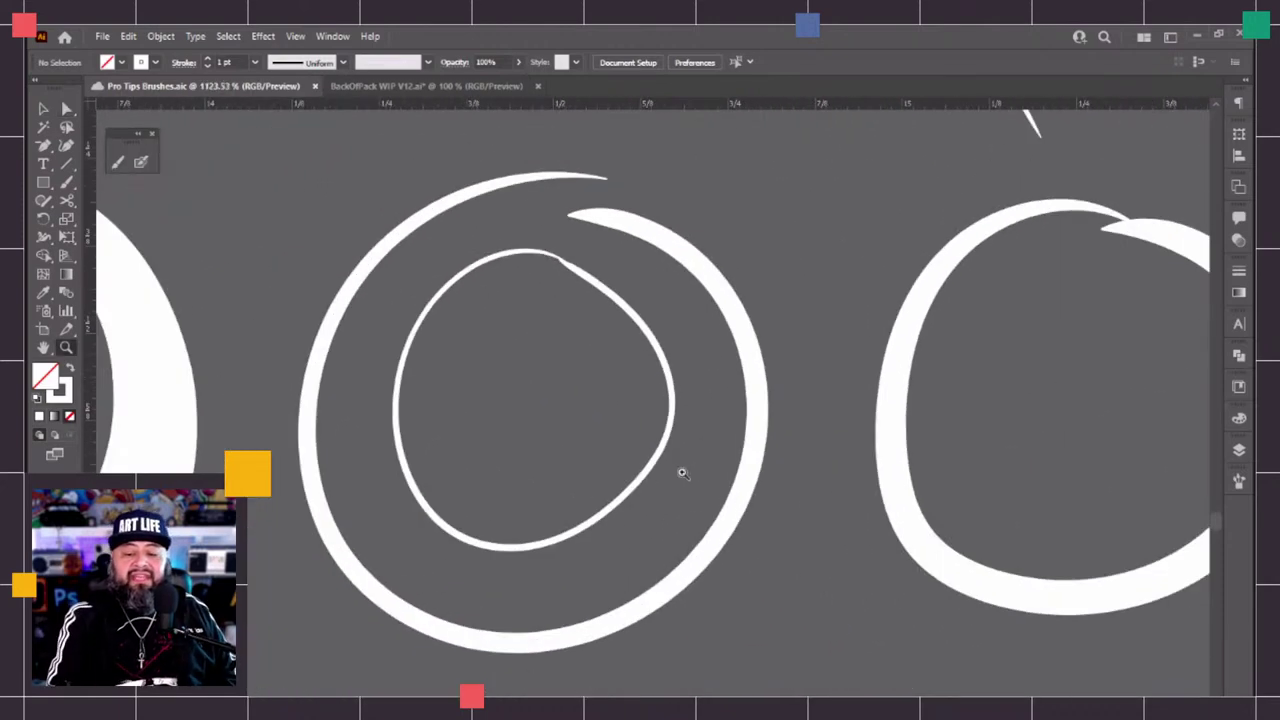
pyautogui.scroll(2, 760, 476)
pyautogui.scroll(3, 793, 478)
pyautogui.press('v')
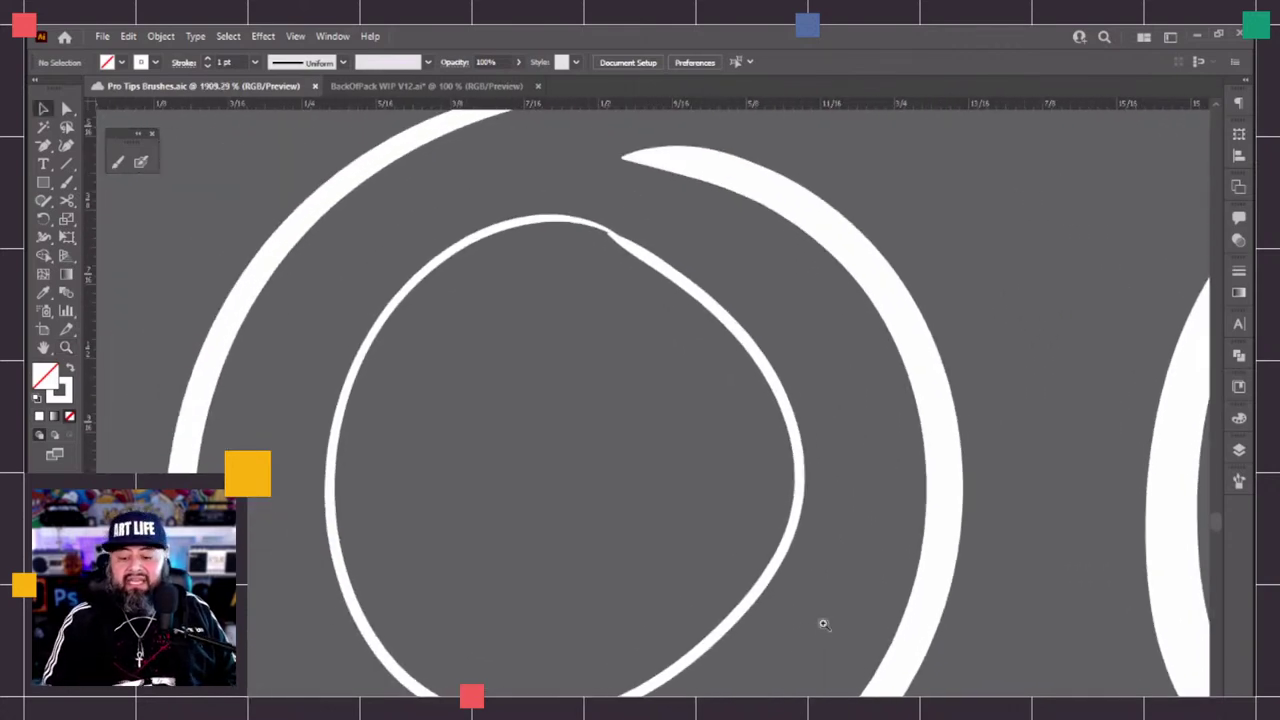
pyautogui.press('b')
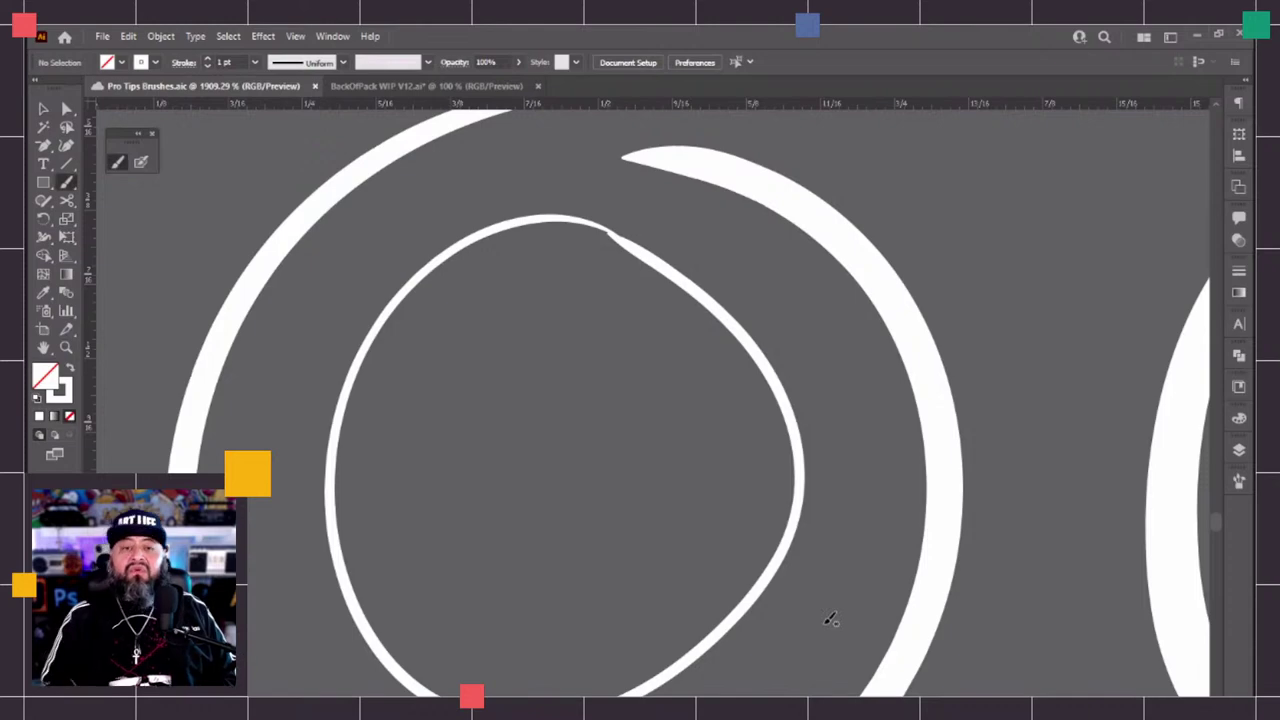
pyautogui.press('v')
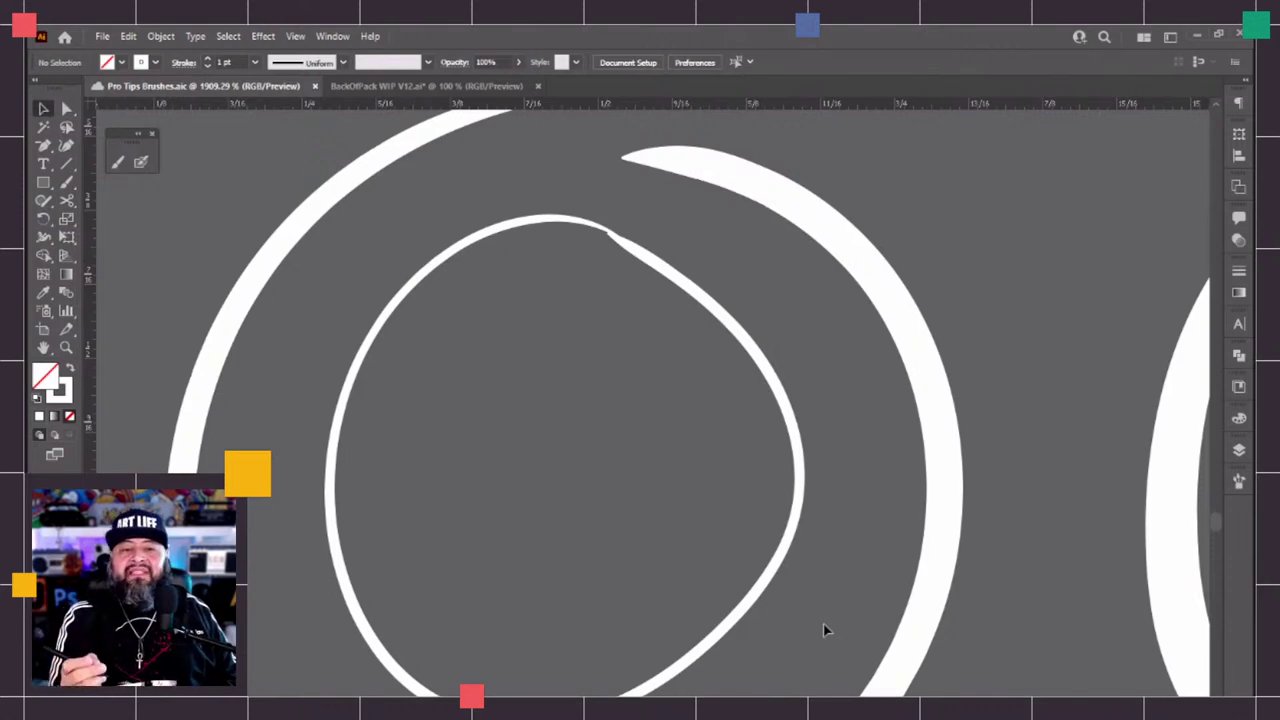
# View the PhP, PhF, Press and Fixed circle samples side by side at 200% zoom
pyautogui.hotkey('ctrl', '-')
pyautogui.hotkey('ctrl', '-')
pyautogui.hotkey('ctrl', '-')
pyautogui.hotkey('ctrl', '-')
pyautogui.hotkey('ctrl', '-')
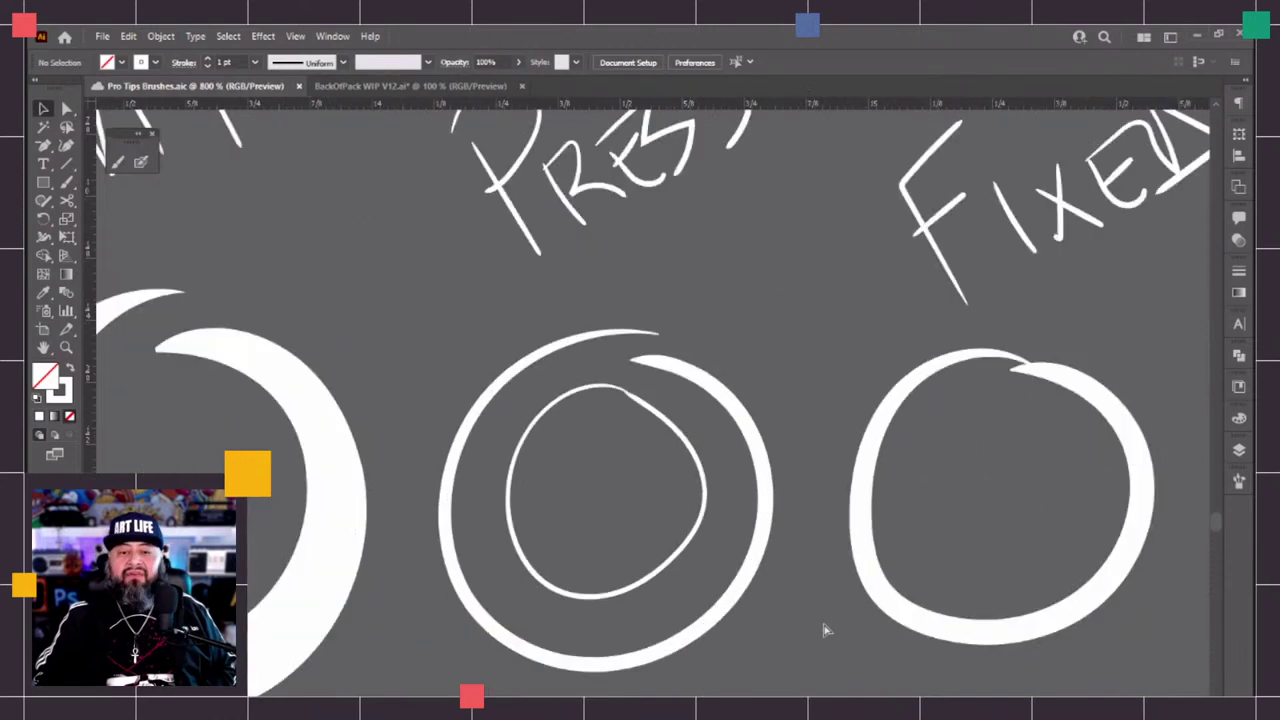
pyautogui.hotkey('ctrl', '-')
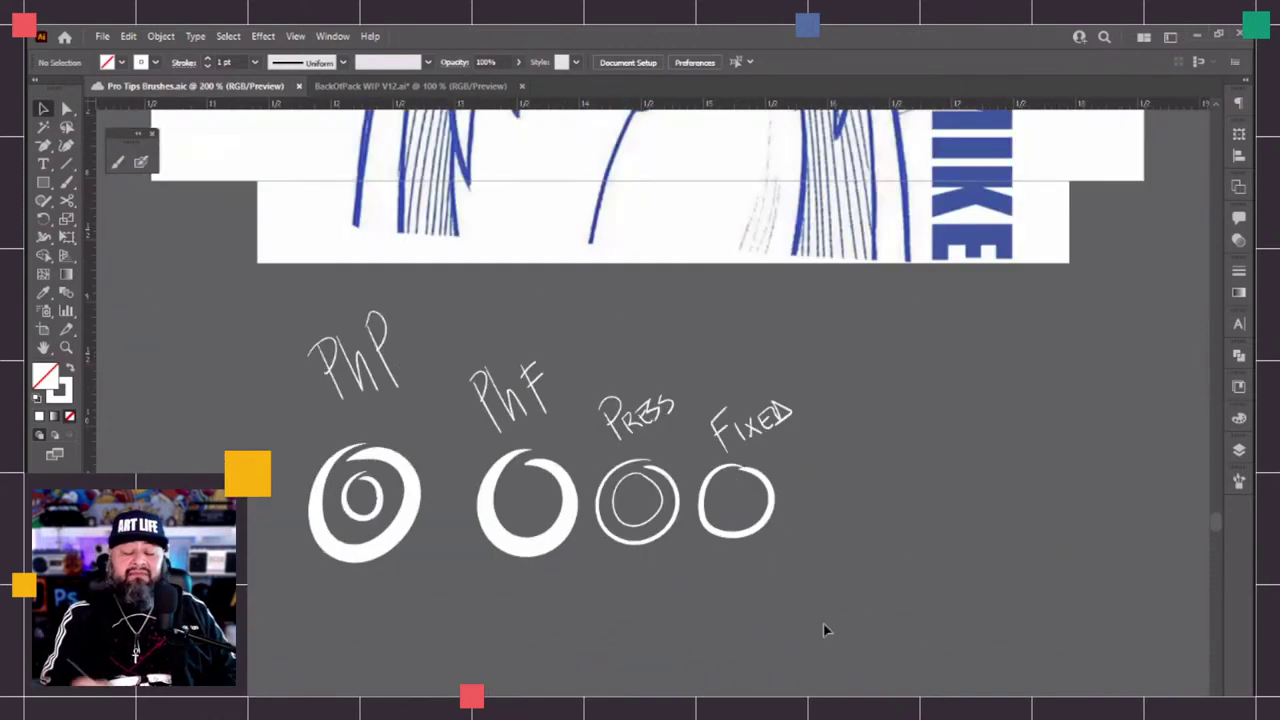
pyautogui.hscroll(-2, 551, 680)
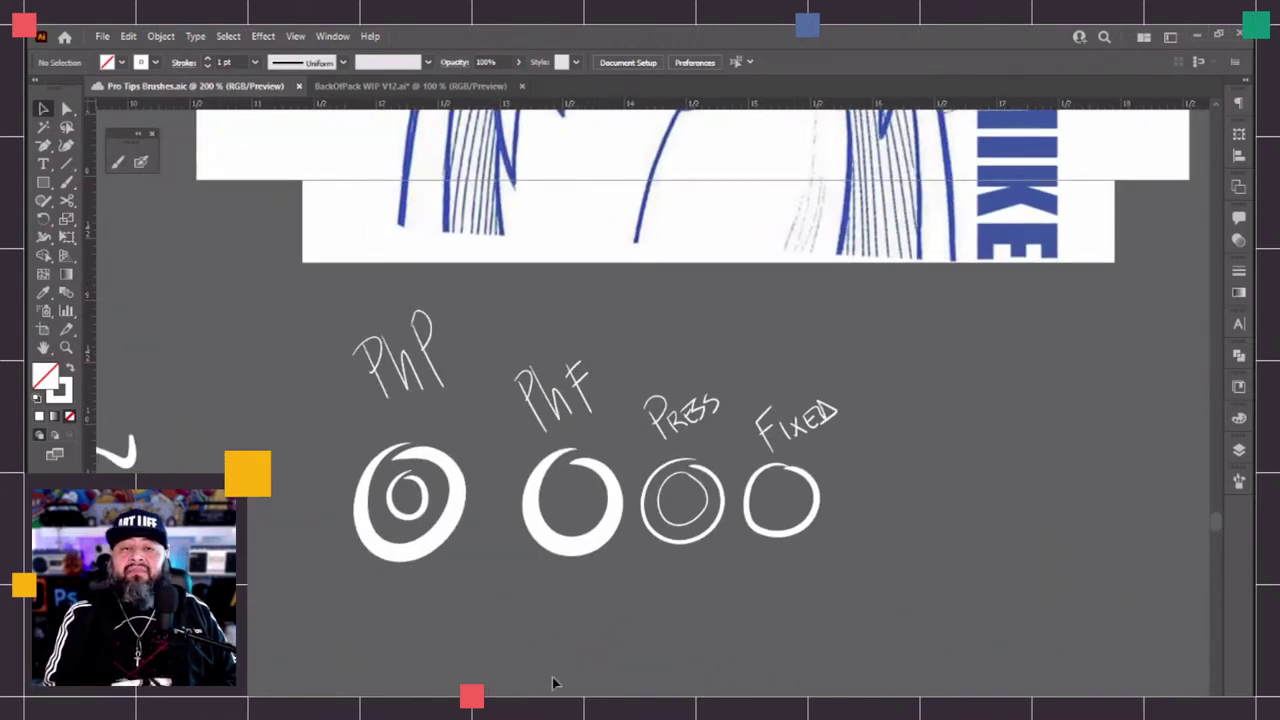
# Review the handwritten shortcut list for the Paintbrush, Selection tool, Direct Selection and blob brush at 300% zoom
pyautogui.hscroll(-15, 553, 683)
pyautogui.scroll(-4, 553, 683)
pyautogui.hscroll(-20, 1069, 666)
pyautogui.scroll(1, 634, 674)
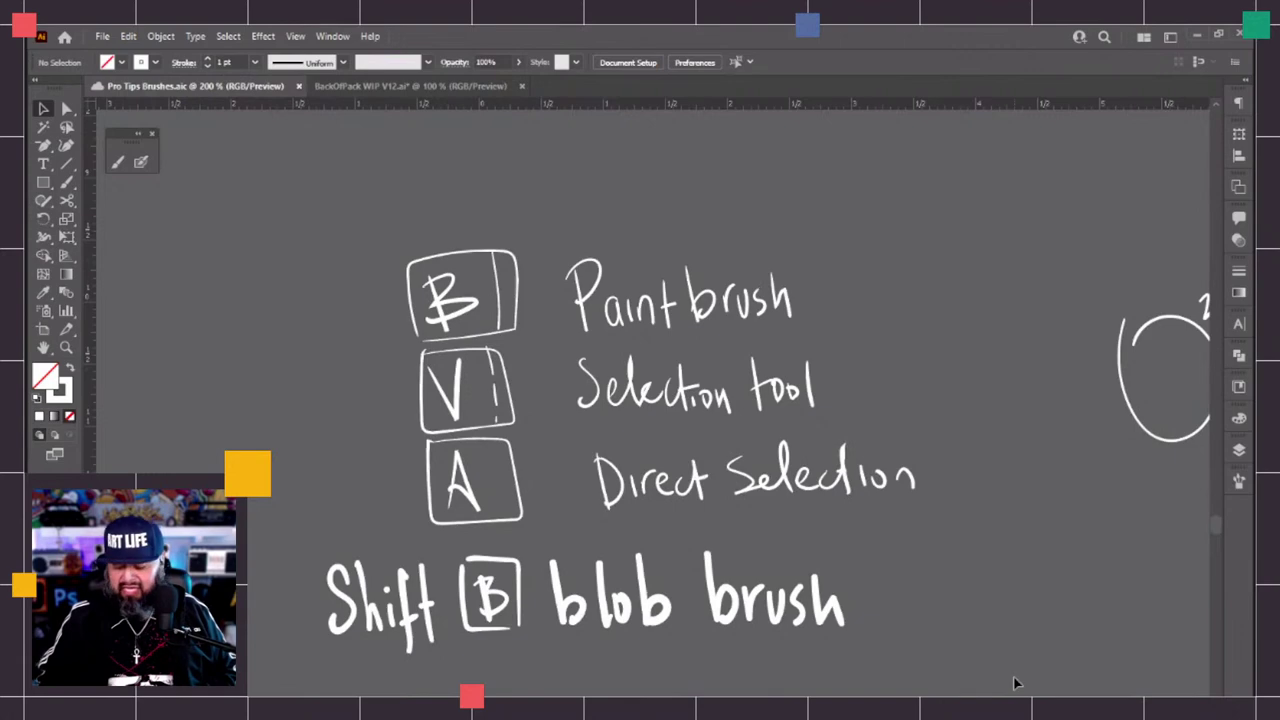
pyautogui.hotkey('ctrl', '=')
pyautogui.hscroll(-1, 640, 400)
pyautogui.scroll(1, 640, 400)
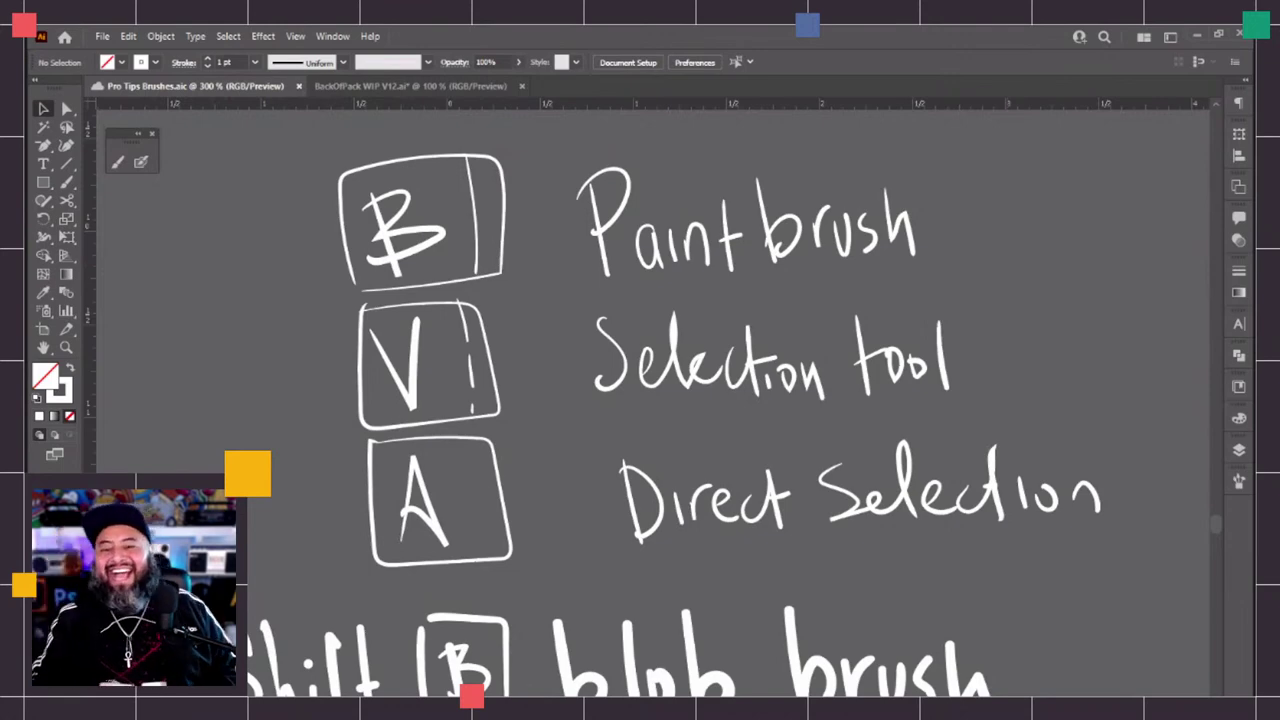
pyautogui.scroll(-1, 640, 400)
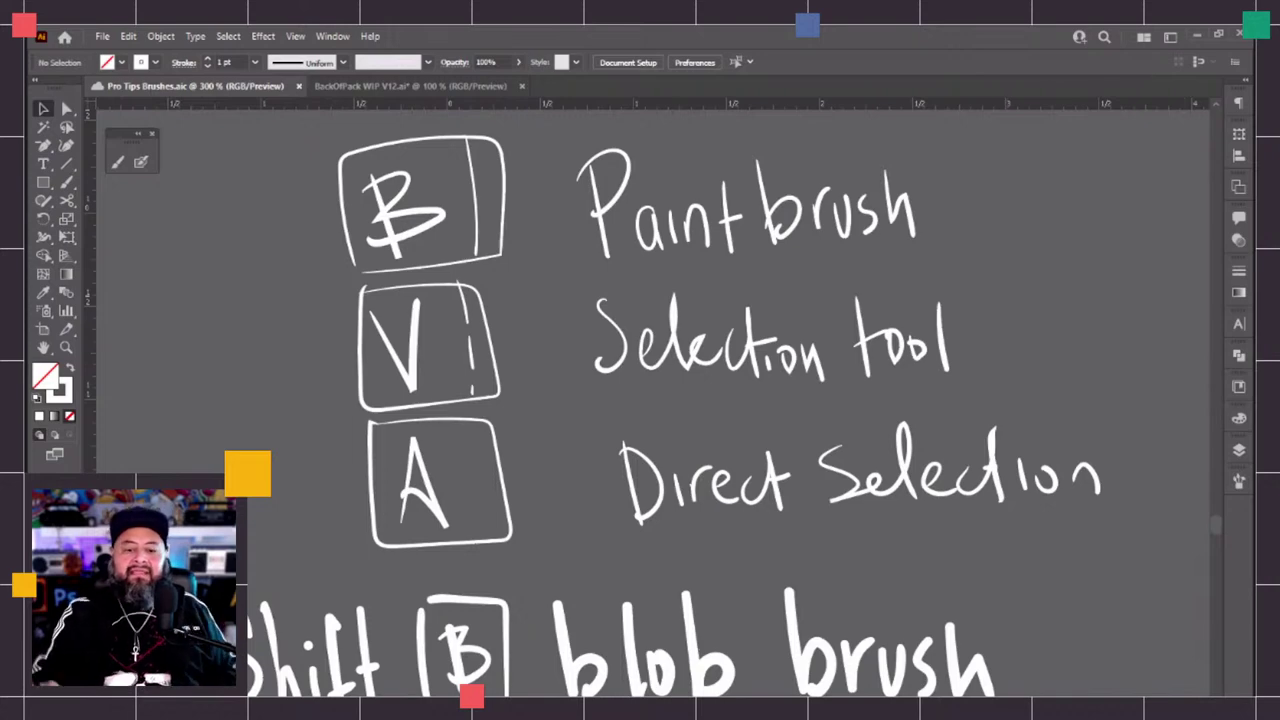
pyautogui.scroll(1, 985, 616)
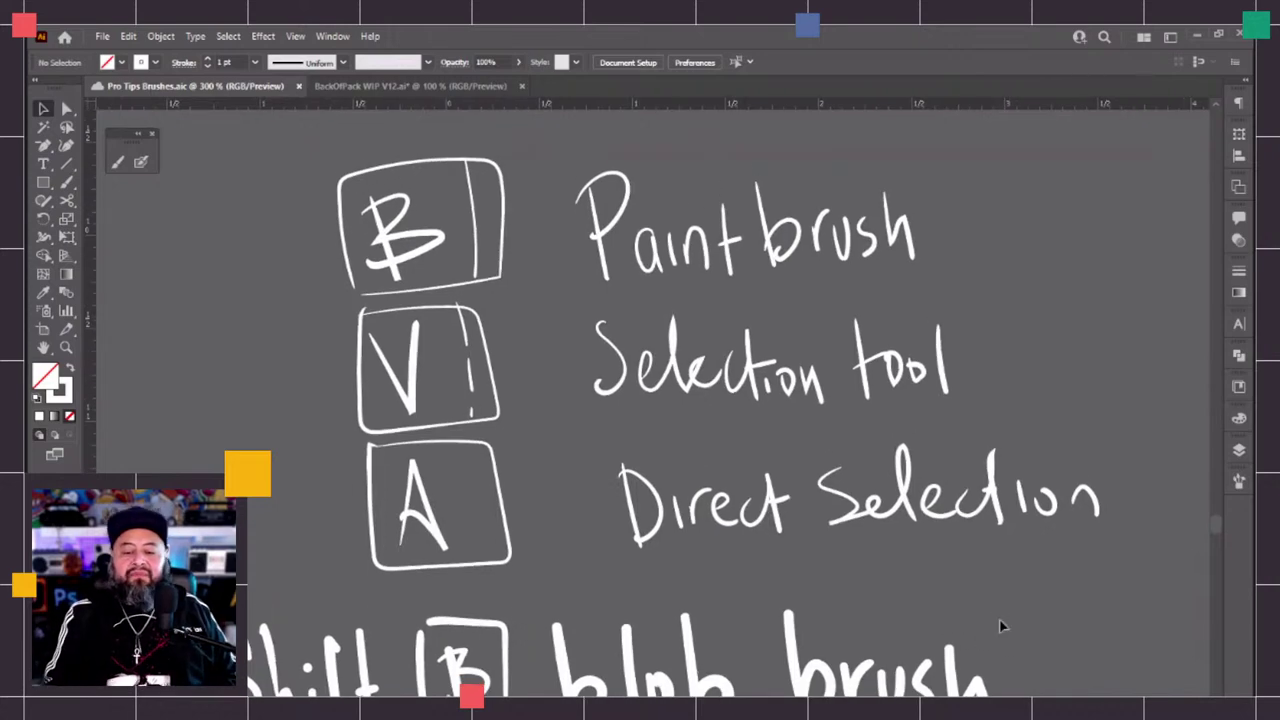
# Paint one curved stroke with the Paintbrush and a second with the Blob Brush beside the Paintbrush and Selection tool labels
pyautogui.press('b')
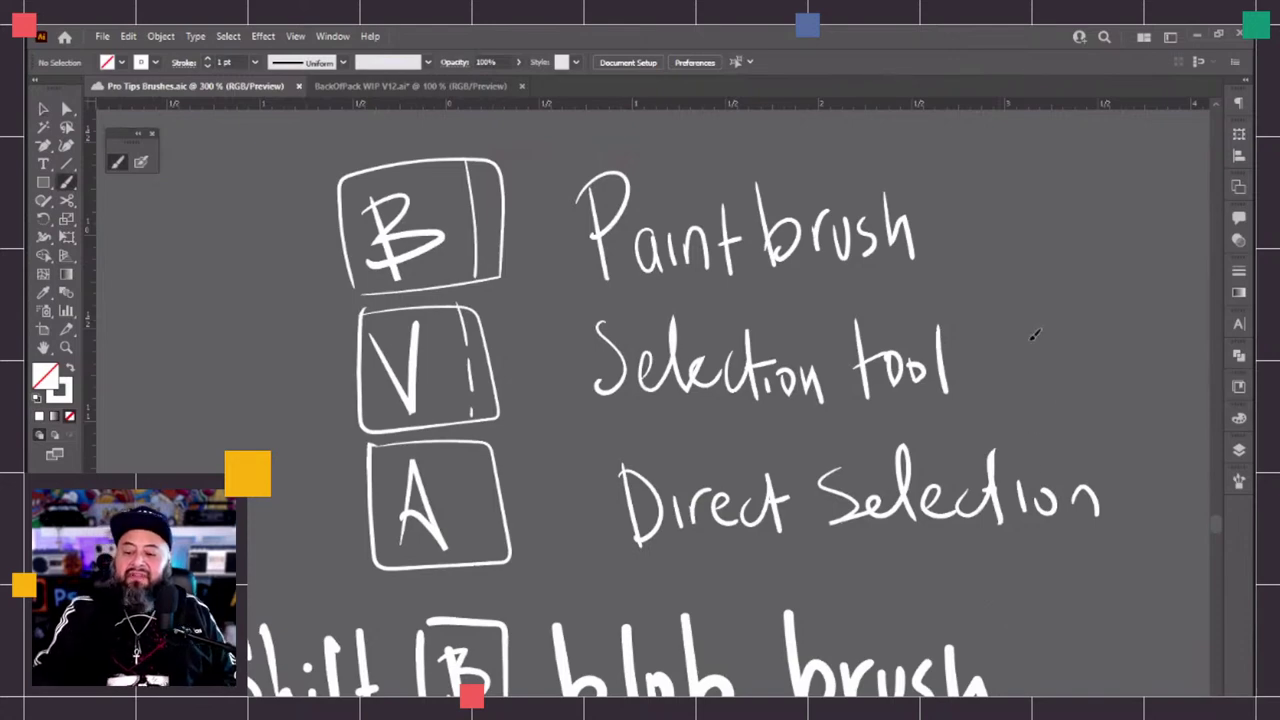
pyautogui.moveTo(1024, 376); pyautogui.dragTo(1033, 201)
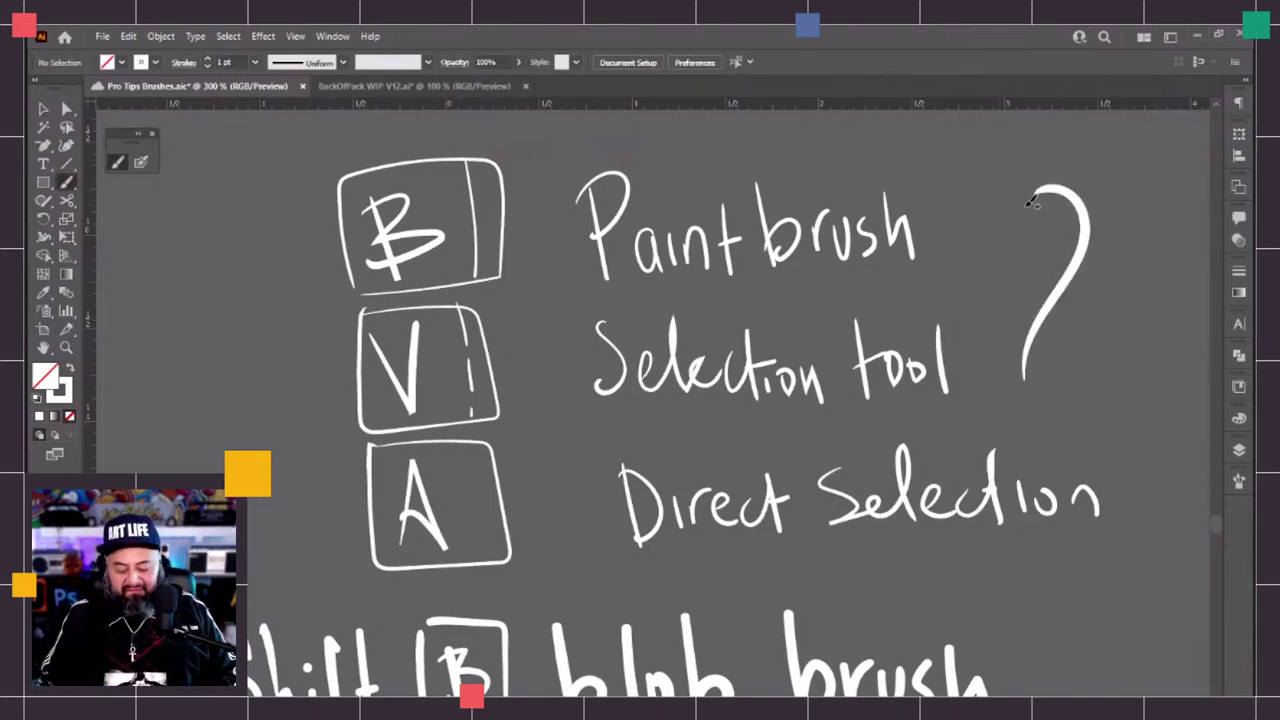
pyautogui.press('v')
pyautogui.press('a')
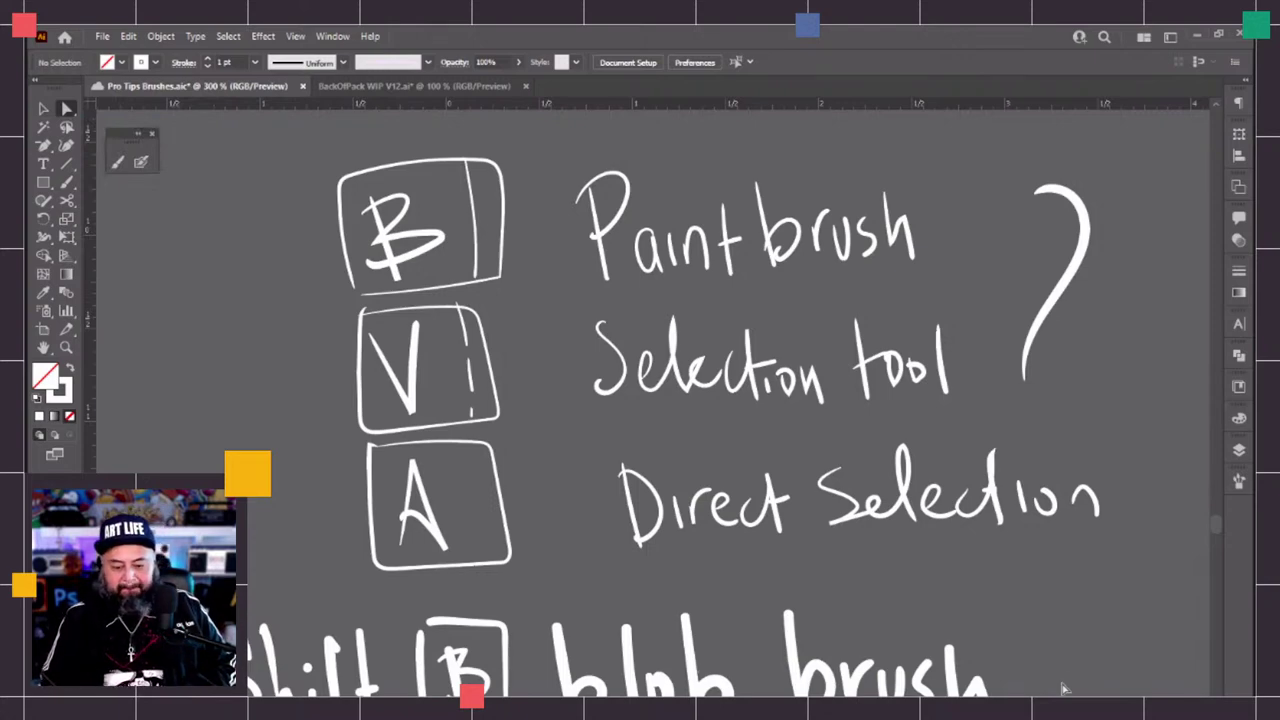
pyautogui.press('b')
pyautogui.moveTo(1087, 408)
pyautogui.mouseDown()
pyautogui.moveTo(857, 543)
pyautogui.moveTo(943, 277)
pyautogui.moveTo(945, 292)
pyautogui.mouseUp()
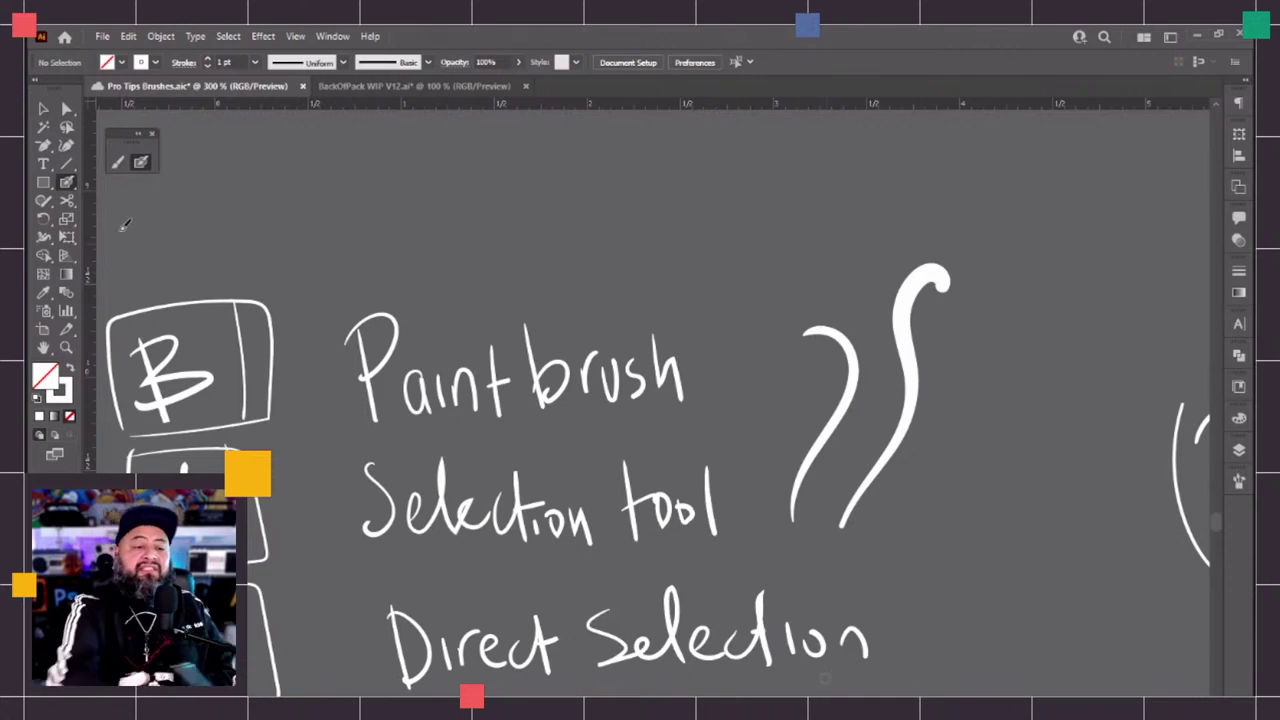
# Draw an open wavy path with the Pen tool, arching over the two painted strokes and curving down beside them
pyautogui.click(43, 146)
pyautogui.moveTo(44, 150)
pyautogui.mouseDown()
pyautogui.moveTo(243, 168)
pyautogui.moveTo(220, 168)
pyautogui.moveTo(374, 127)
pyautogui.mouseUp()
pyautogui.click(336, 150)
pyautogui.moveTo(535, 224); pyautogui.dragTo(598, 150)
pyautogui.moveTo(750, 238)
pyautogui.mouseDown()
pyautogui.moveTo(795, 296)
pyautogui.moveTo(1014, 220)
pyautogui.mouseUp()
pyautogui.click(1050, 320)
pyautogui.moveTo(978, 626); pyautogui.dragTo(1058, 690)
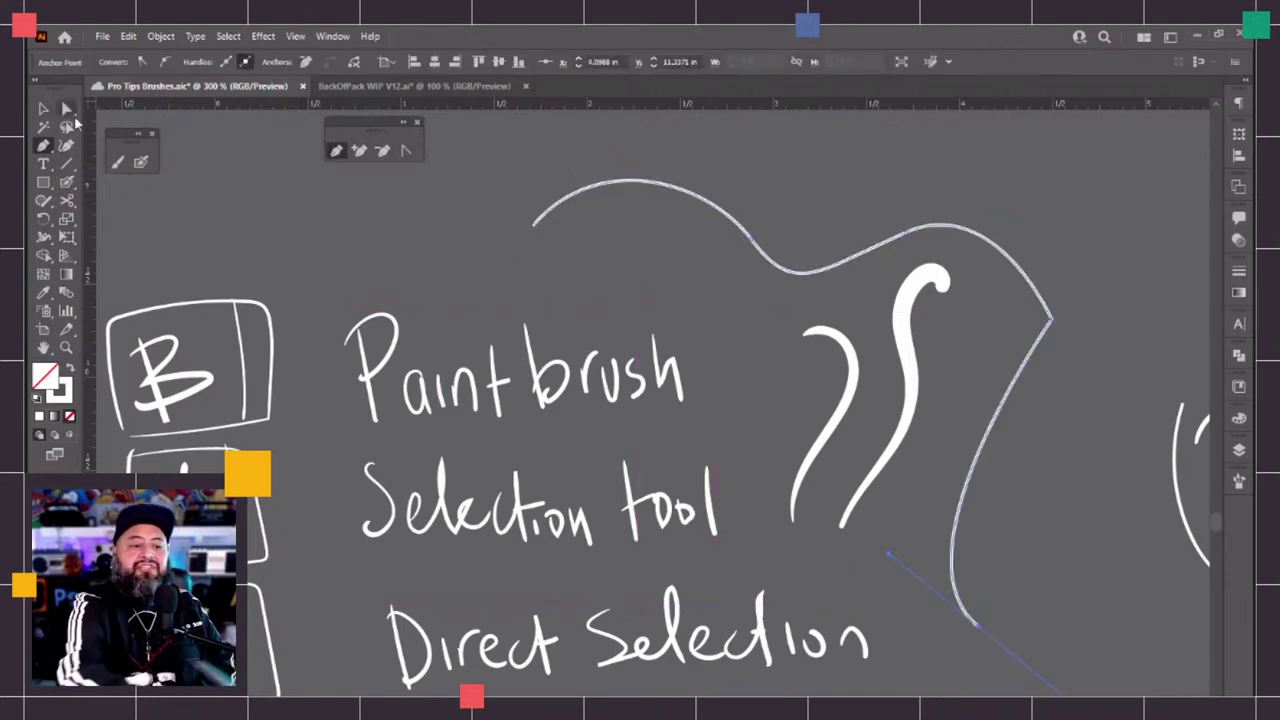
# Delete the wavy pen path and the two painted strokes beside the shortcut list
pyautogui.click(67, 109)
pyautogui.click(1050, 320)
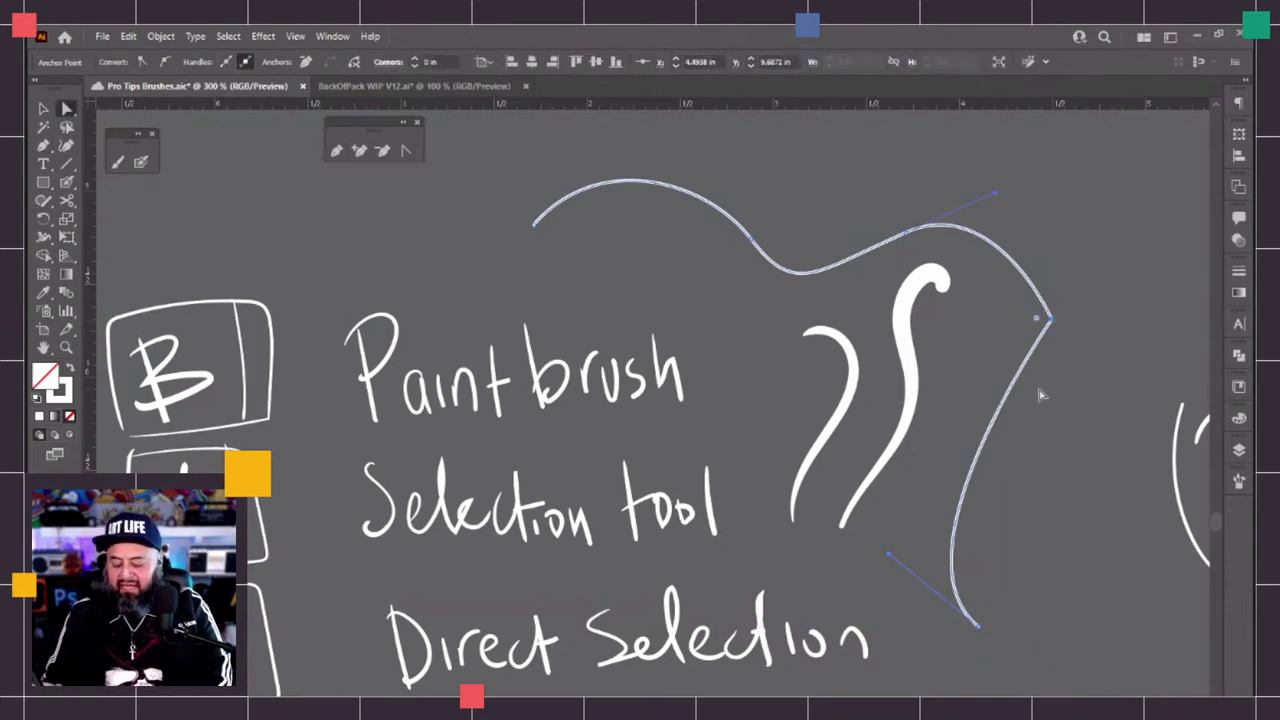
pyautogui.press('Delete')
pyautogui.press('Delete')
pyautogui.click(846, 458)
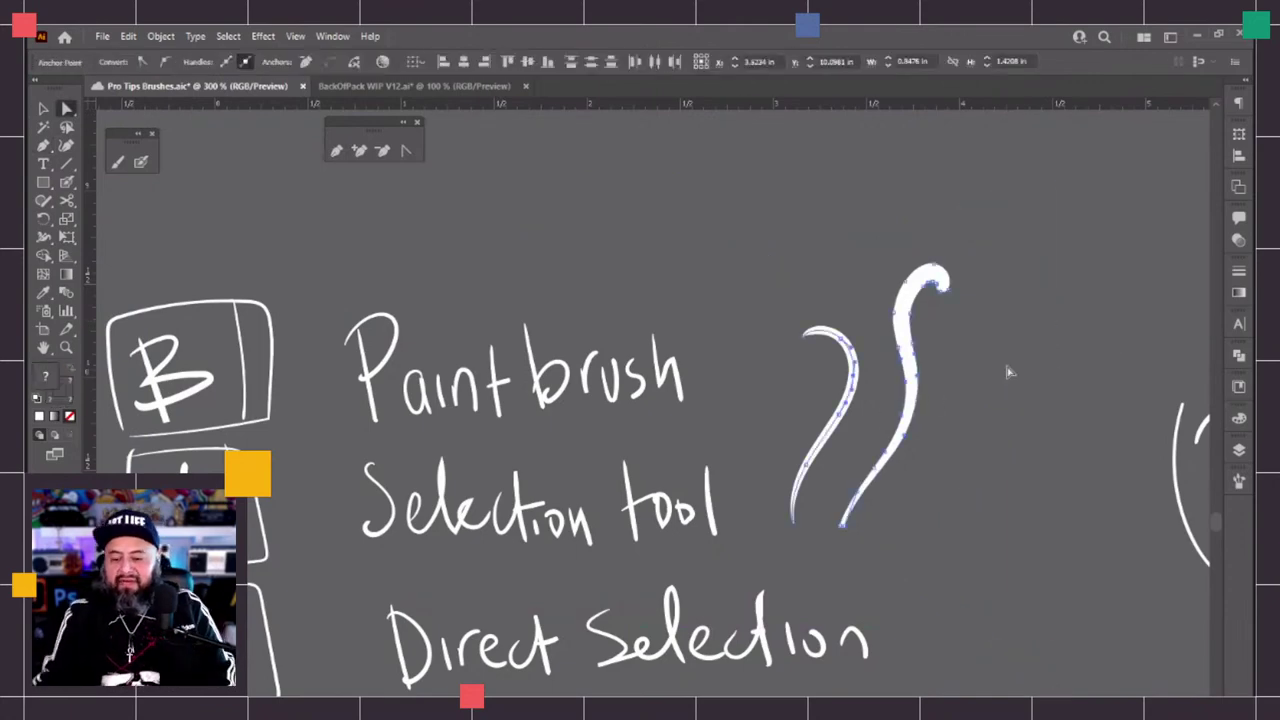
pyautogui.press('Delete')
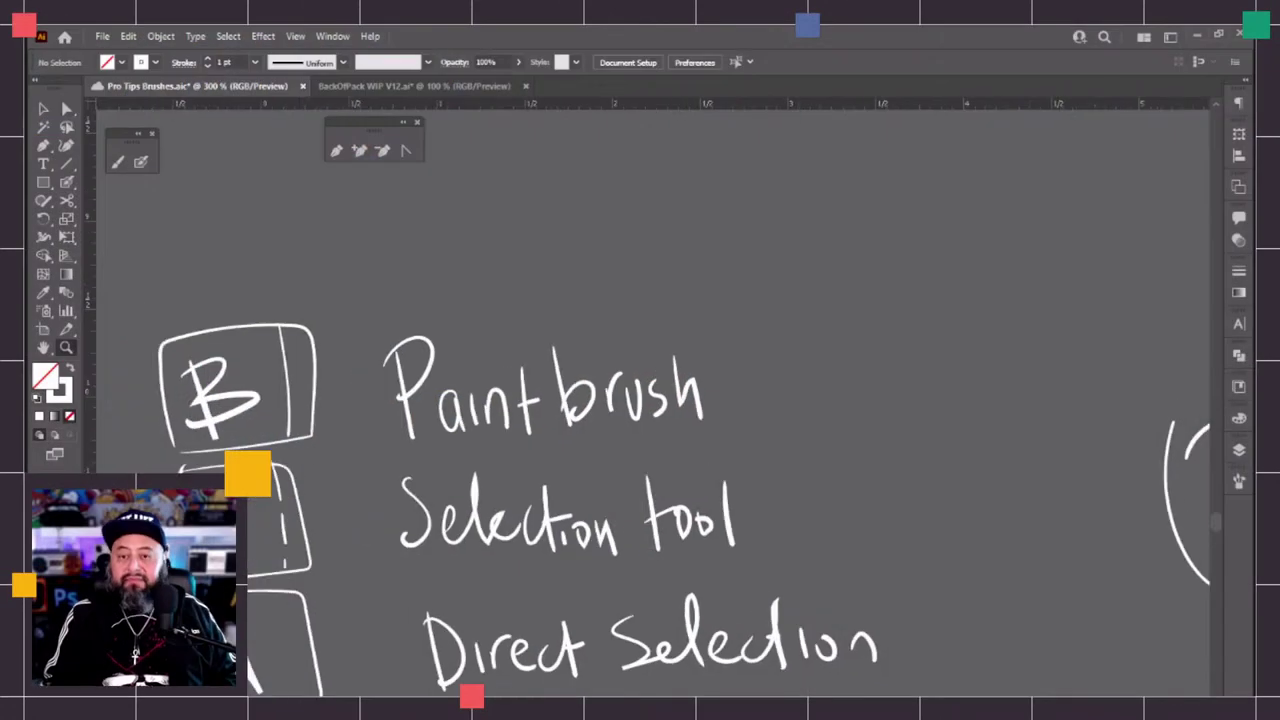
# Browse the example artwork from the app logos past the DTM portrait and assembly diagrams to the Sharpie astronaut
pyautogui.scroll(5, 650, 400)
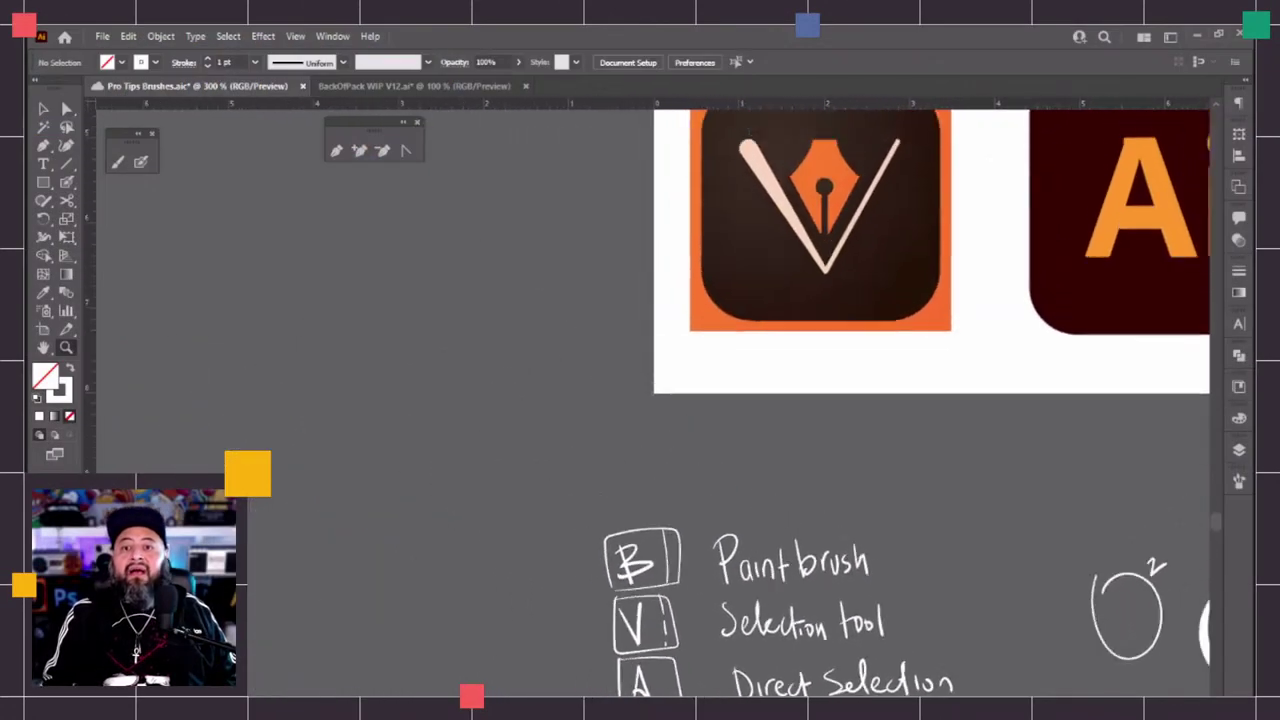
pyautogui.scroll(-6, 650, 400)
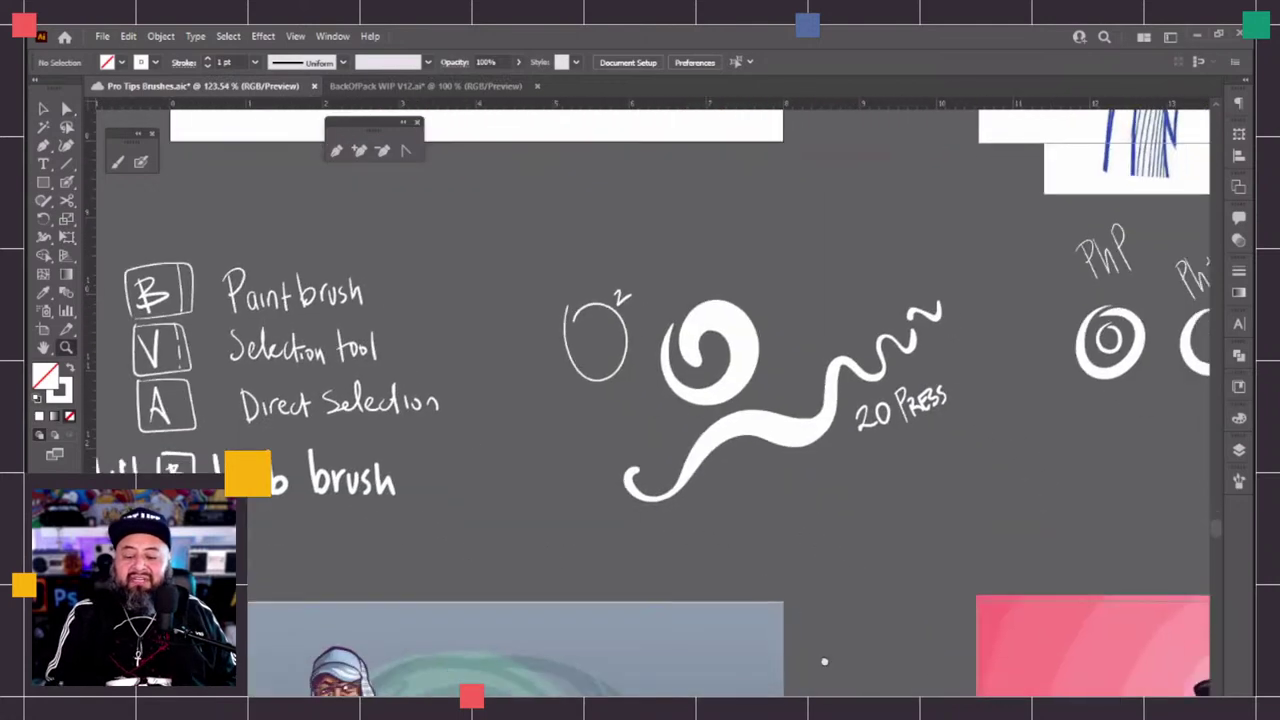
pyautogui.scroll(-6, 870, 692)
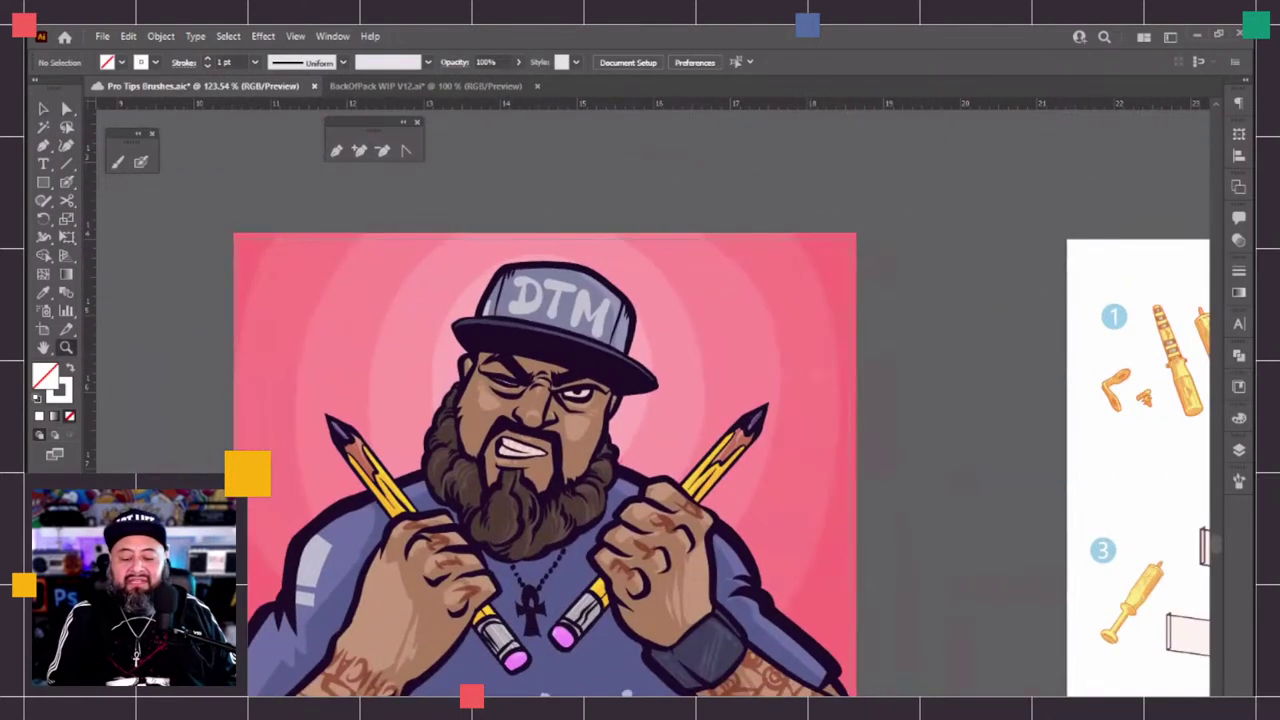
pyautogui.hscroll(10, 1091, 652)
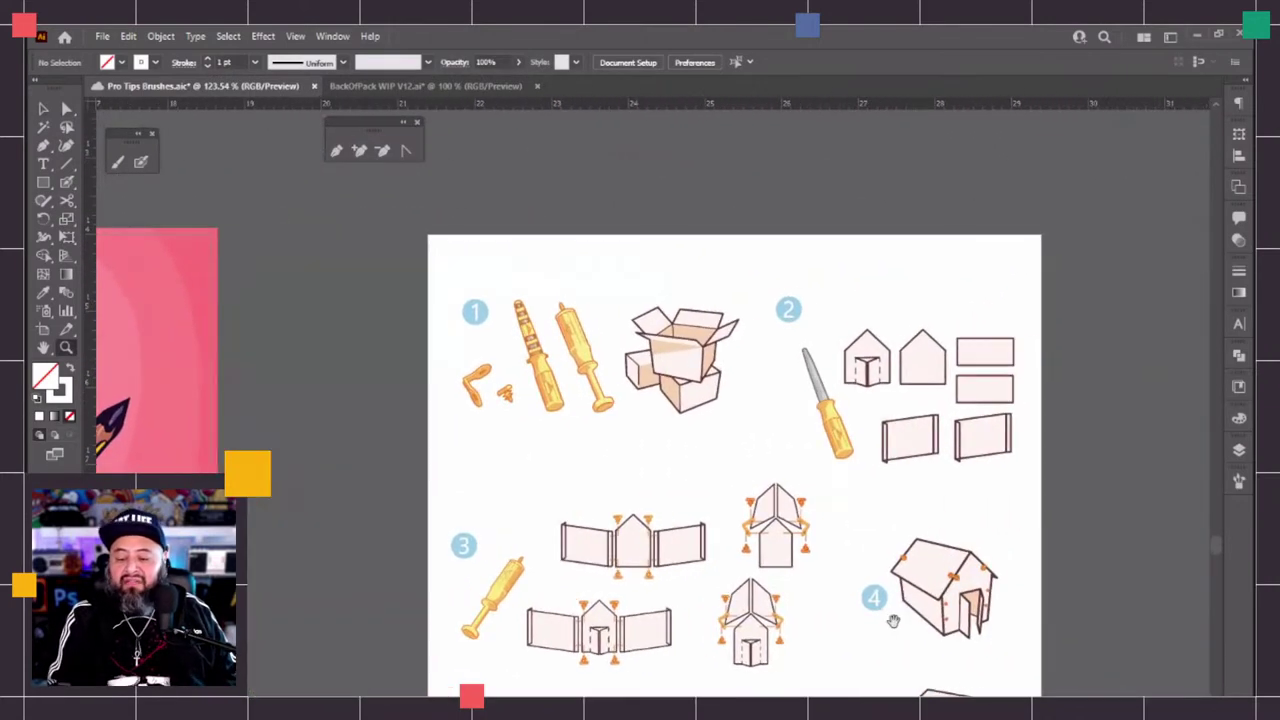
pyautogui.hscroll(12, 1091, 652)
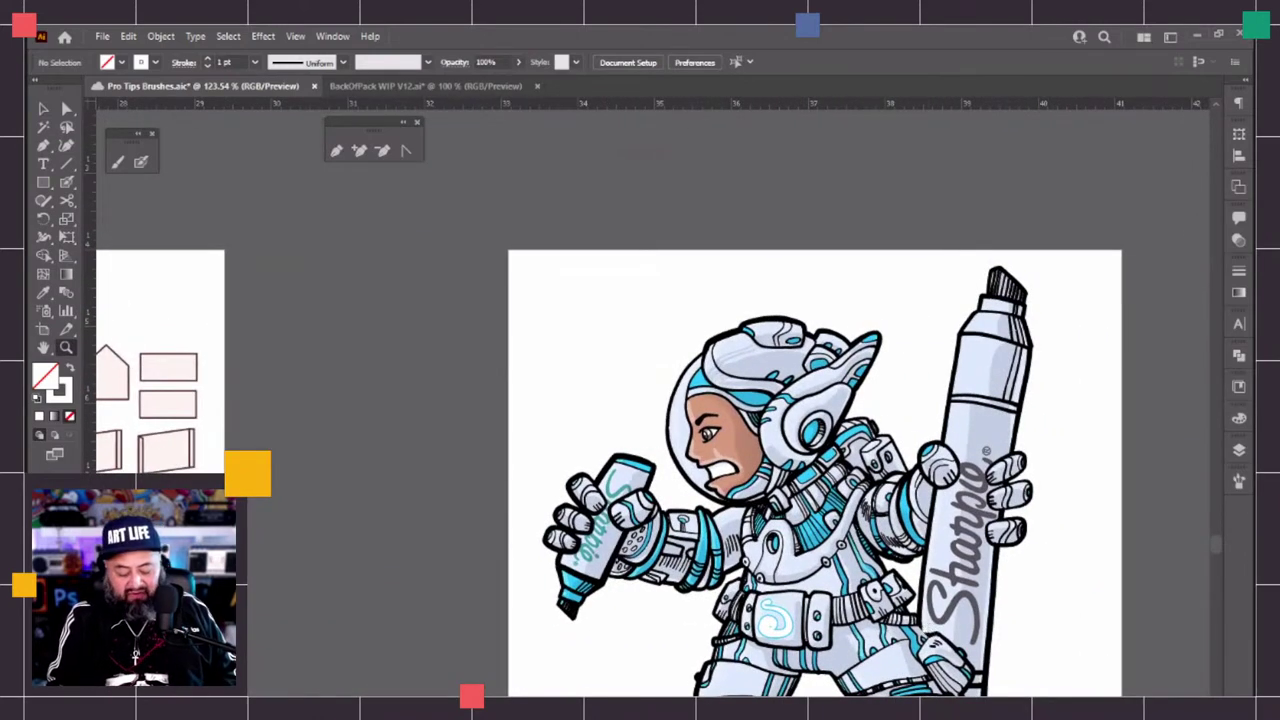
pyautogui.scroll(1, 930, 626)
pyautogui.scroll(2, 930, 626)
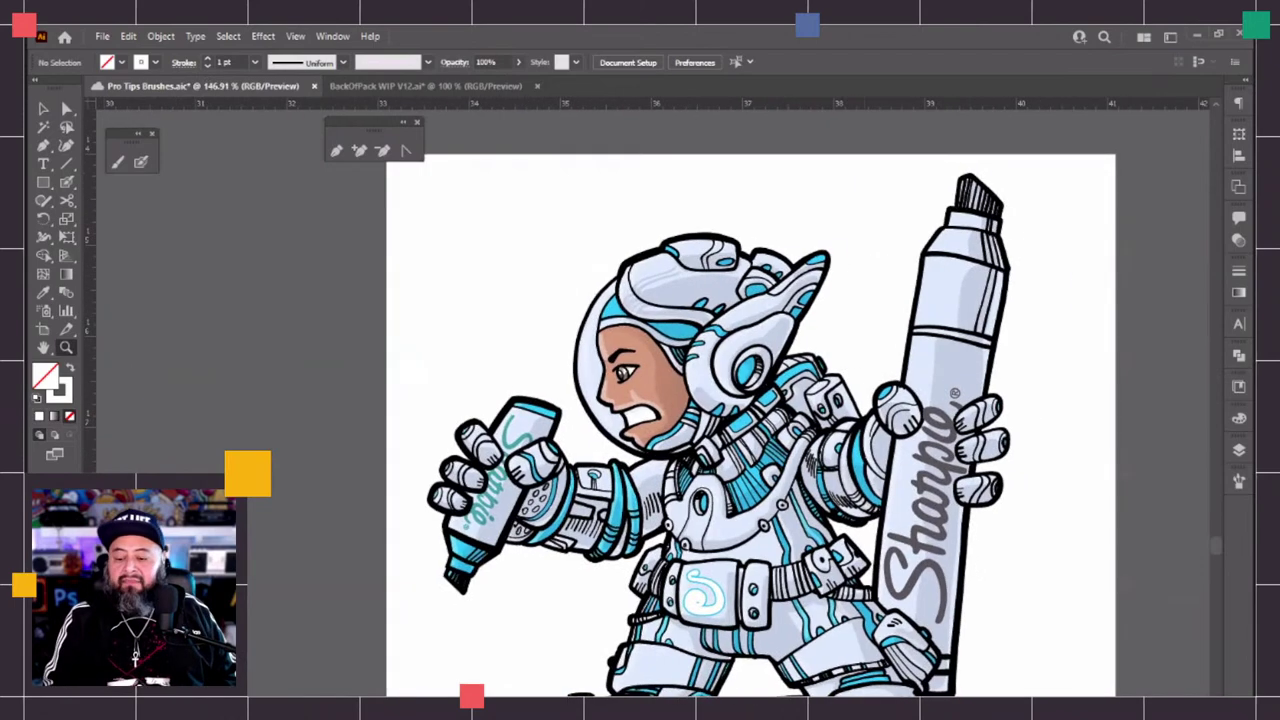
# Revisit the assembly diagrams and the DTM portrait, and return to the labelled circle stroke samples
pyautogui.hscroll(-10, 930, 626)
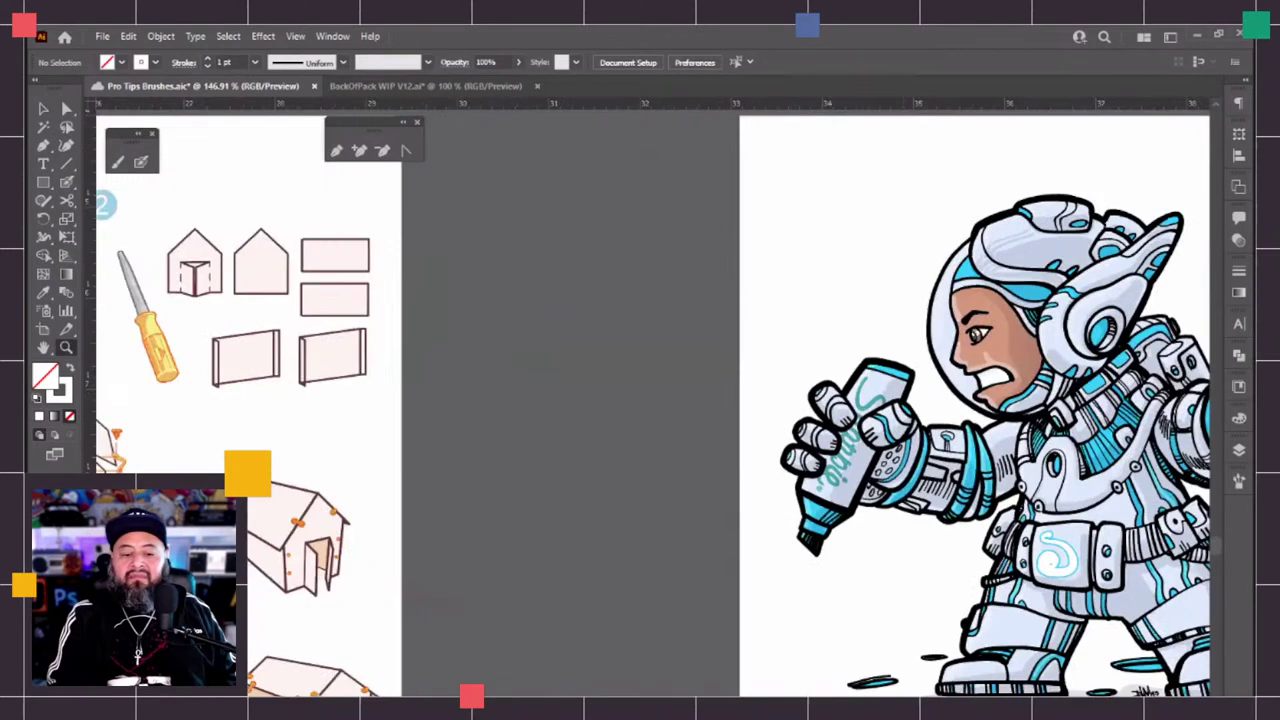
pyautogui.hscroll(-10, 627, 398)
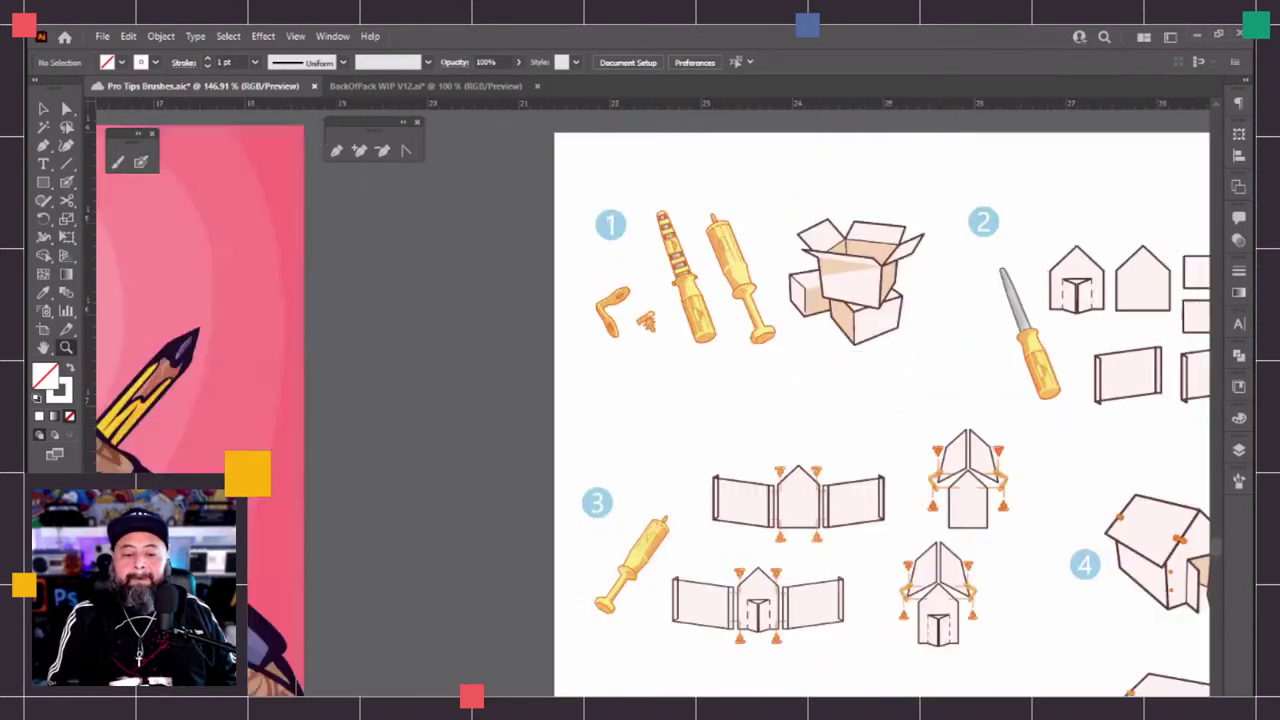
pyautogui.hscroll(-1, 627, 398)
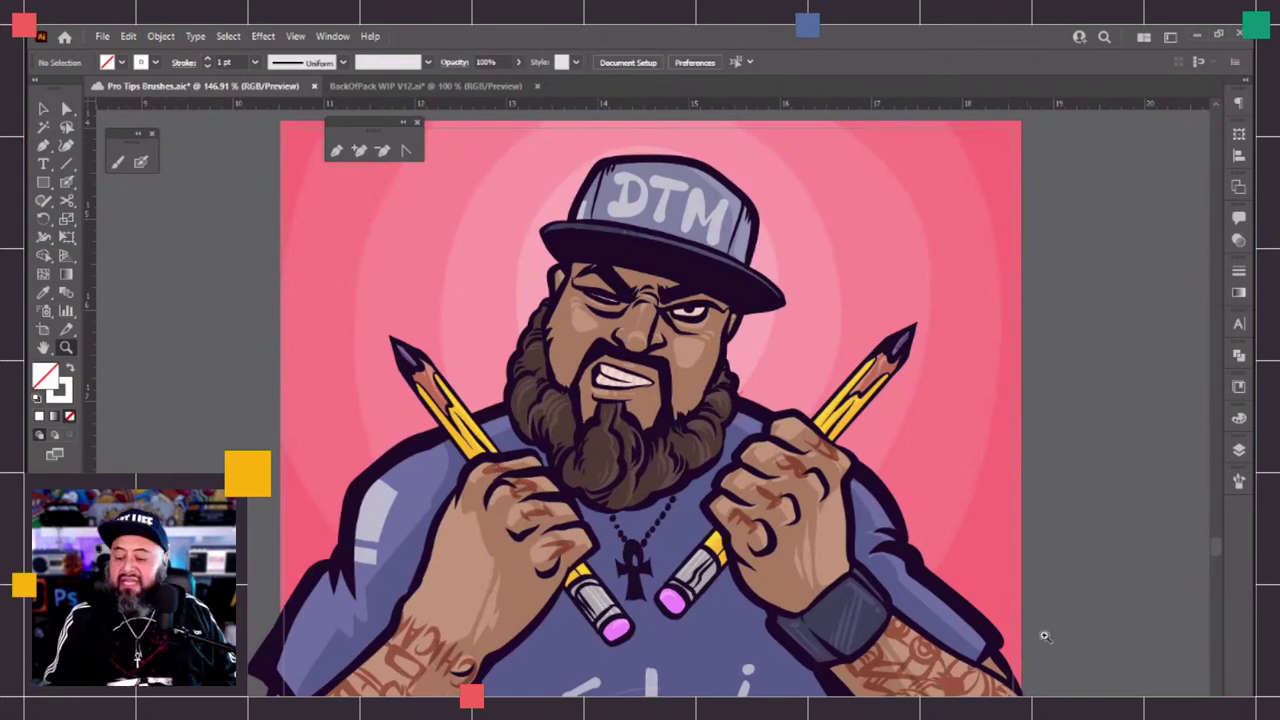
pyautogui.hscroll(5, 1056, 613)
pyautogui.scroll(5, 1056, 613)
pyautogui.scroll(10, 1040, 623)
pyautogui.hscroll(3, 1040, 623)
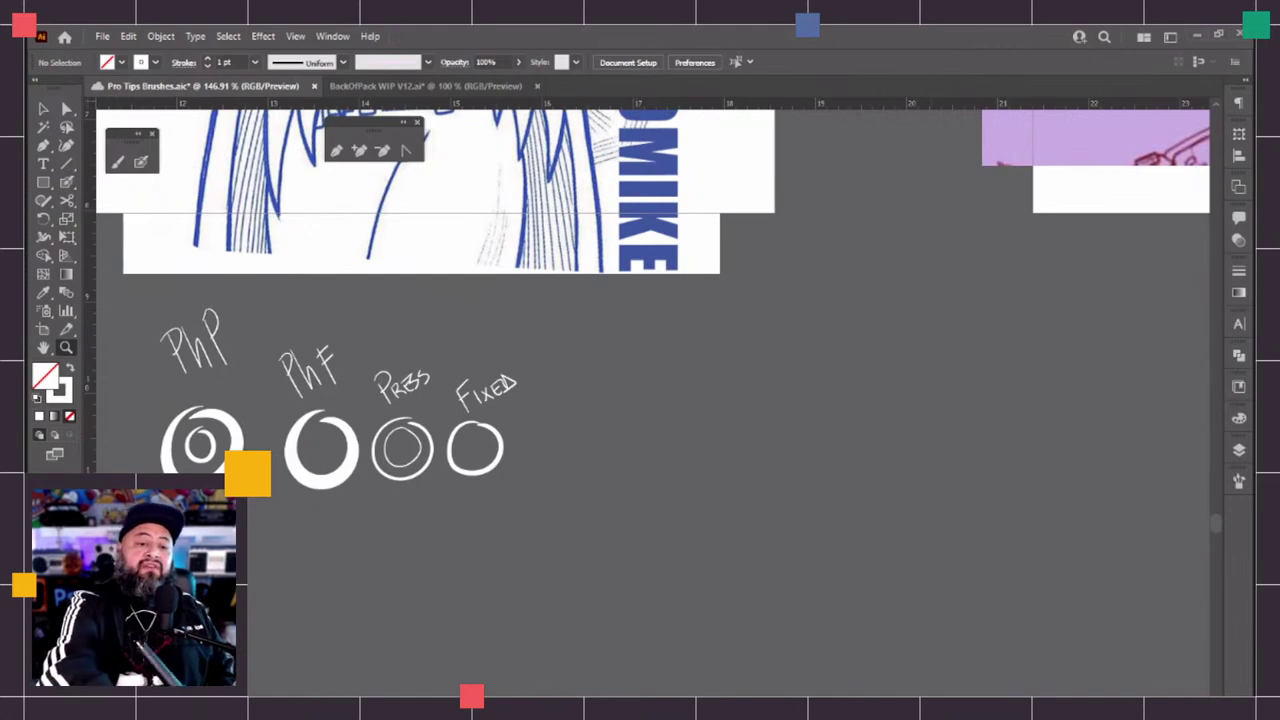
# Show the document's brush collection and float it over the empty canvas to the right of the labelled circle samples
pyautogui.click(333, 36)
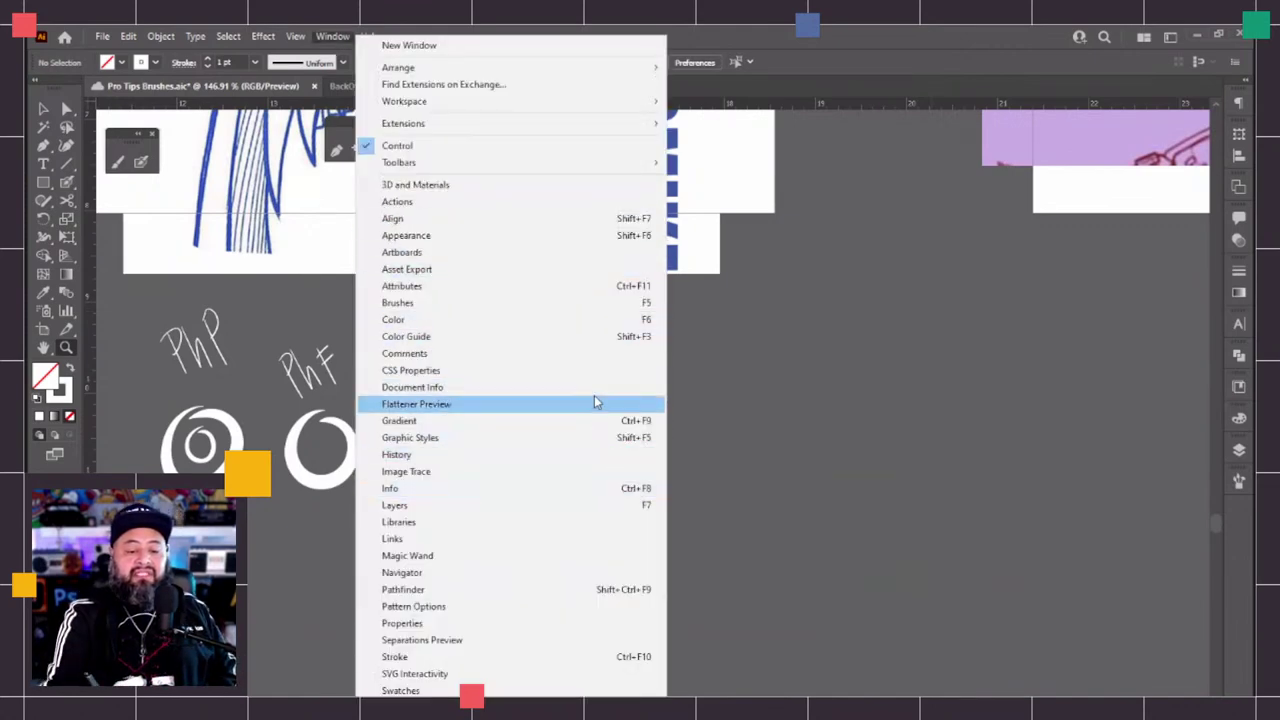
pyautogui.click(653, 304)
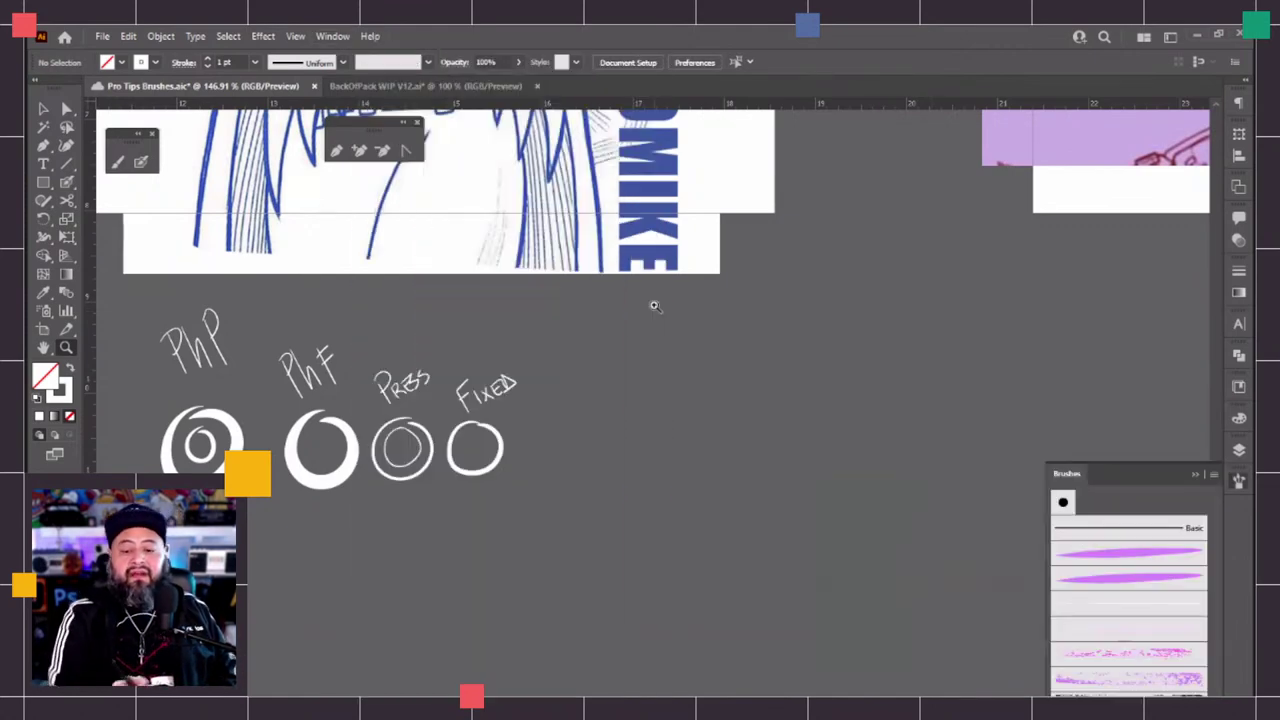
pyautogui.moveTo(1072, 474)
pyautogui.mouseDown()
pyautogui.moveTo(862, 390)
pyautogui.moveTo(788, 269)
pyautogui.mouseUp()
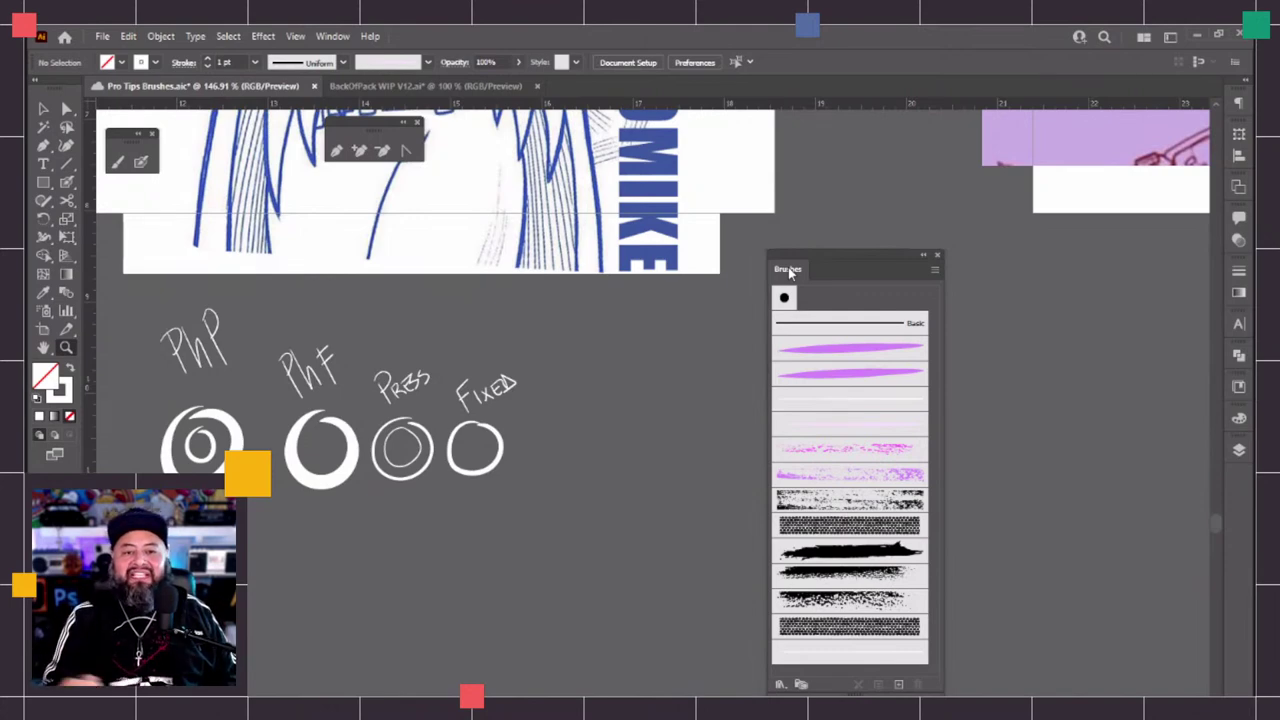
pyautogui.moveTo(790, 270); pyautogui.dragTo(876, 231)
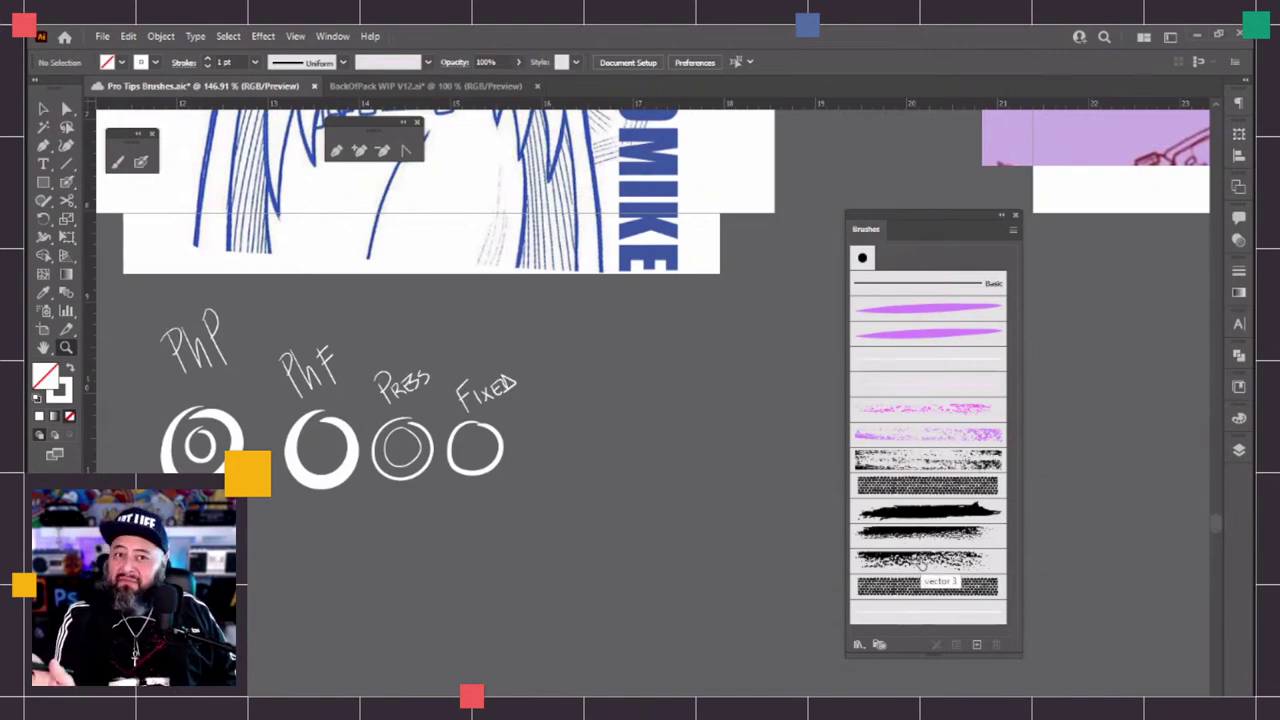
pyautogui.moveTo(866, 229); pyautogui.dragTo(824, 165)
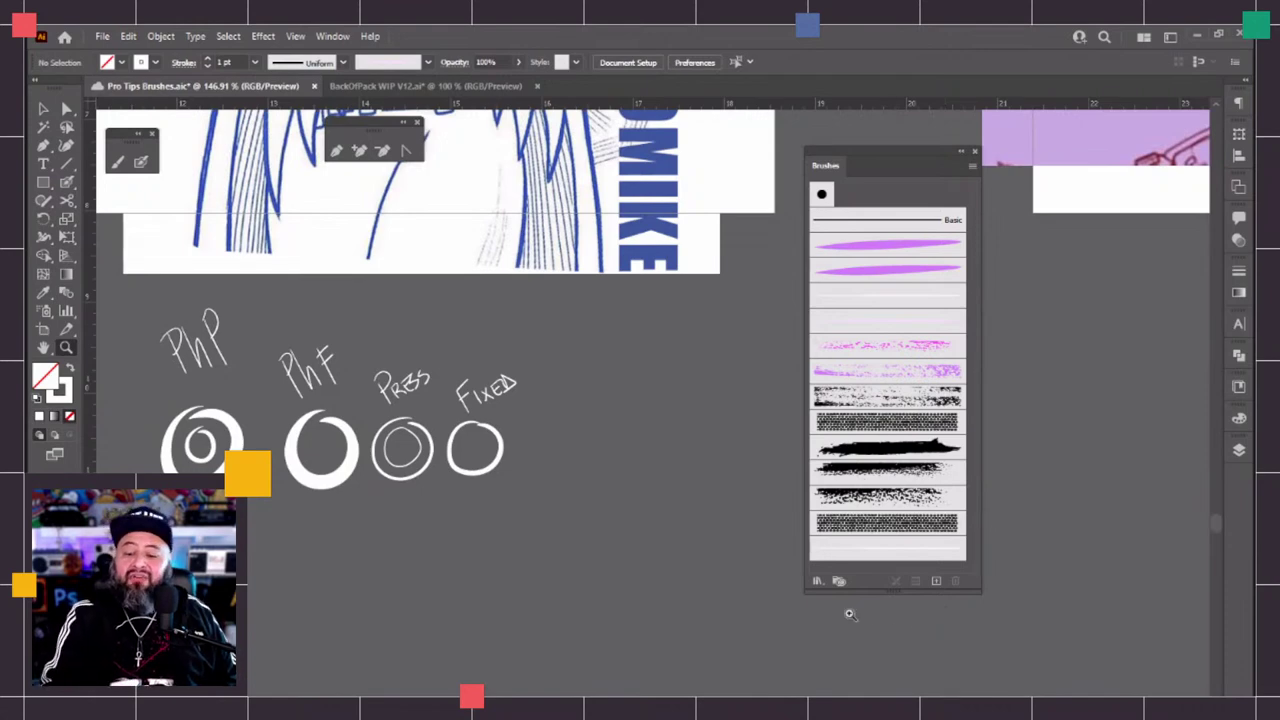
# Load the Artistic_Ink brush library, enlarge its list, and choose the Tapered Stroke brush
pyautogui.click(818, 581)
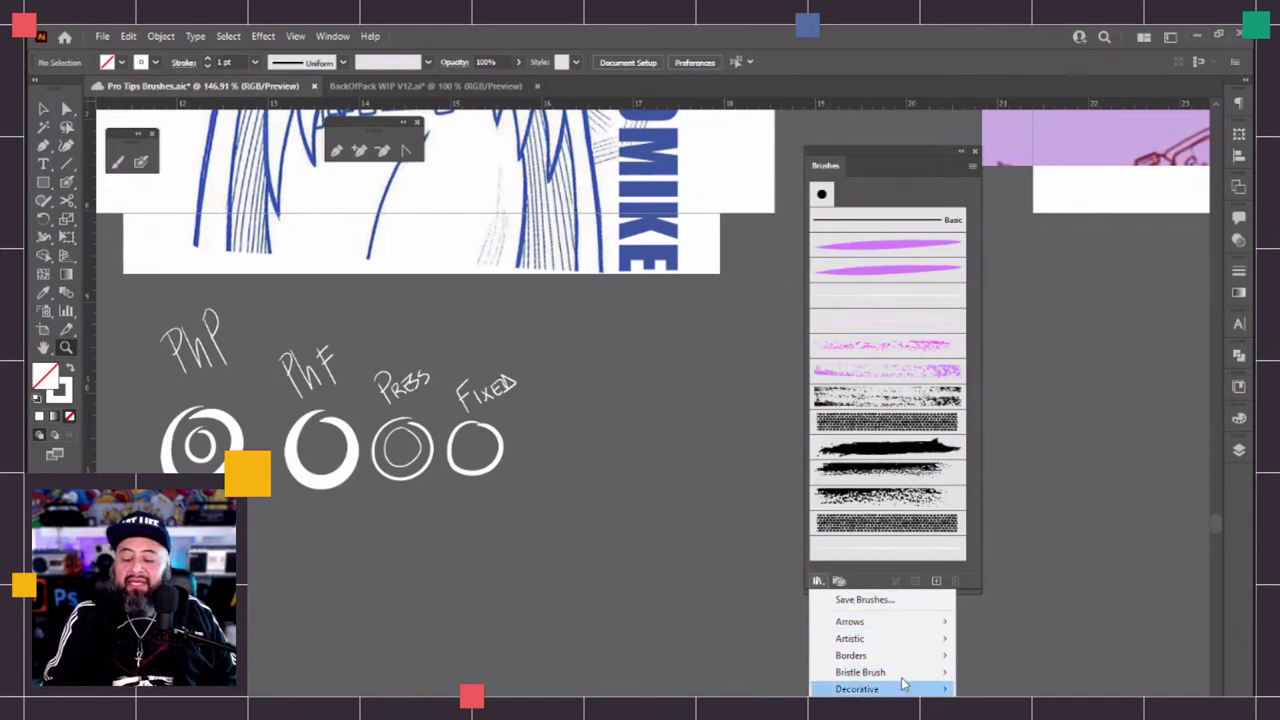
pyautogui.moveTo(907, 650)
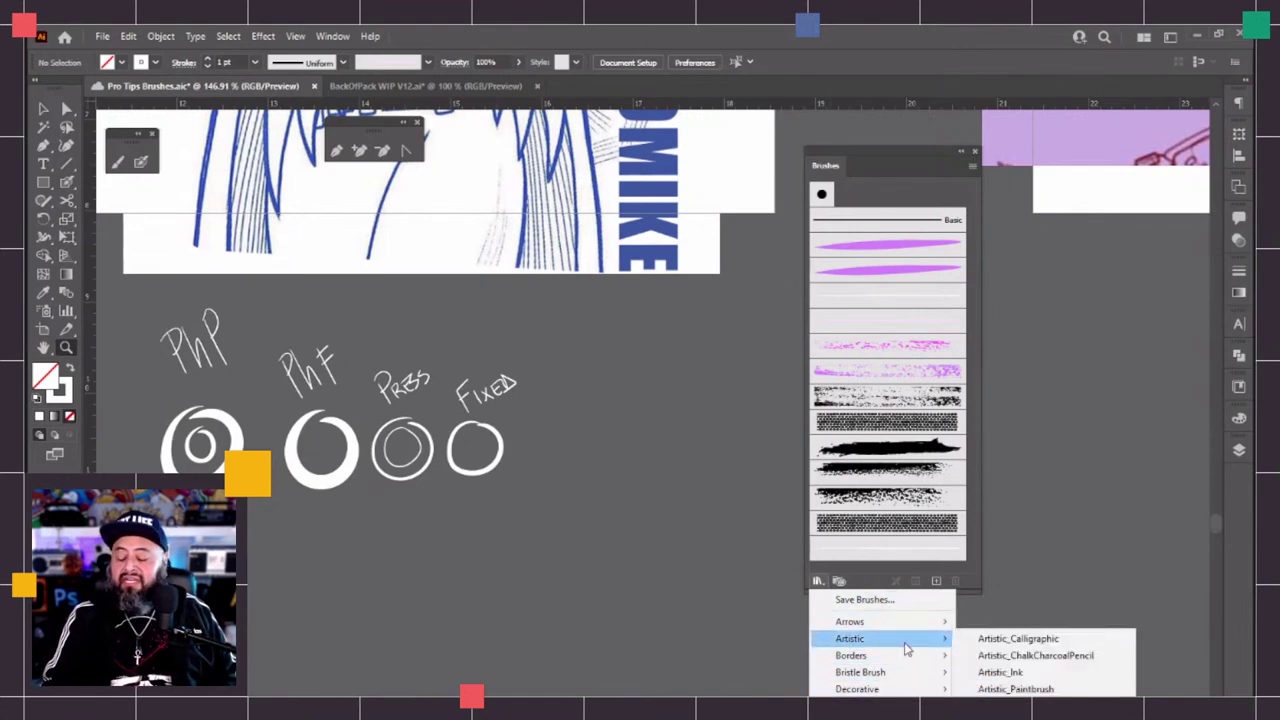
pyautogui.click(1085, 675)
pyautogui.moveTo(737, 412); pyautogui.dragTo(590, 245)
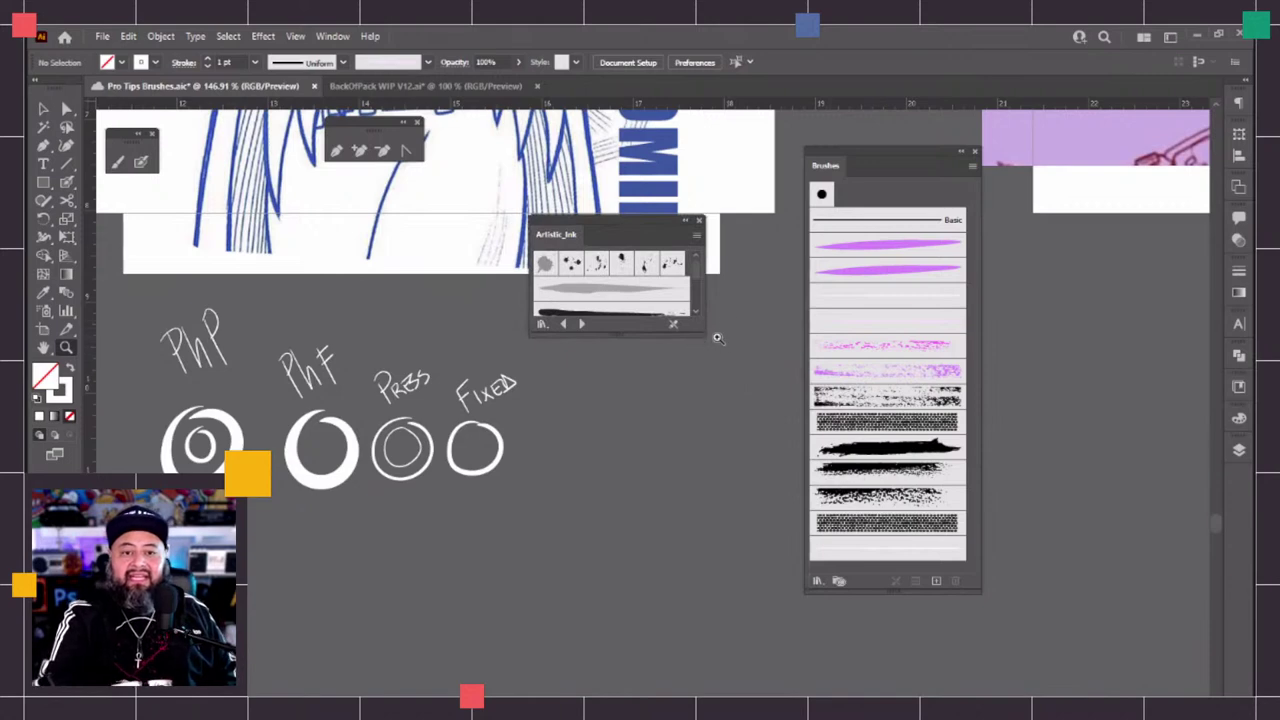
pyautogui.moveTo(703, 328)
pyautogui.mouseDown()
pyautogui.moveTo(745, 700)
pyautogui.moveTo(766, 702)
pyautogui.mouseUp()
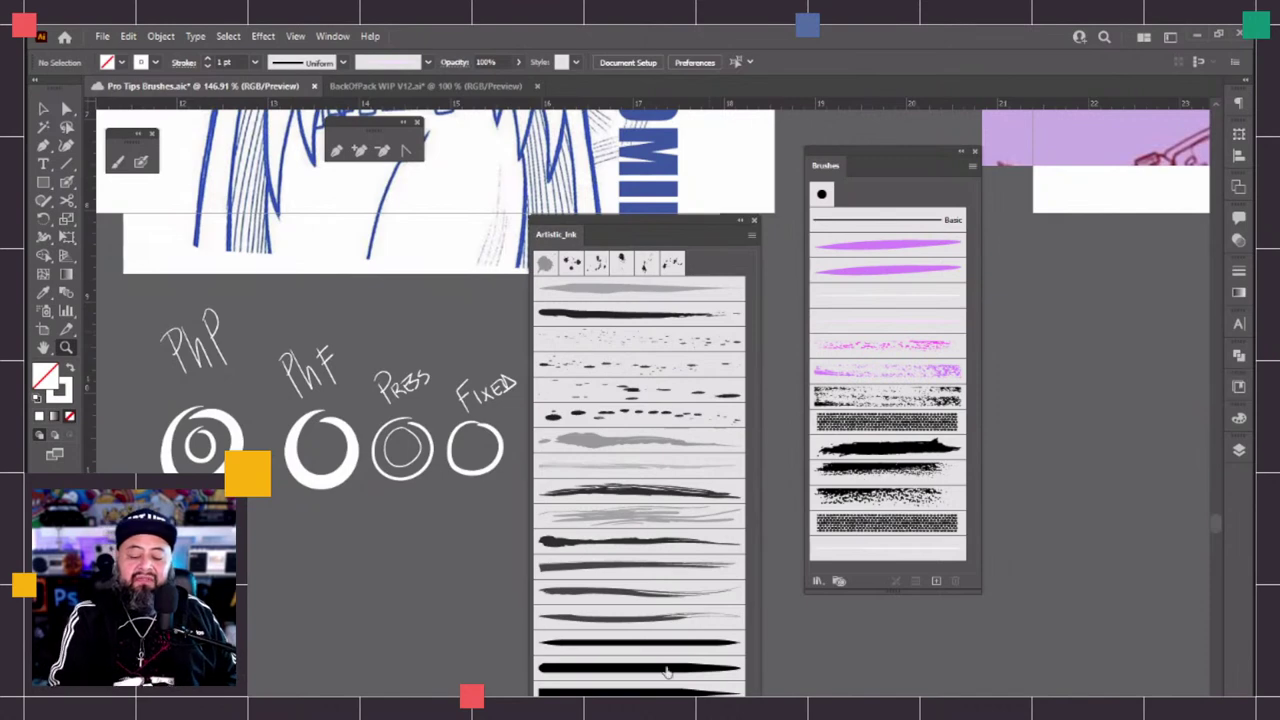
pyautogui.click(707, 650)
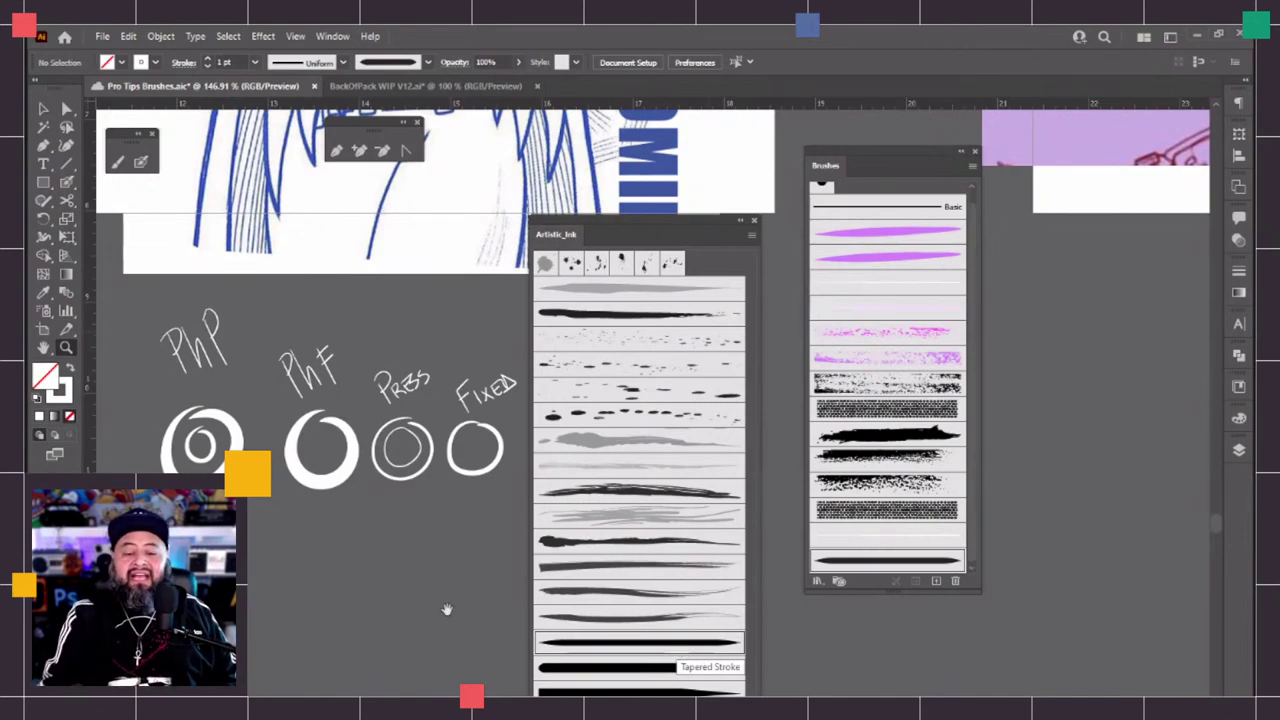
# Bring the Batgirl sketch into view with both brush lists moved clear of her head, and save the document
pyautogui.scroll(10, 446, 606)
pyautogui.scroll(5, 446, 606)
pyautogui.moveTo(556, 234); pyautogui.dragTo(174, 387)
pyautogui.moveTo(859, 171); pyautogui.dragTo(1072, 216)
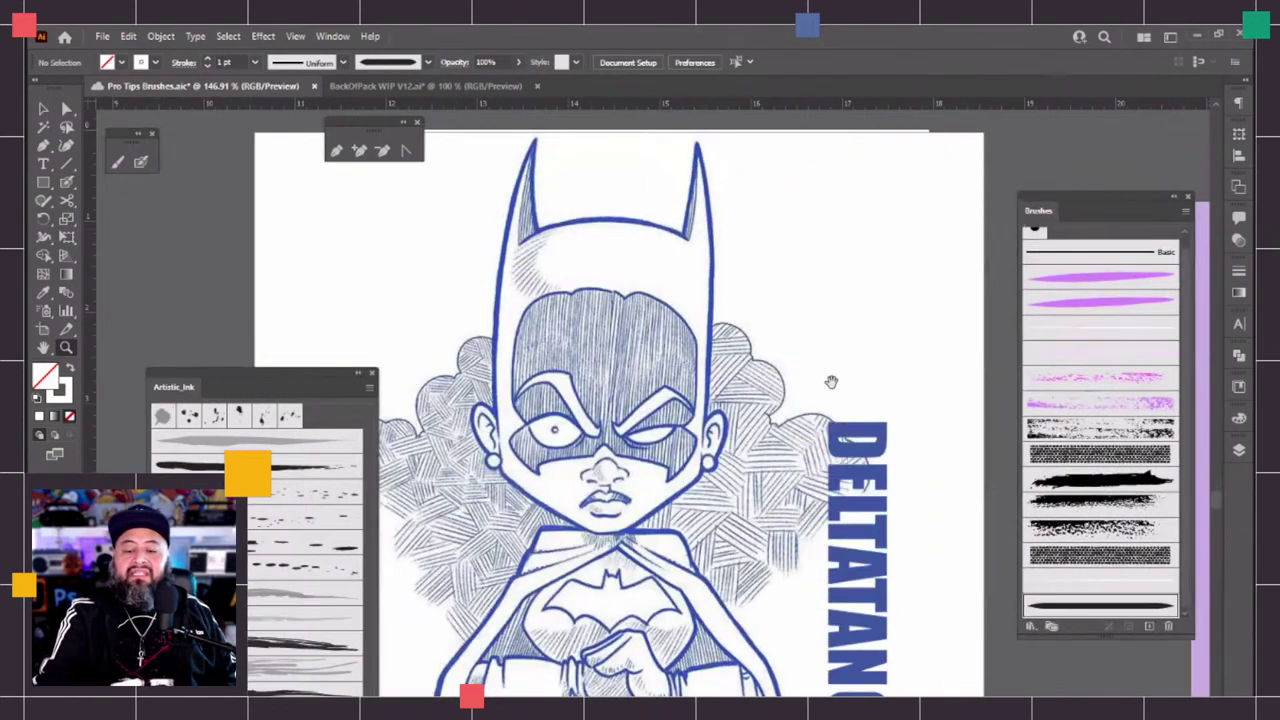
pyautogui.scroll(5, 906, 527)
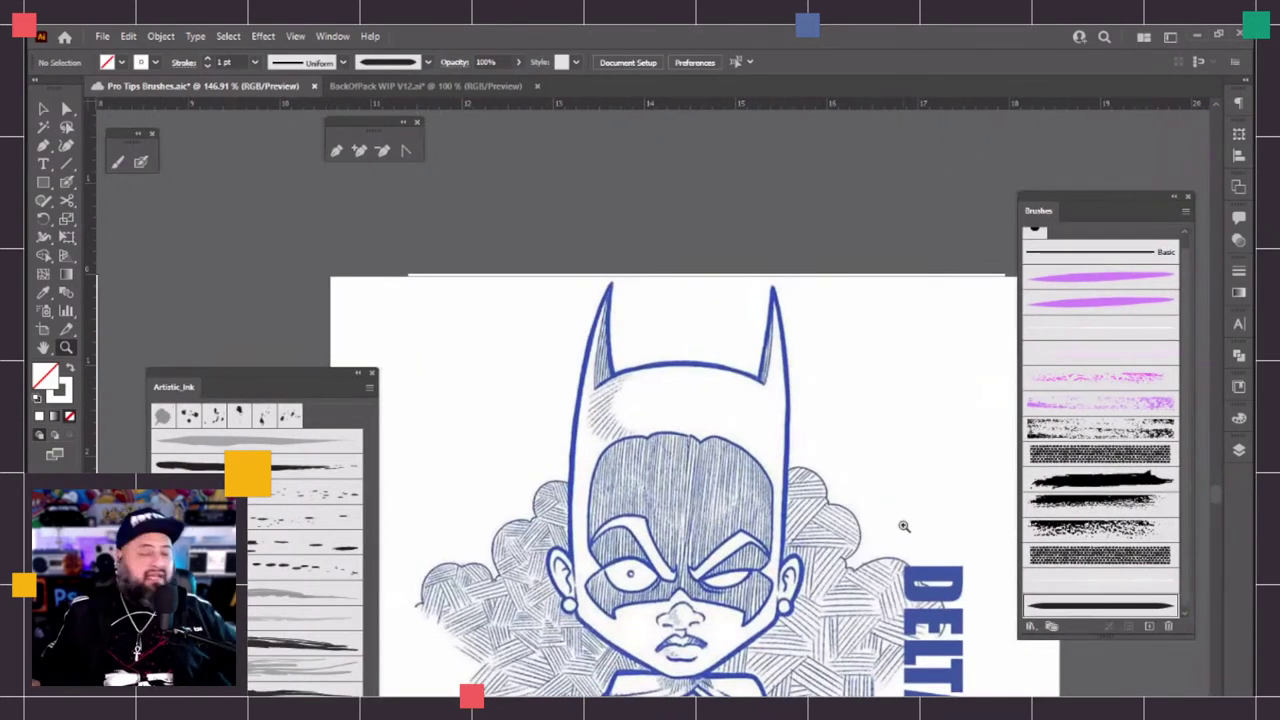
pyautogui.hotkey('ctrl', 's')
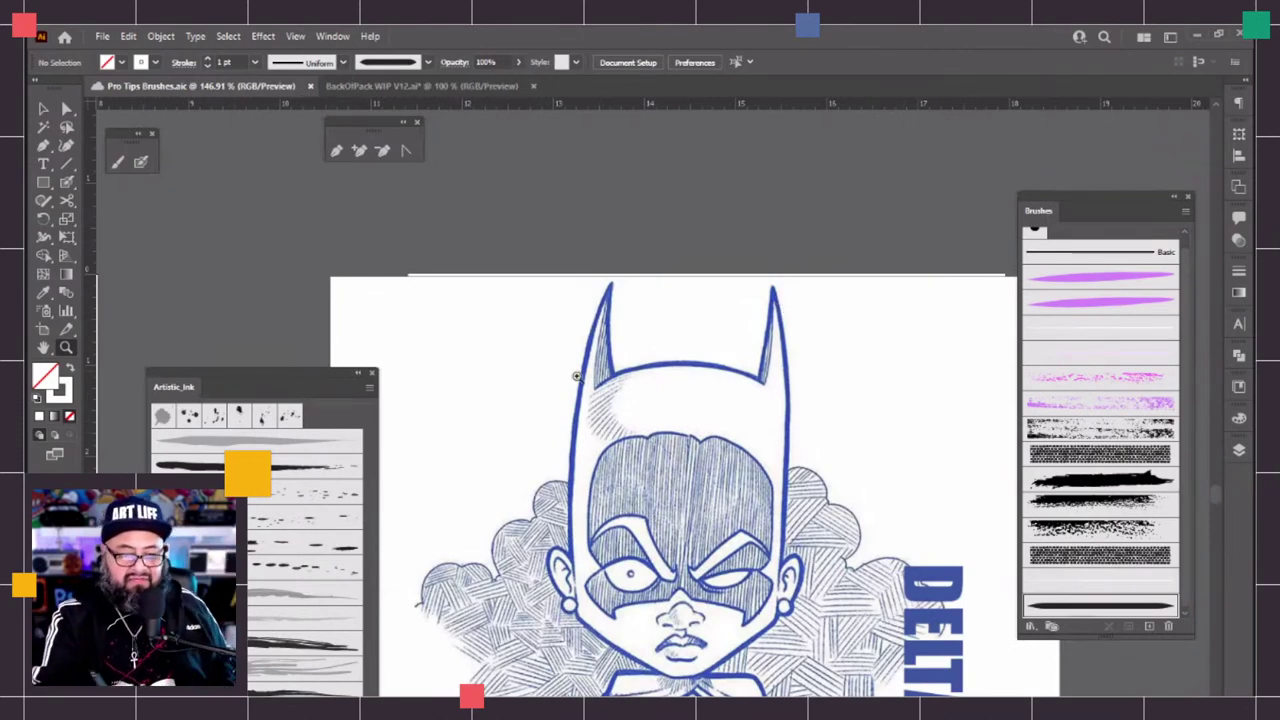
# Paint a tapered Paintbrush stroke along the right outer edge of the Batgirl cowl, keeping the sketch image in place
pyautogui.press('b')
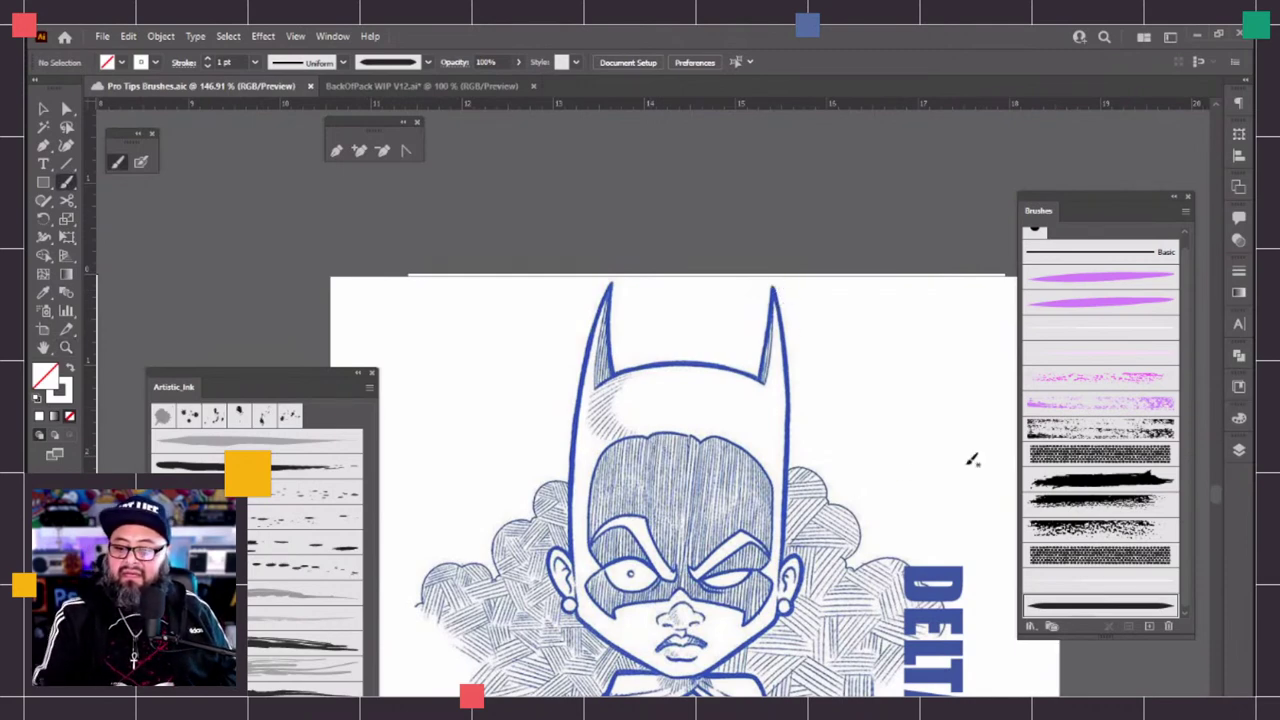
pyautogui.moveTo(795, 370); pyautogui.dragTo(790, 590)
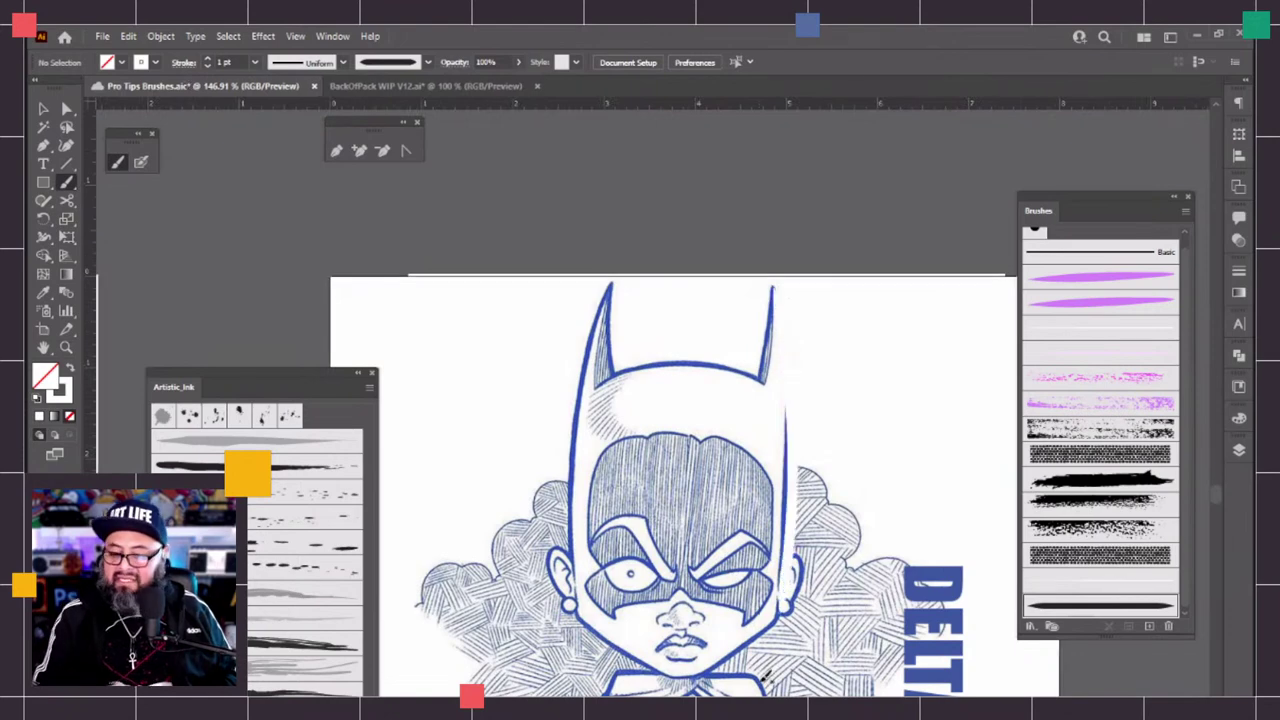
pyautogui.click(66, 108)
pyautogui.moveTo(836, 386); pyautogui.dragTo(726, 488)
pyautogui.hotkey('ctrl', 'z')
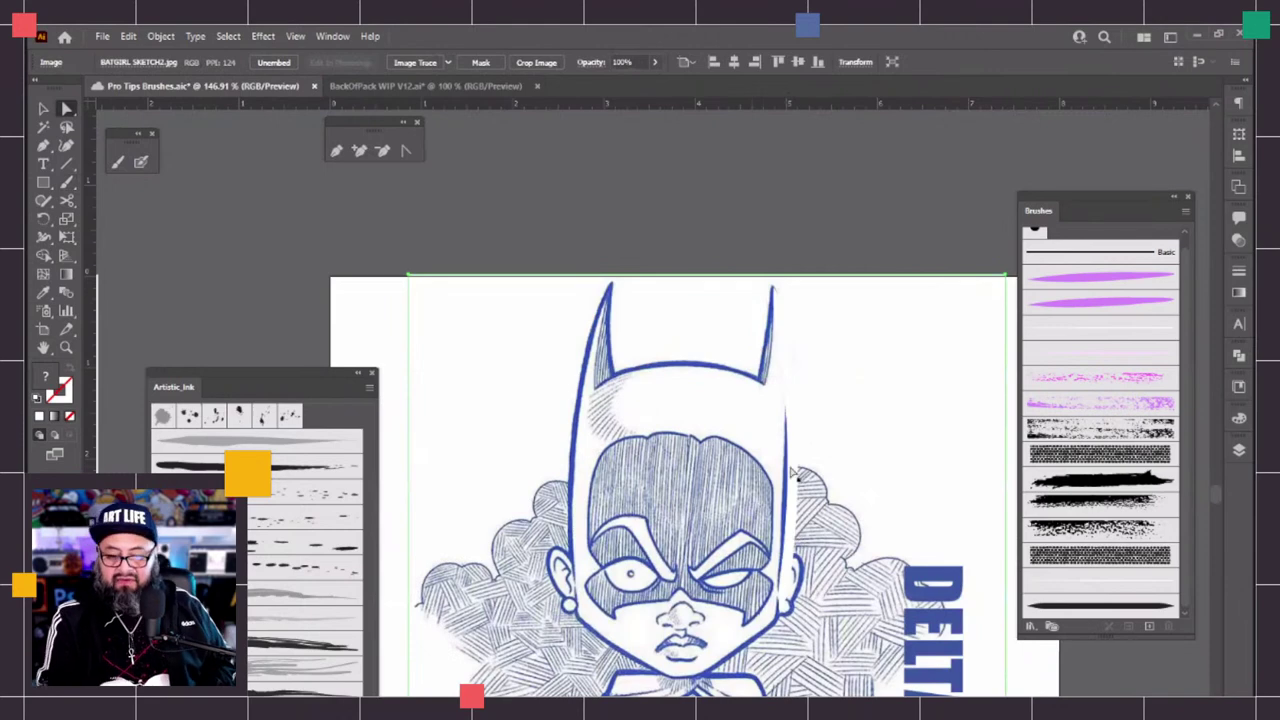
# Select the painted cowl stroke and set its stroke colour to magenta, RGB 255, 72, 255
pyautogui.click(795, 472)
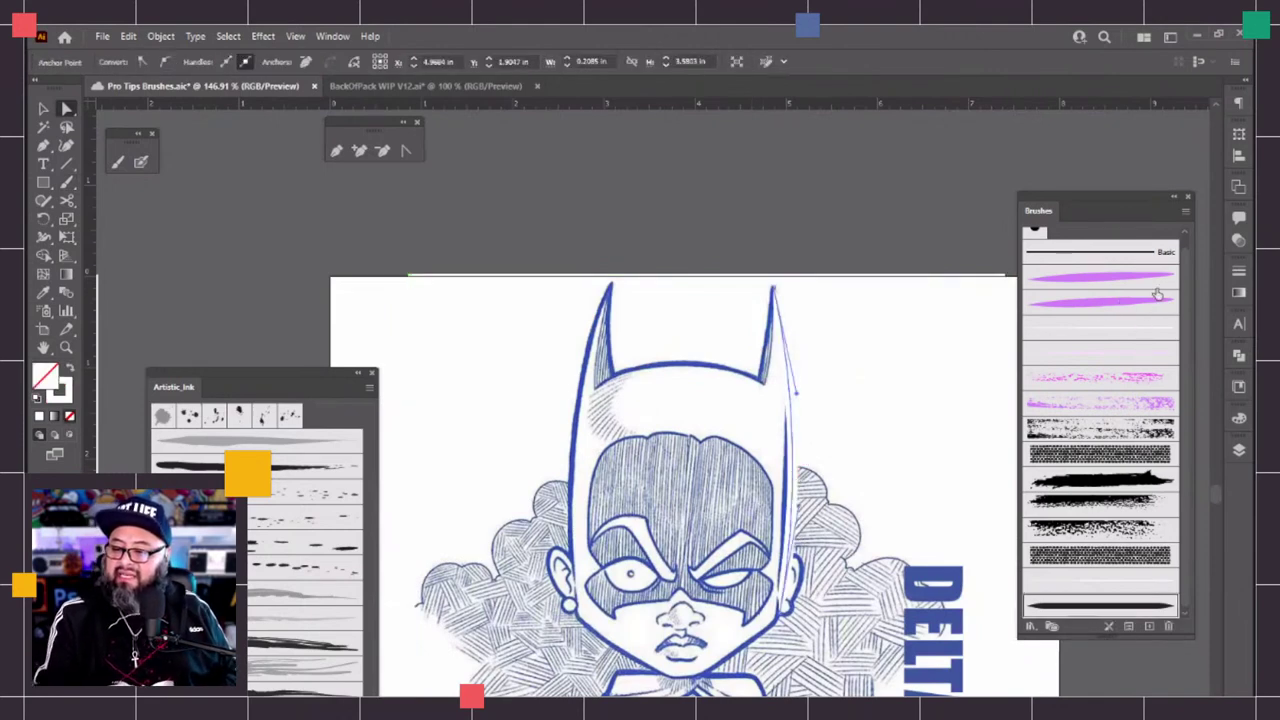
pyautogui.click(1238, 418)
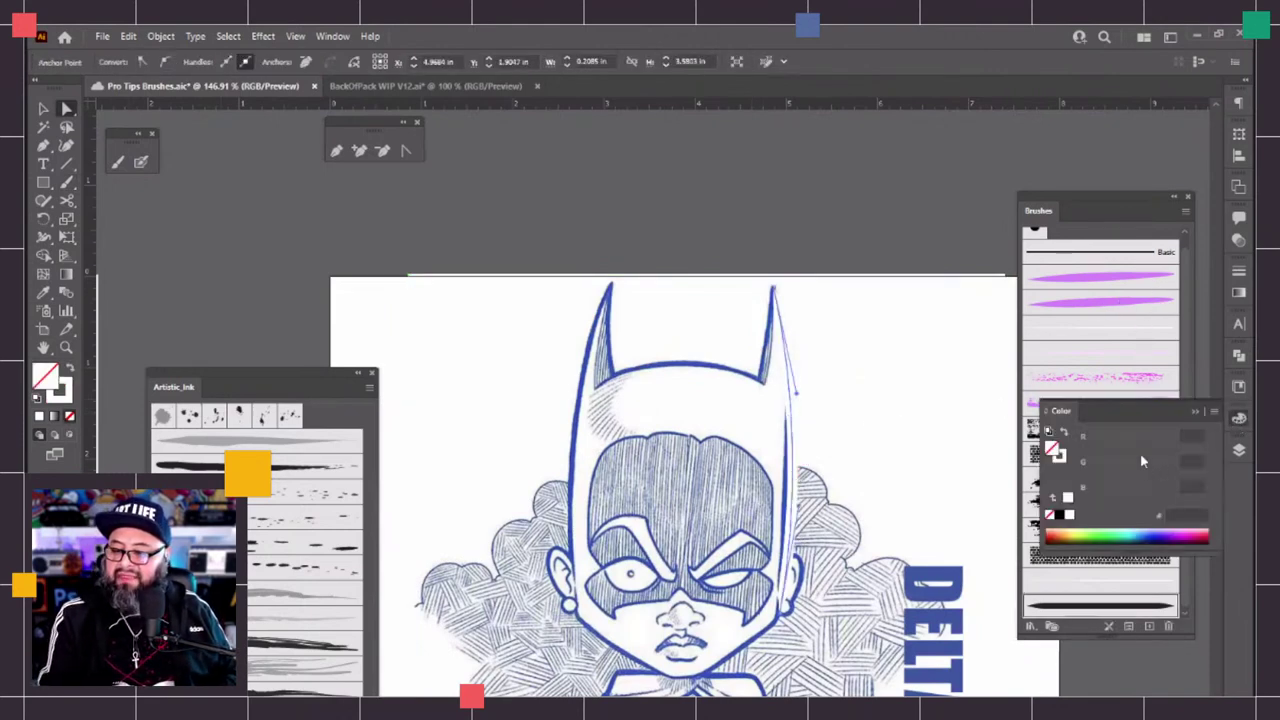
pyautogui.click(1116, 462)
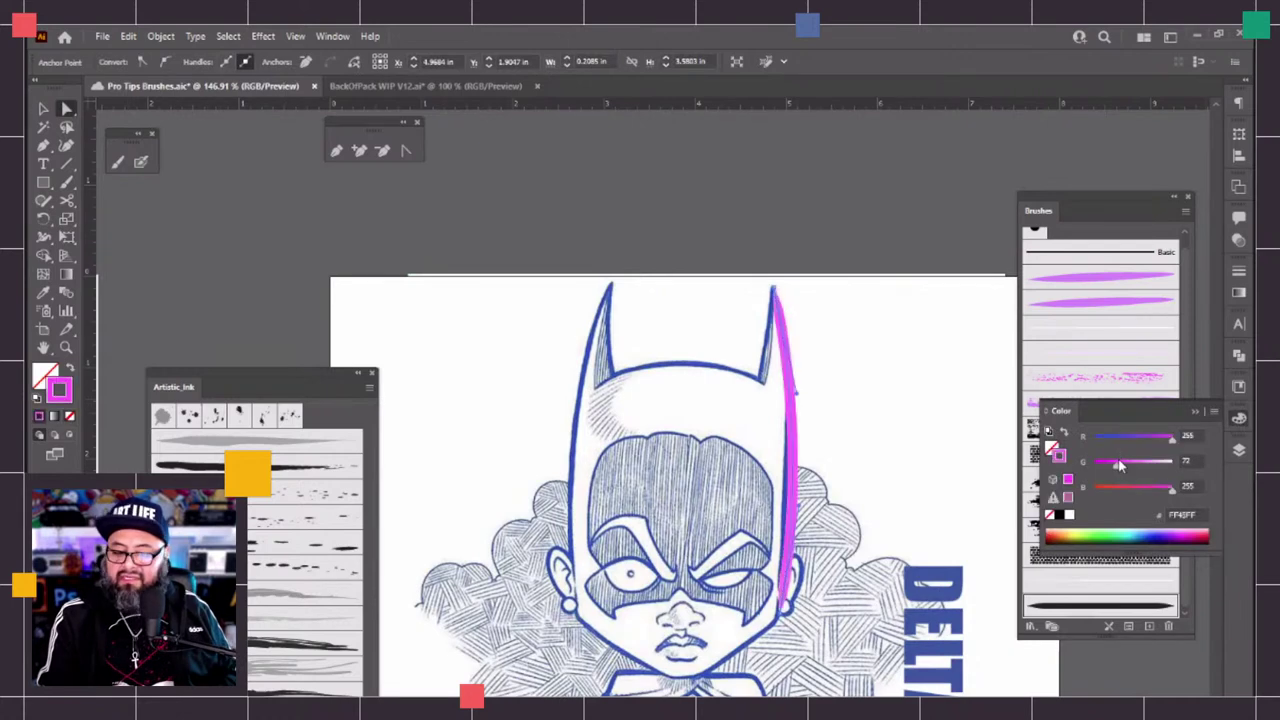
# Reshape the magenta stroke by its direction handles to follow the cowl's right edge, undoing any shift of the sketch image
pyautogui.moveTo(796, 394); pyautogui.dragTo(791, 403)
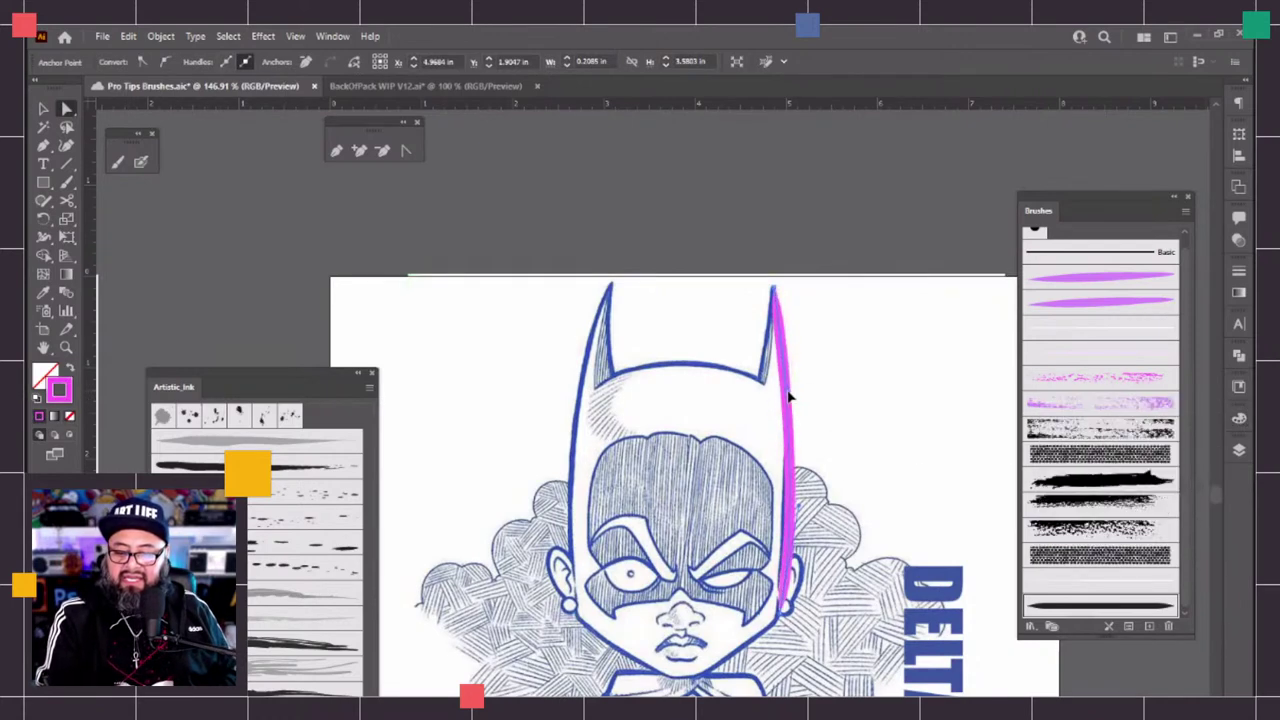
pyautogui.moveTo(804, 508); pyautogui.dragTo(789, 512)
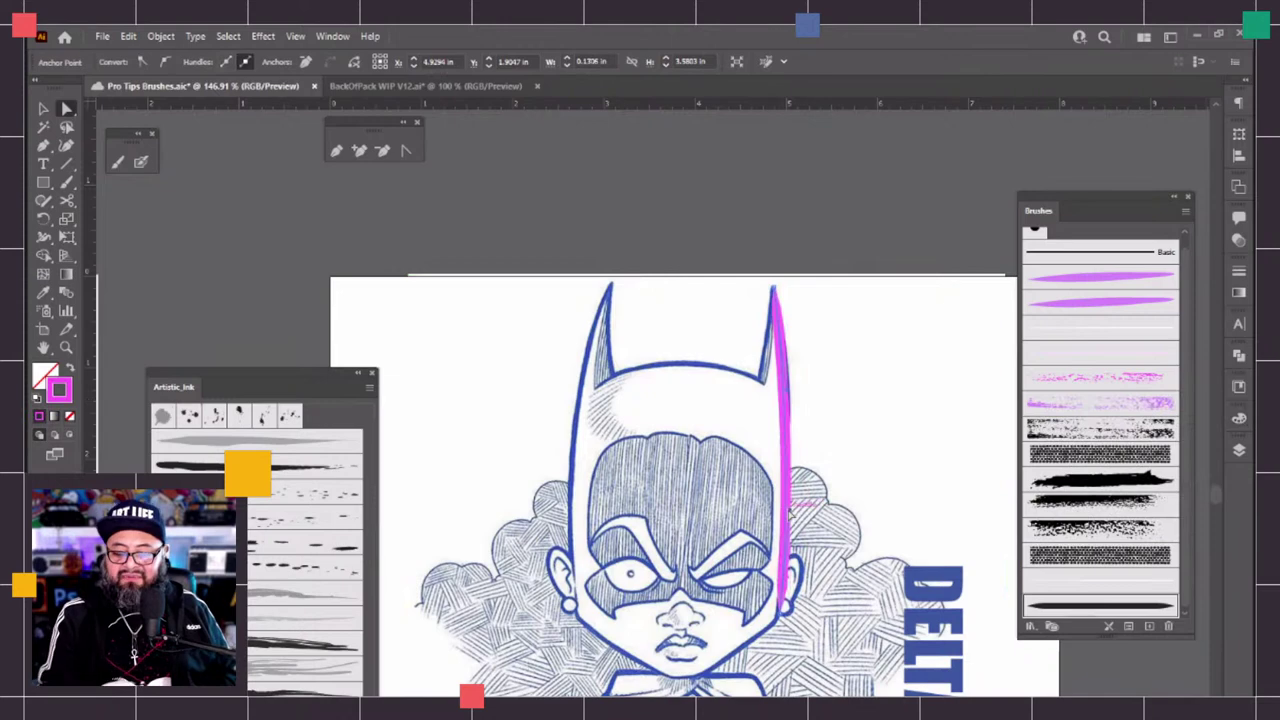
pyautogui.click(790, 400)
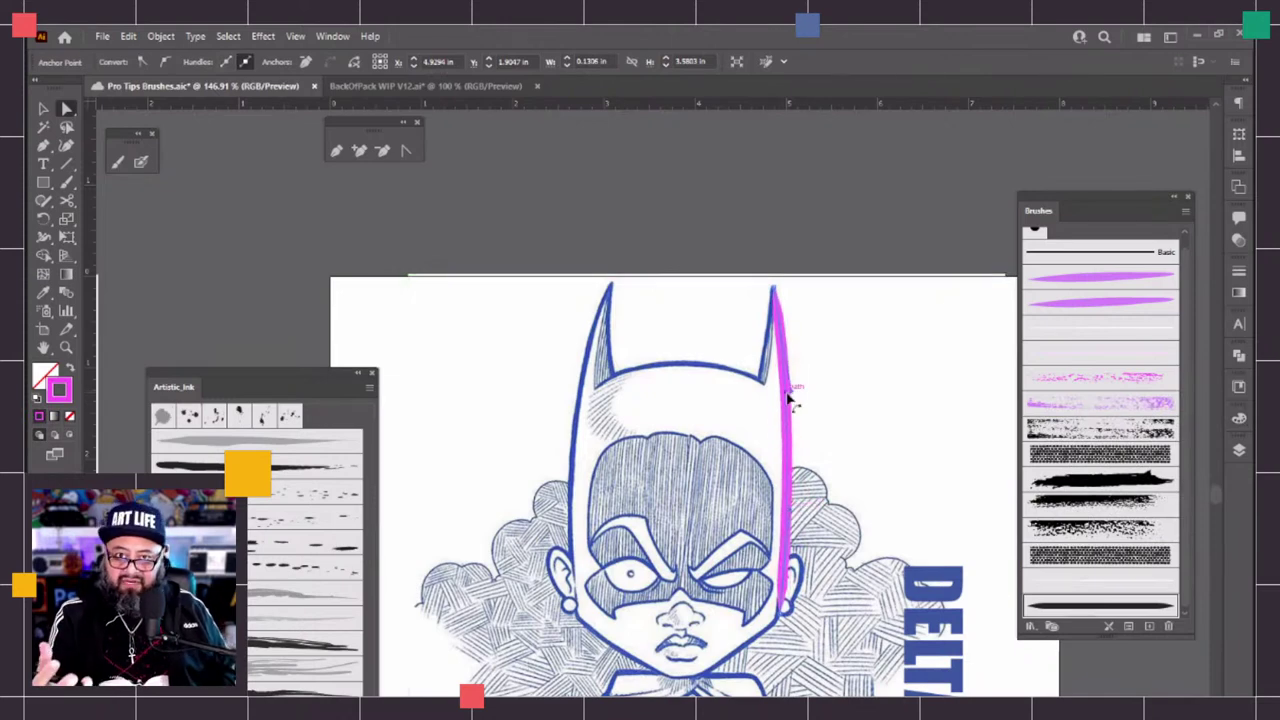
pyautogui.moveTo(790, 400); pyautogui.dragTo(745, 450)
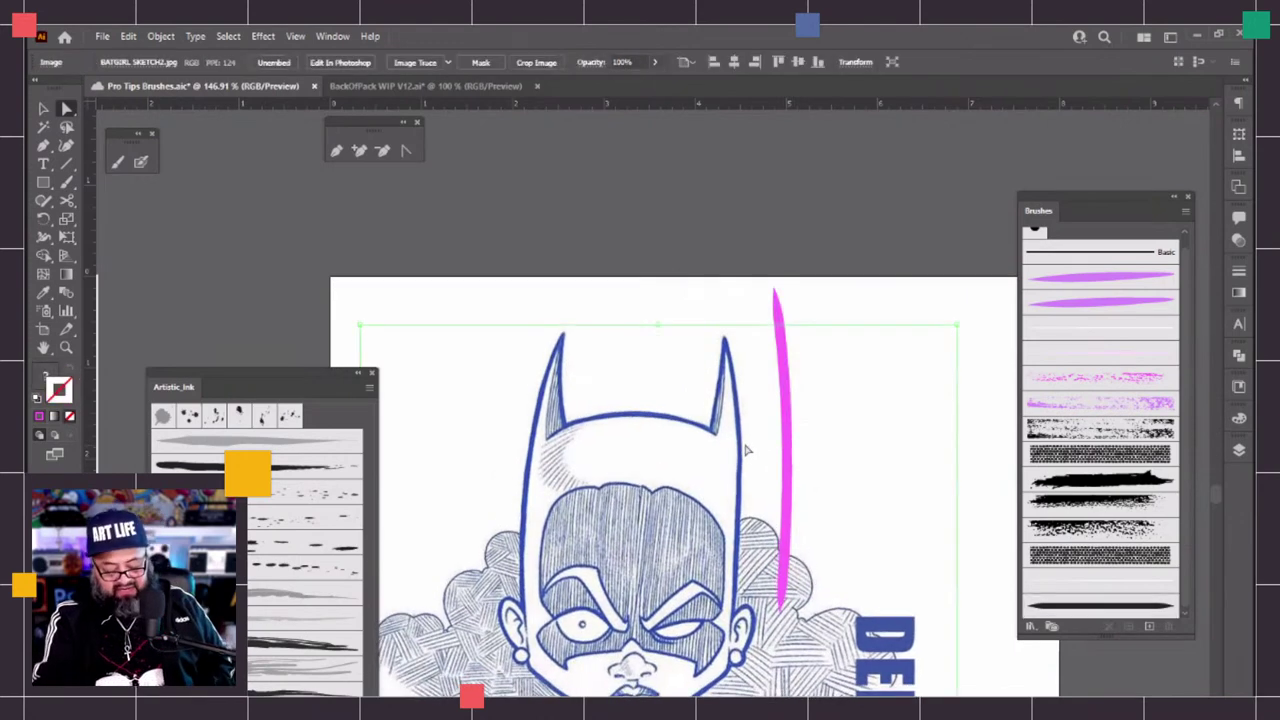
pyautogui.hotkey('ctrl', 'z')
# Collapse the DTM Hardcore layer and lock every layer below the brushes layer
pyautogui.click(1239, 449)
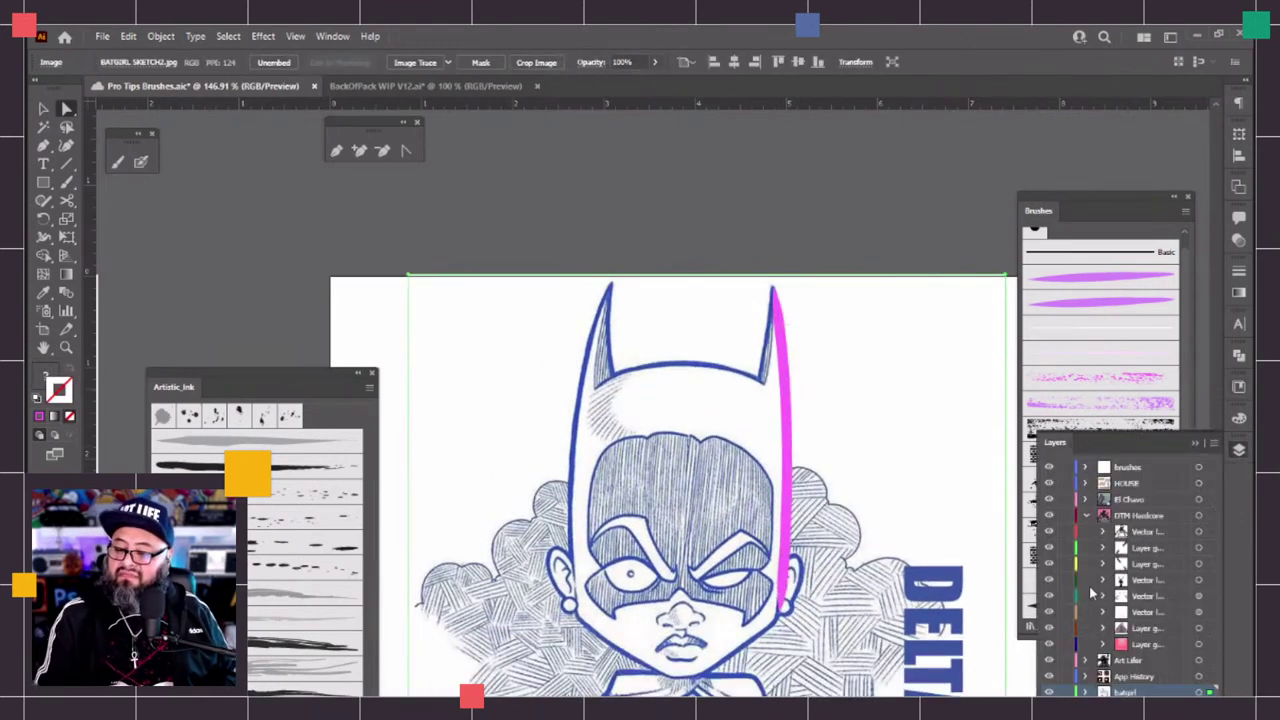
pyautogui.click(1087, 516)
pyautogui.moveTo(1065, 596)
pyautogui.mouseDown()
pyautogui.moveTo(1080, 586)
pyautogui.moveTo(1066, 484)
pyautogui.mouseUp()
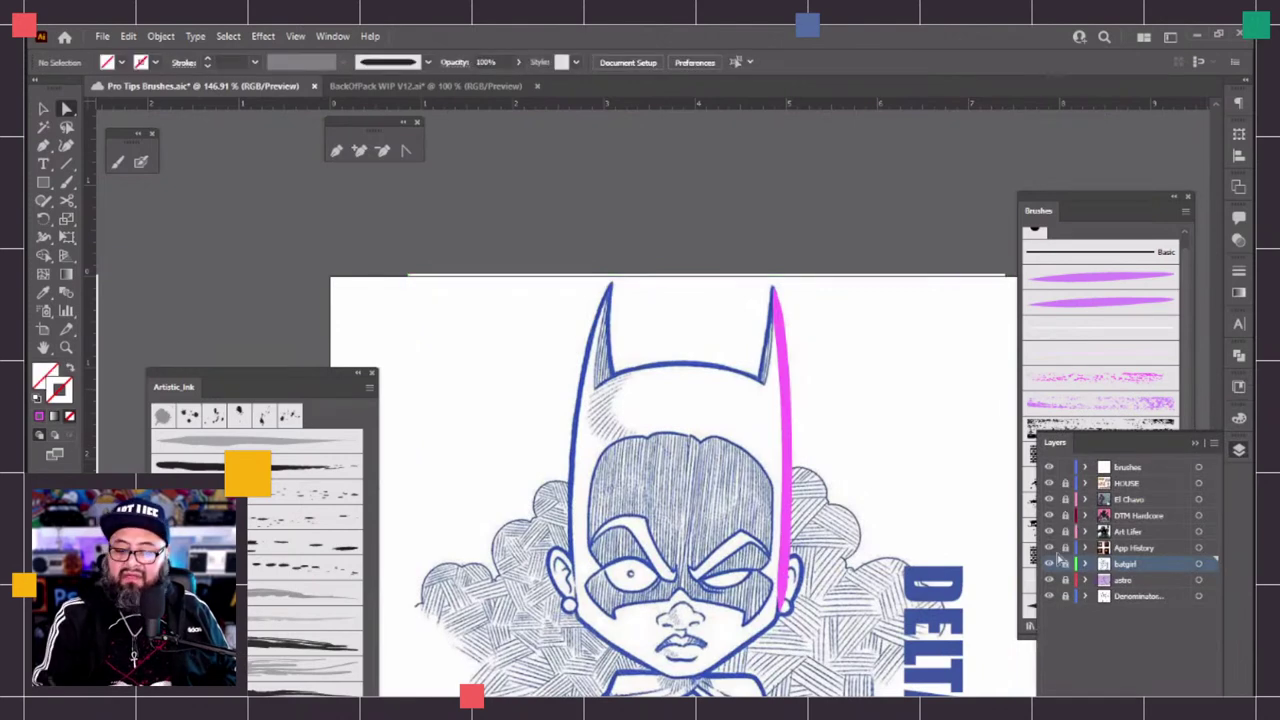
# Raise the right magenta stroke's lower end to the top of the ear, and paint a matching tapered stroke along the cowl's left edge
pyautogui.click(790, 440)
pyautogui.moveTo(806, 512); pyautogui.dragTo(784, 598)
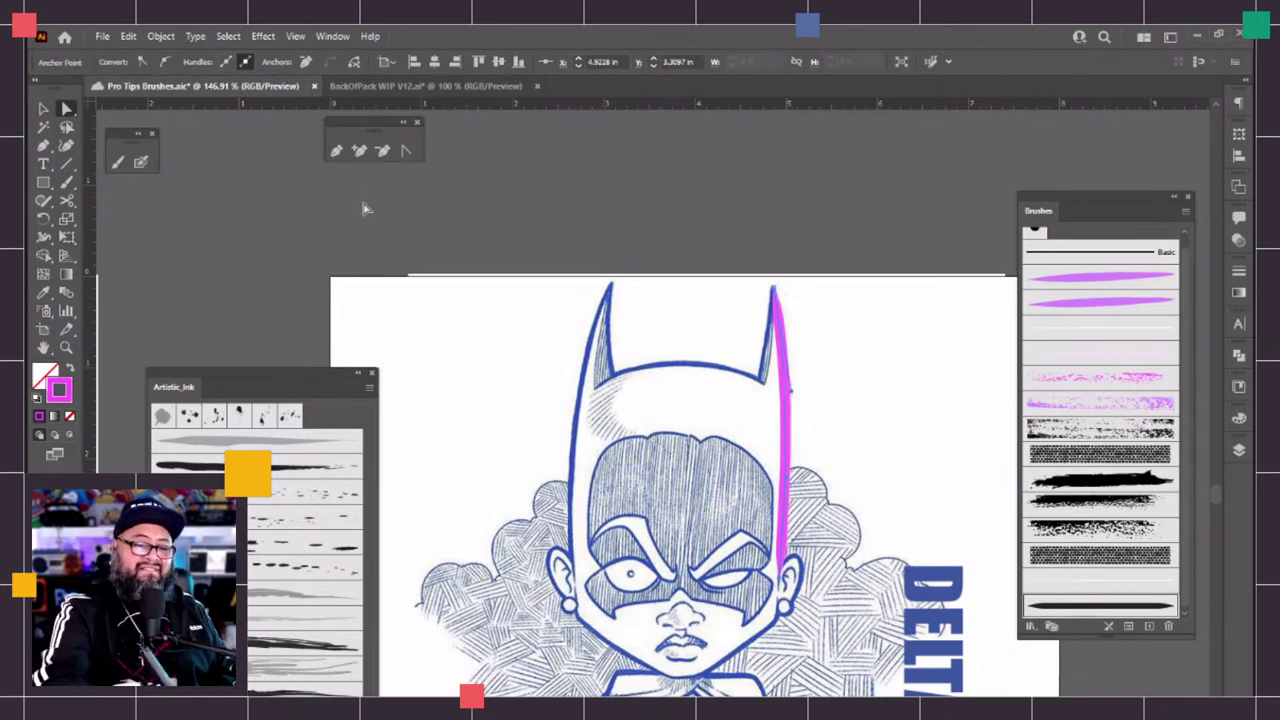
pyautogui.press('b')
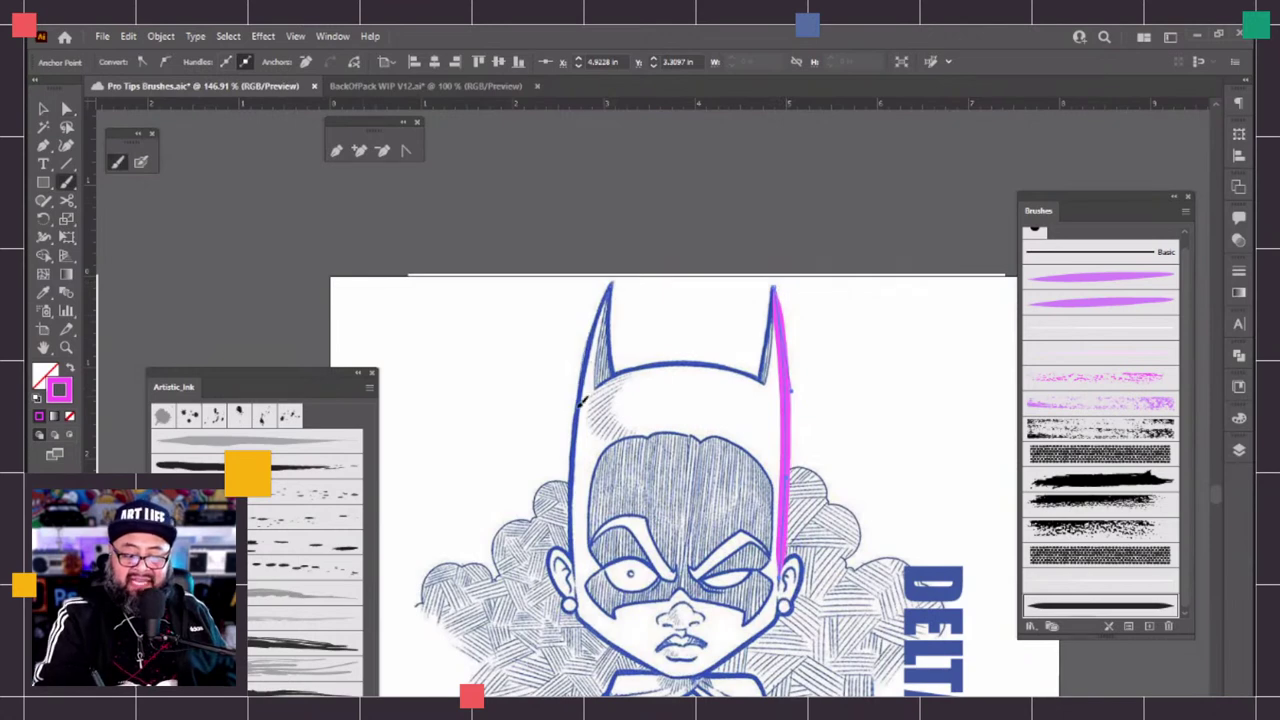
pyautogui.moveTo(576, 470); pyautogui.dragTo(573, 556)
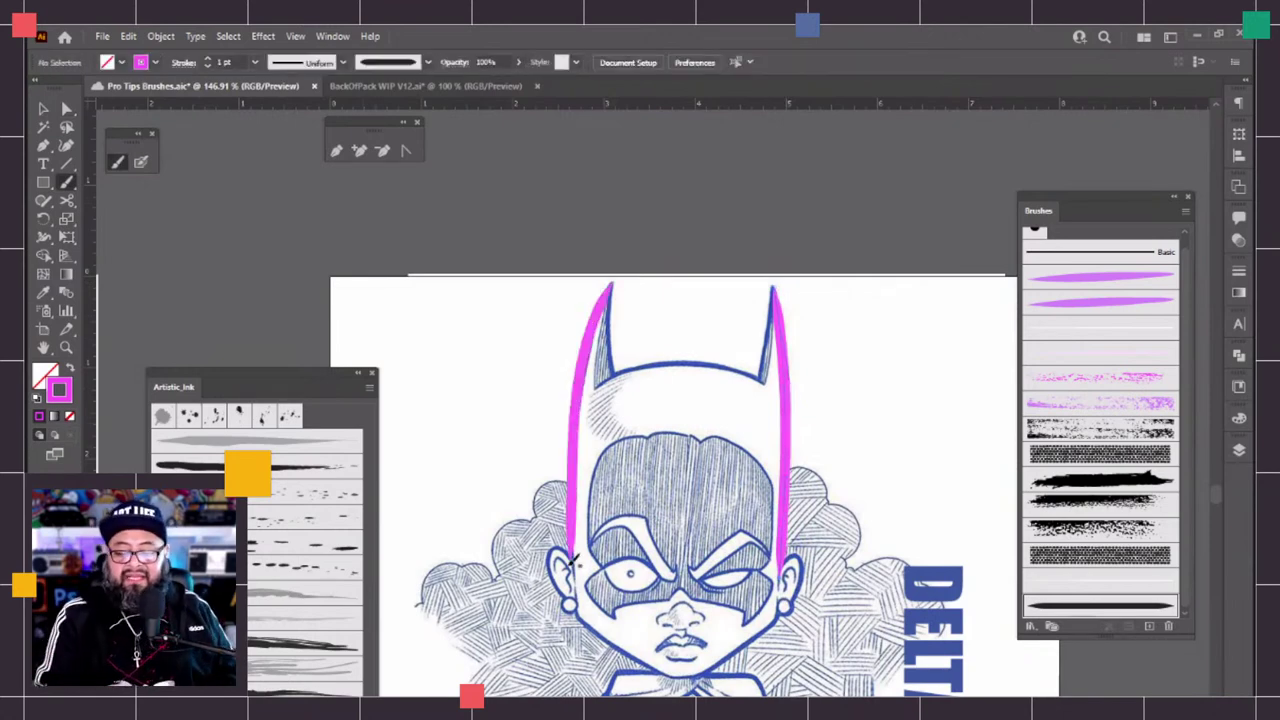
# Choose the Artistic_Ink brush with a blunt start and pointed end, and test it with a wavy stroke beside the head, undoing the test
pyautogui.moveTo(176, 390); pyautogui.dragTo(176, 229)
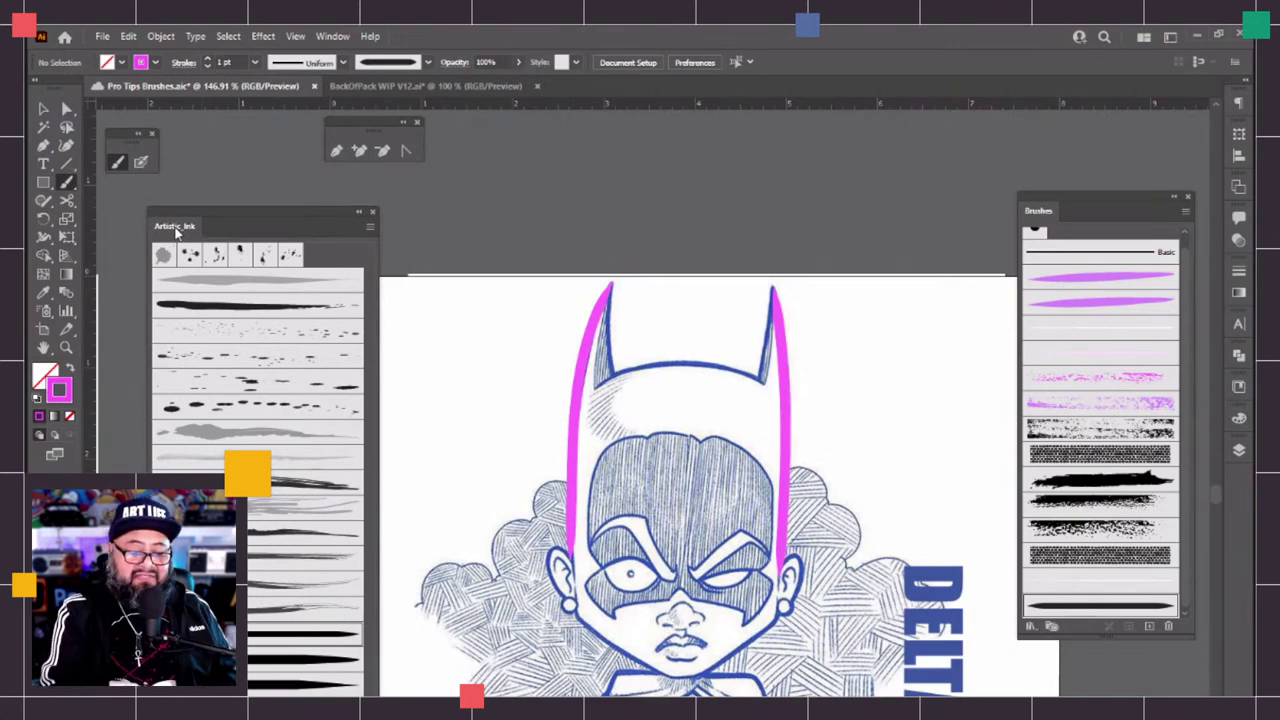
pyautogui.click(318, 690)
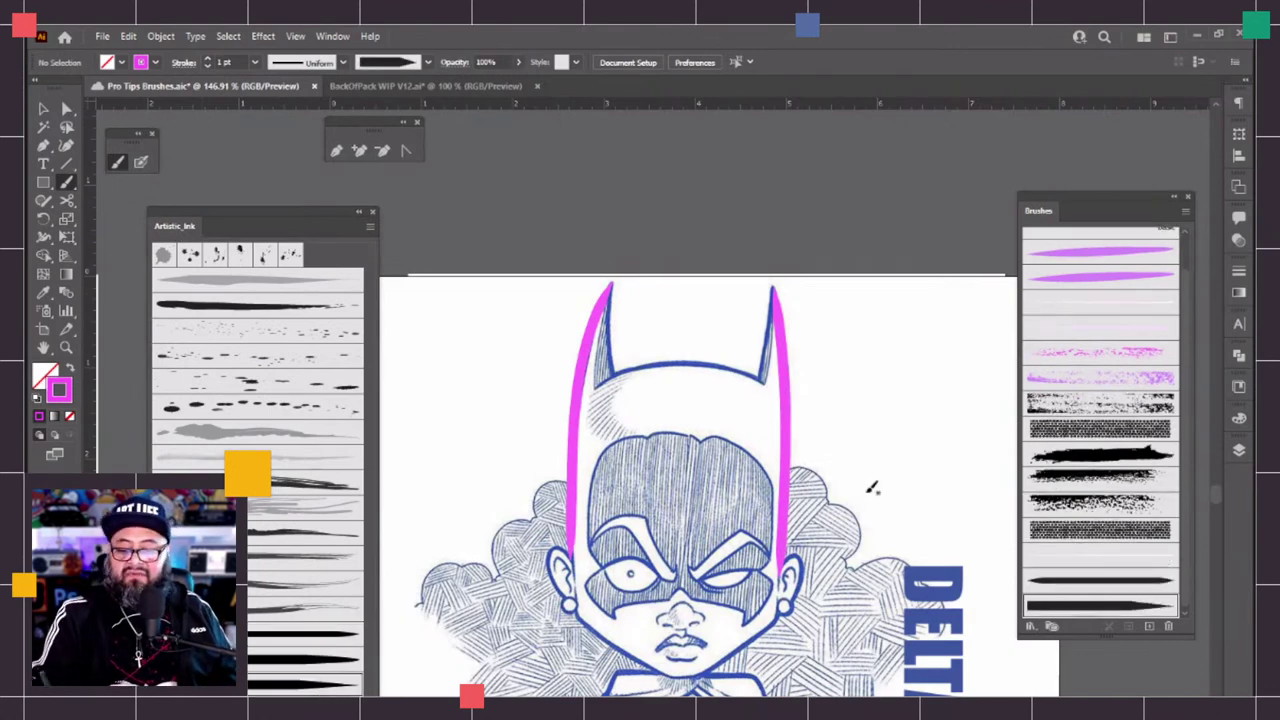
pyautogui.moveTo(888, 372); pyautogui.dragTo(882, 625)
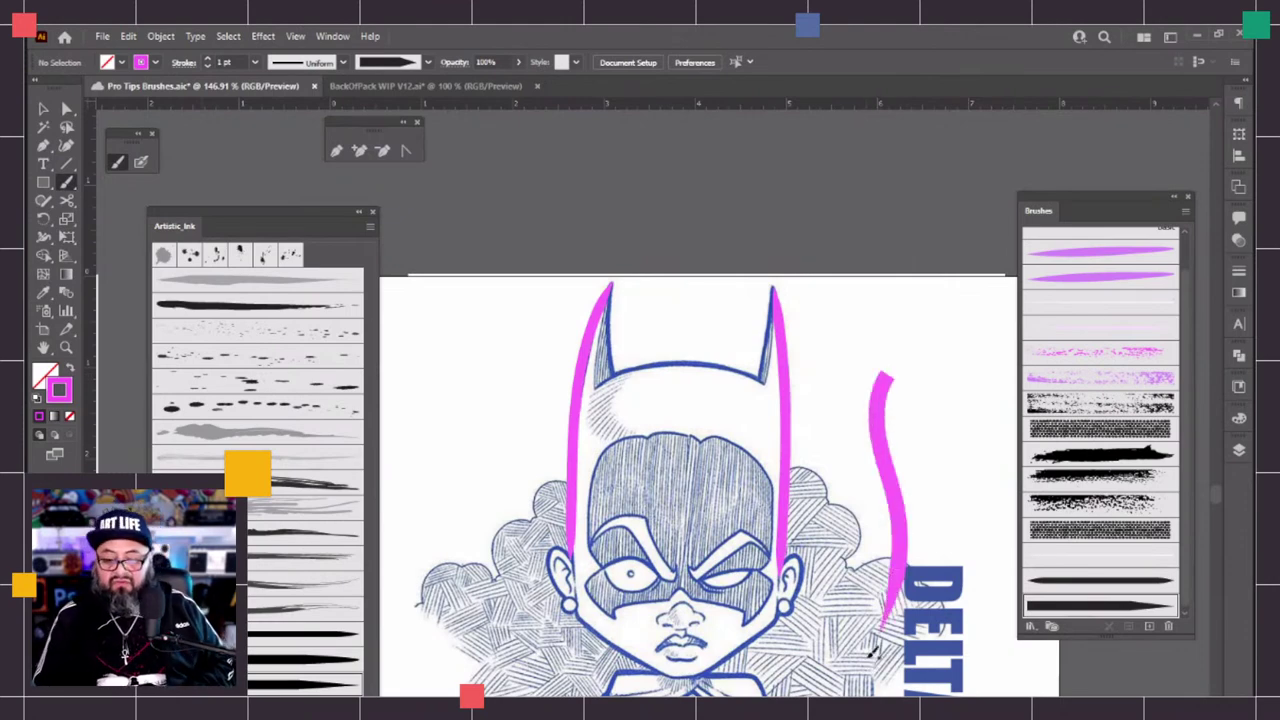
pyautogui.hotkey('ctrl', 'z')
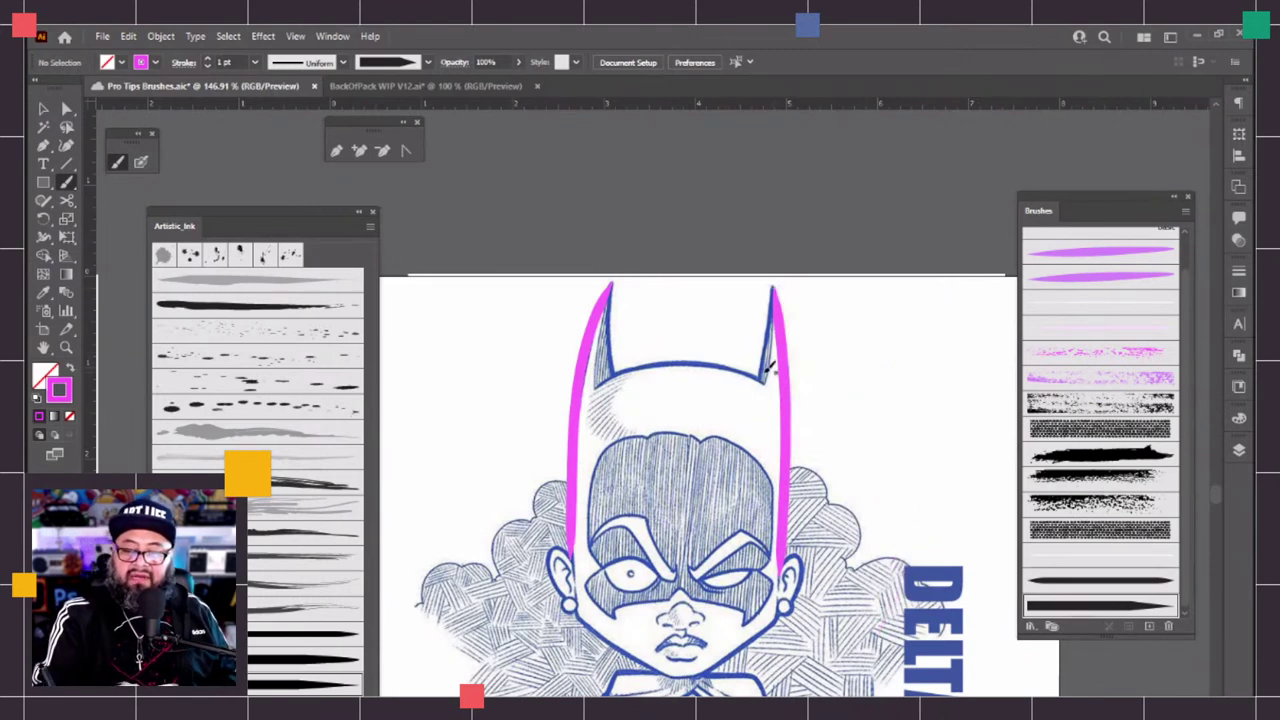
# Paint blunt-to-pointed magenta strokes up the inner edges of both cowl ears, and extend the document's brush list to its full length
pyautogui.moveTo(758, 382); pyautogui.dragTo(775, 279)
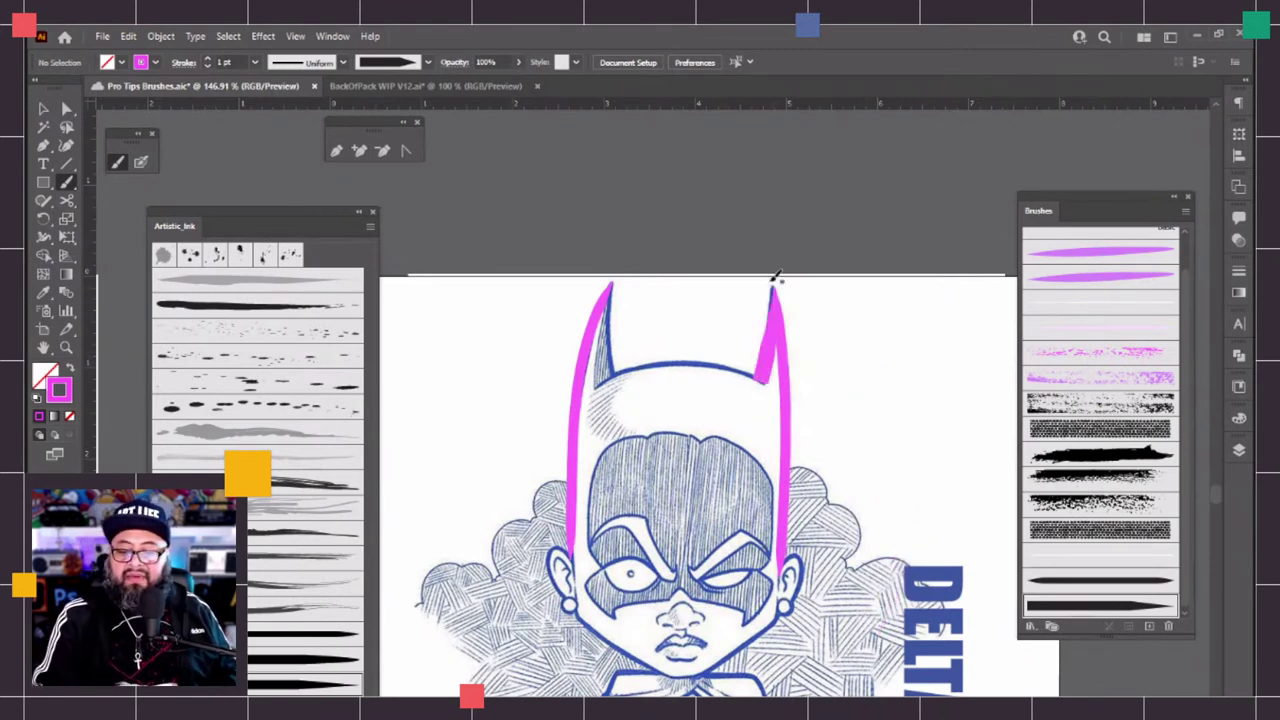
pyautogui.moveTo(621, 372); pyautogui.dragTo(615, 283)
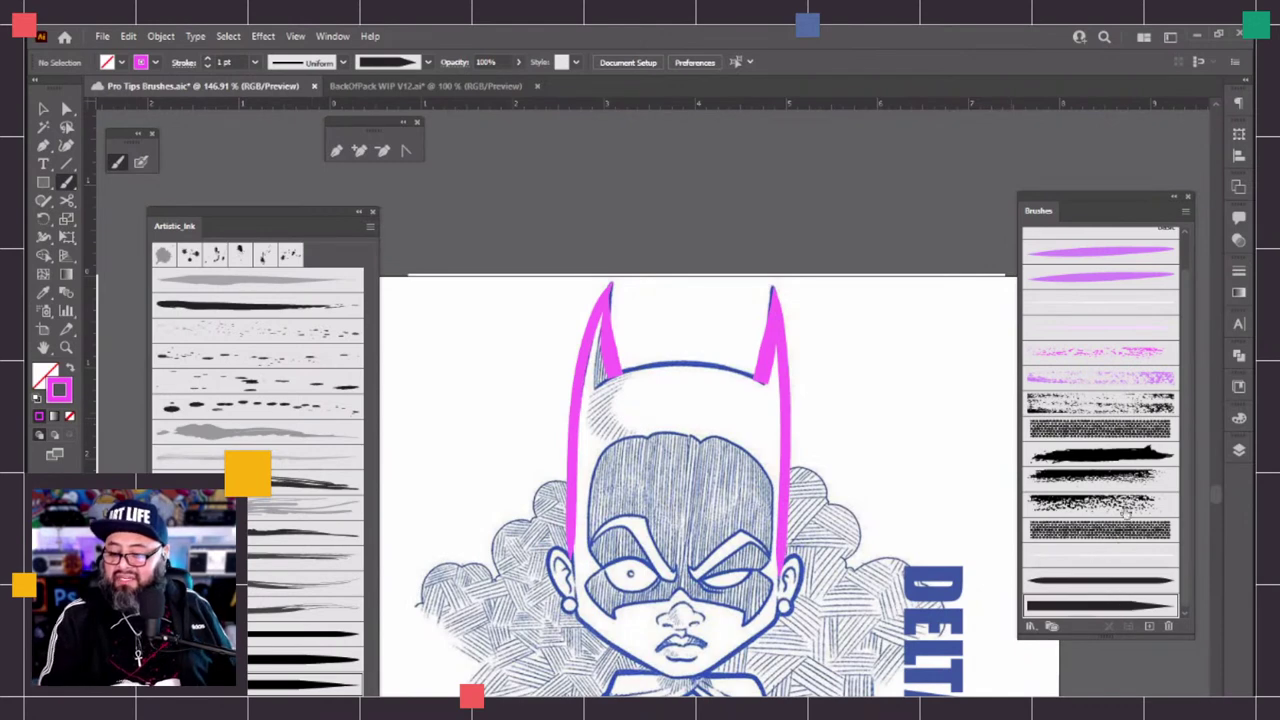
pyautogui.moveTo(1184, 630); pyautogui.dragTo(1186, 690)
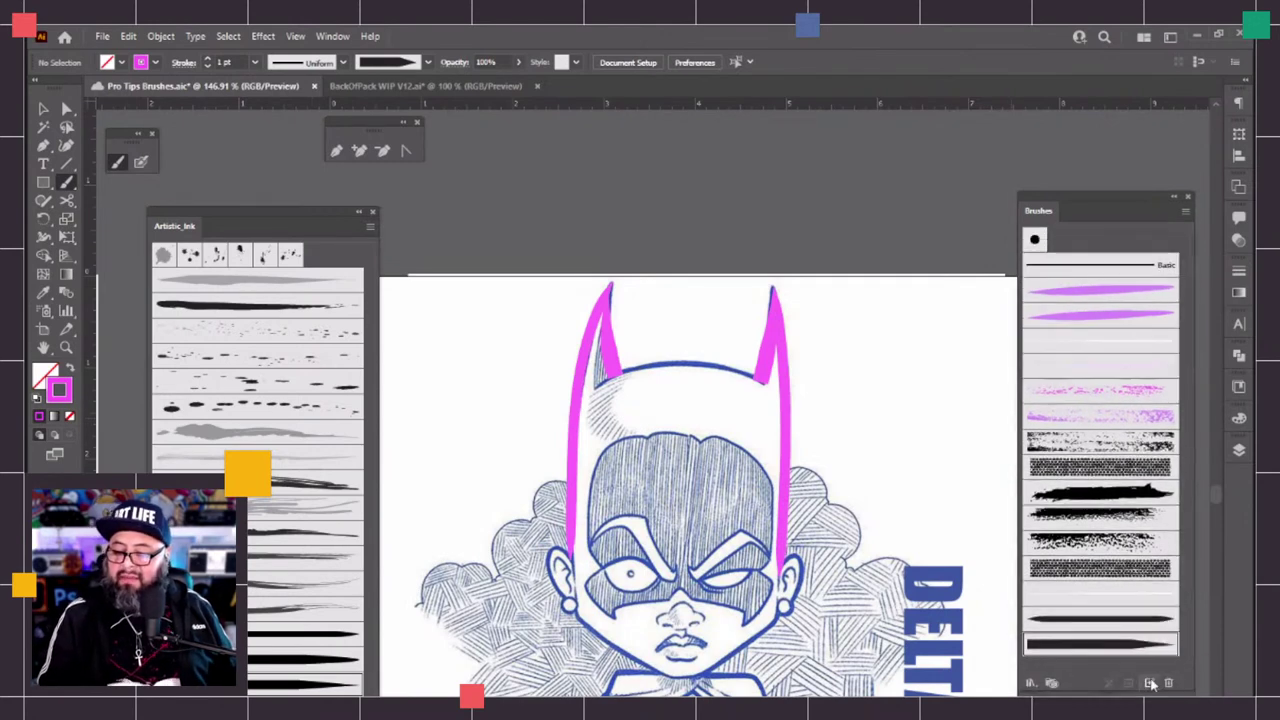
# Close the Artistic_Ink library, select all four magenta cowl strokes, and float the Stroke settings beside the Brushes list
pyautogui.click(372, 213)
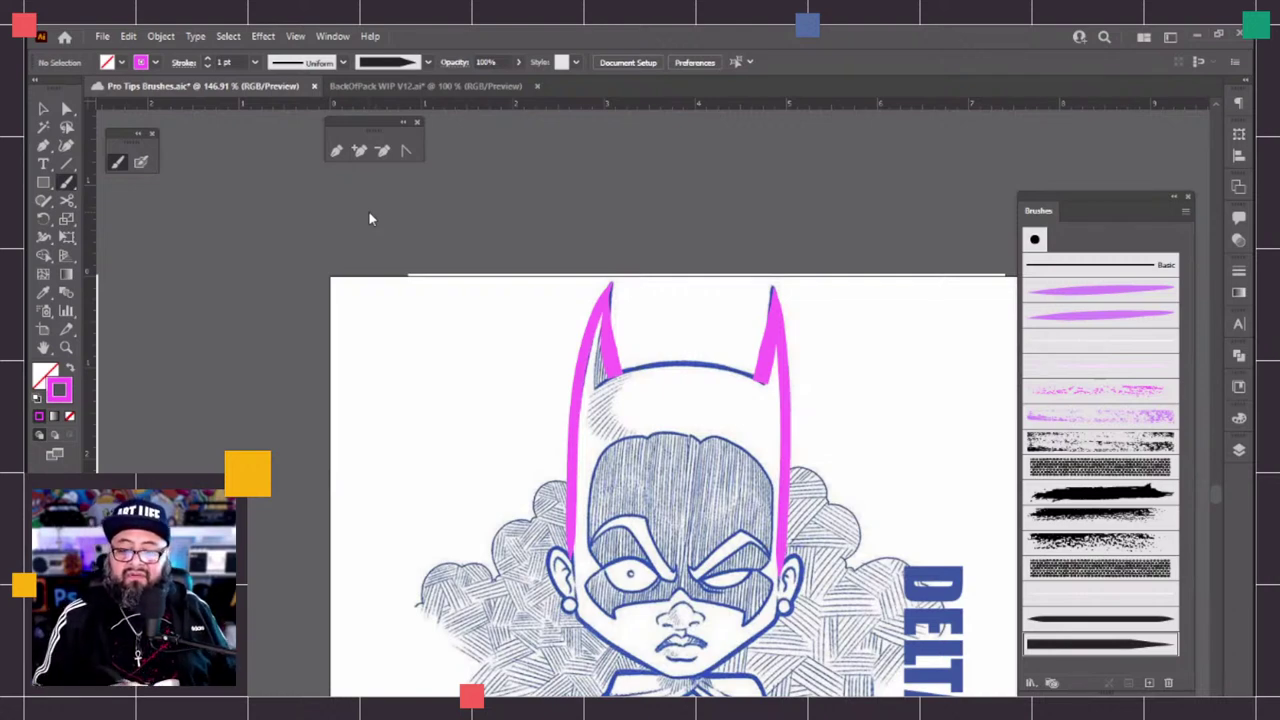
pyautogui.press('a')
pyautogui.moveTo(523, 363); pyautogui.dragTo(840, 493)
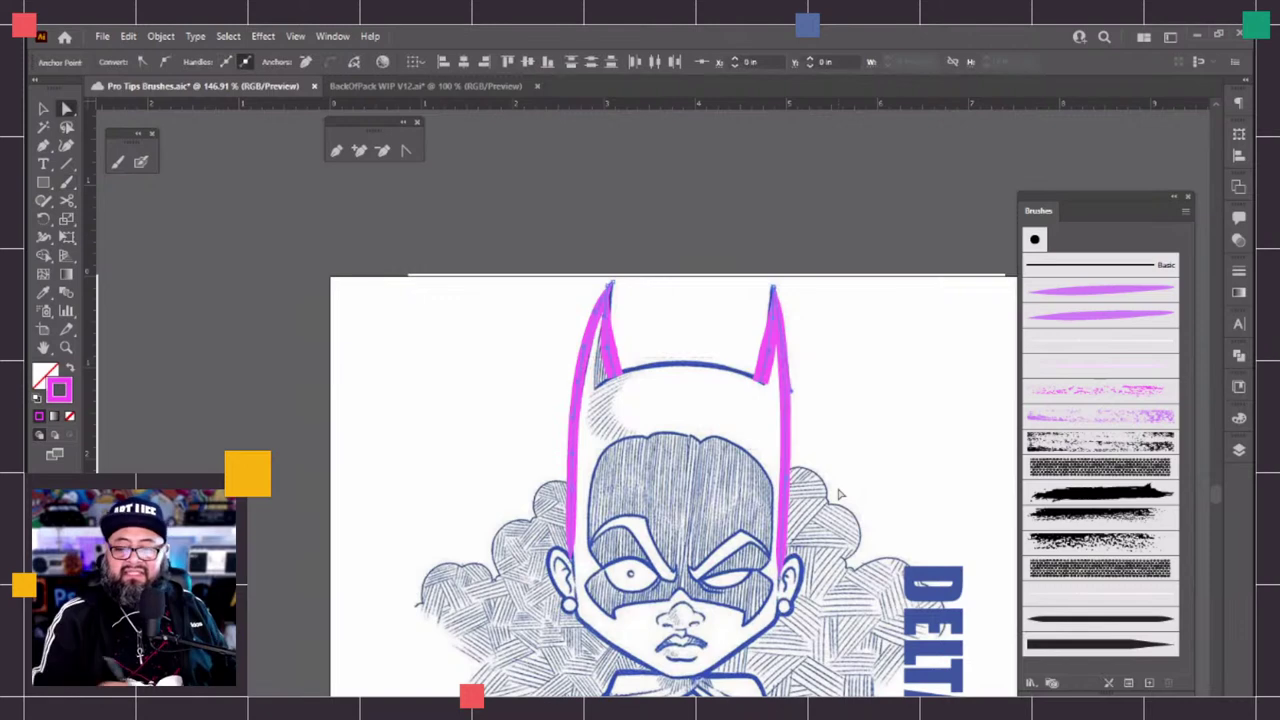
pyautogui.click(1243, 275)
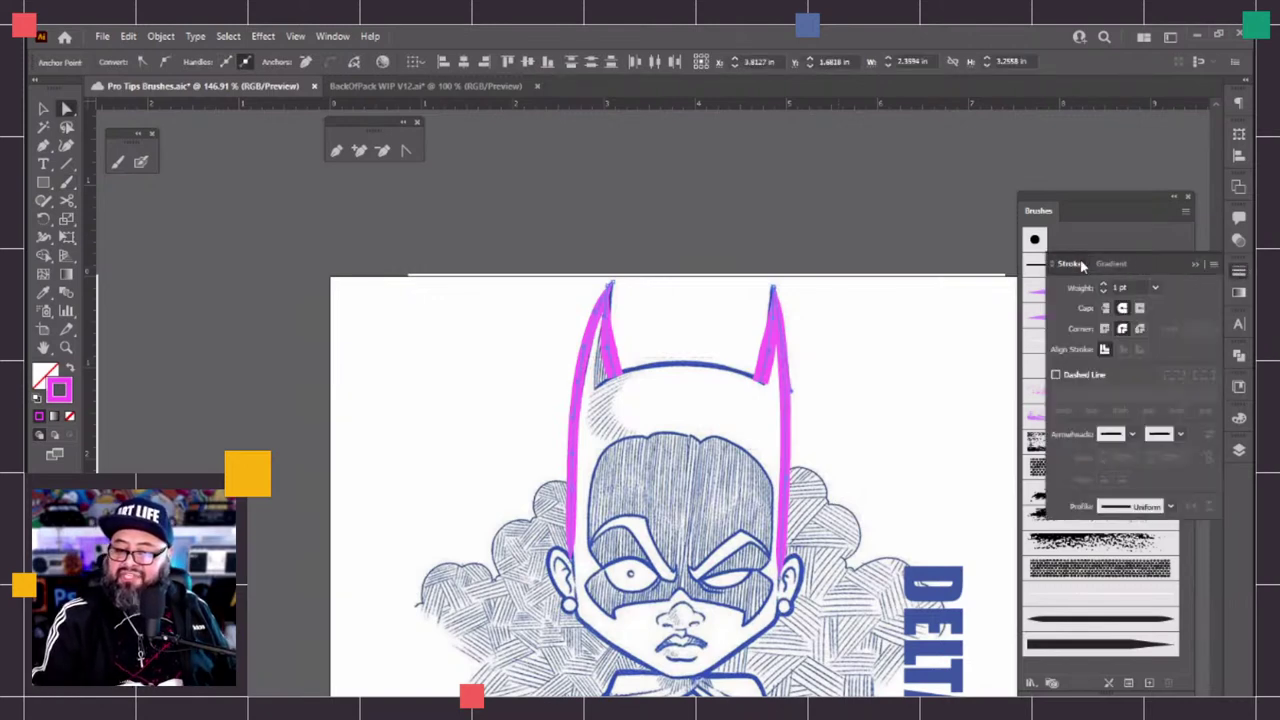
pyautogui.moveTo(1086, 266); pyautogui.dragTo(880, 172)
# Try the four cowl strokes at 0.5 pt and 4 pt weight, set them back to 1 pt, and deselect them
pyautogui.click(949, 192)
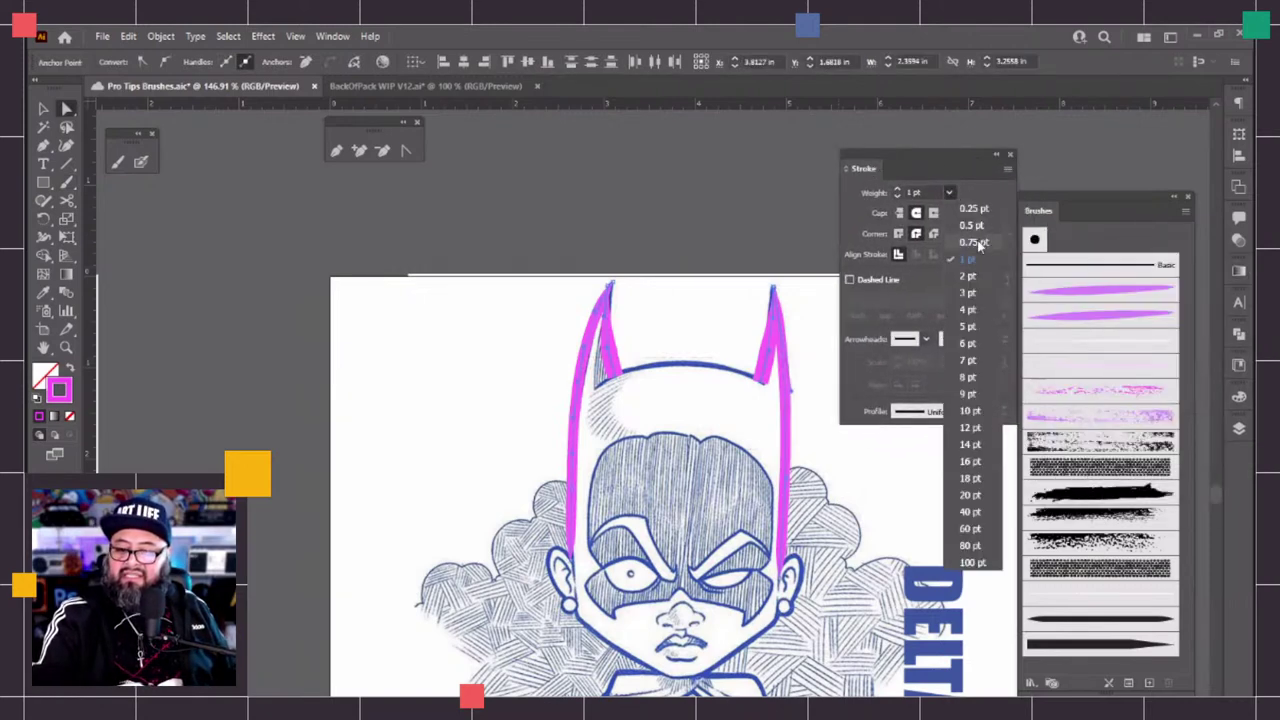
pyautogui.click(978, 219)
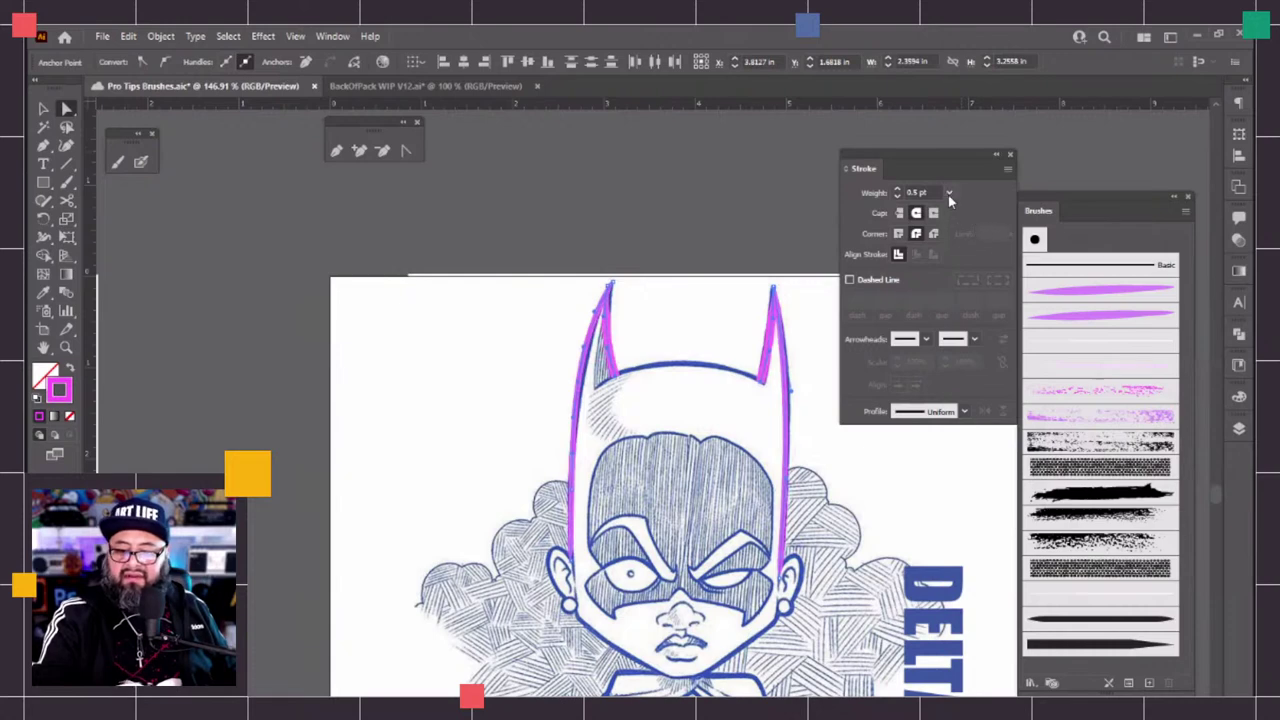
pyautogui.click(949, 192)
pyautogui.click(972, 309)
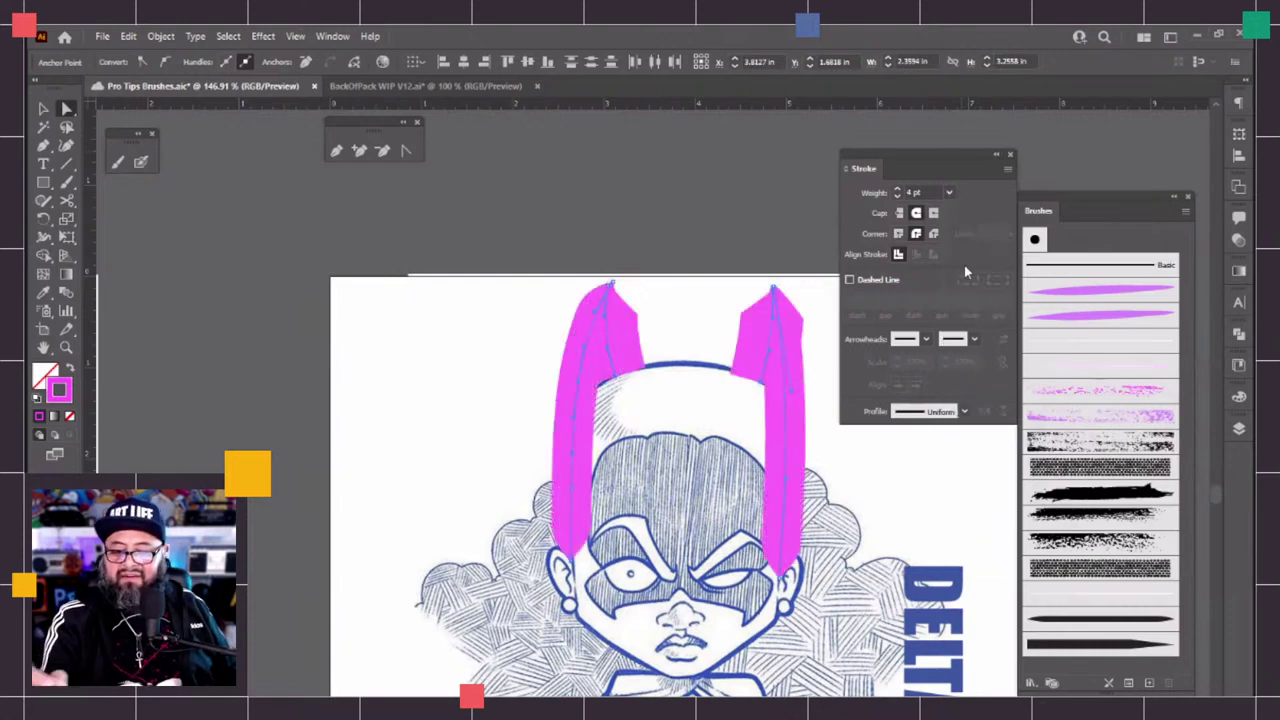
pyautogui.click(949, 192)
pyautogui.click(973, 261)
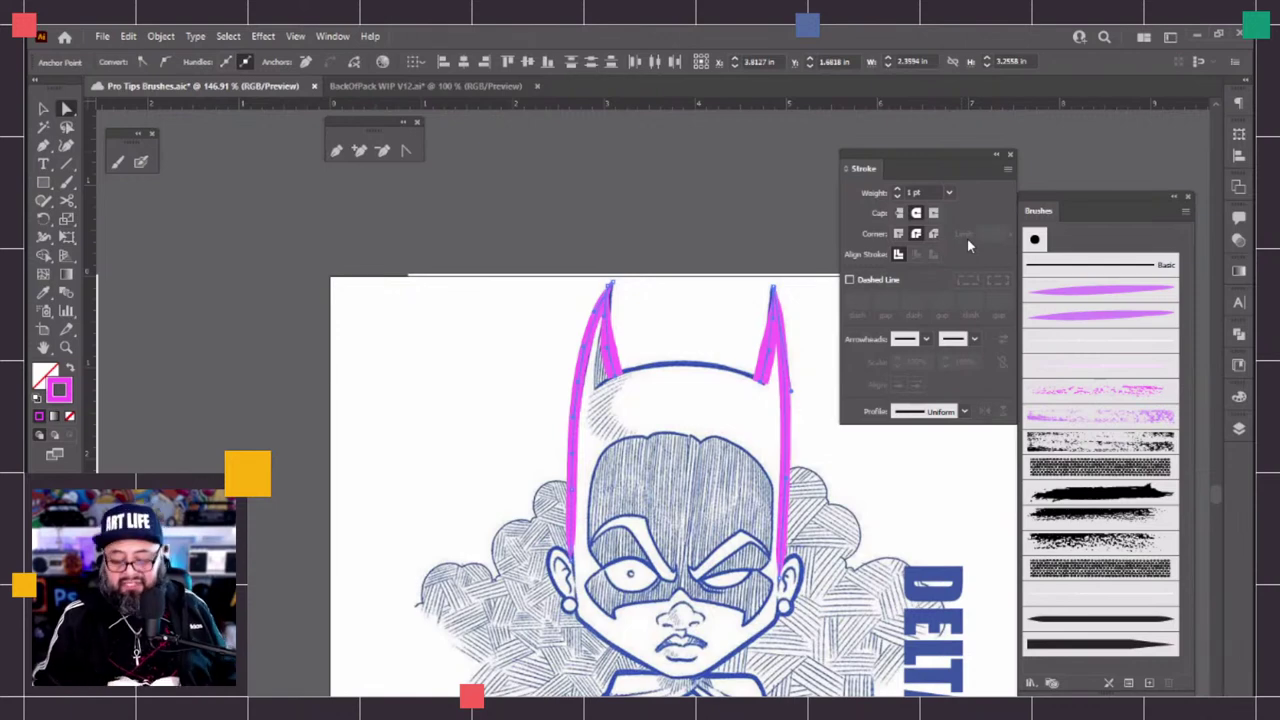
pyautogui.hotkey('ctrl', 'shift', 'a')
# Draw a straight horizontal magenta line about 3.03 in long with the Pen tool on the empty canvas outside the artboard
pyautogui.moveTo(967, 239); pyautogui.dragTo(801, 311)
pyautogui.scroll(5, 400, 500)
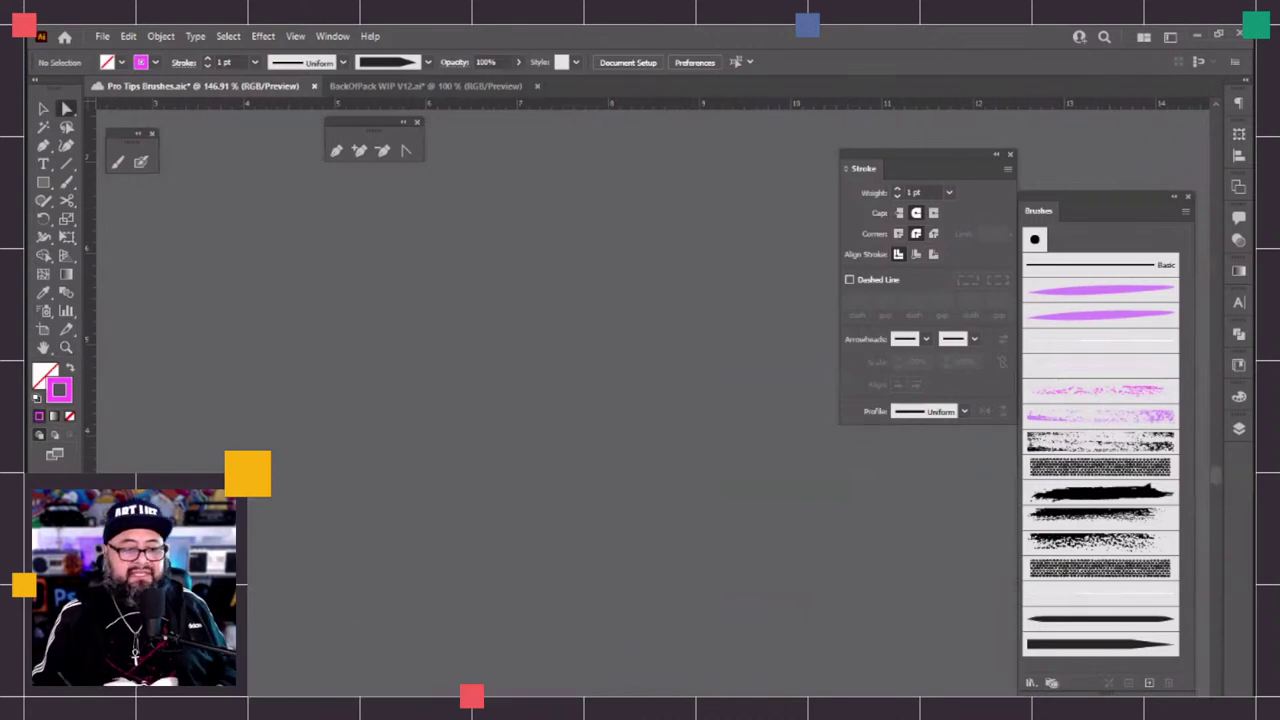
pyautogui.click(337, 151)
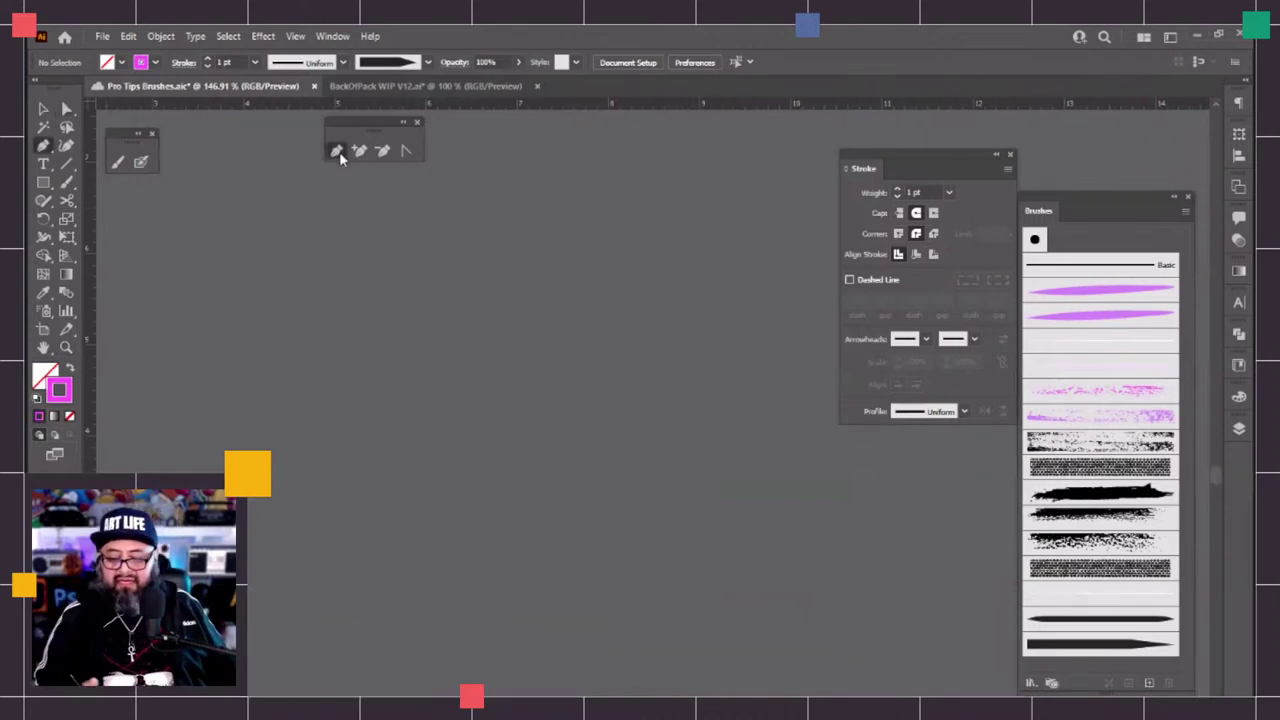
pyautogui.moveTo(358, 122); pyautogui.dragTo(313, 150)
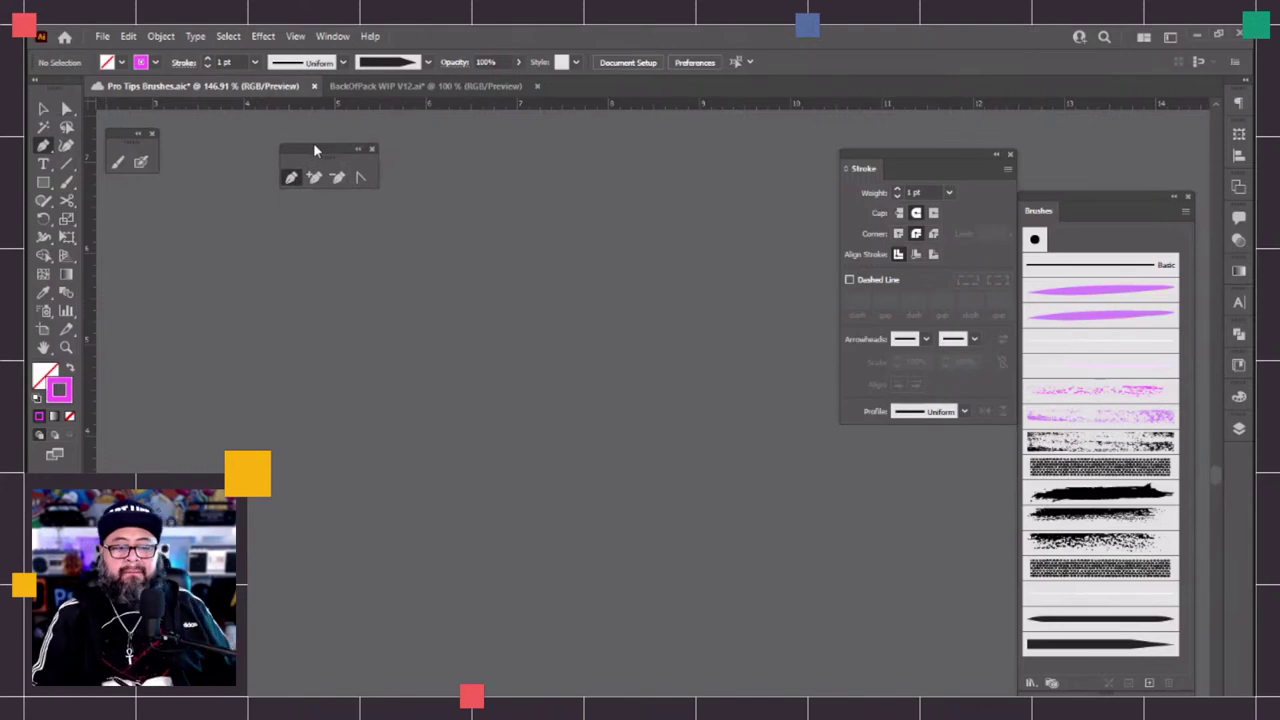
pyautogui.click(518, 493)
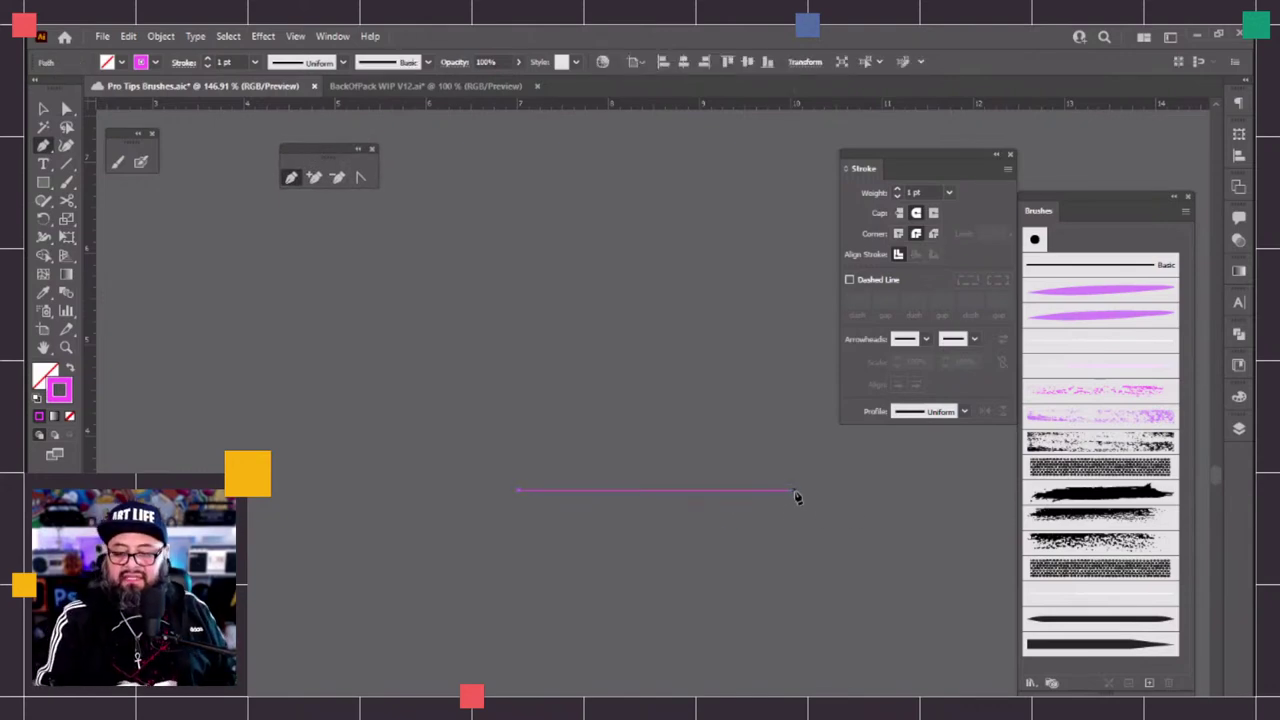
pyautogui.click(796, 492)
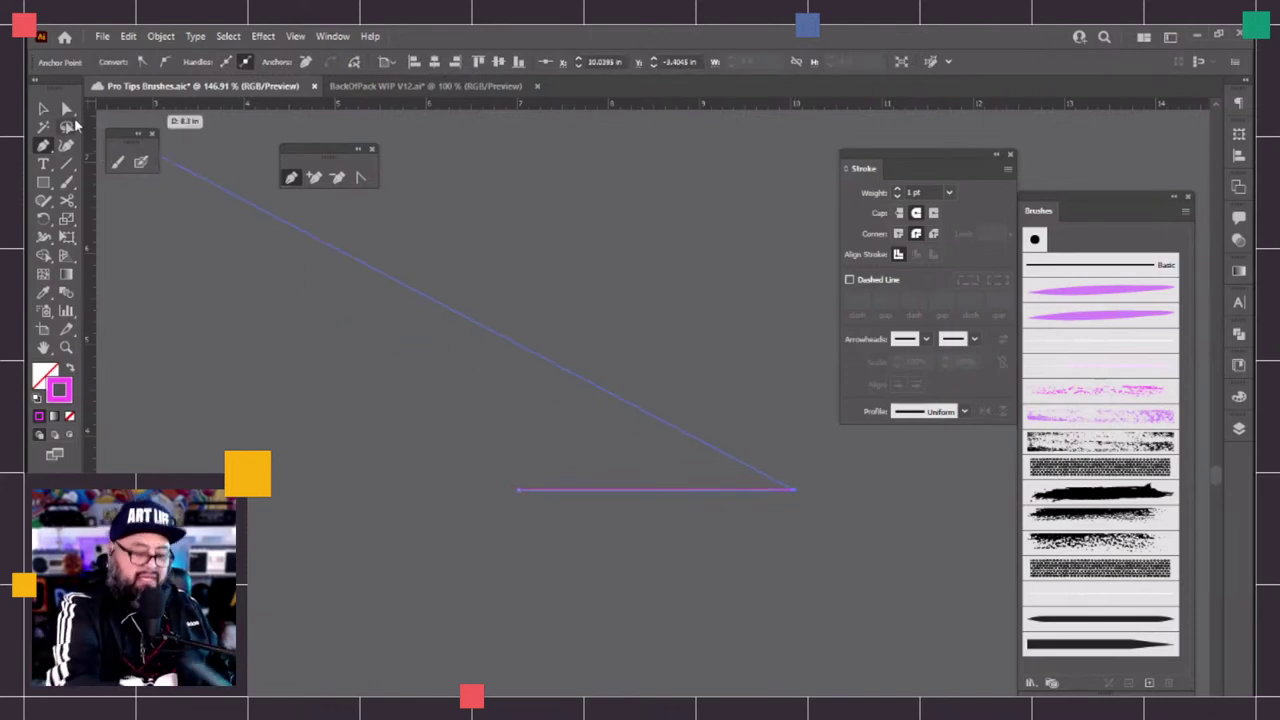
pyautogui.press('v')
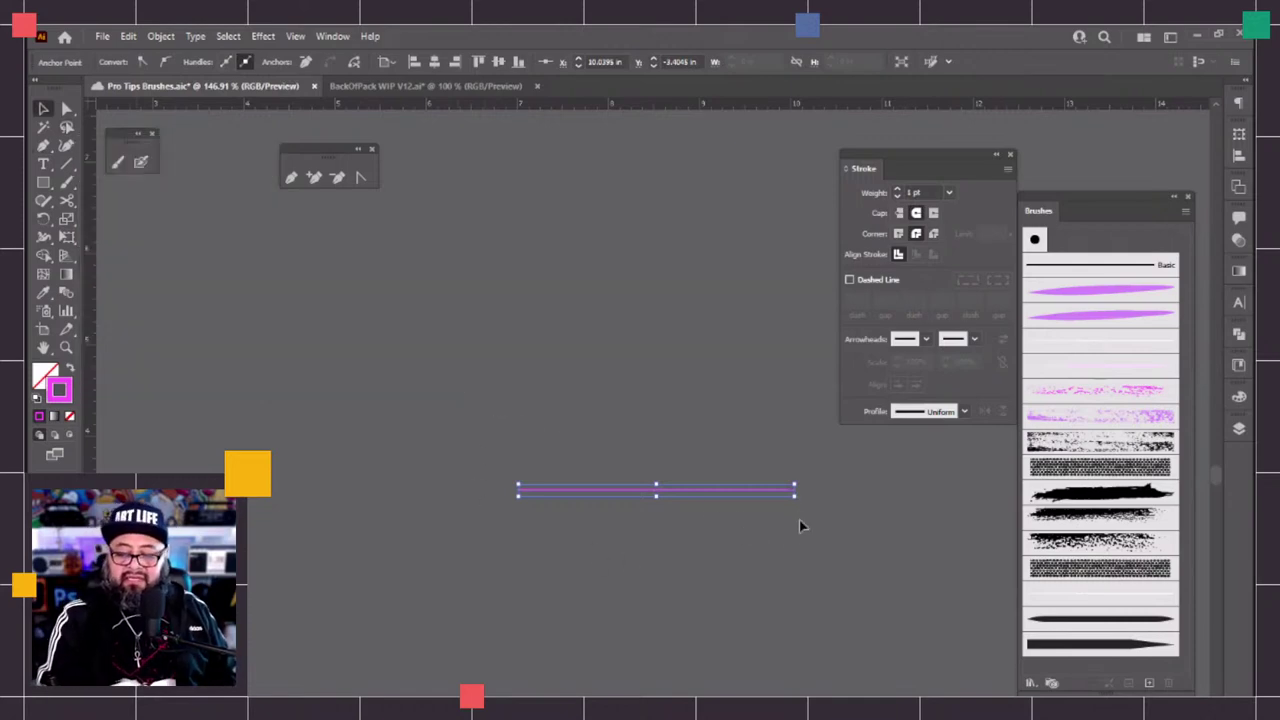
pyautogui.press('a')
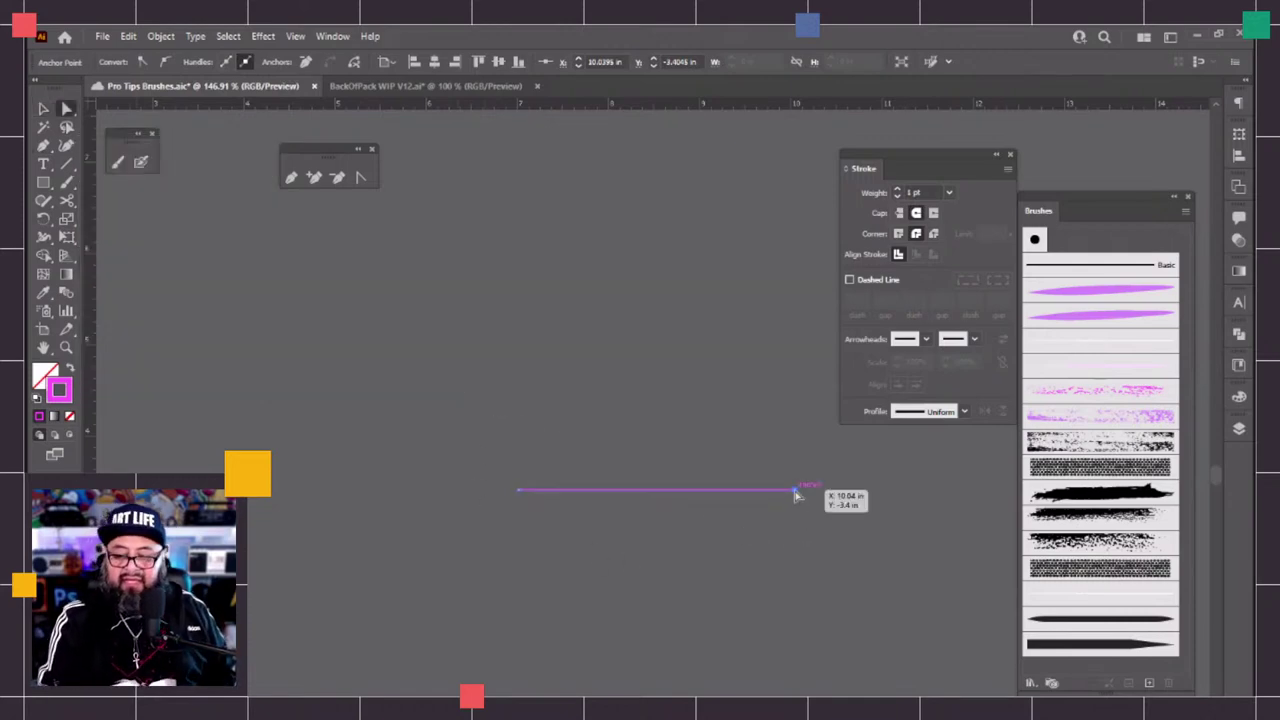
# Select the new straight line and give its stroke Round Join corners
pyautogui.hotkey('ctrl', 'a')
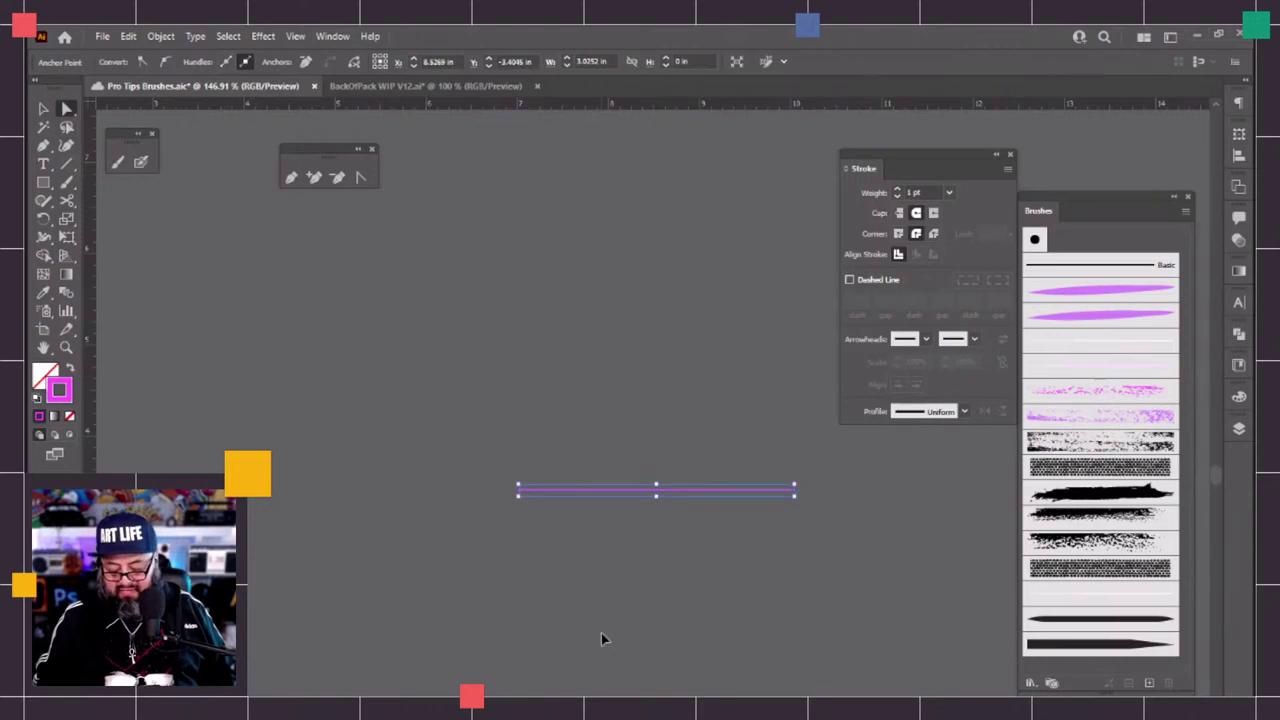
pyautogui.hotkey('ctrl', '=')
pyautogui.hotkey('ctrl', '=')
pyautogui.hotkey('ctrl', '=')
pyautogui.hotkey('ctrl', '=')
pyautogui.moveTo(603, 639); pyautogui.dragTo(727, 707)
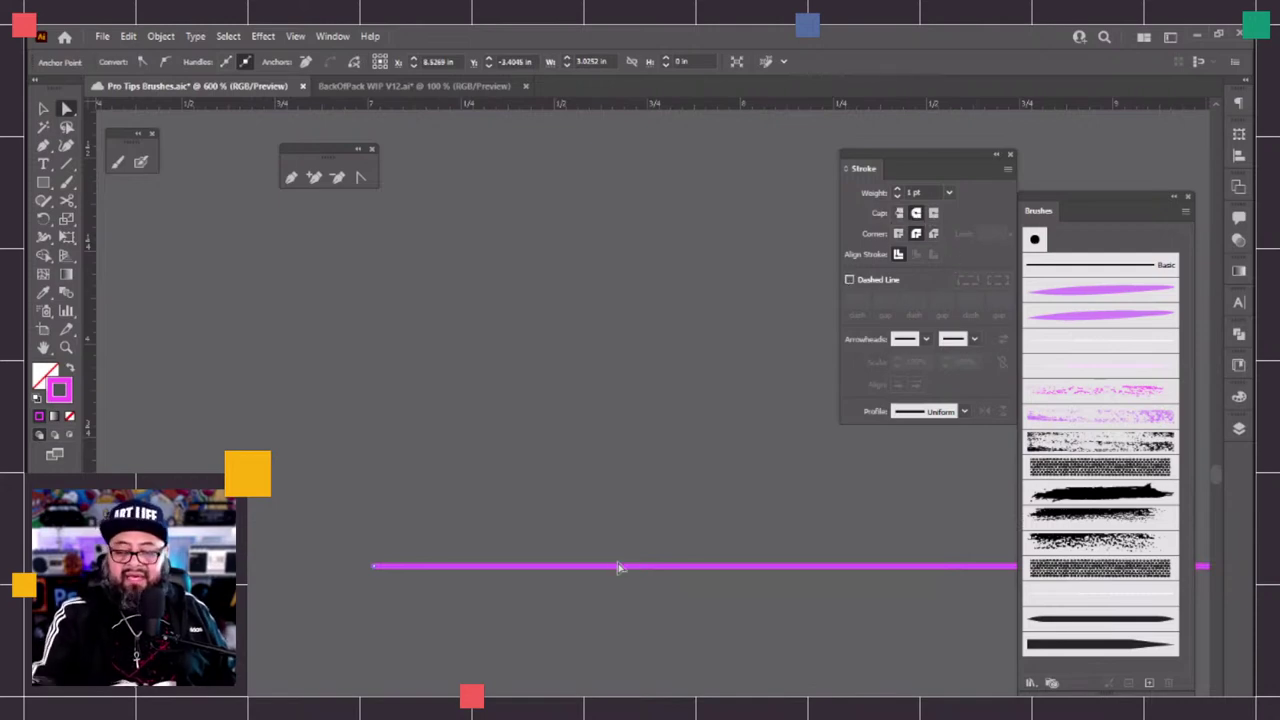
pyautogui.click(916, 234)
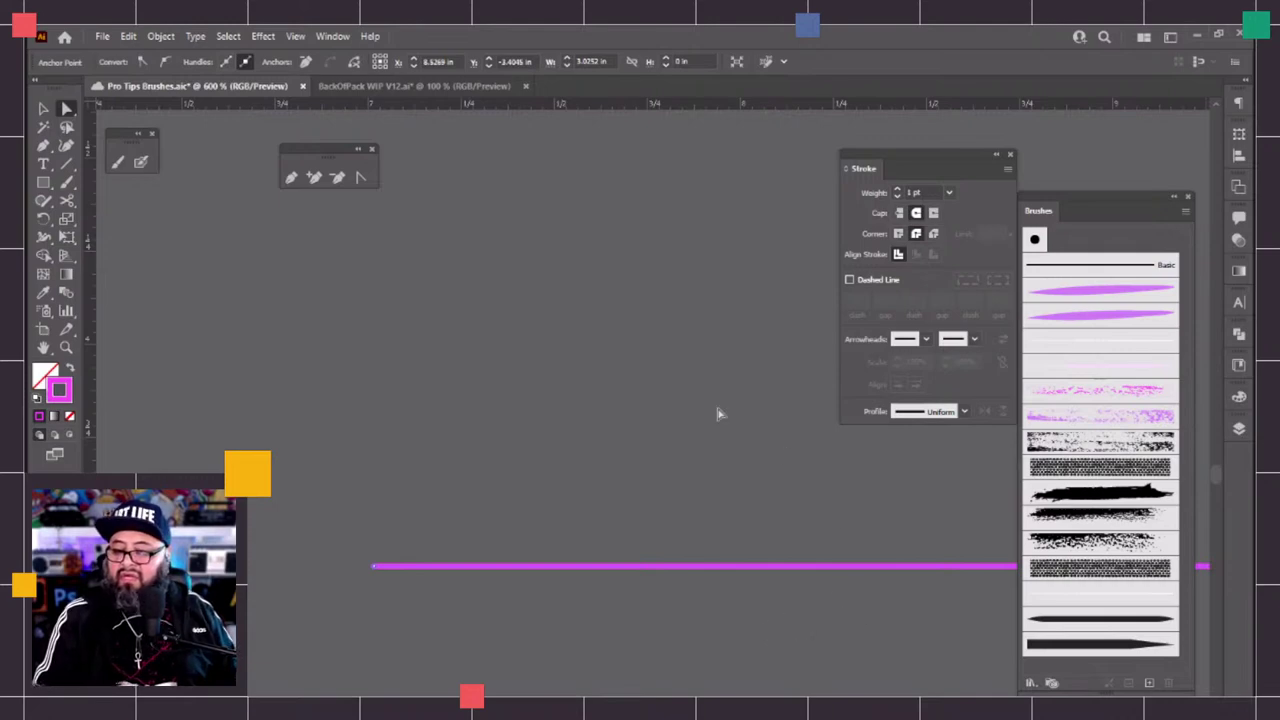
# With the Width tool, thicken the line to about 1.4 pt near its left end and narrow that end to a point
pyautogui.click(42, 240)
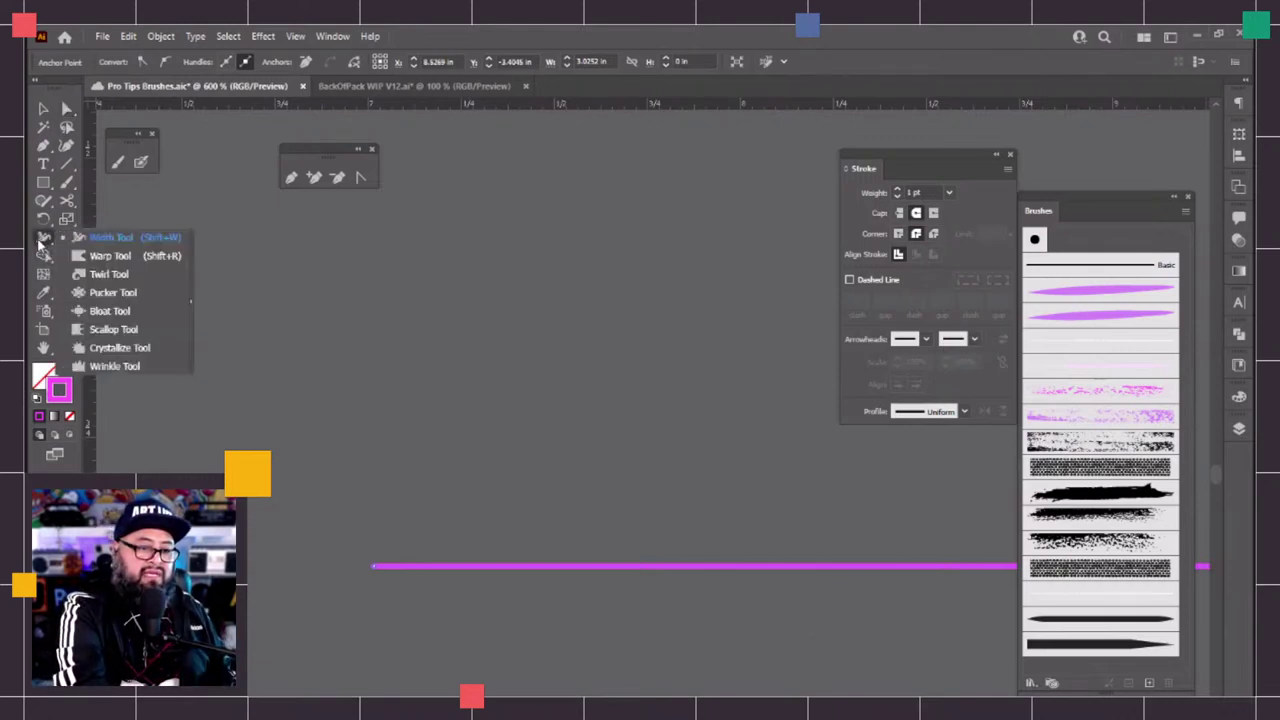
pyautogui.click(140, 238)
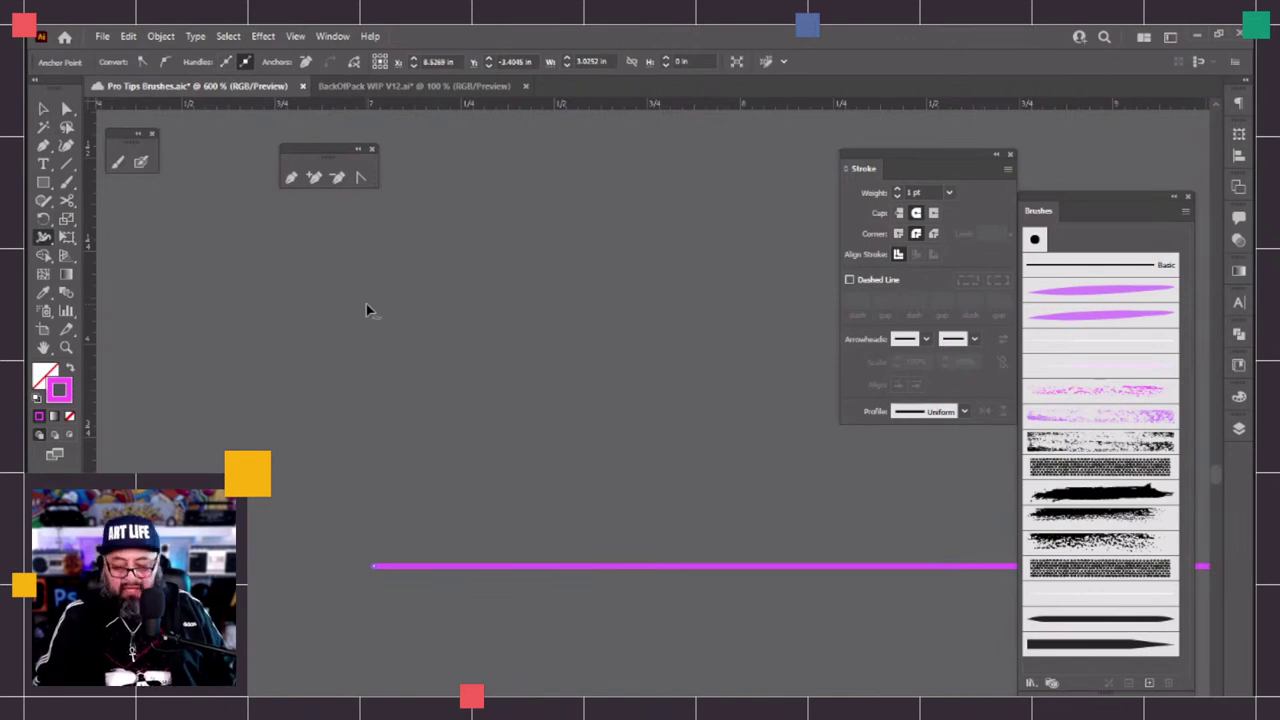
pyautogui.hotkey('ctrl', '=')
pyautogui.hotkey('ctrl', '=')
pyautogui.moveTo(366, 304); pyautogui.dragTo(568, 387)
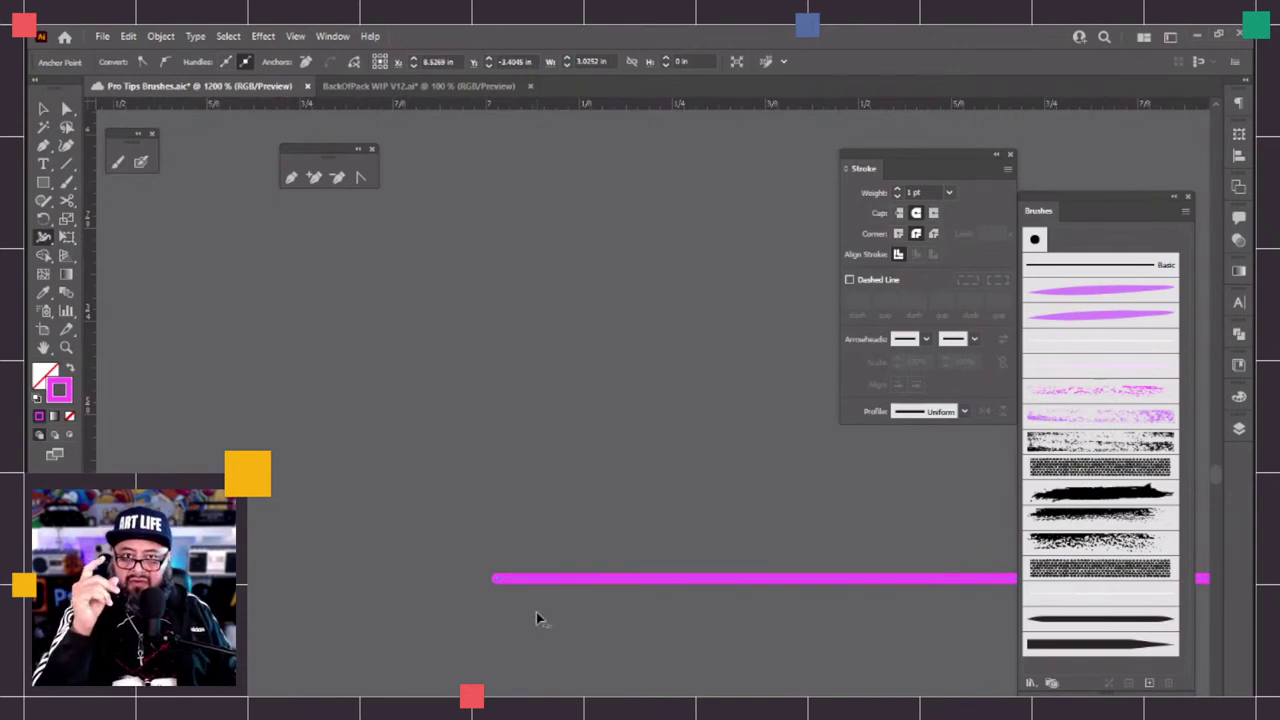
pyautogui.hotkey('ctrl', '=')
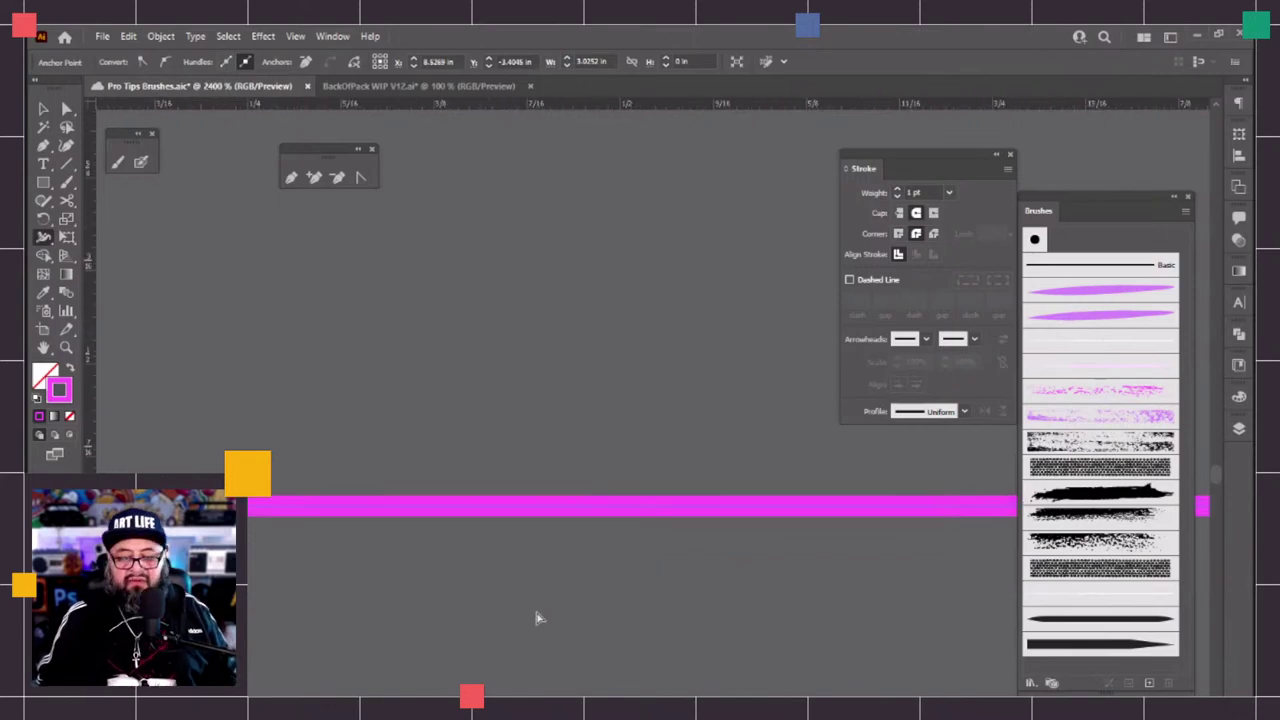
pyautogui.moveTo(537, 611); pyautogui.dragTo(717, 694)
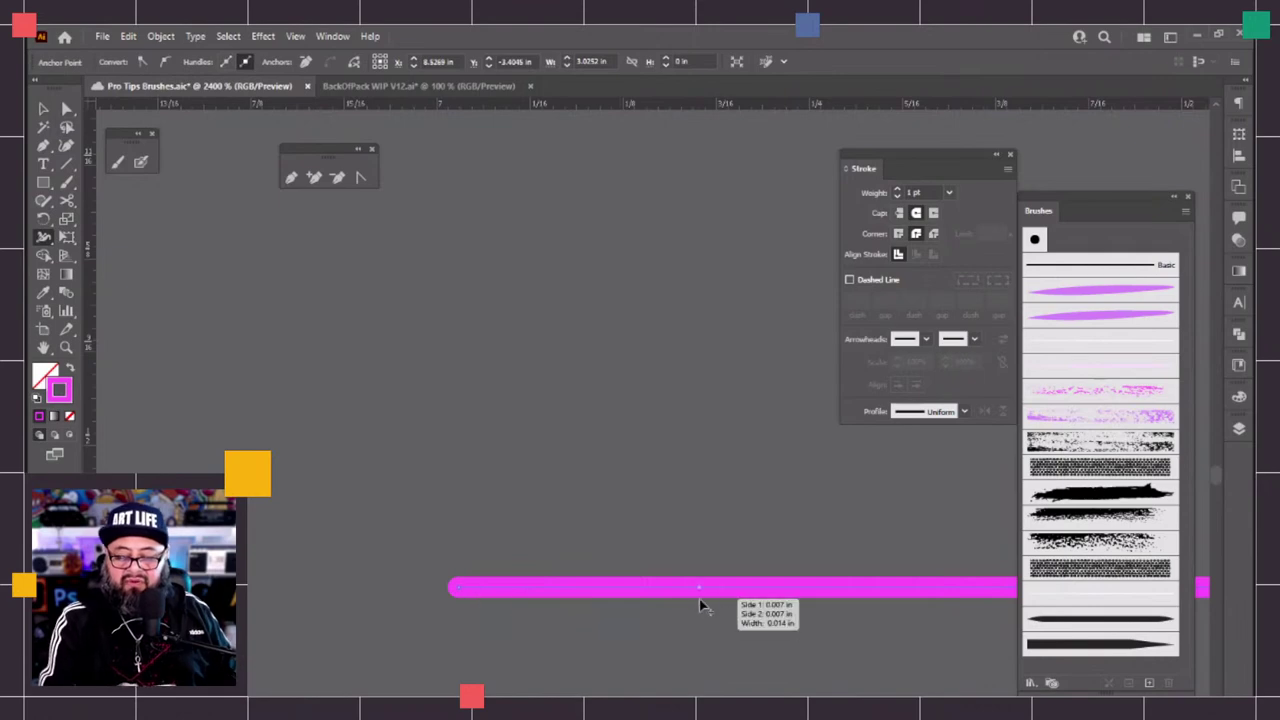
pyautogui.moveTo(699, 600); pyautogui.dragTo(697, 621)
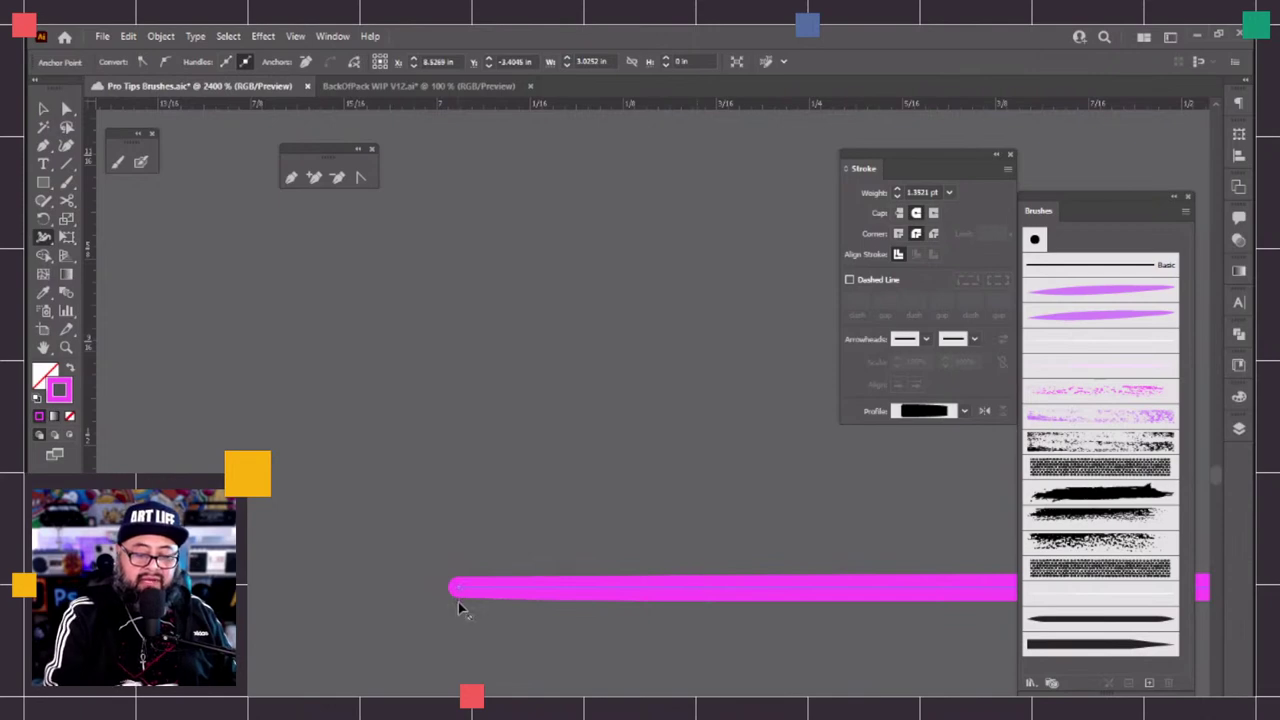
pyautogui.moveTo(459, 593)
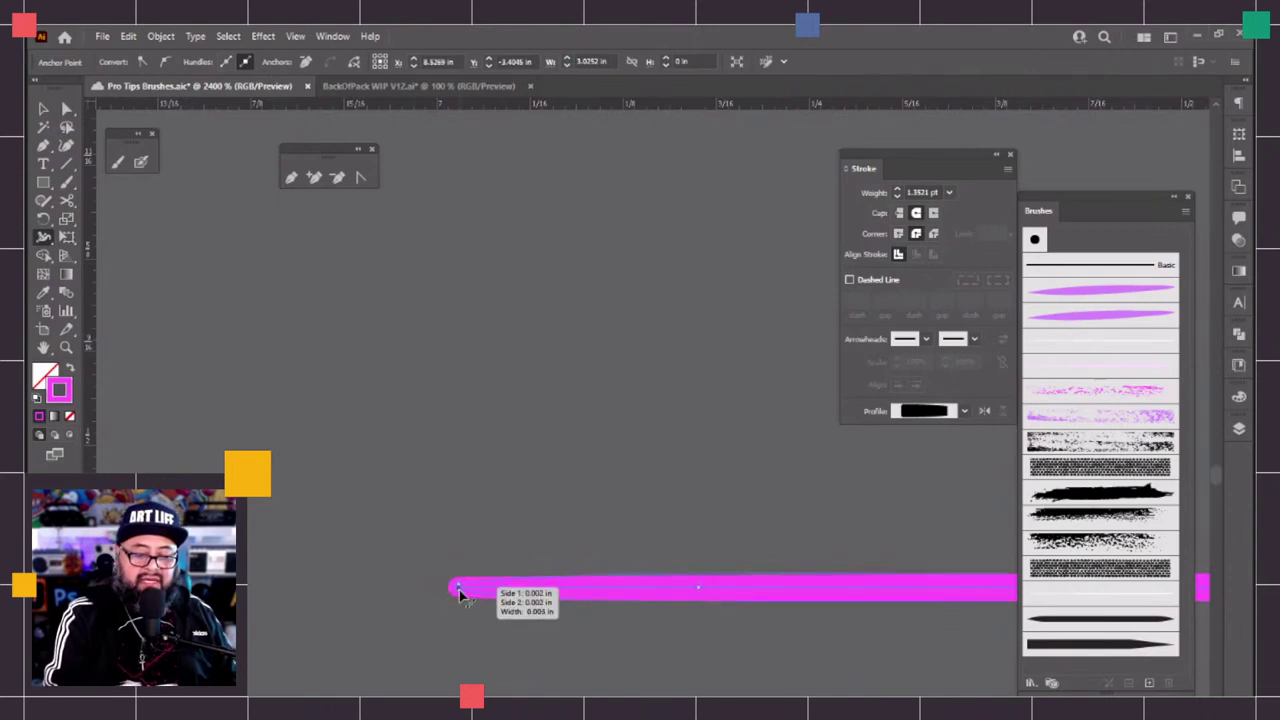
pyautogui.moveTo(459, 593); pyautogui.dragTo(461, 594)
# Add a matching width point near the line's right end, narrow that end to a point, and deselect the line
pyautogui.hscroll(5, 640, 587)
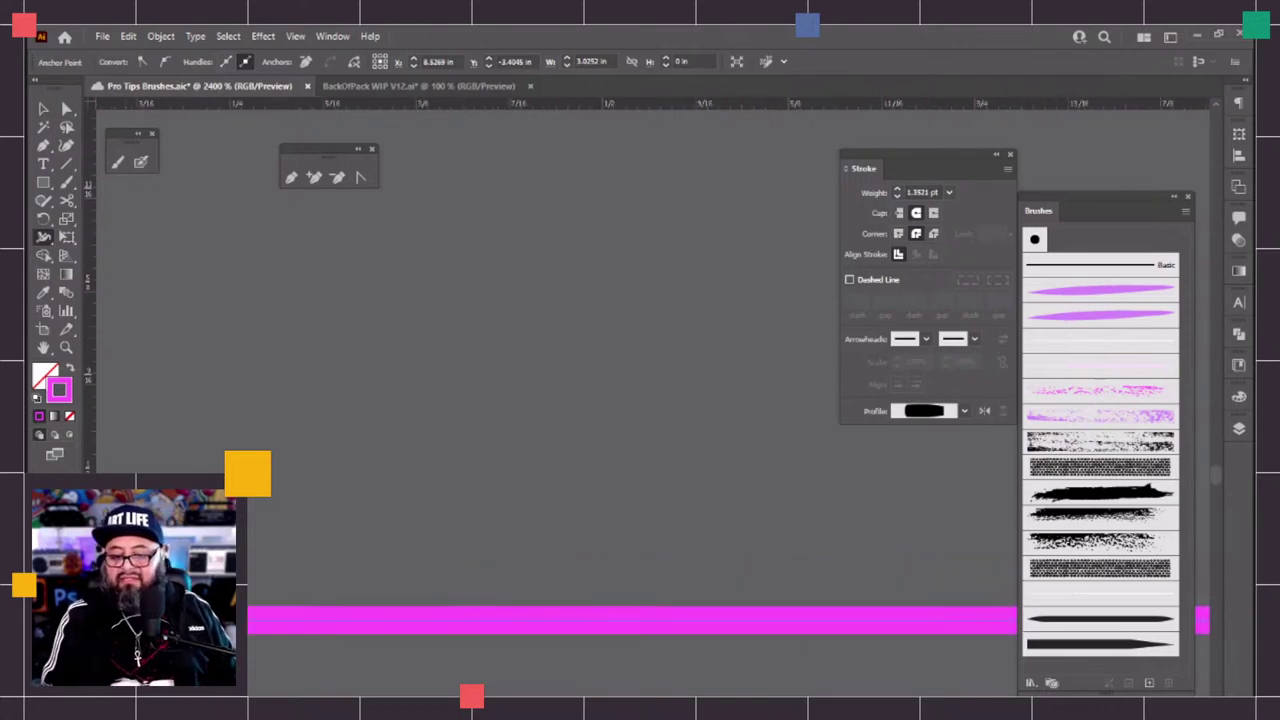
pyautogui.hscroll(5, 640, 400)
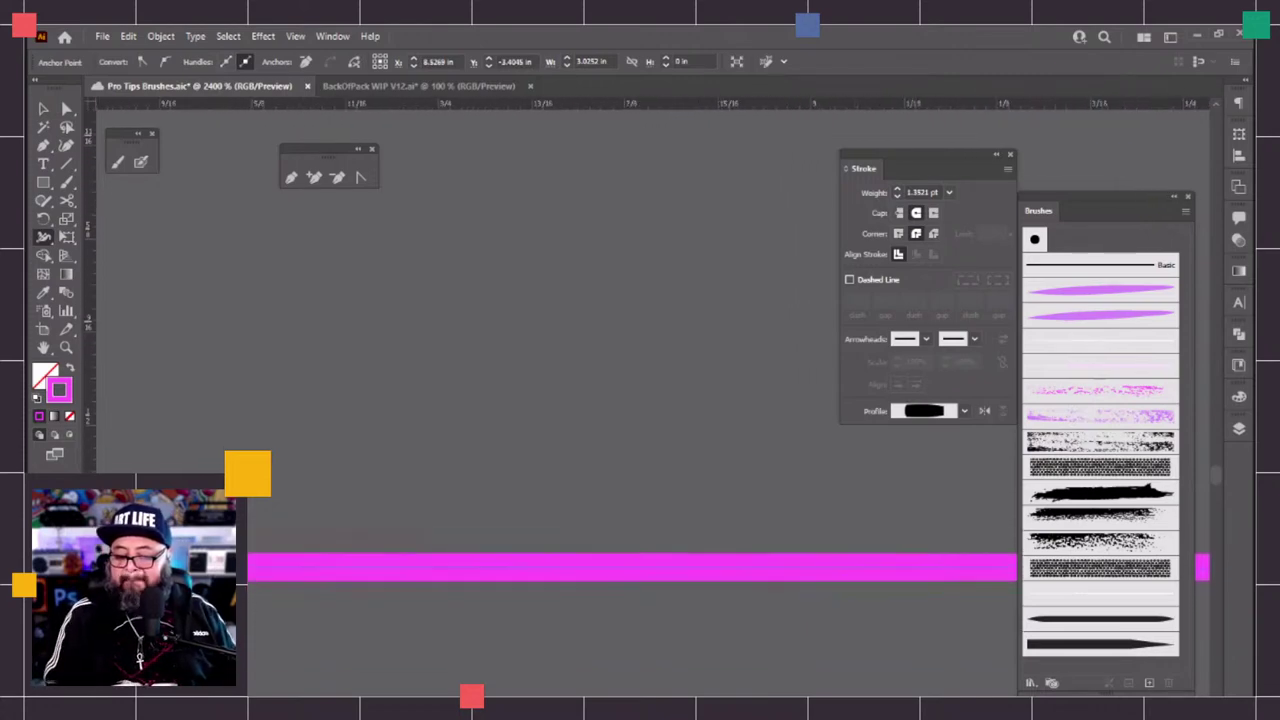
pyautogui.scroll(1, 640, 400)
pyautogui.hscroll(5, 729, 640)
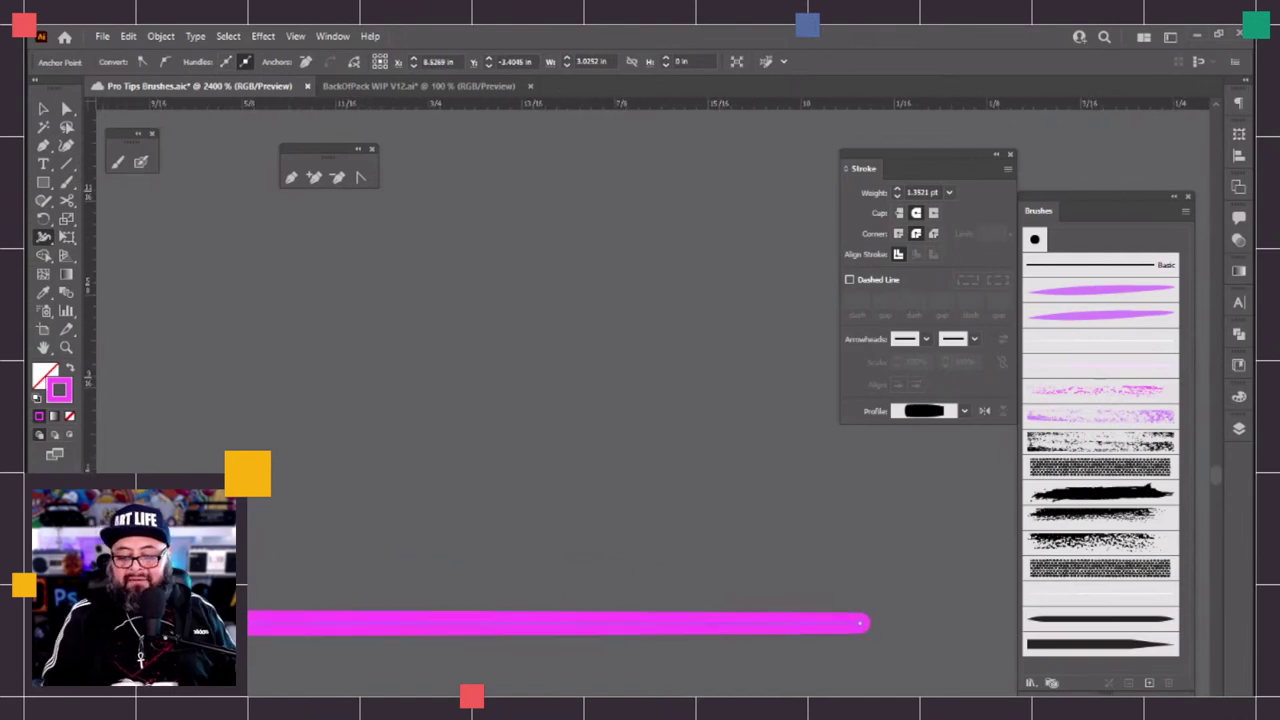
pyautogui.moveTo(729, 640); pyautogui.dragTo(730, 644)
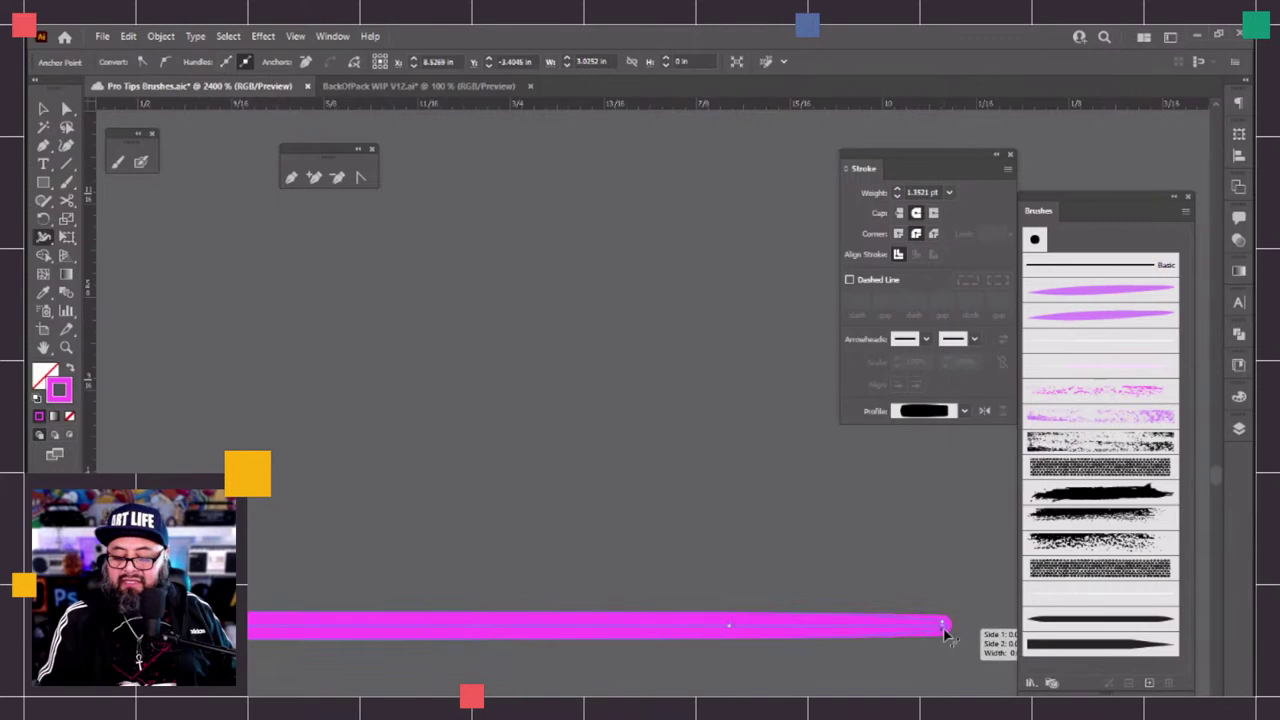
pyautogui.moveTo(945, 638); pyautogui.dragTo(946, 642)
pyautogui.click(66, 110)
pyautogui.click(406, 360)
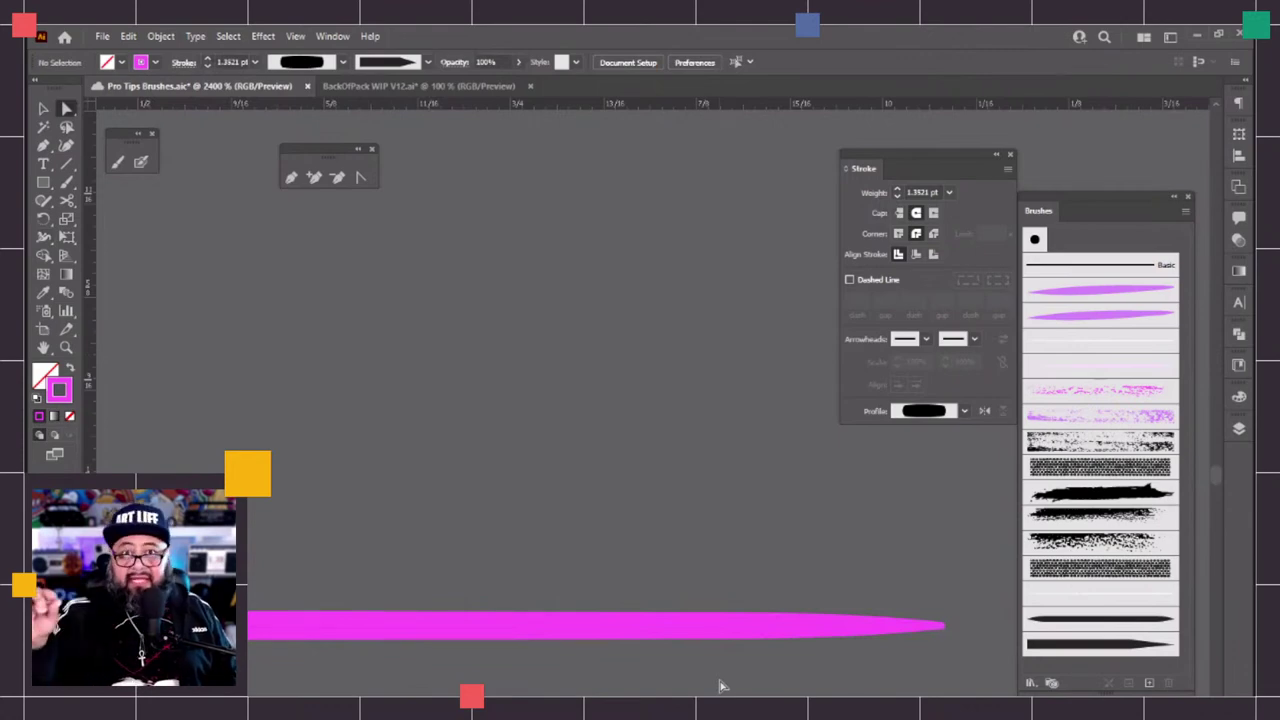
# Examine the whole tapered line at 300% and look through the stroke weight choices without changing the weight
pyautogui.hotkey('ctrl', '-')
pyautogui.hotkey('ctrl', '-')
pyautogui.hotkey('ctrl', '-')
pyautogui.hotkey('ctrl', '-')
pyautogui.hotkey('ctrl', '-')
pyautogui.hotkey('ctrl', '-')
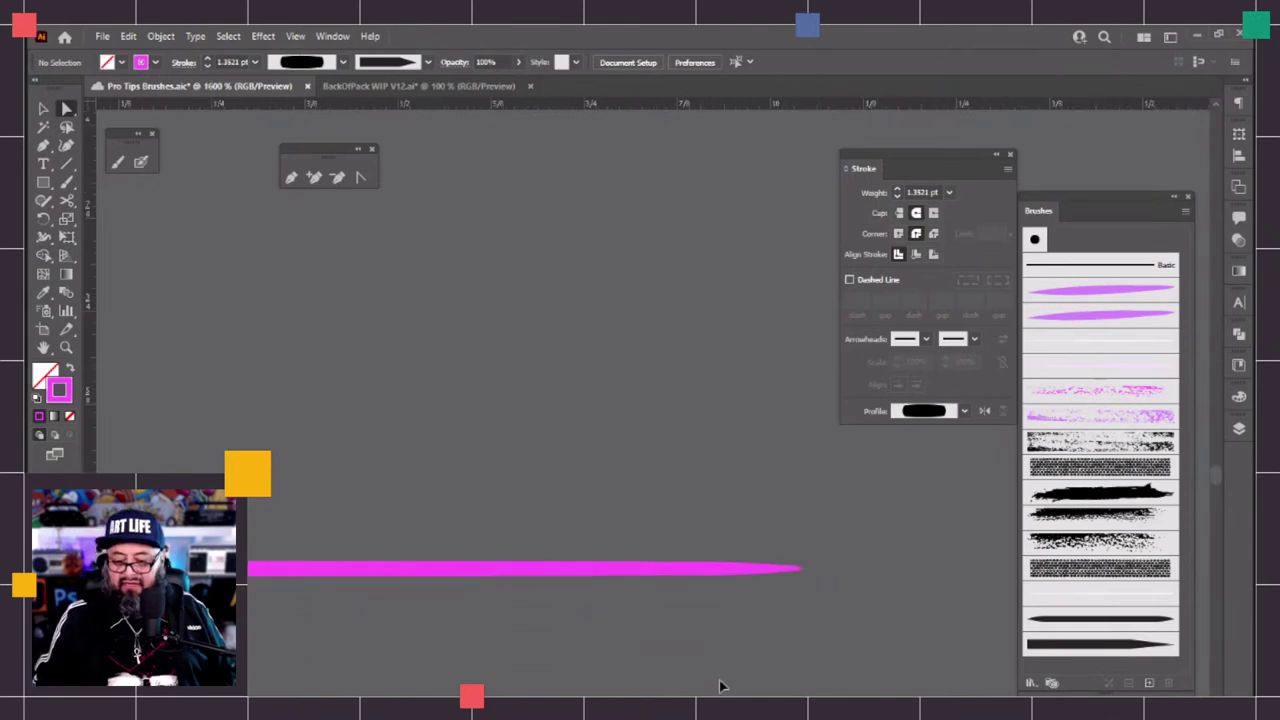
pyautogui.moveTo(718, 680); pyautogui.dragTo(804, 685)
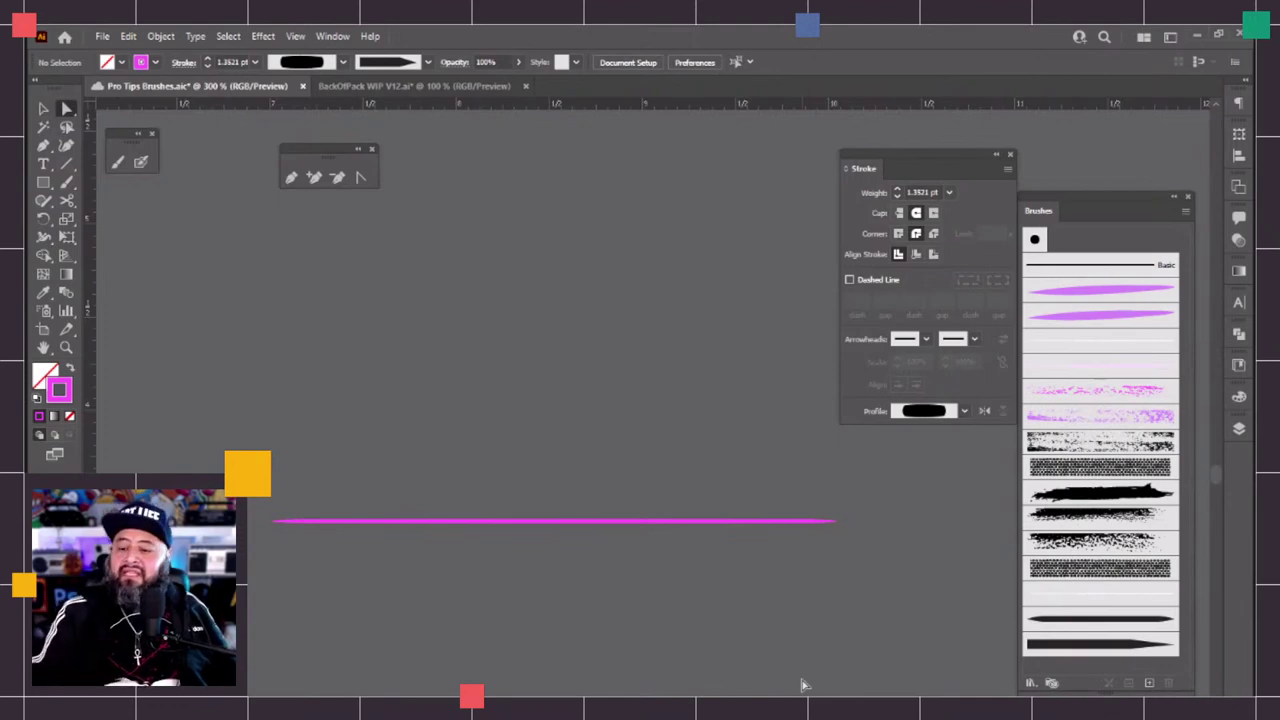
pyautogui.click(950, 193)
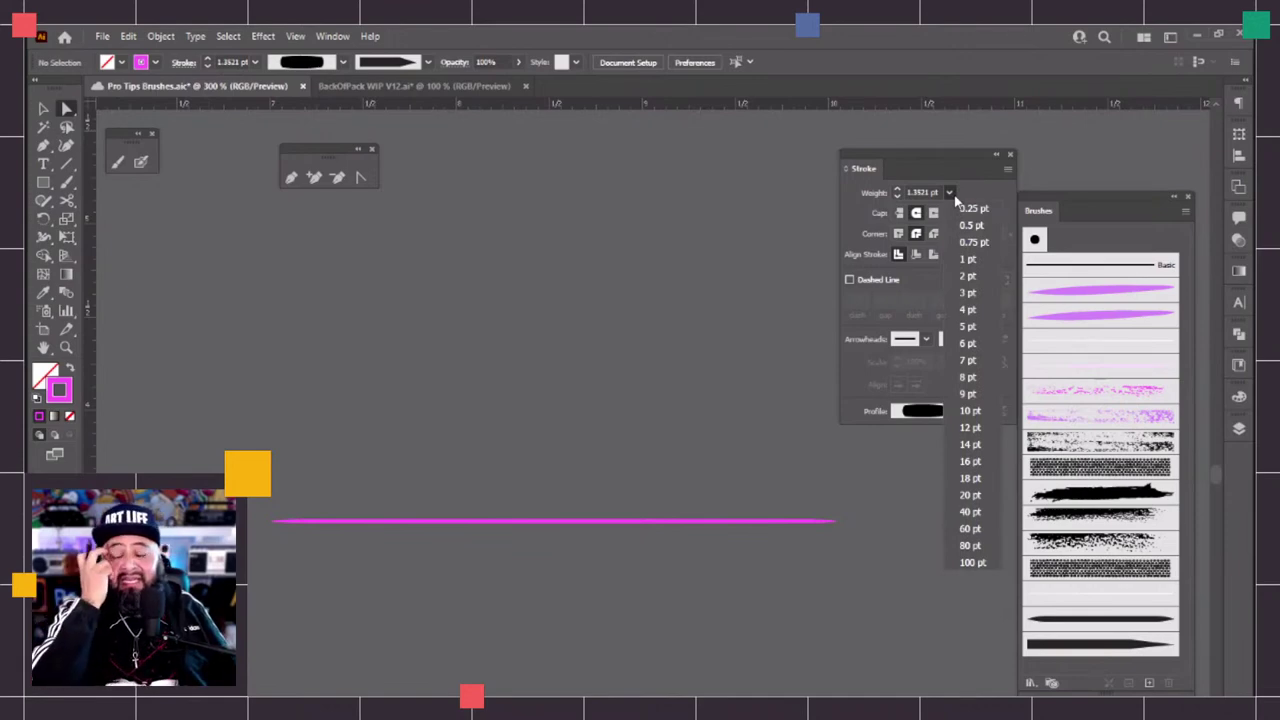
pyautogui.click(993, 60)
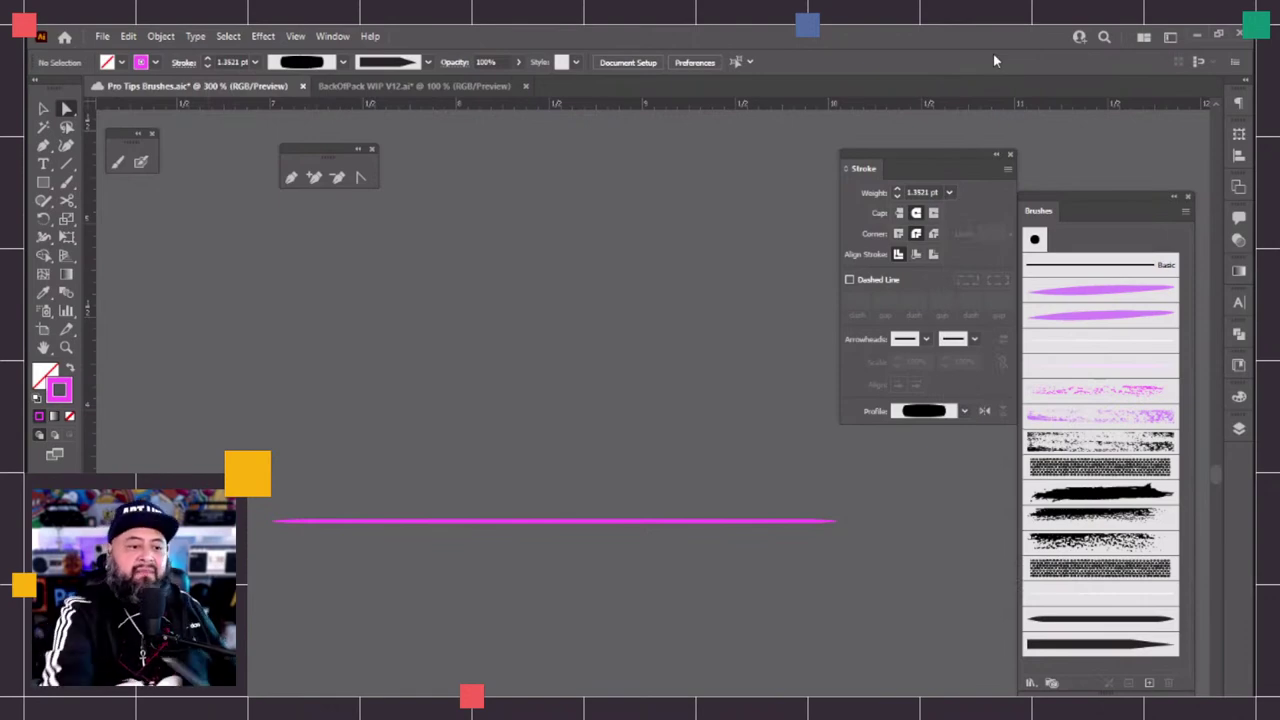
# Select the whole tapered line and start a new Art Brush from it
pyautogui.click(65, 110)
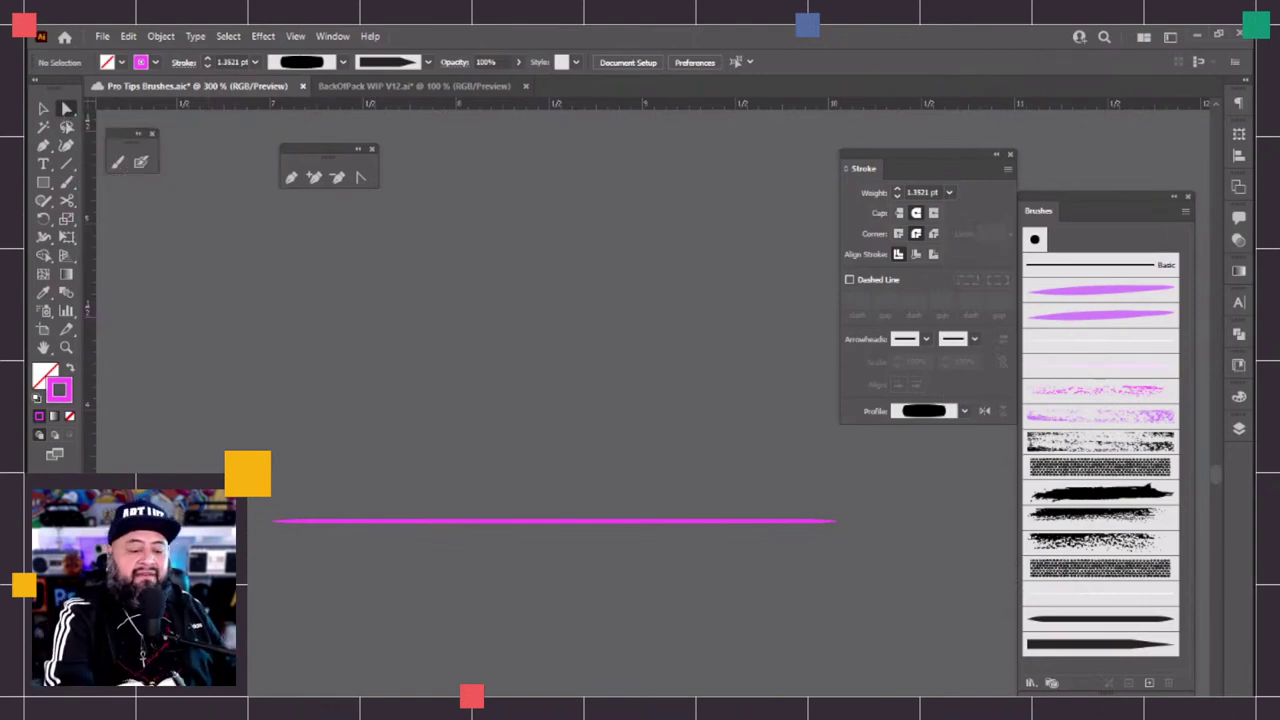
pyautogui.hotkey('ctrl', 'a')
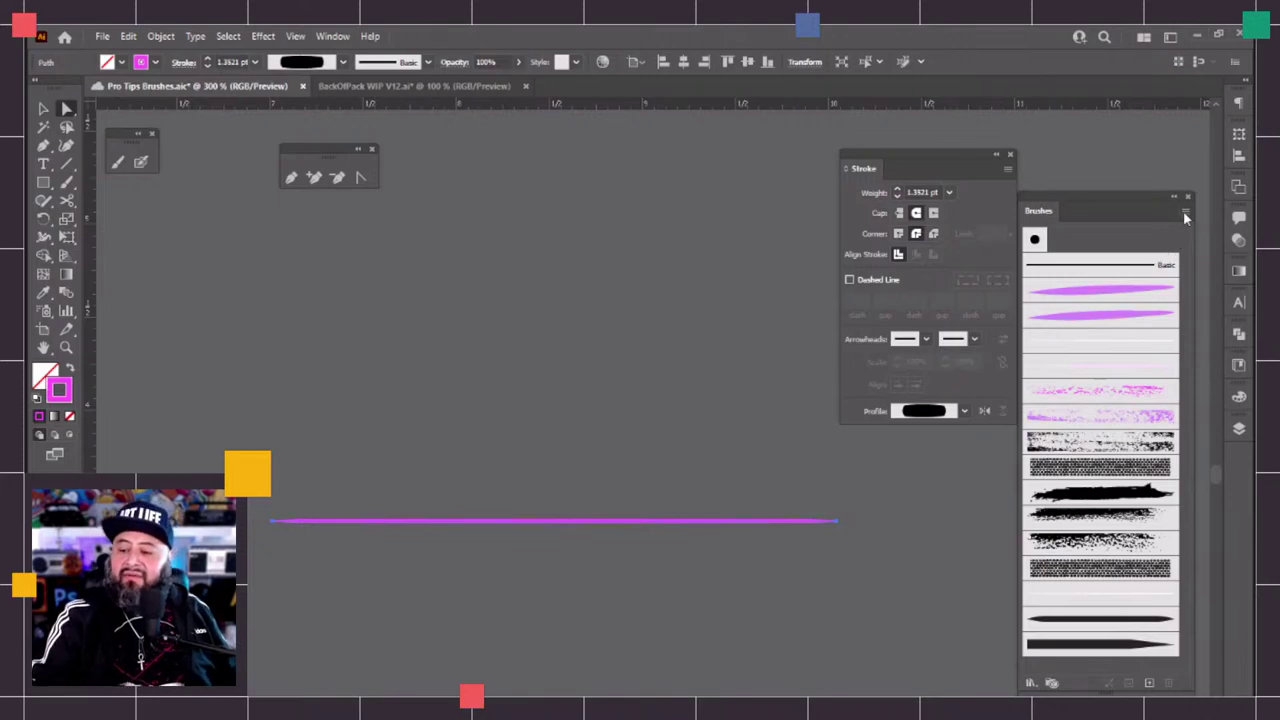
pyautogui.moveTo(880, 166); pyautogui.dragTo(764, 210)
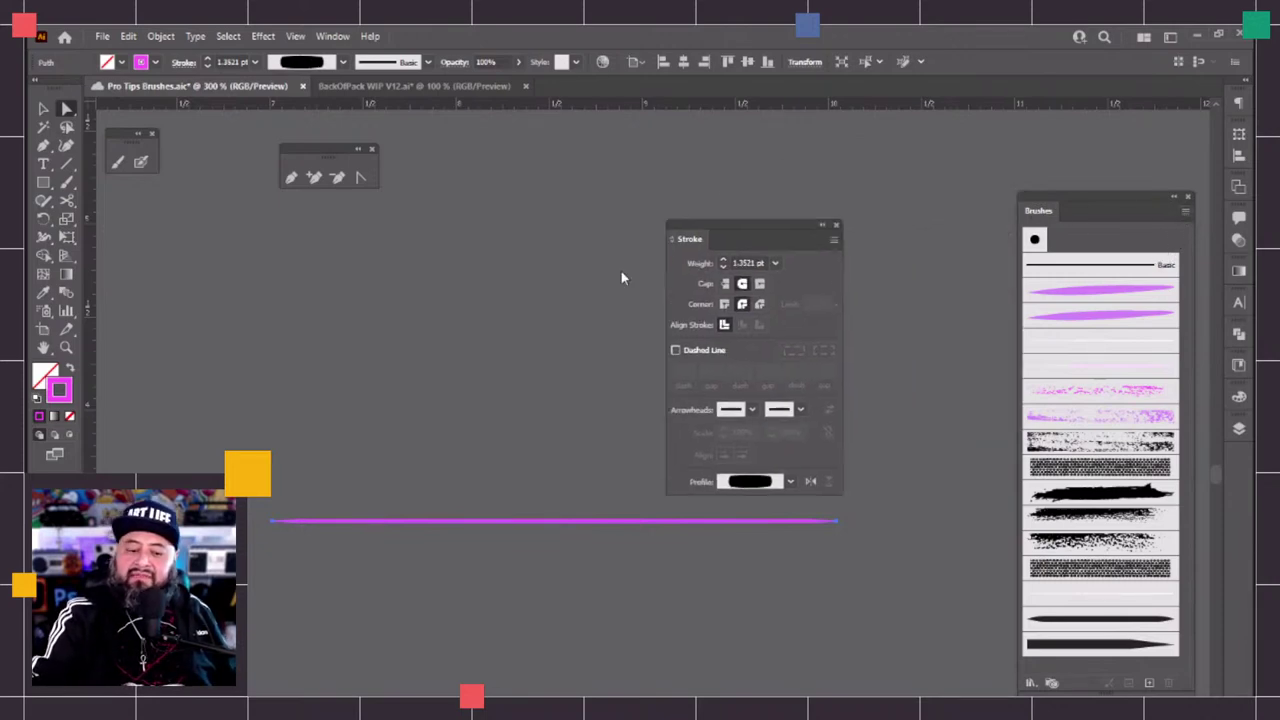
pyautogui.moveTo(700, 238); pyautogui.dragTo(254, 552)
pyautogui.moveTo(1040, 214); pyautogui.dragTo(706, 214)
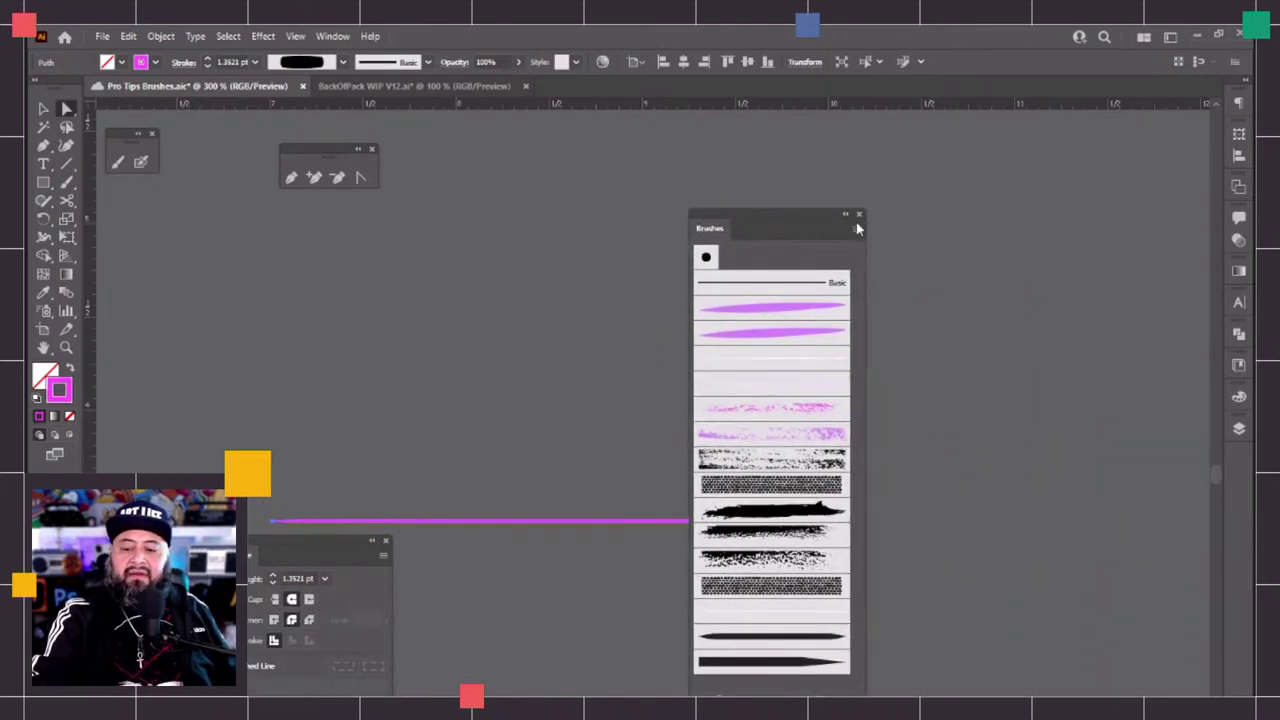
pyautogui.click(856, 230)
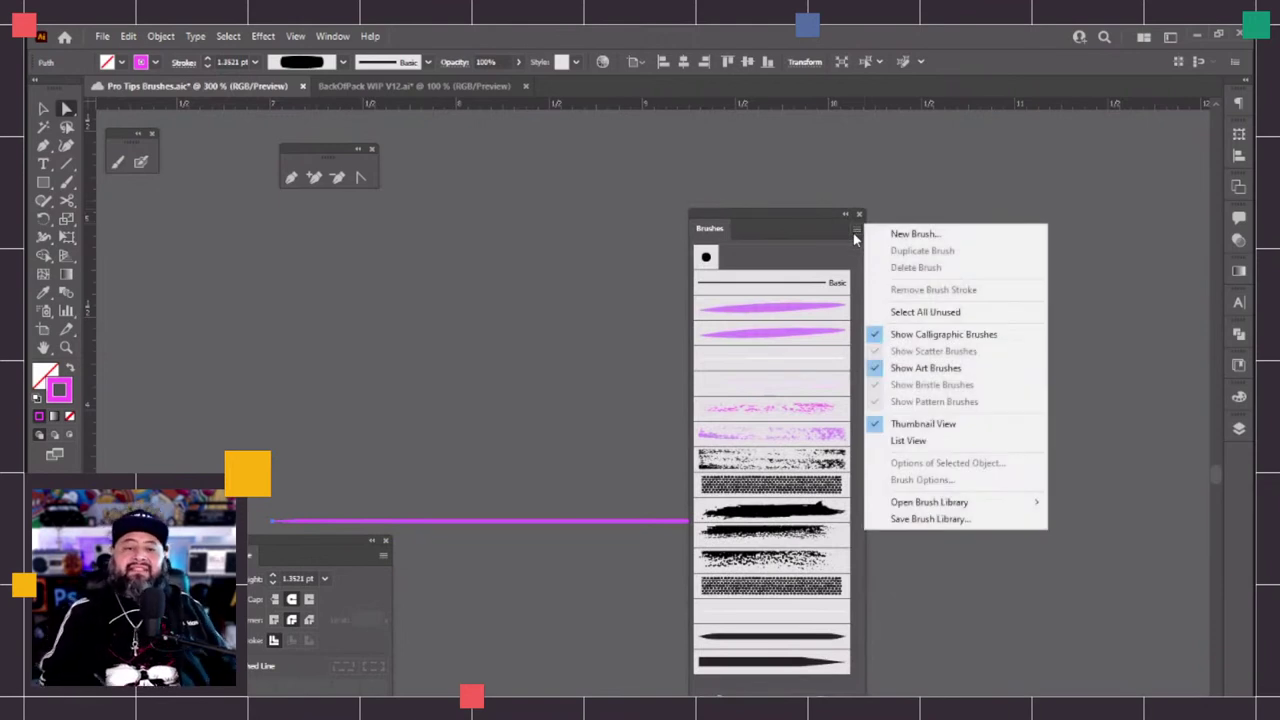
pyautogui.click(914, 234)
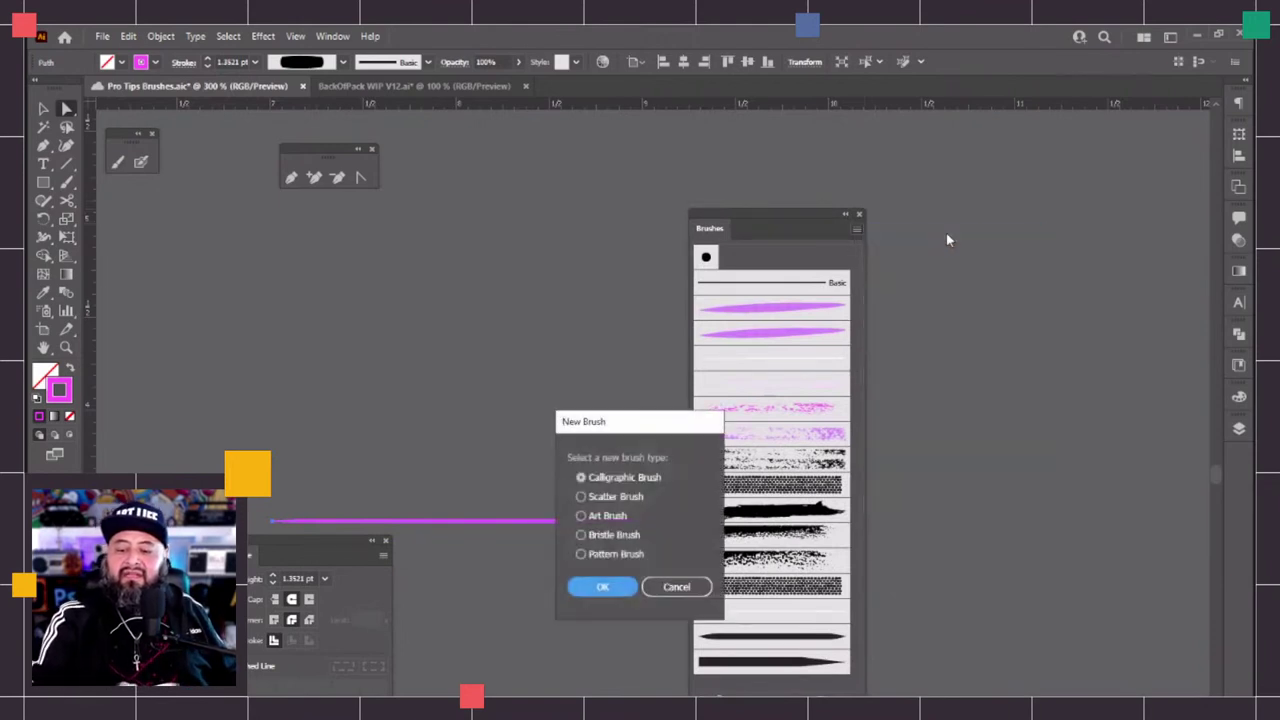
pyautogui.click(617, 520)
pyautogui.moveTo(635, 435); pyautogui.dragTo(556, 268)
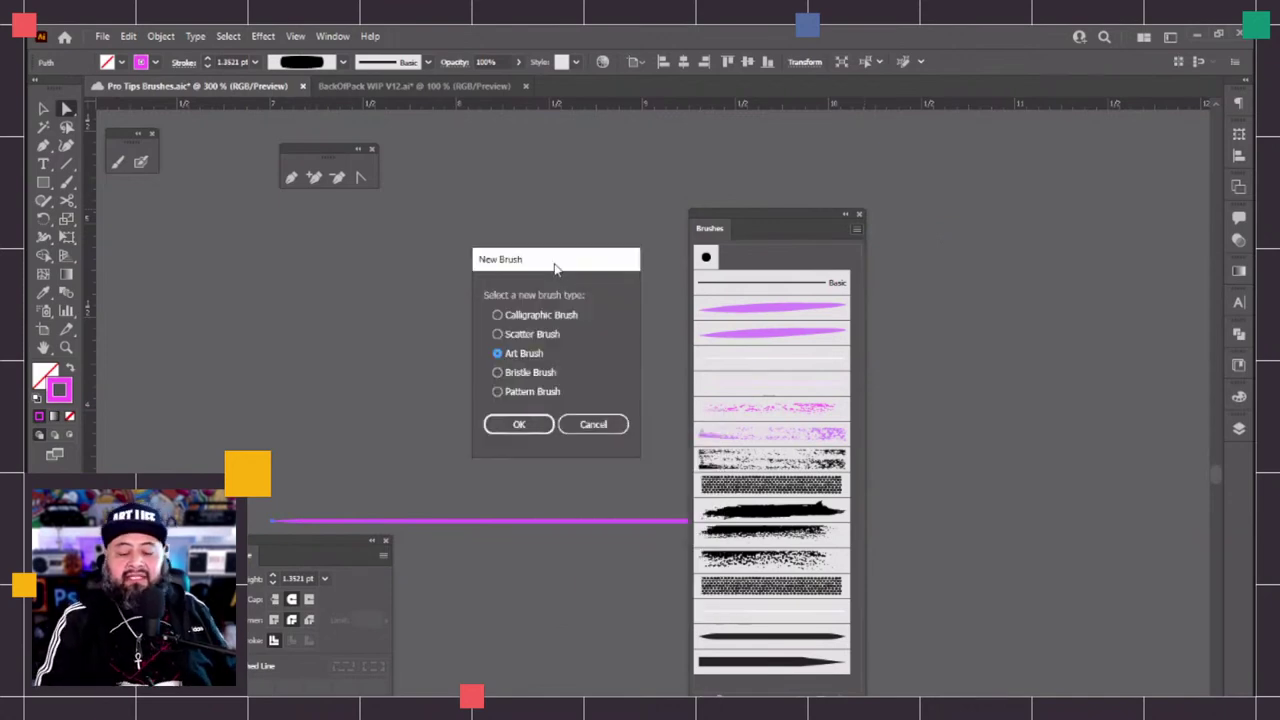
pyautogui.click(530, 425)
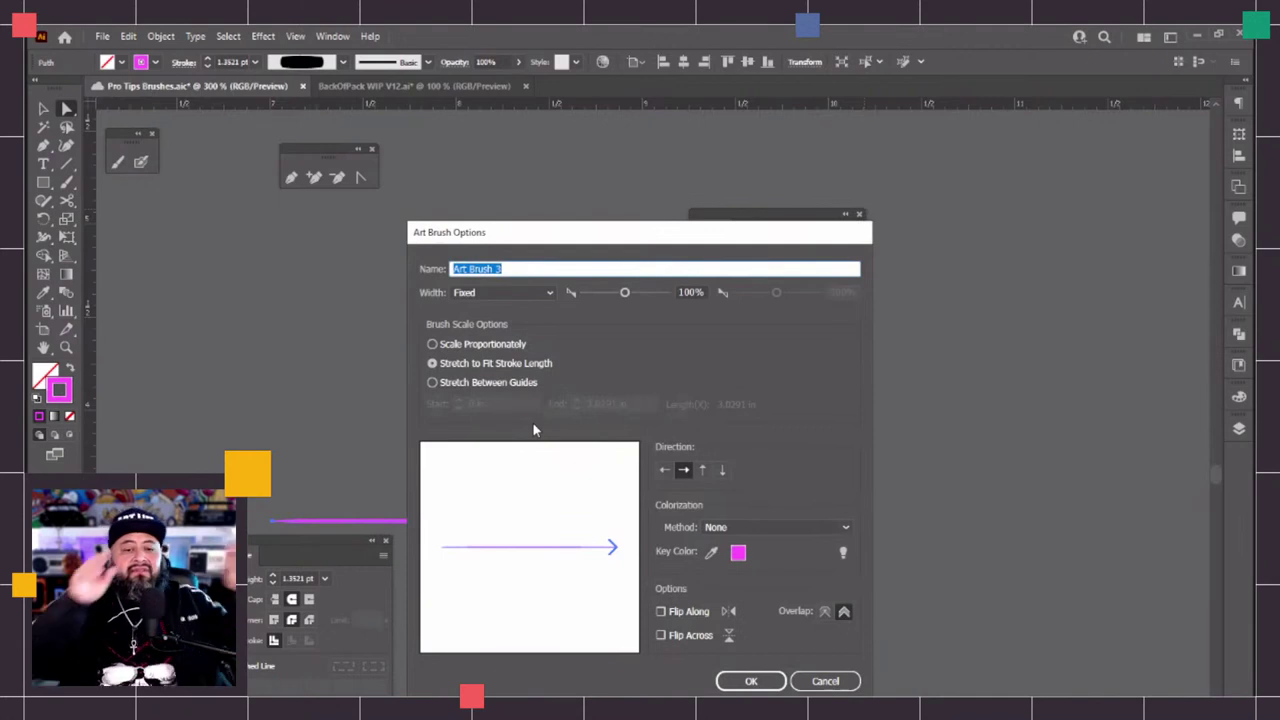
# Name the new art brush "Ink Brush DTM Thin"
pyautogui.write('In')
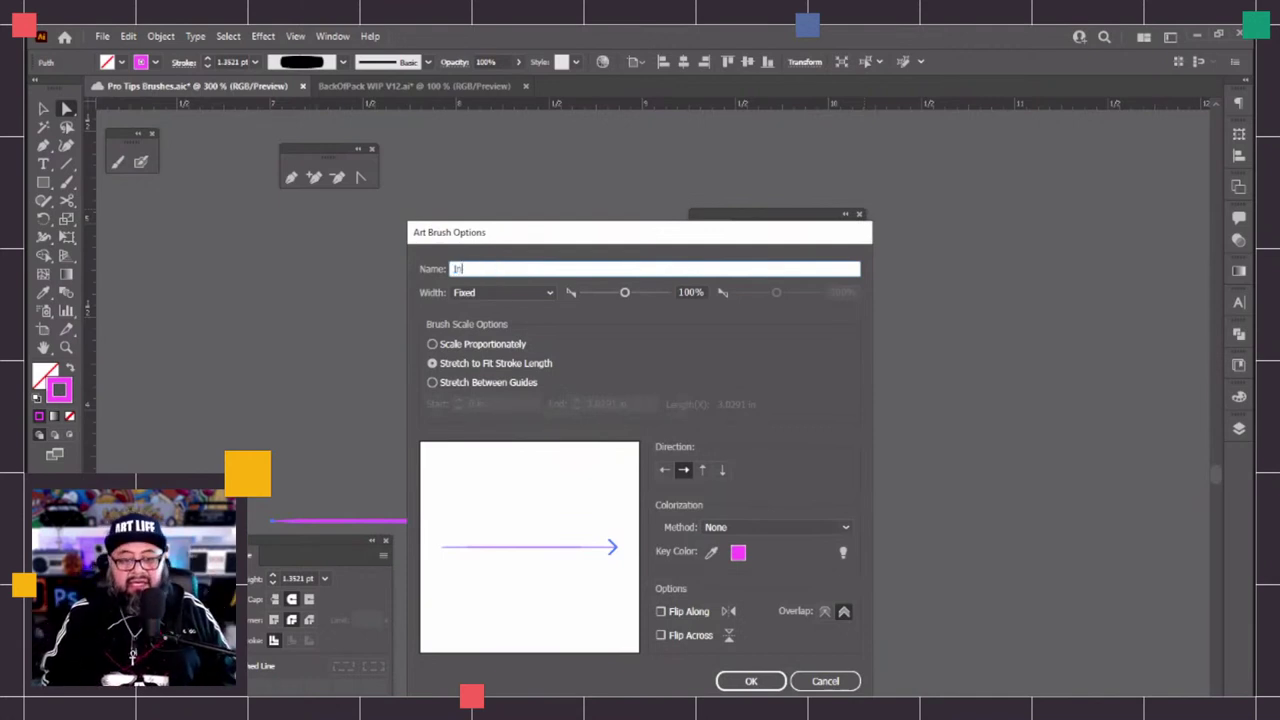
pyautogui.write('k Brush DTM ')
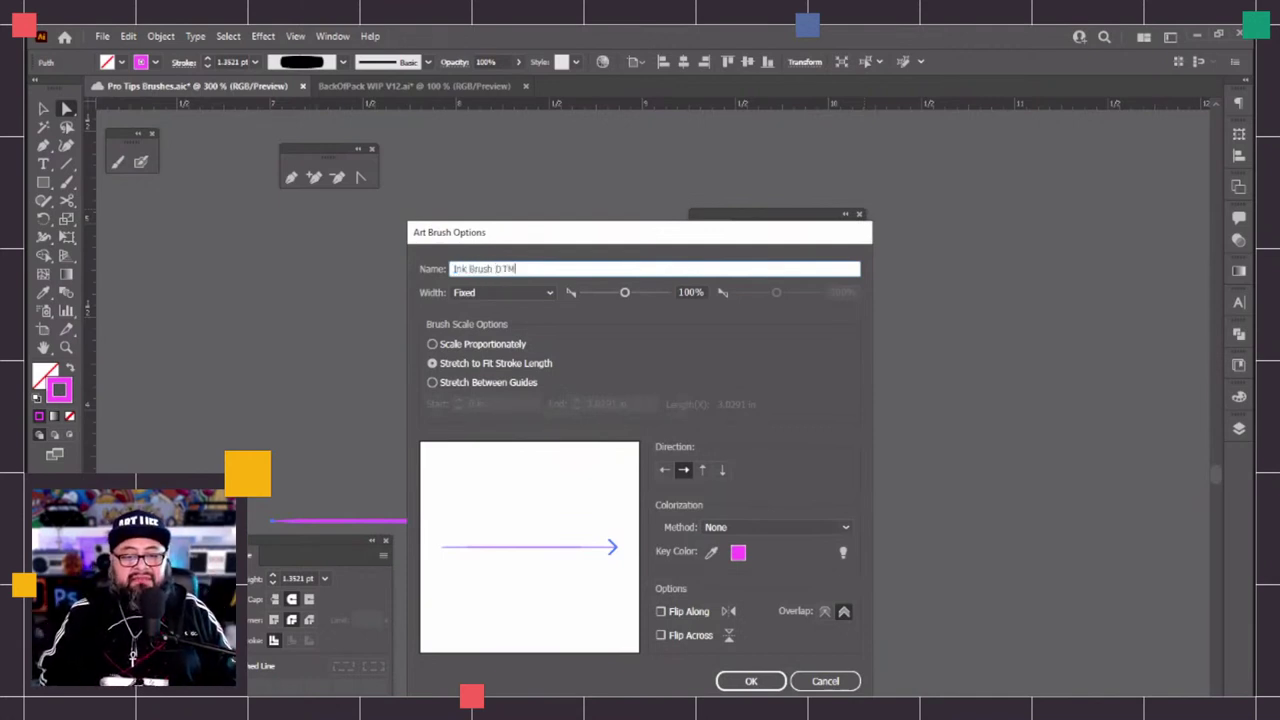
pyautogui.write('Thin')
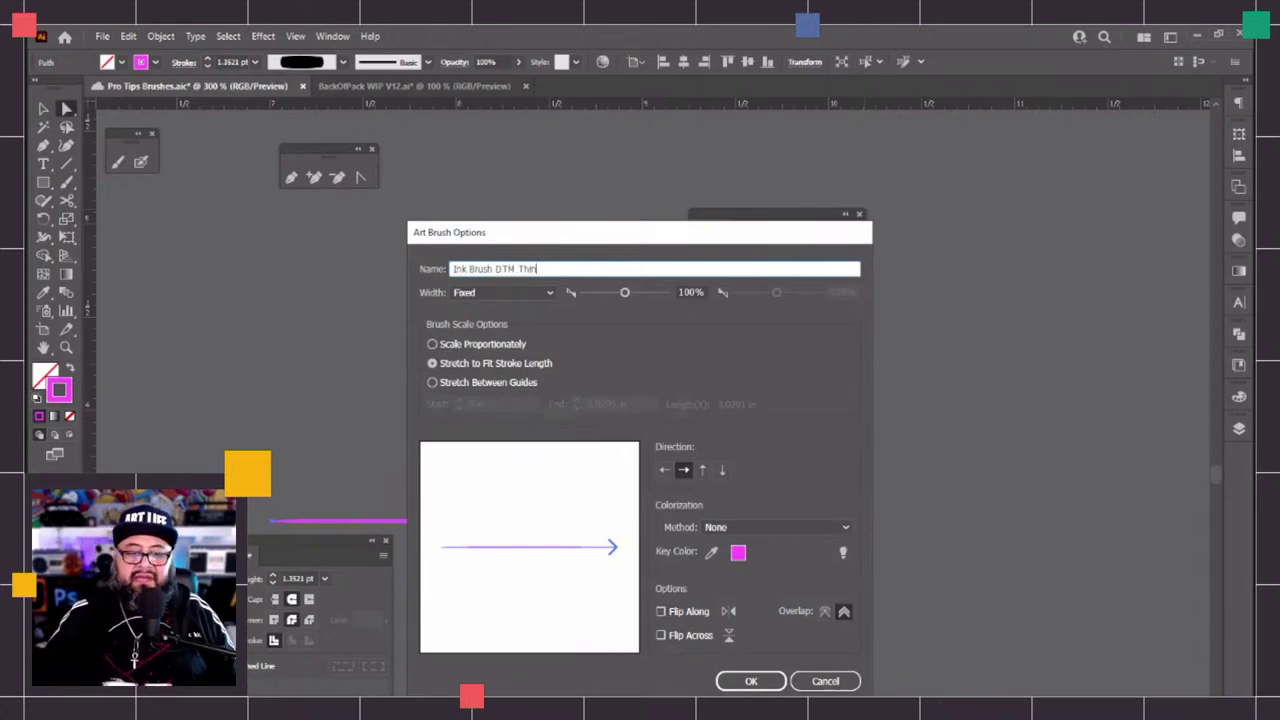
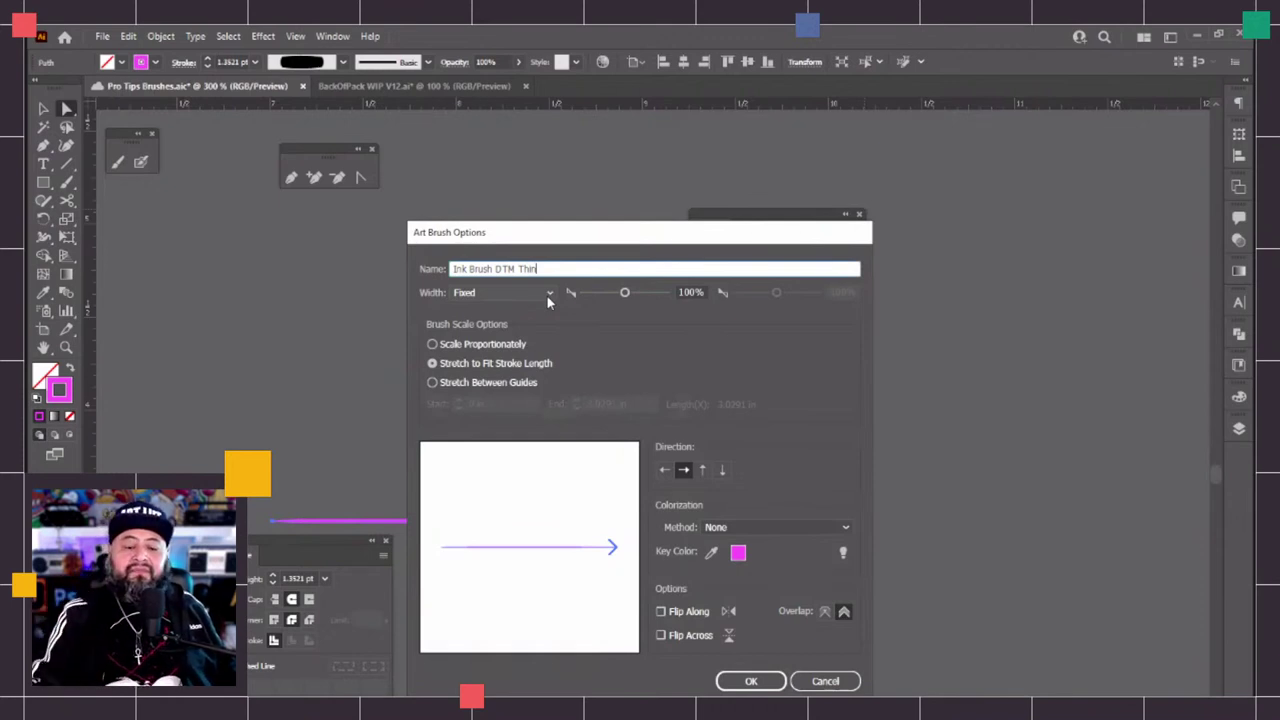
# Try Pressure as the brush's width option at 41%, and return the width to Fixed at 100%
pyautogui.click(549, 293)
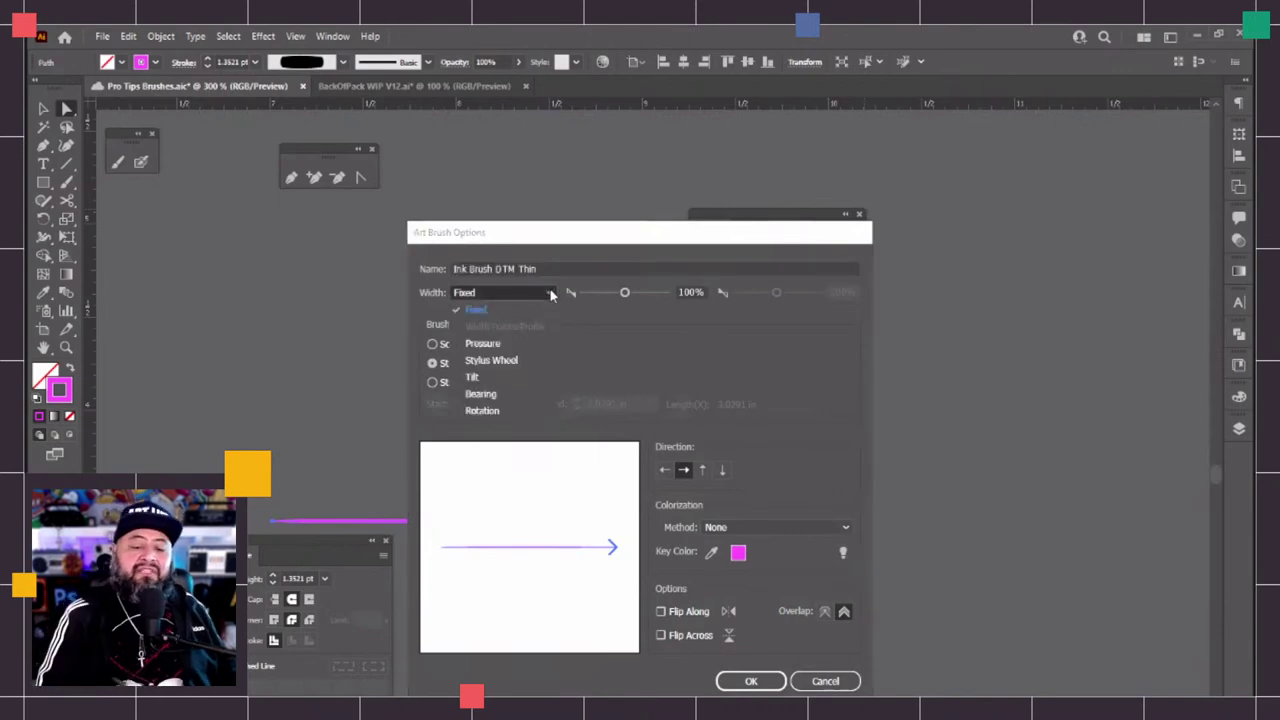
pyautogui.click(519, 344)
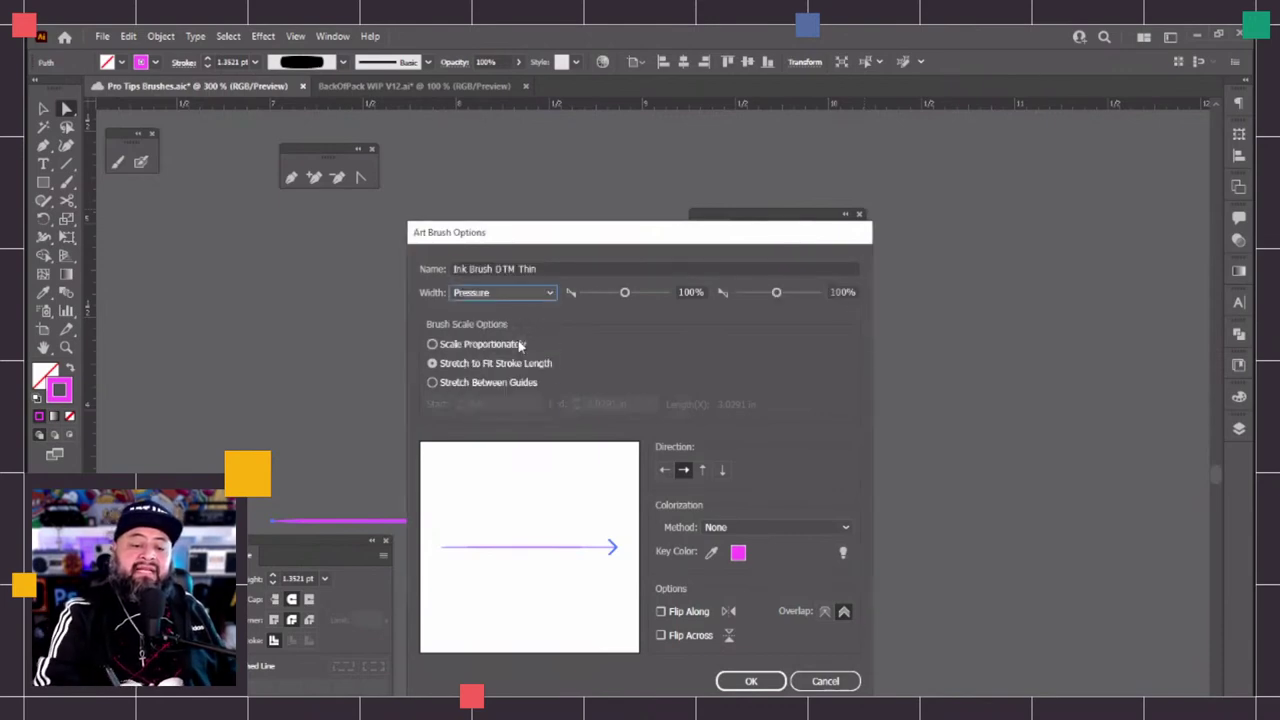
pyautogui.moveTo(625, 292); pyautogui.dragTo(598, 296)
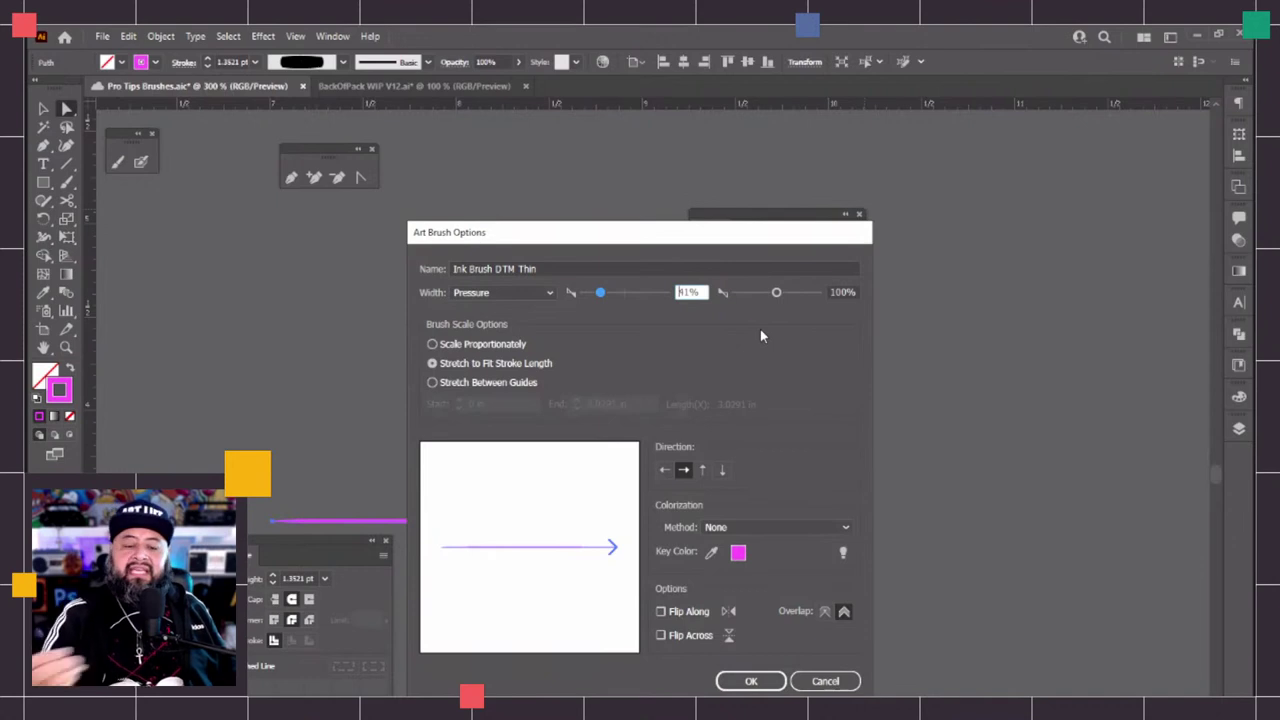
pyautogui.click(552, 291)
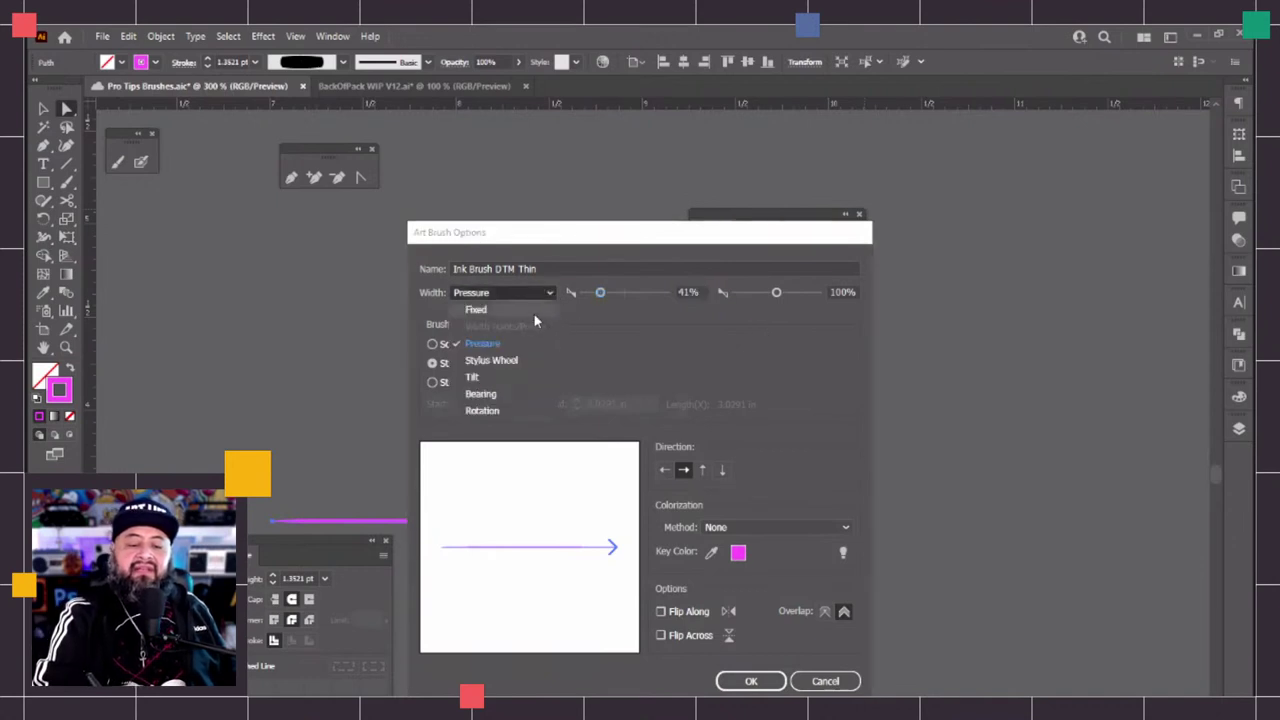
pyautogui.click(534, 314)
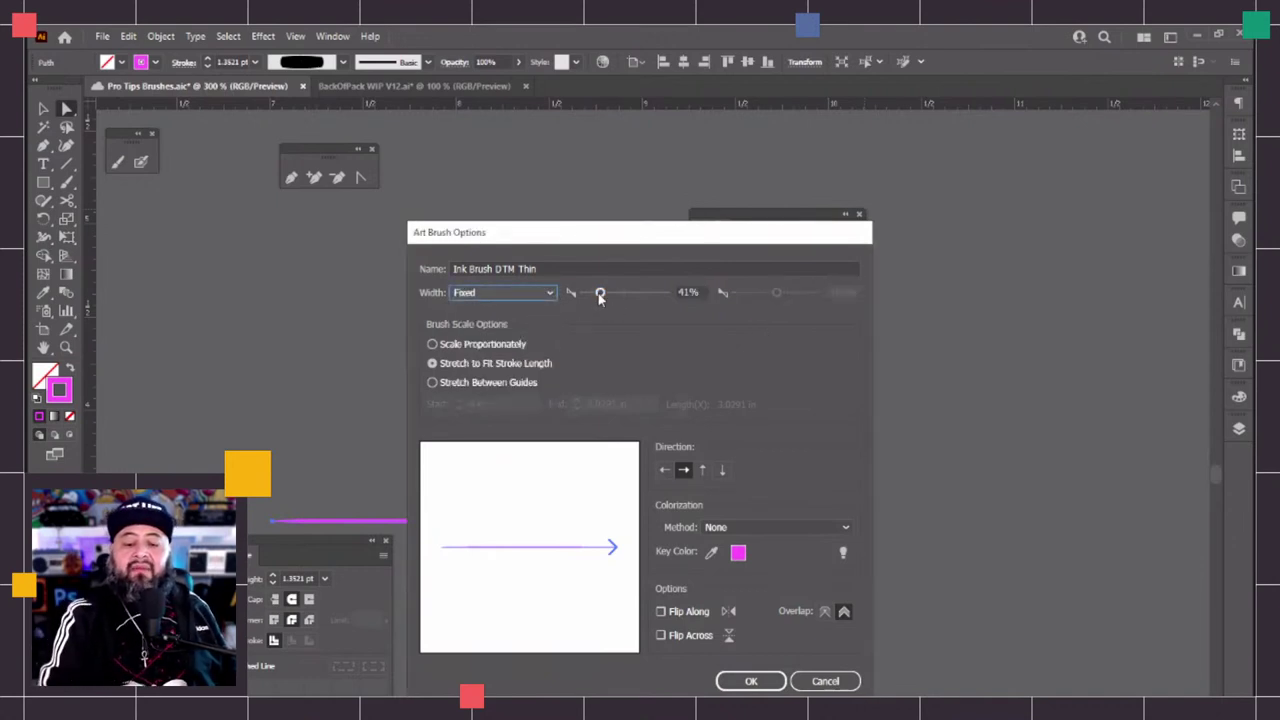
pyautogui.moveTo(600, 292); pyautogui.dragTo(620, 300)
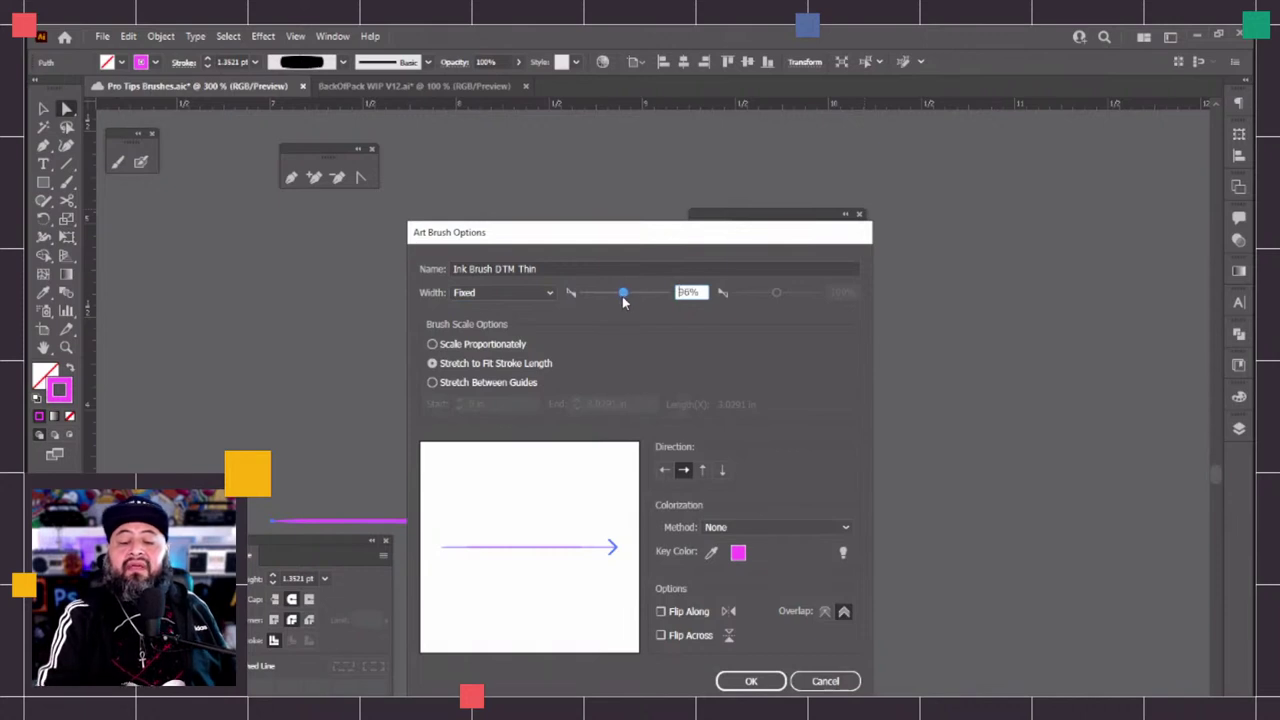
pyautogui.doubleClick(703, 289)
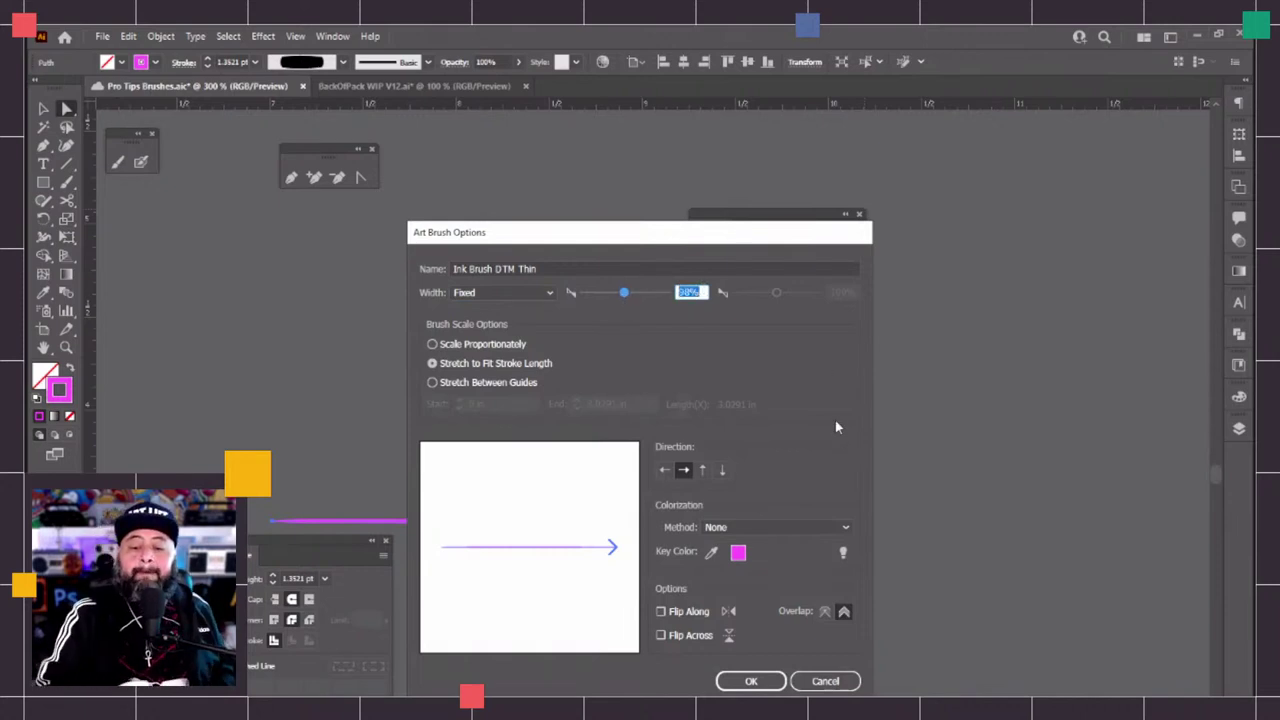
pyautogui.press('Up')
pyautogui.press('Up')
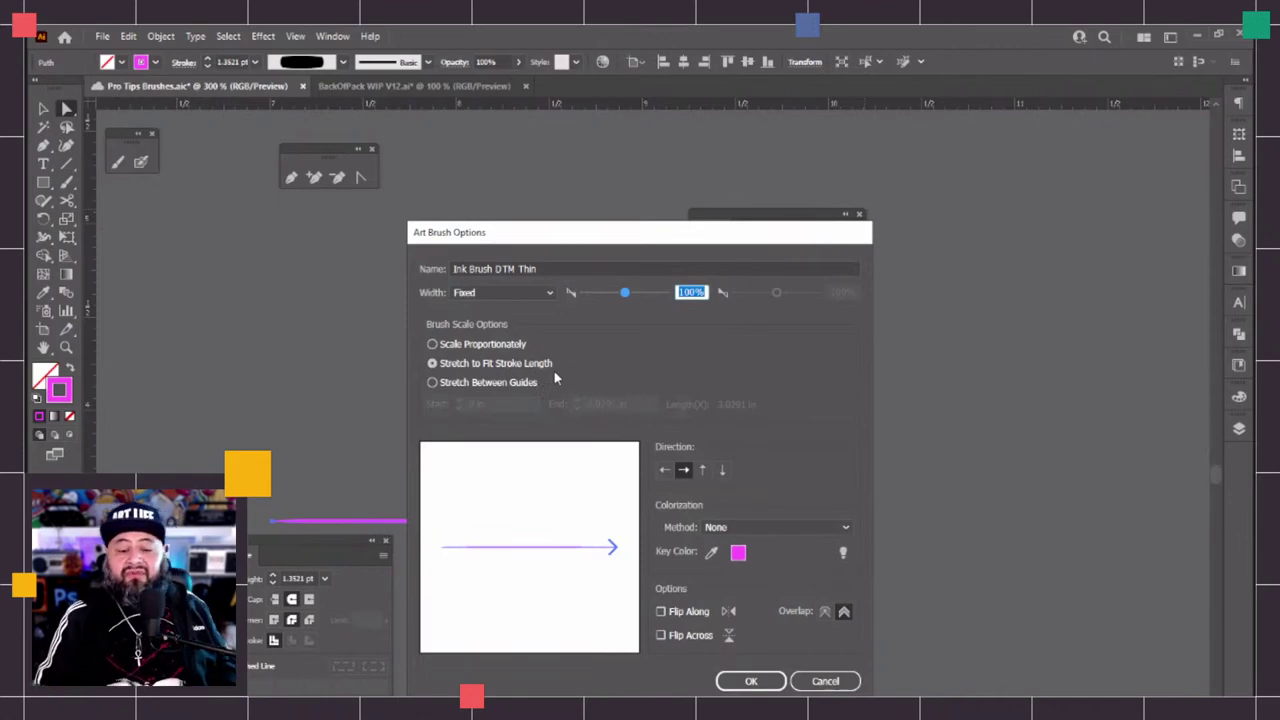
# Set the brush's colorization method to Tints and Shades, try the reversed direction, return to left-to-right, and create the brush
pyautogui.click(783, 528)
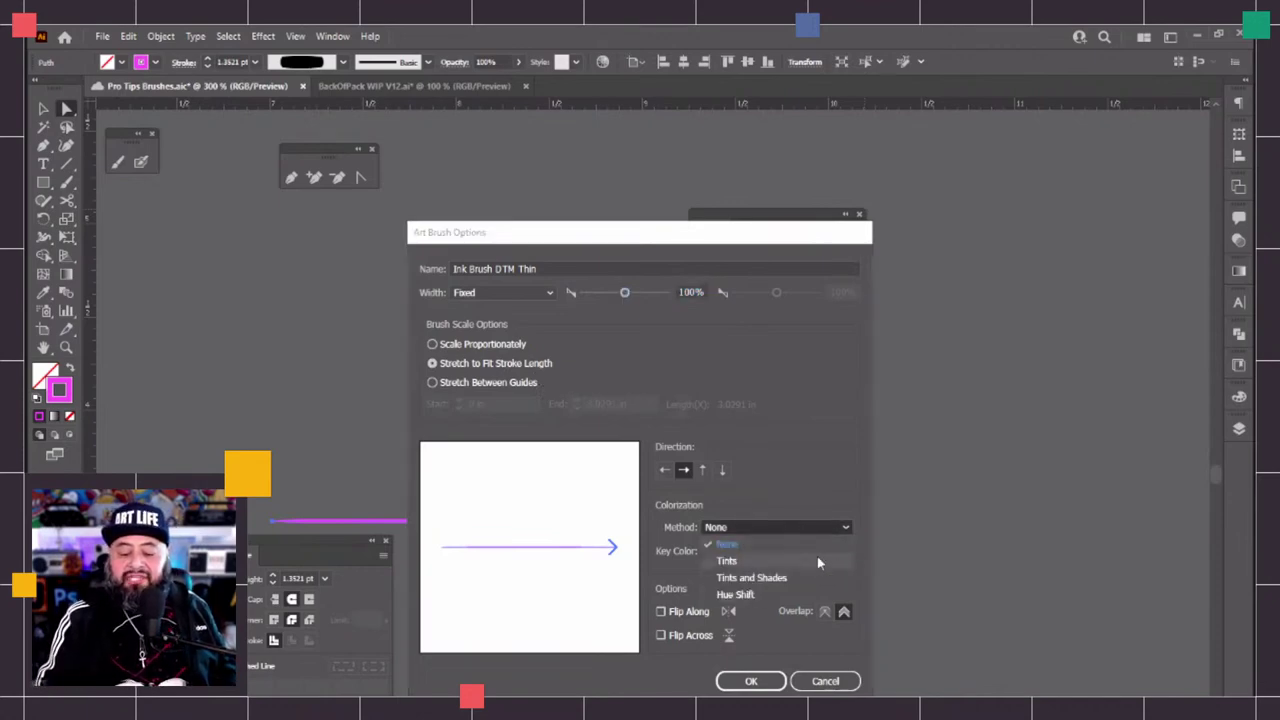
pyautogui.click(800, 573)
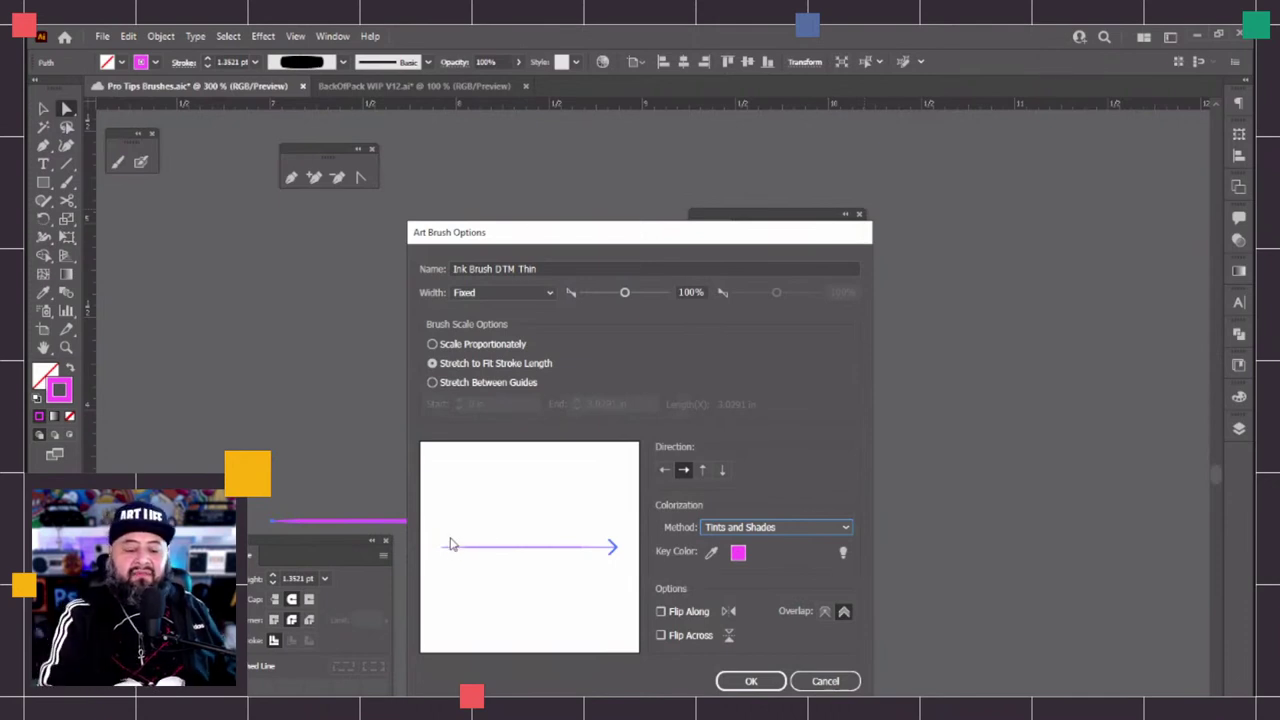
pyautogui.click(665, 472)
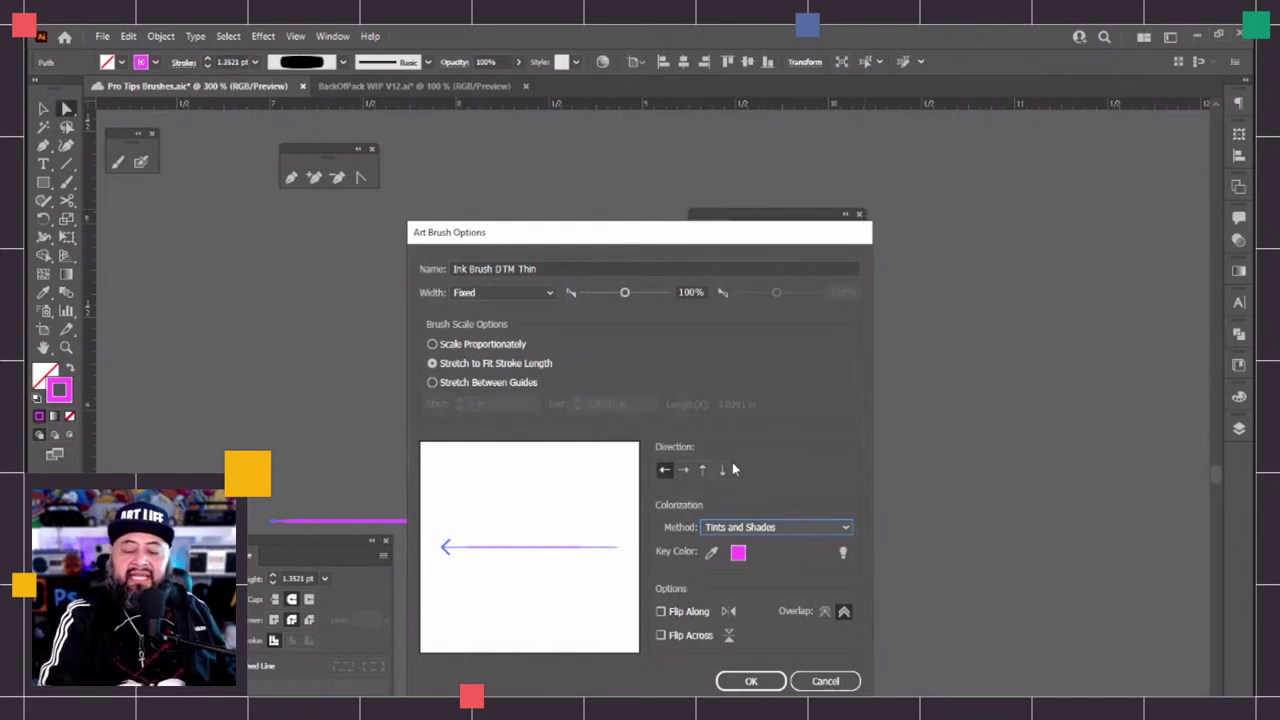
pyautogui.click(684, 470)
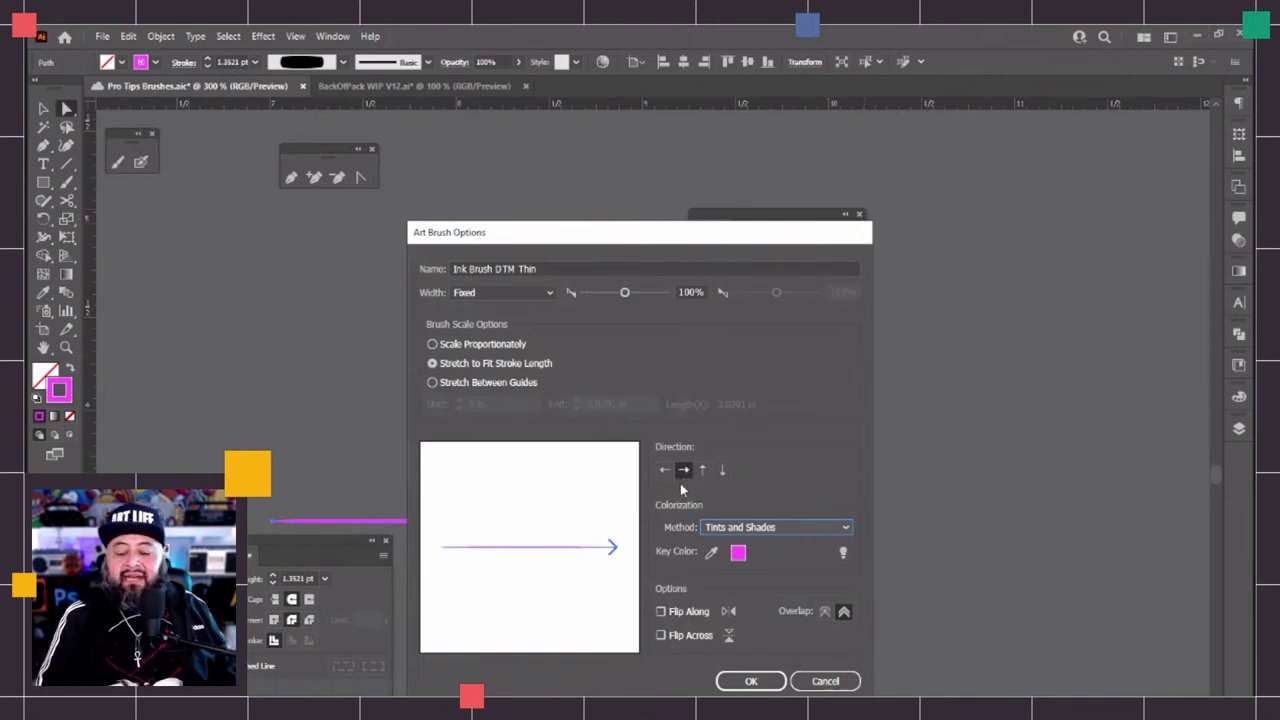
pyautogui.click(760, 682)
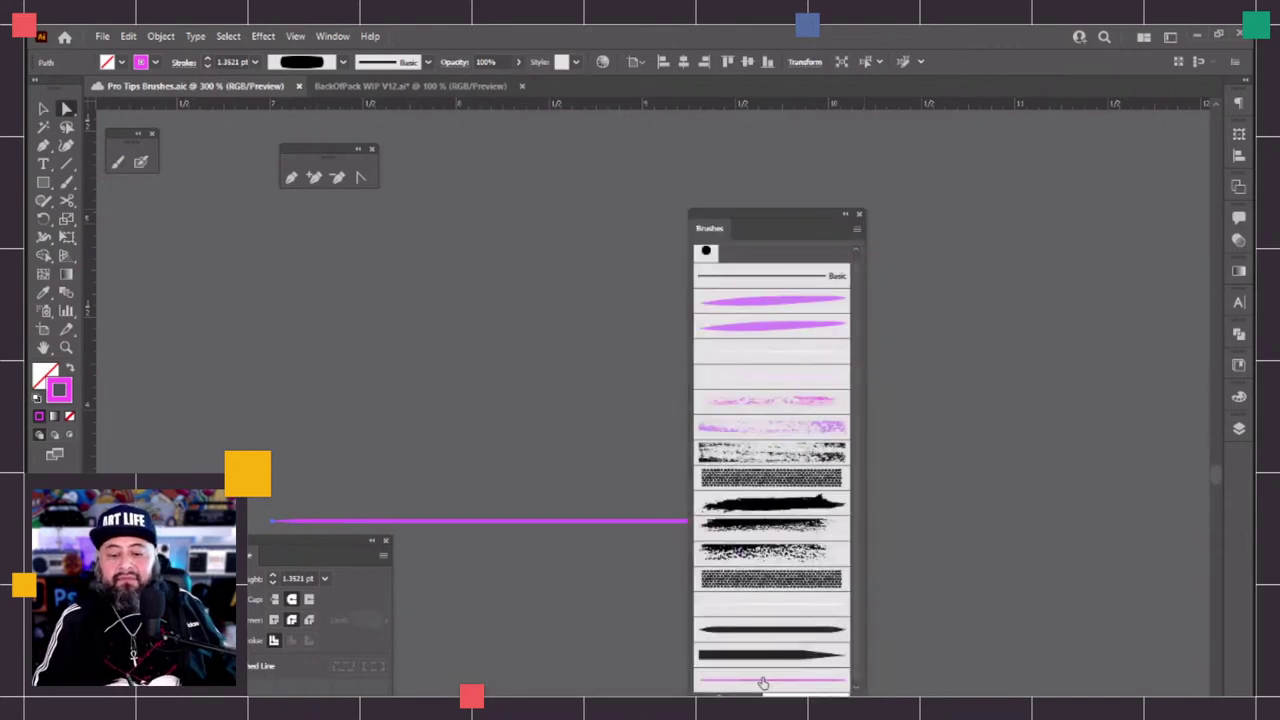
# Deselect the line and paint a looping spiral about 1.7 in wide with the new thin brush in the empty area to its right
pyautogui.moveTo(738, 232); pyautogui.dragTo(961, 142)
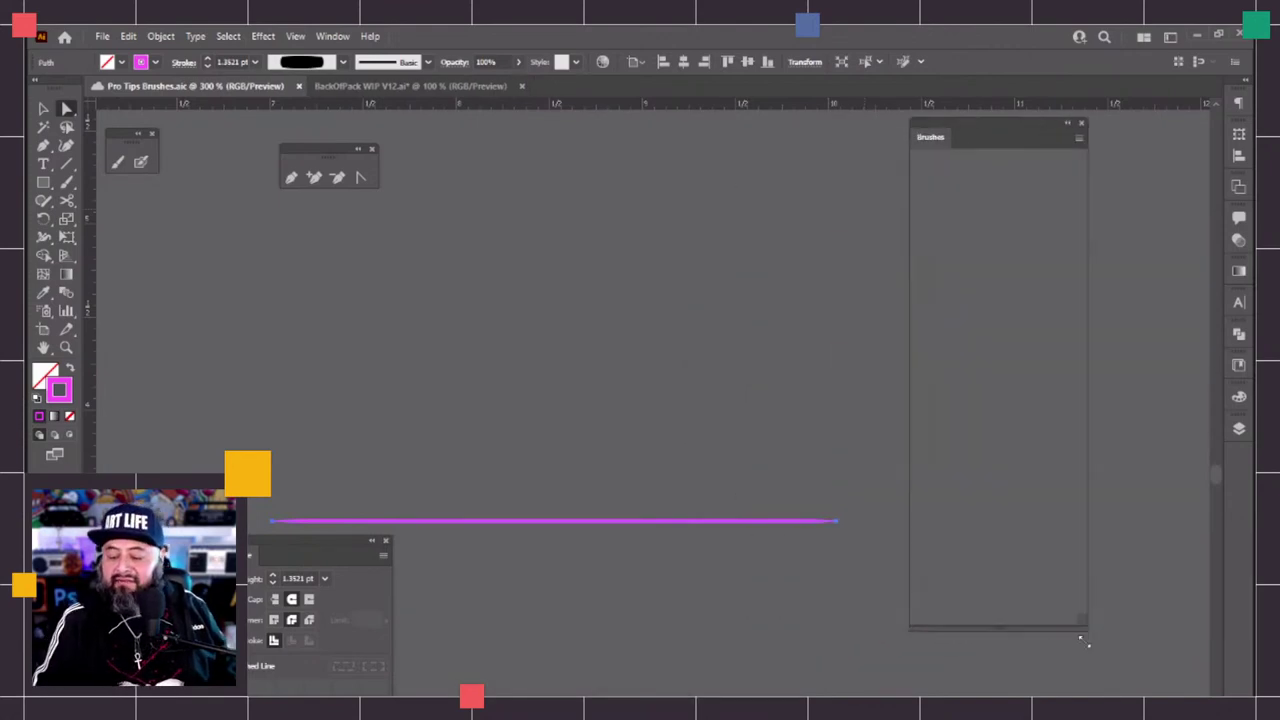
pyautogui.hotkey('ctrl', 'shift', 'a')
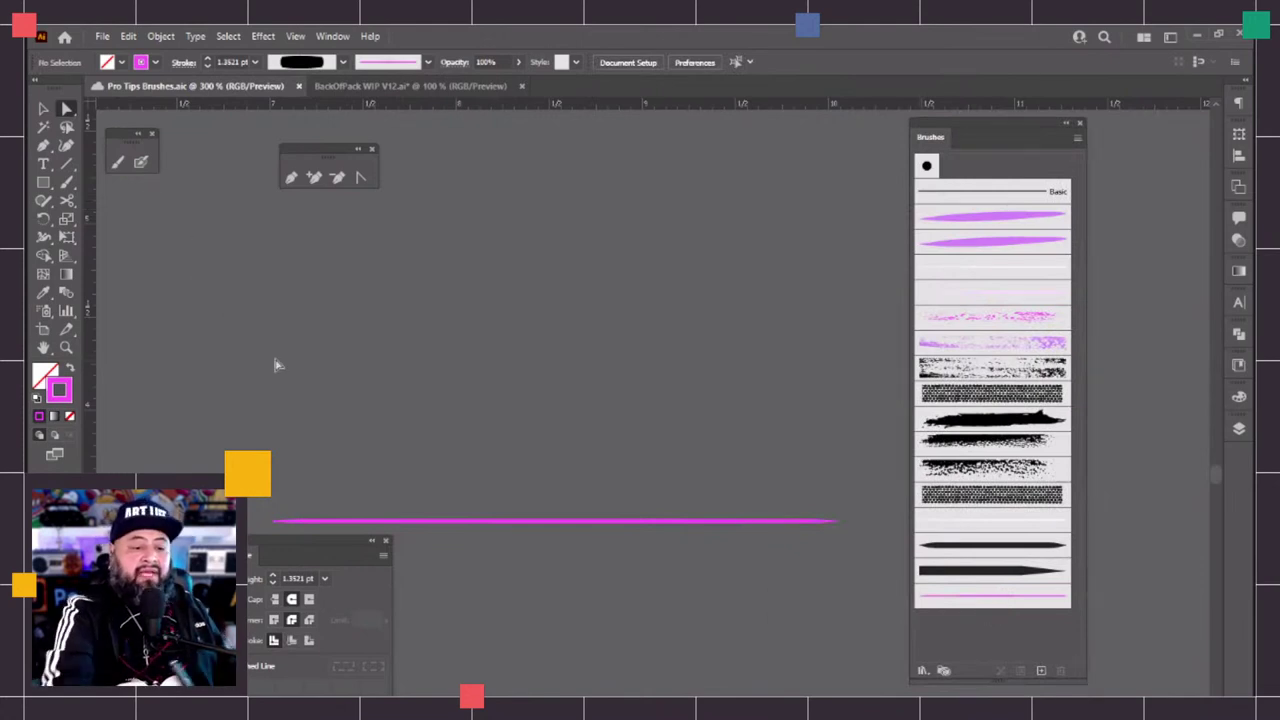
pyautogui.click(125, 158)
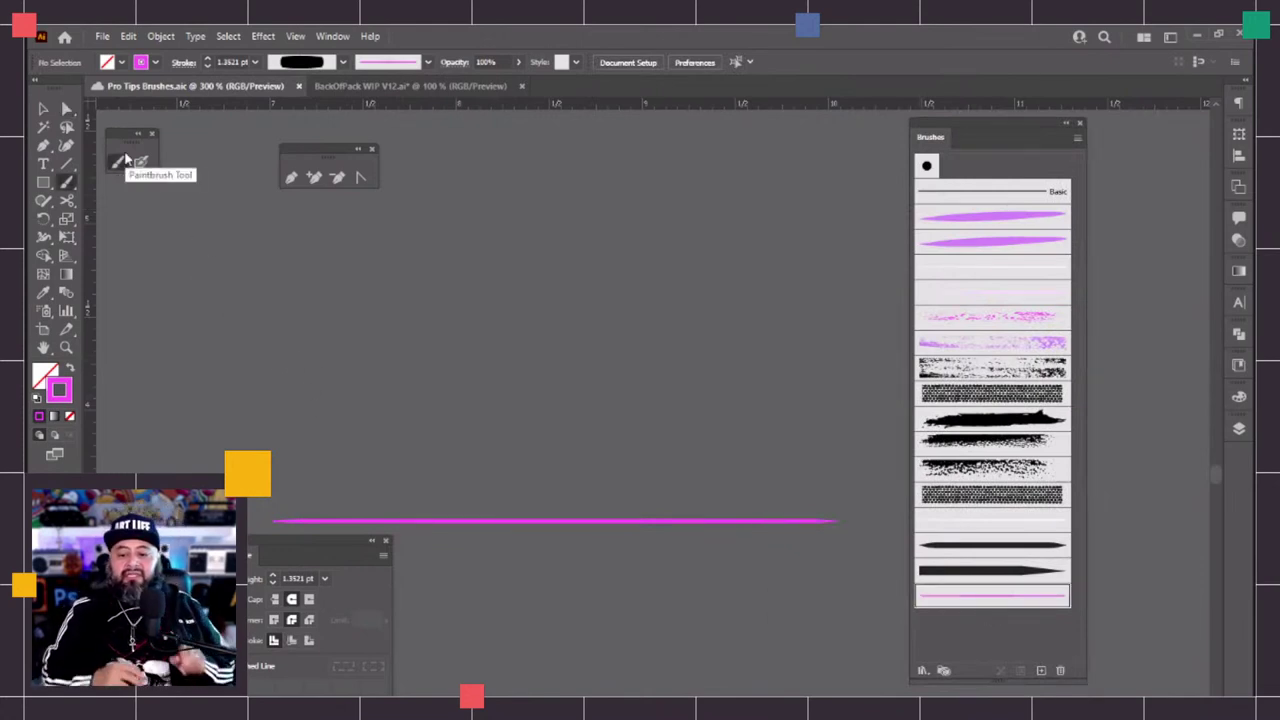
pyautogui.hscroll(10, 626, 663)
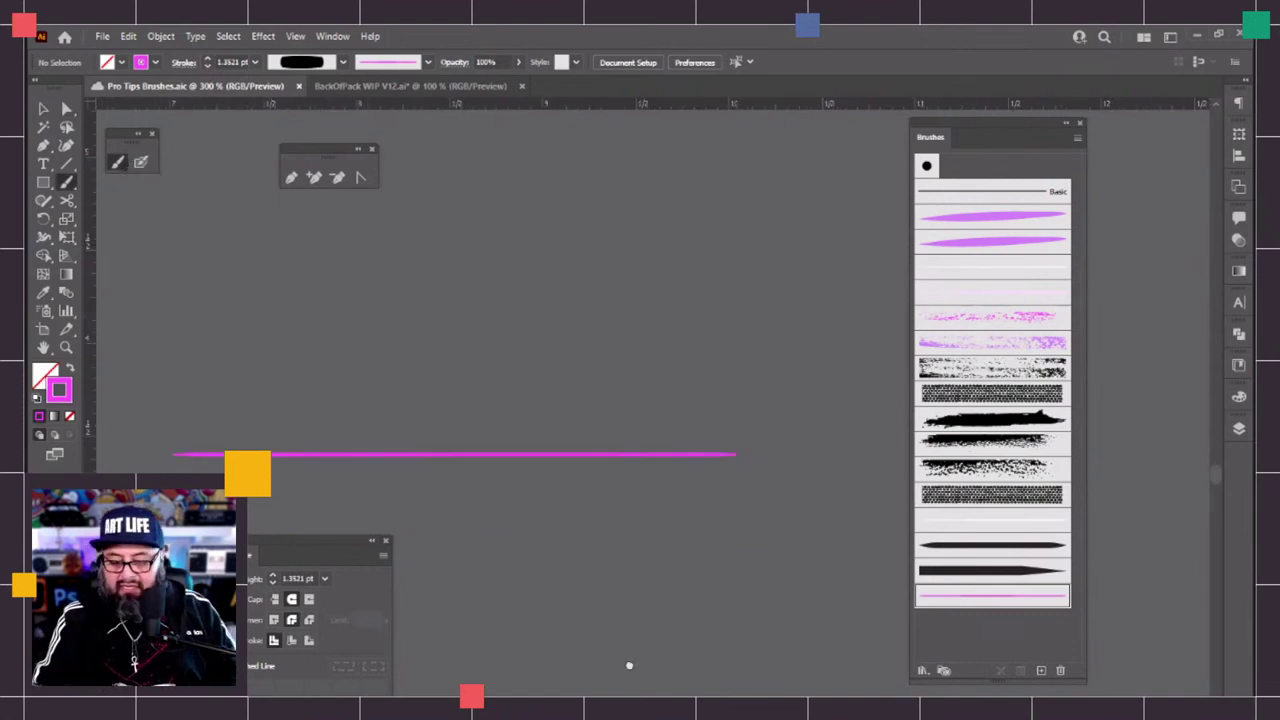
pyautogui.moveTo(1018, 158); pyautogui.dragTo(1171, 193)
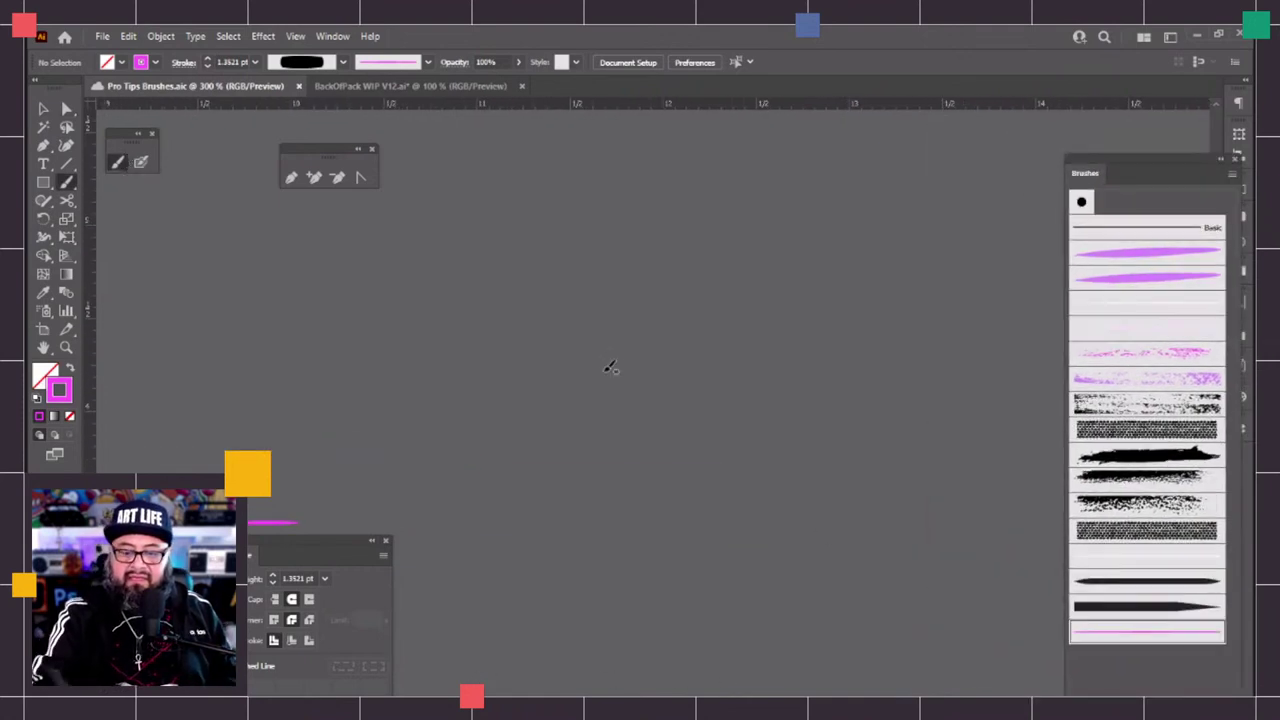
pyautogui.moveTo(568, 380); pyautogui.dragTo(618, 522)
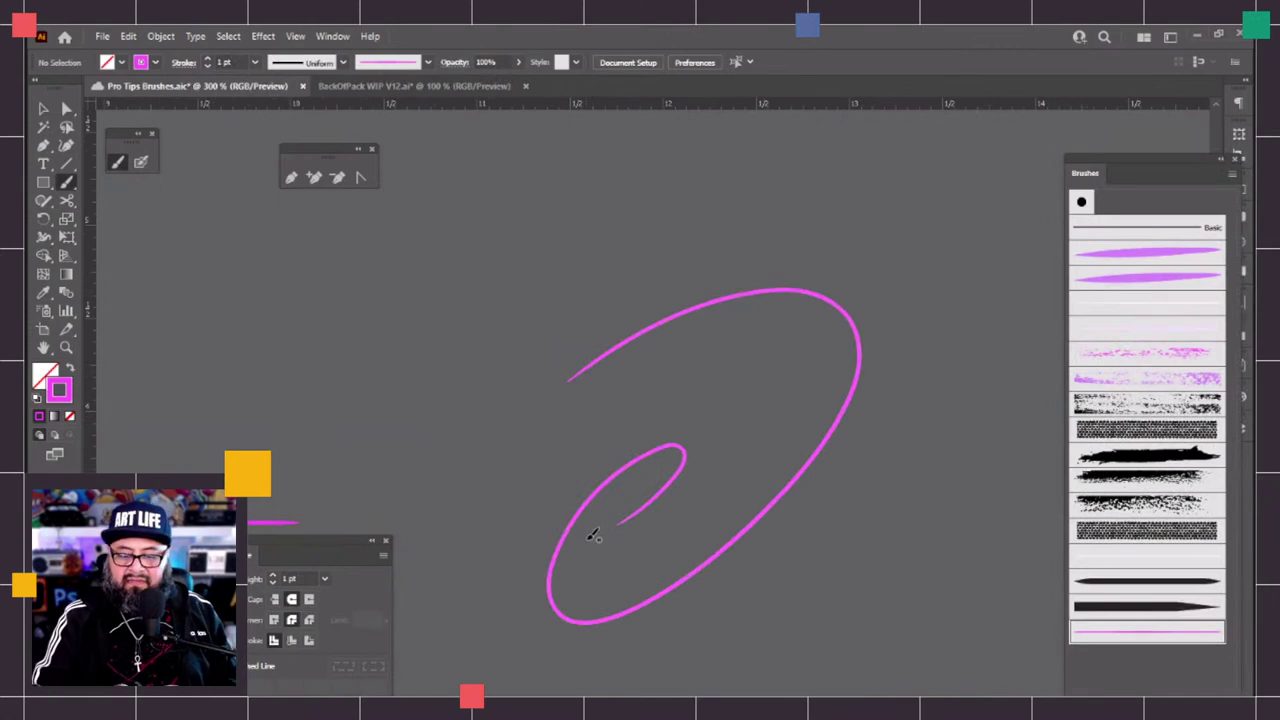
# Choose the second thick purple tapered brush and paint a similar spiral to the right of the thin one for comparison
pyautogui.moveTo(291, 553); pyautogui.dragTo(355, 327)
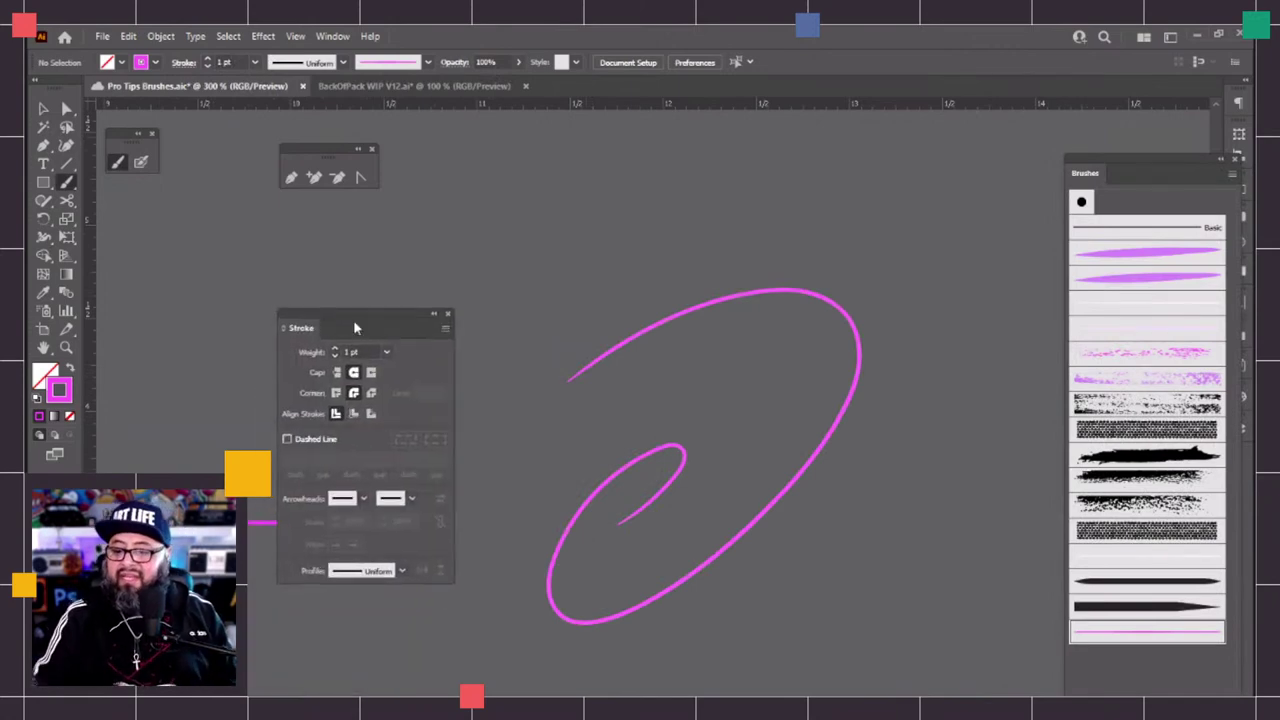
pyautogui.click(1126, 281)
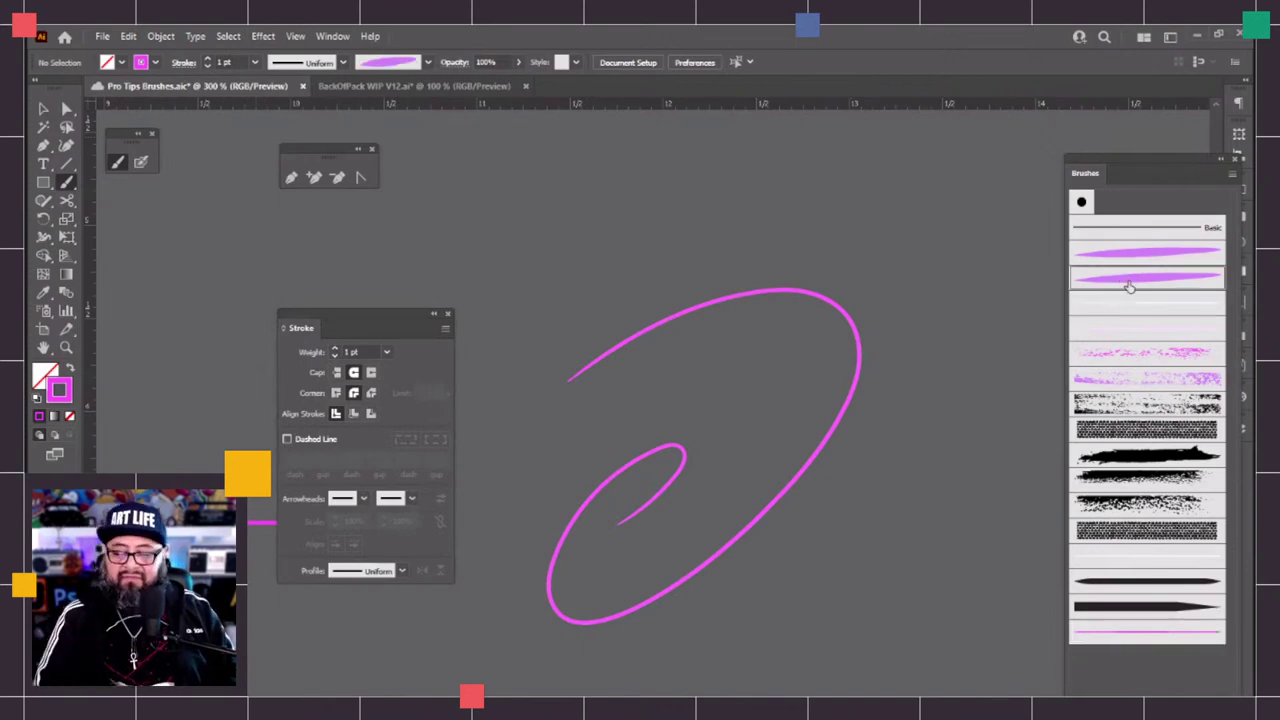
pyautogui.hscroll(8, 700, 666)
pyautogui.scroll(3, 700, 666)
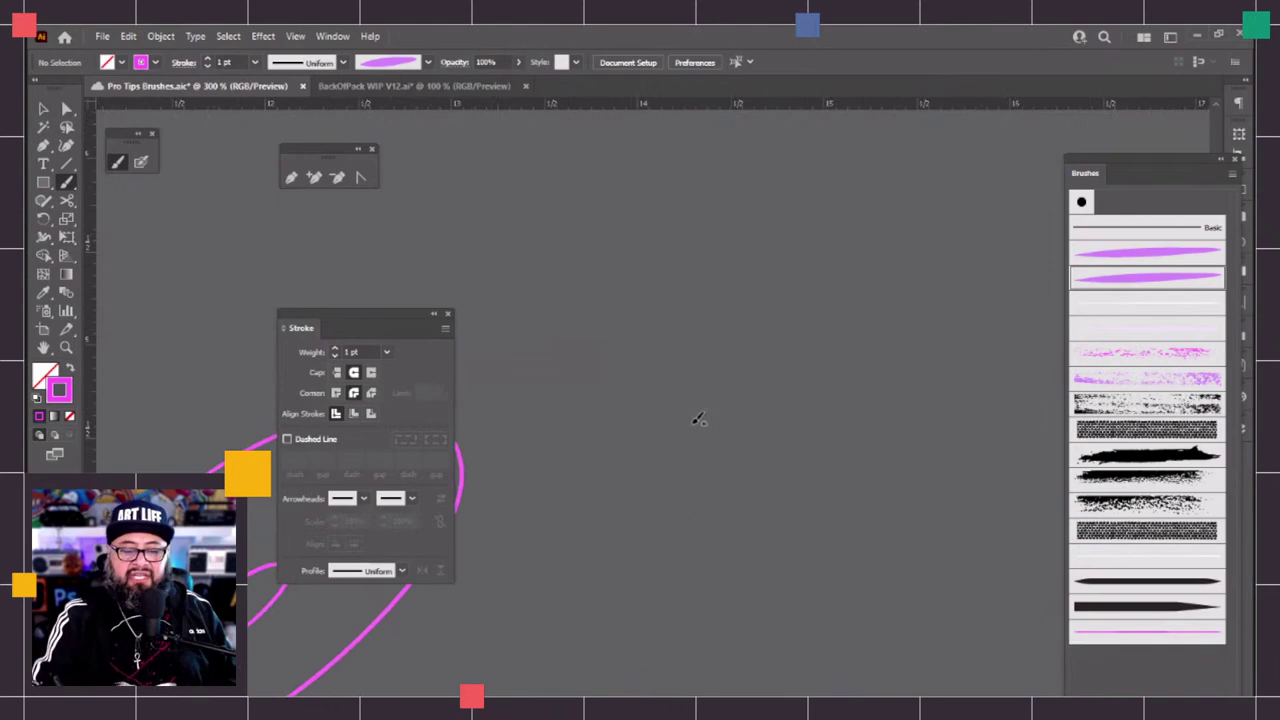
pyautogui.moveTo(683, 373)
pyautogui.mouseDown()
pyautogui.moveTo(890, 420)
pyautogui.moveTo(634, 659)
pyautogui.moveTo(742, 566)
pyautogui.mouseUp()
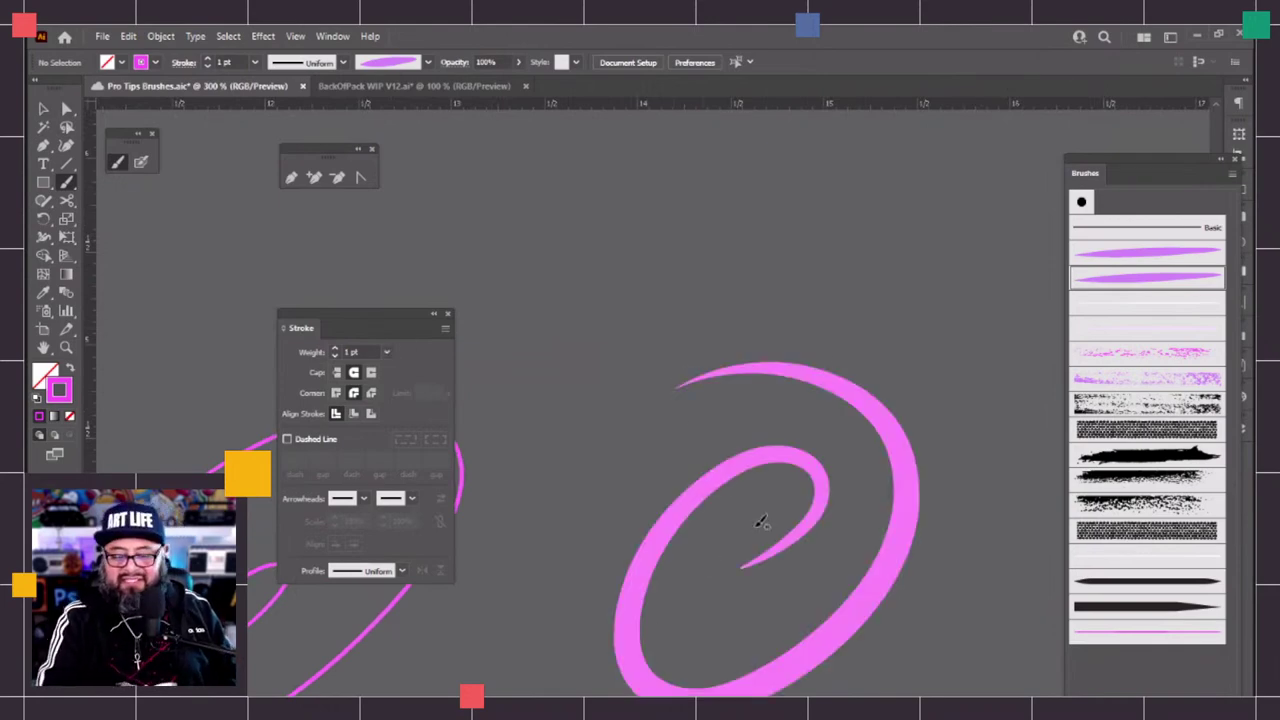
# Move the floating Stroke and Brushes panels to clear space around the two spirals
pyautogui.moveTo(311, 328); pyautogui.dragTo(523, 190)
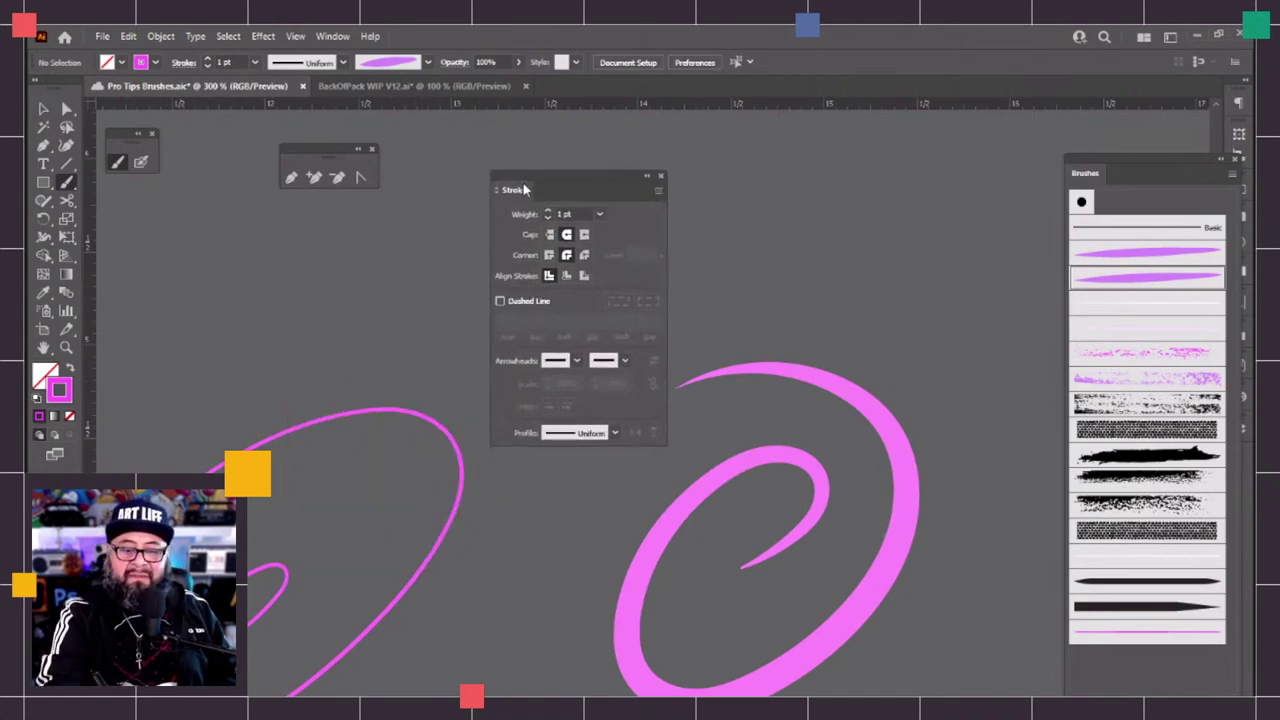
pyautogui.press('a')
pyautogui.moveTo(1076, 174); pyautogui.dragTo(944, 140)
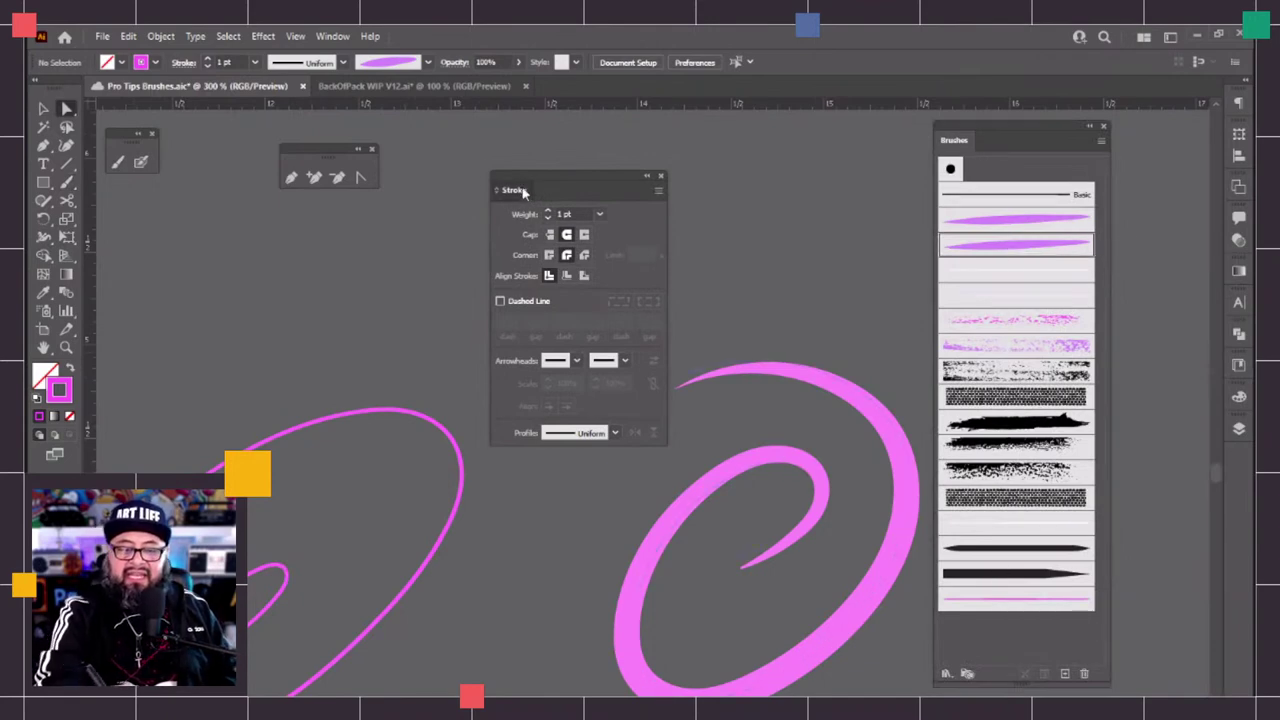
pyautogui.moveTo(523, 193); pyautogui.dragTo(509, 173)
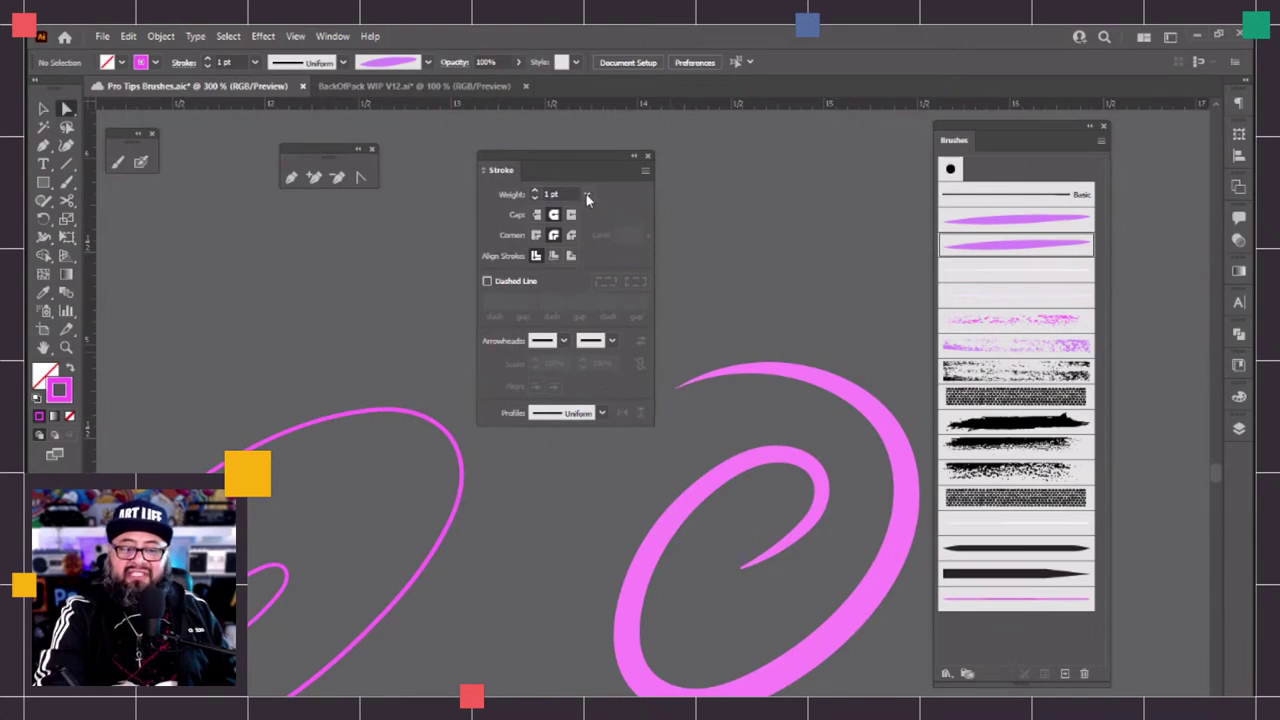
# Reduce the stroke weight of the thick purple spiral to 0.25 pt and deselect it
pyautogui.click(786, 565)
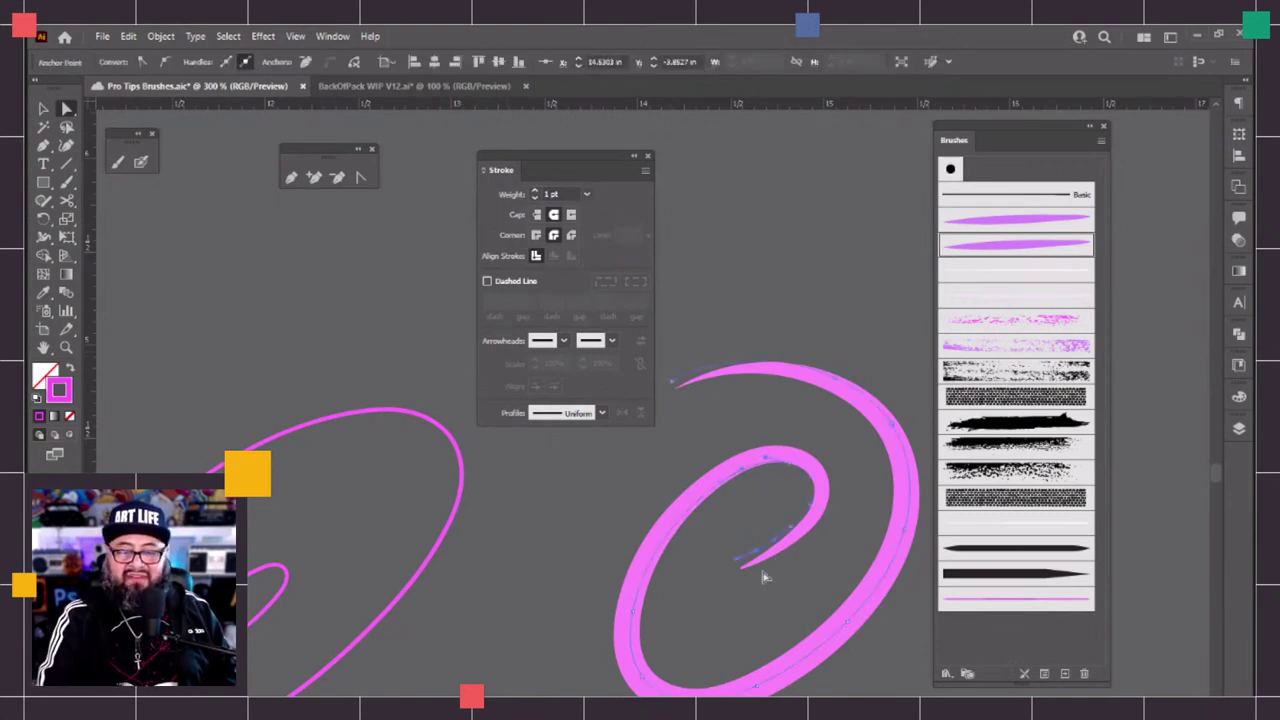
pyautogui.click(333, 637)
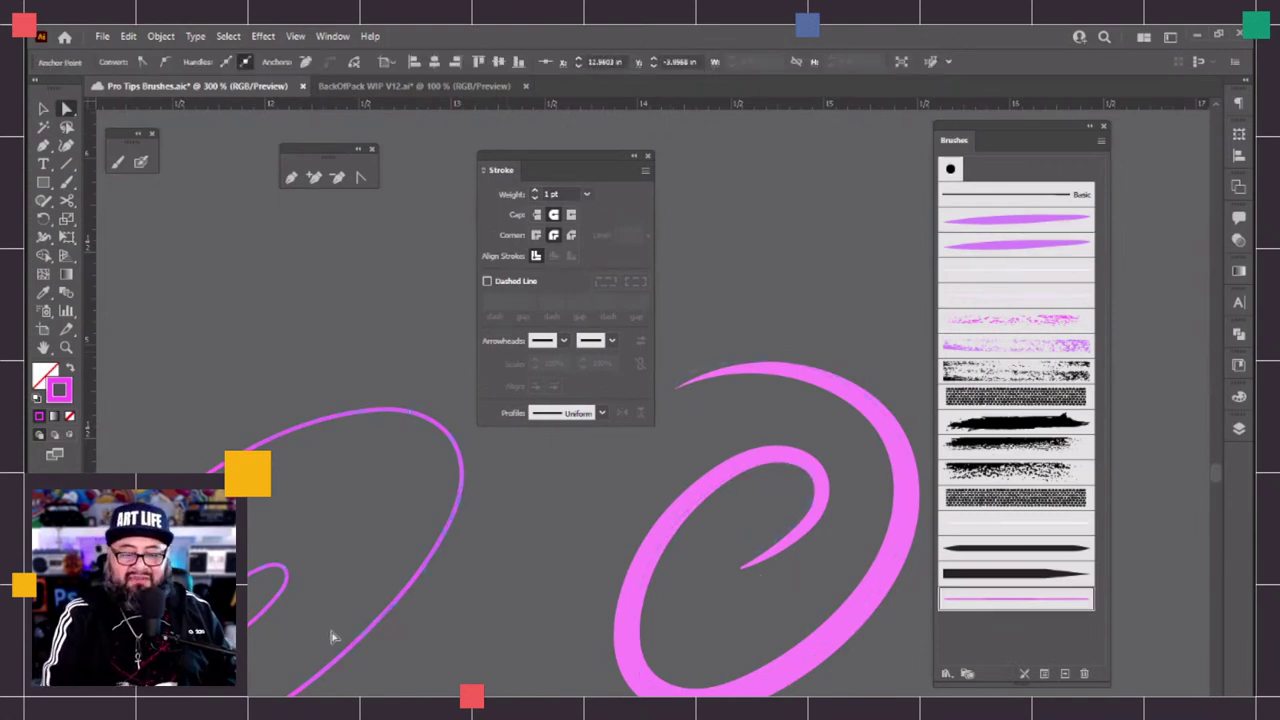
pyautogui.click(708, 606)
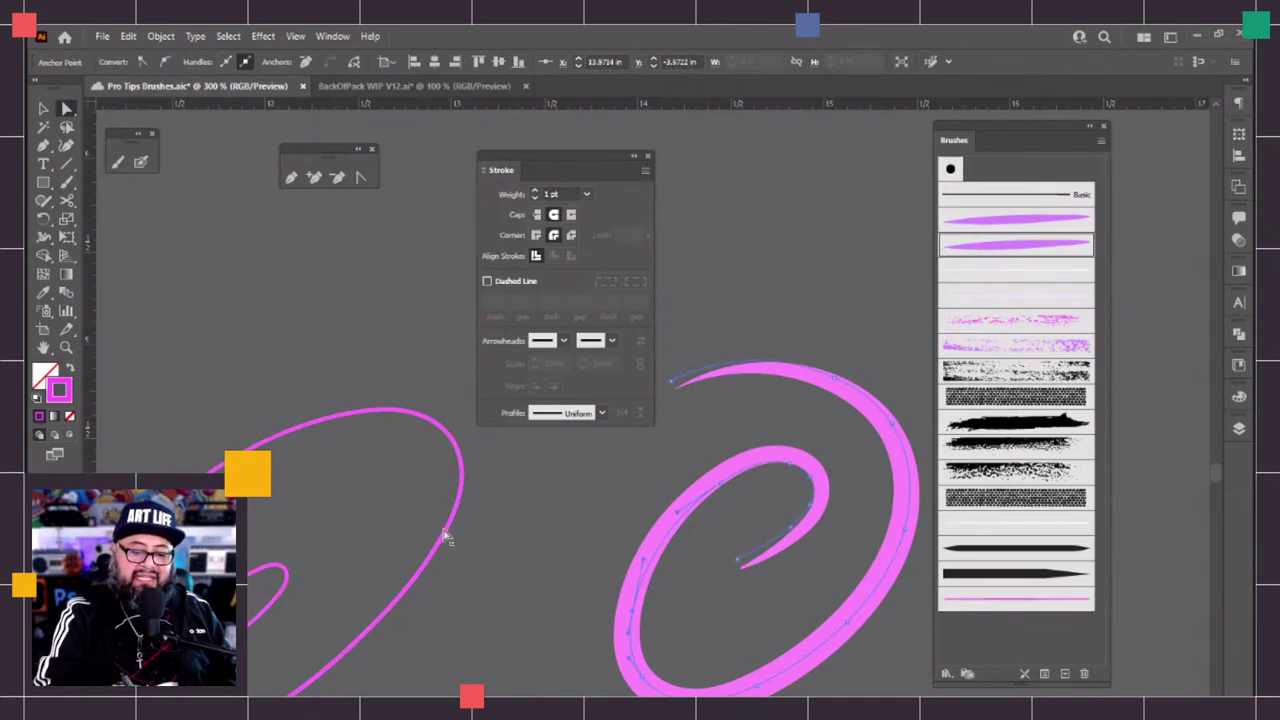
pyautogui.click(588, 195)
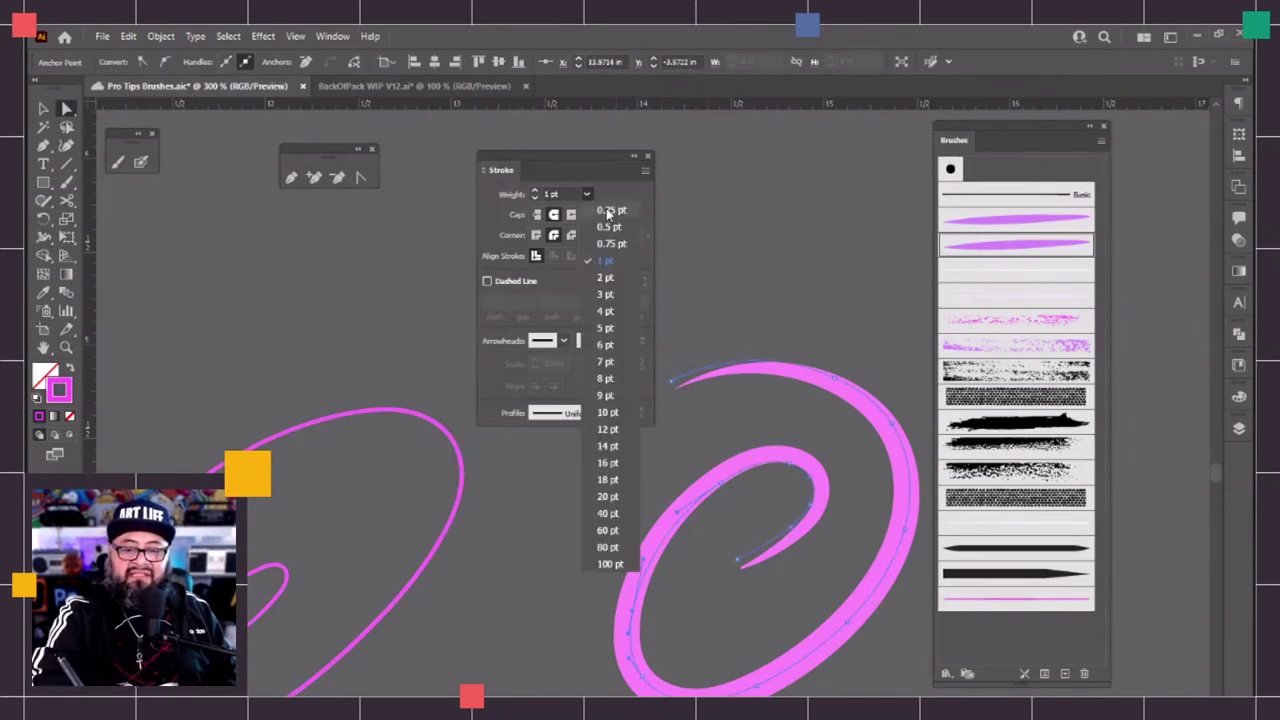
pyautogui.click(607, 211)
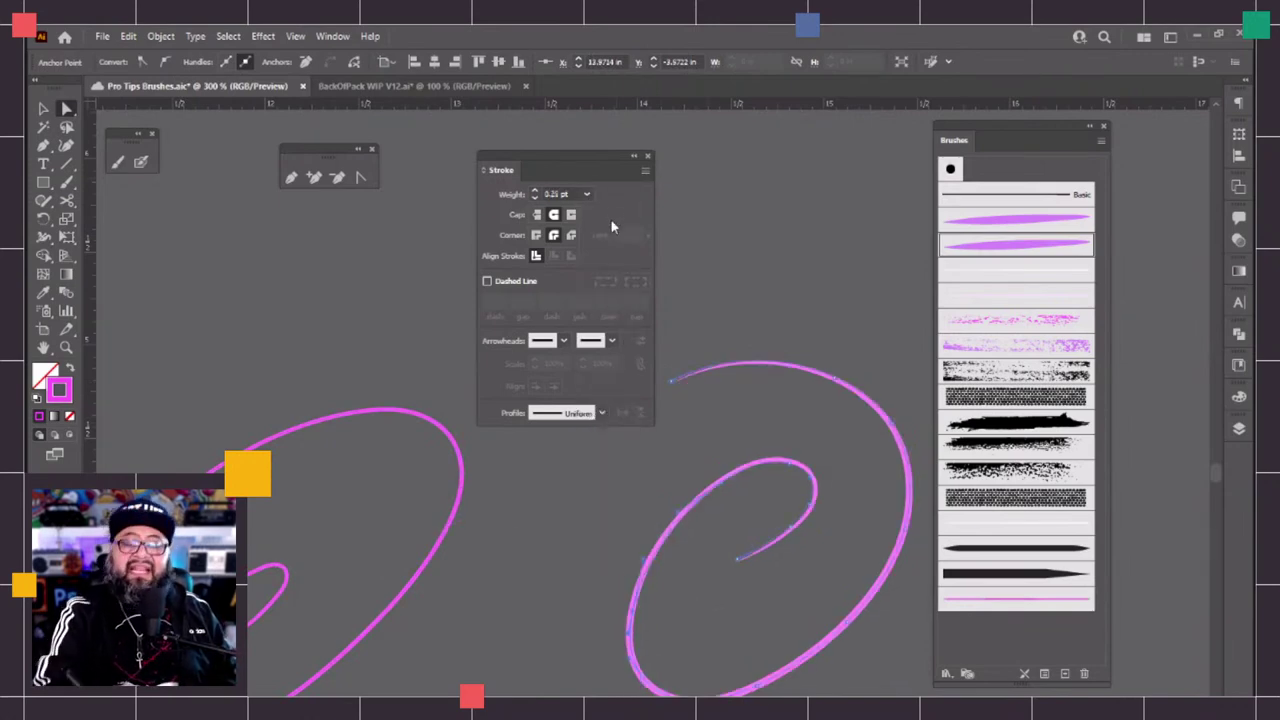
pyautogui.click(508, 660)
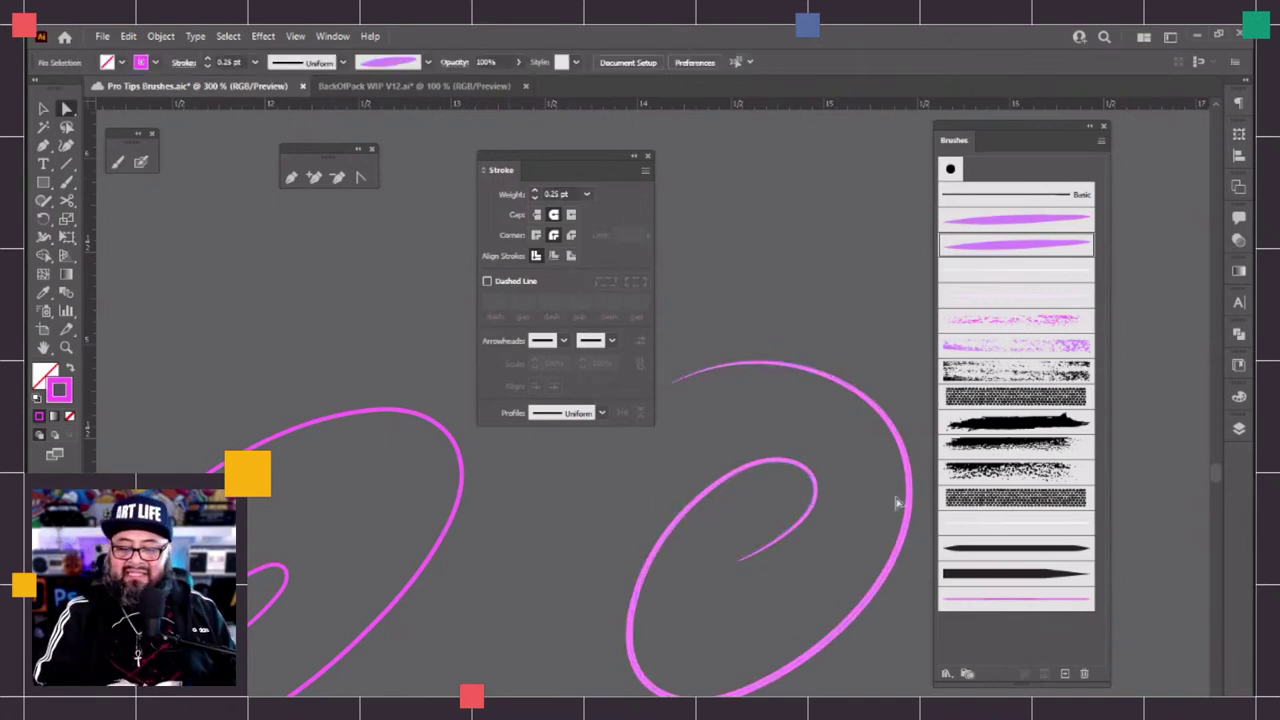
# Set the purple spiral's stroke weight to 0.125 pt, deselect it, and review the preset weights
pyautogui.click(760, 466)
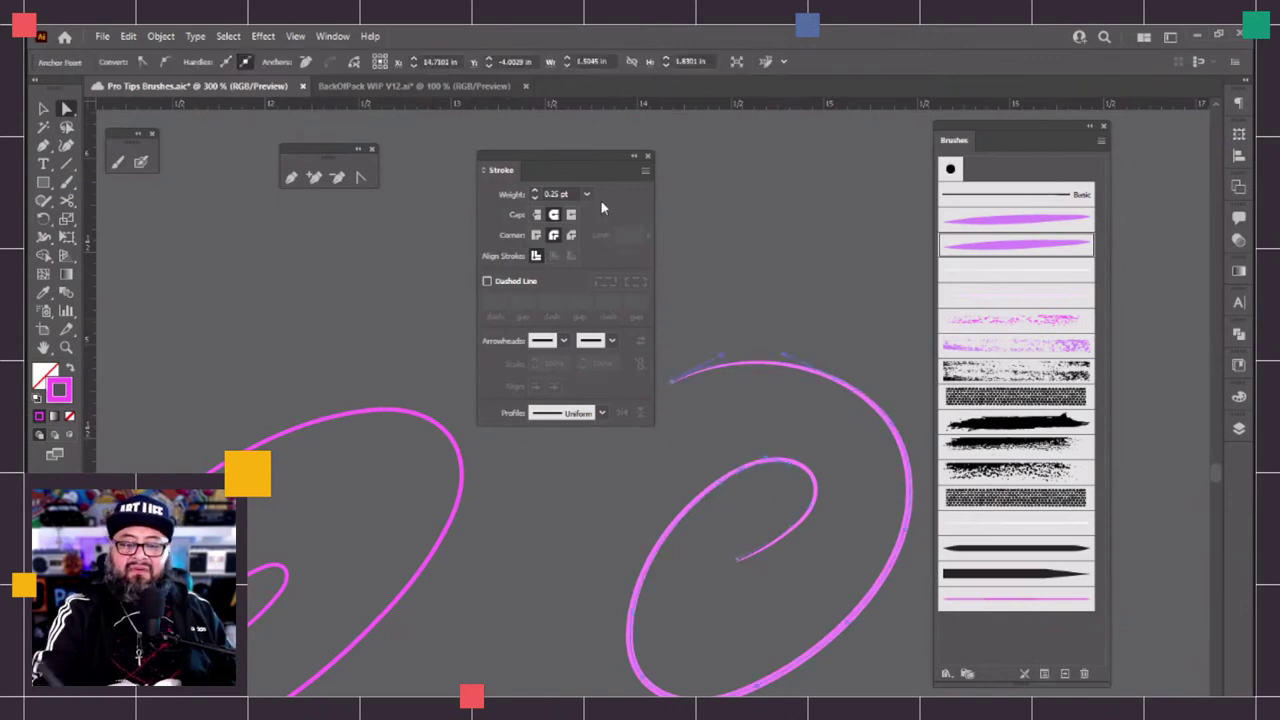
pyautogui.click(556, 193)
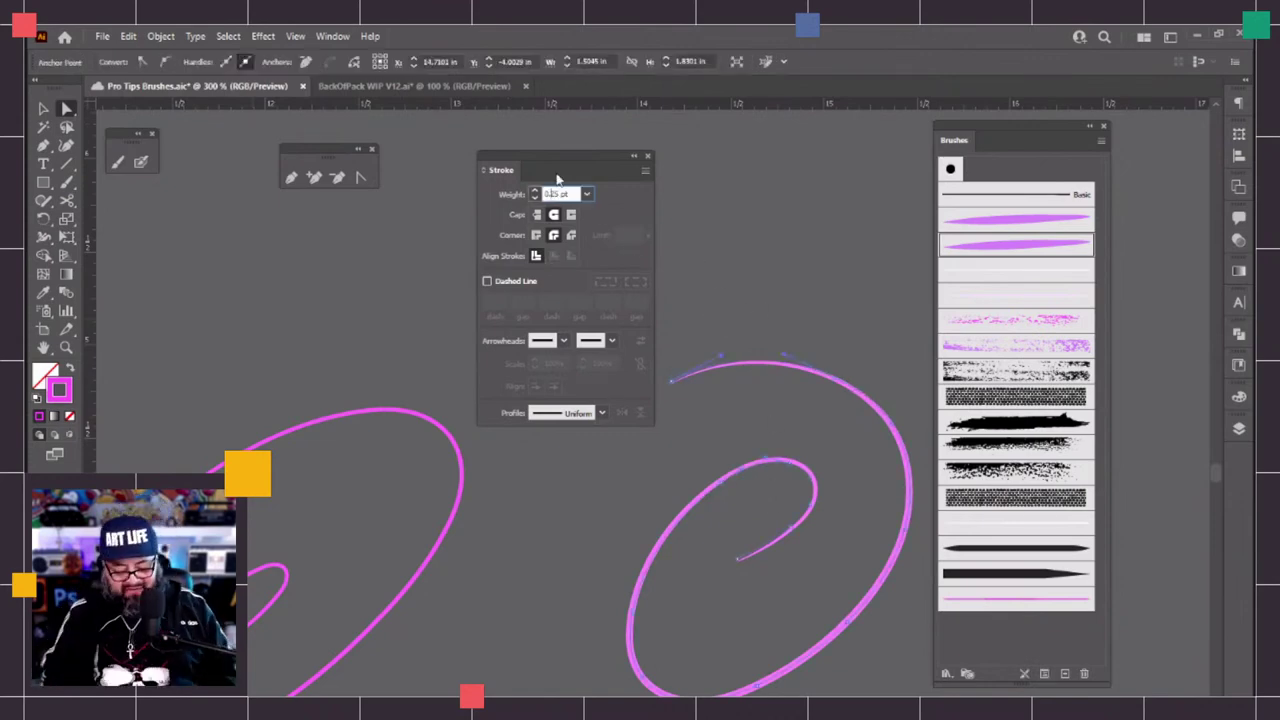
pyautogui.write('0.125')
pyautogui.press('Return')
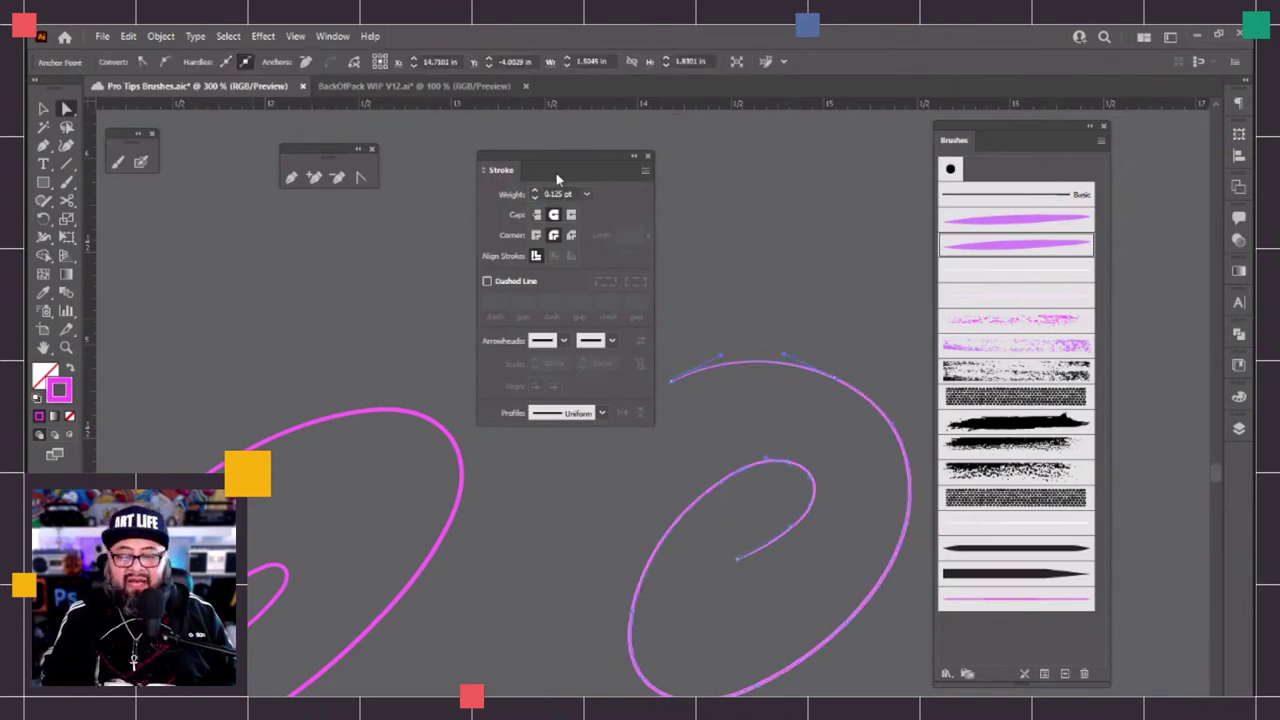
pyautogui.click(536, 686)
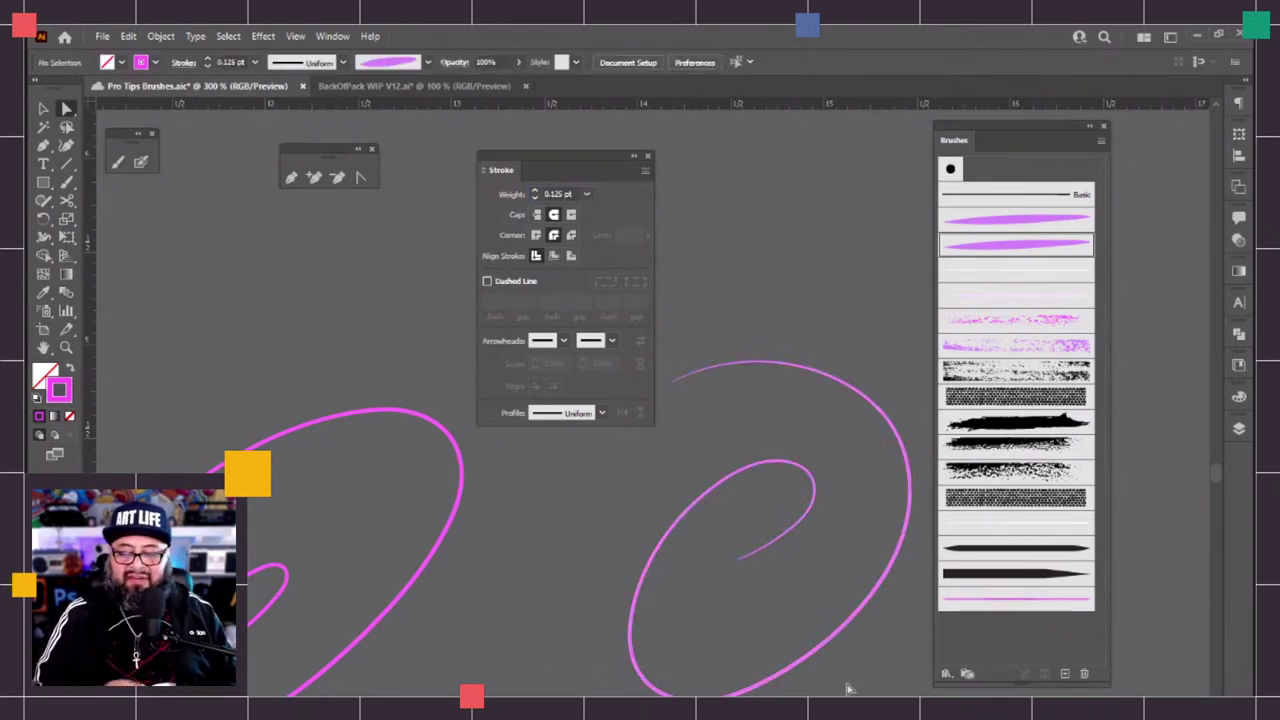
pyautogui.click(586, 194)
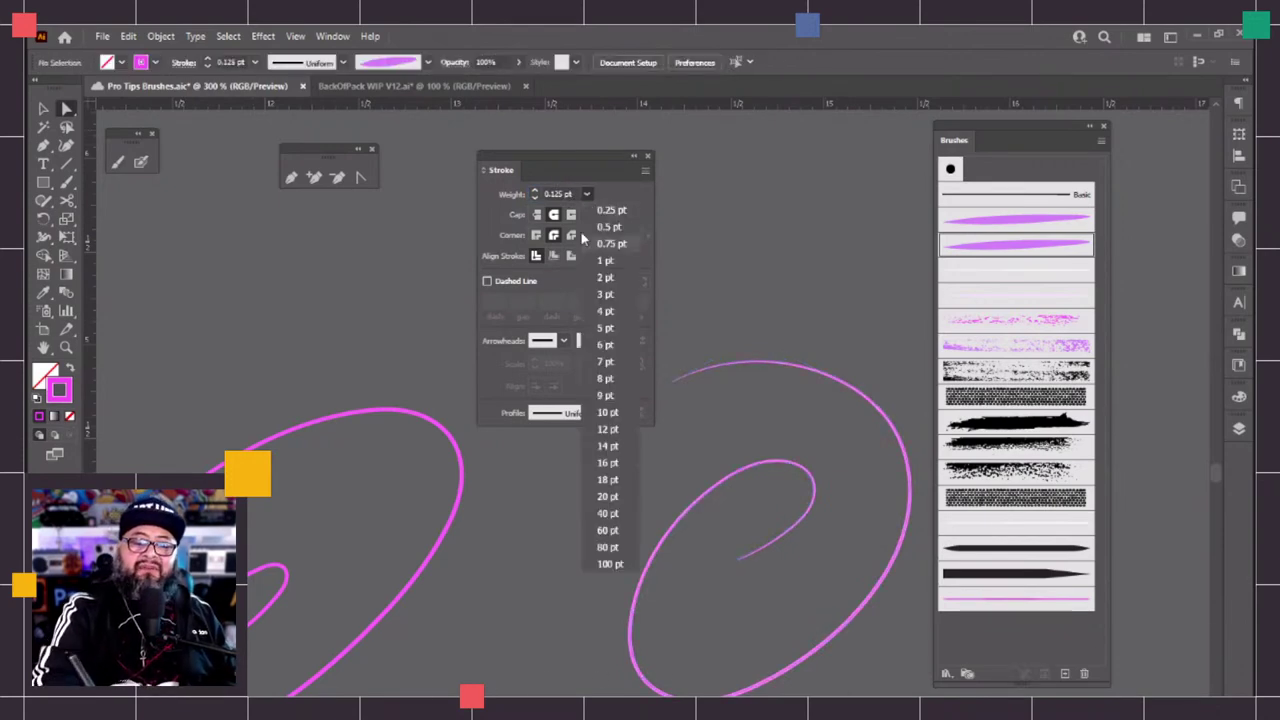
pyautogui.click(608, 191)
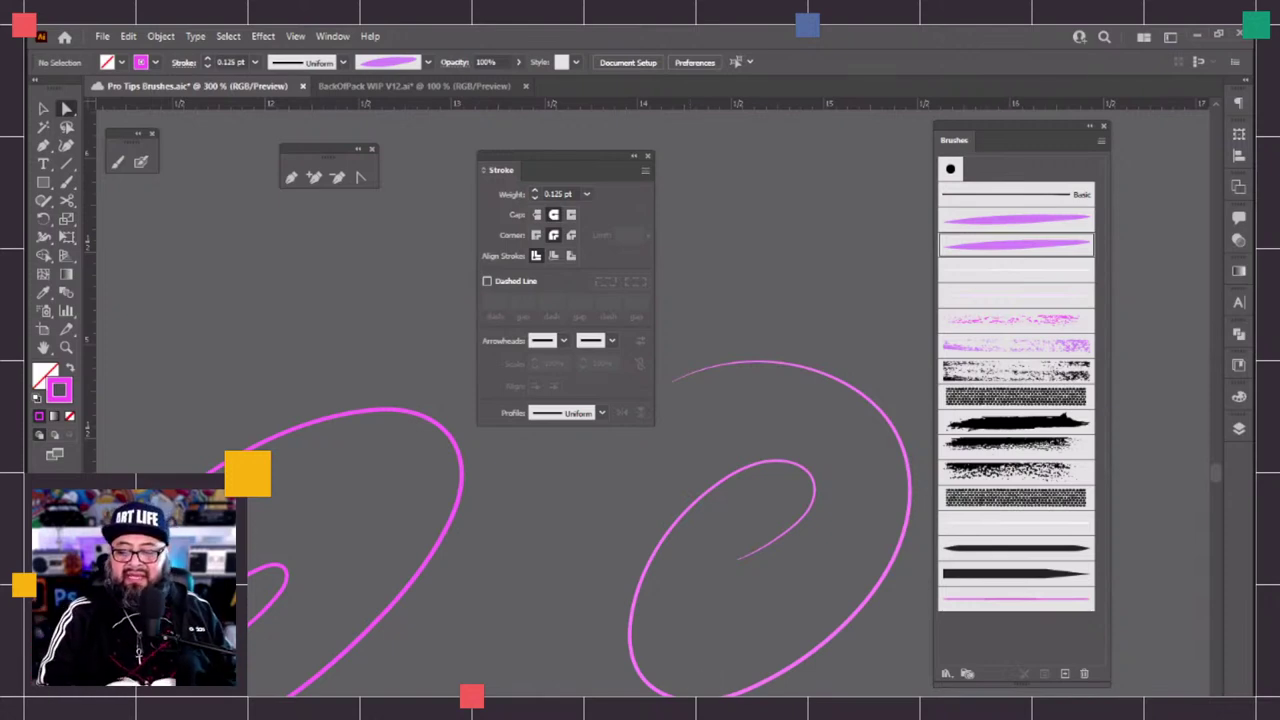
# Select both comparison spirals and delete them
pyautogui.click(645, 663)
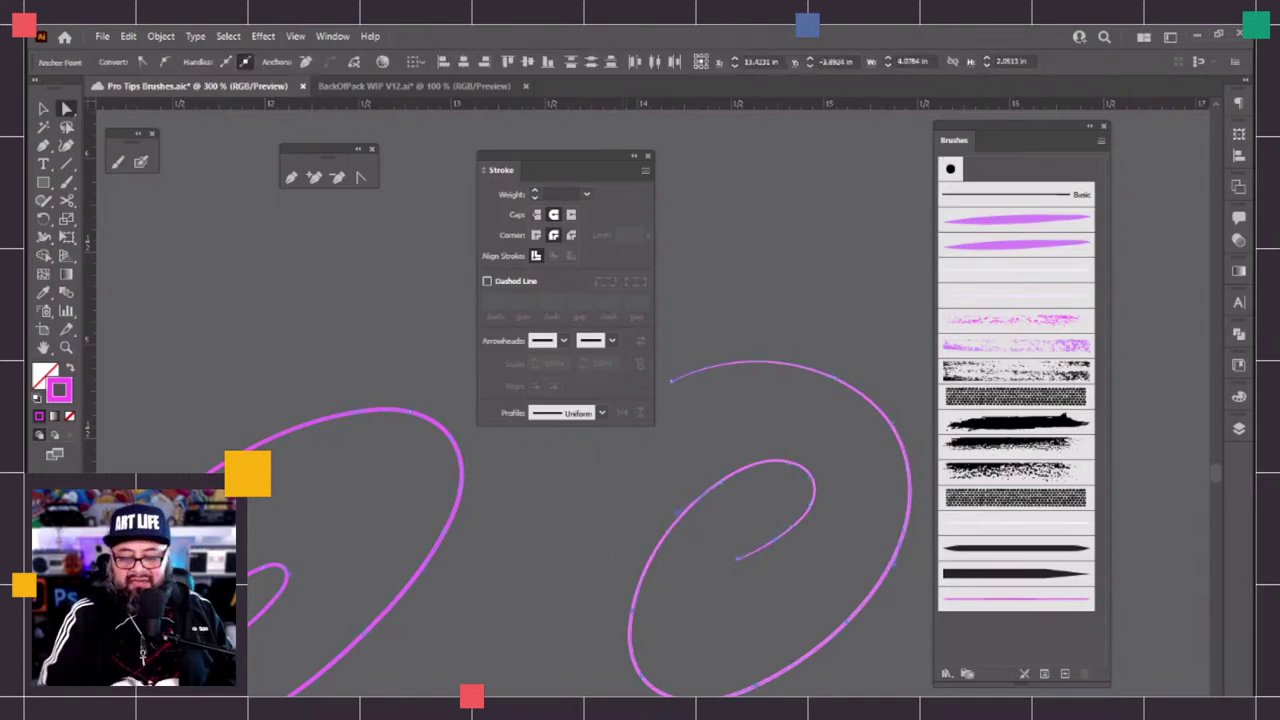
pyautogui.hotkey('ctrl', 'a')
pyautogui.press('Delete')
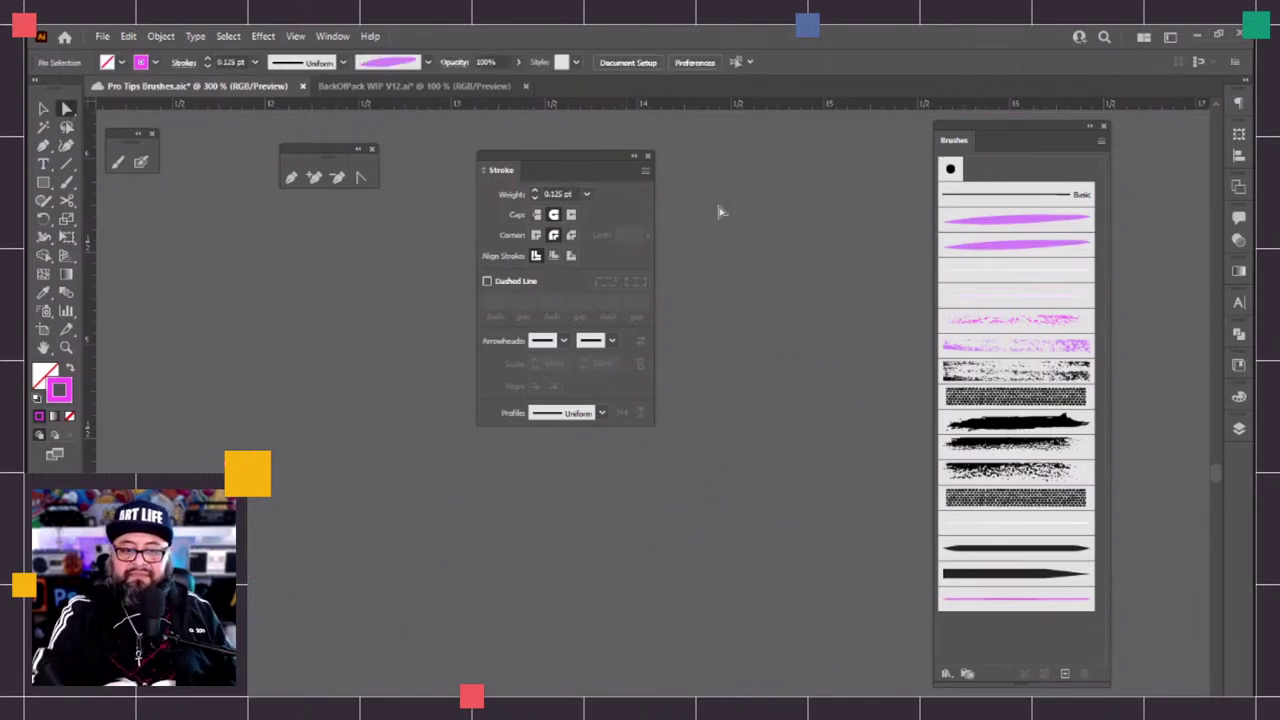
# Choose the thin pink art brush with the Paintbrush tool and move the floating brush tools closer to the Stroke panel
pyautogui.click(1017, 603)
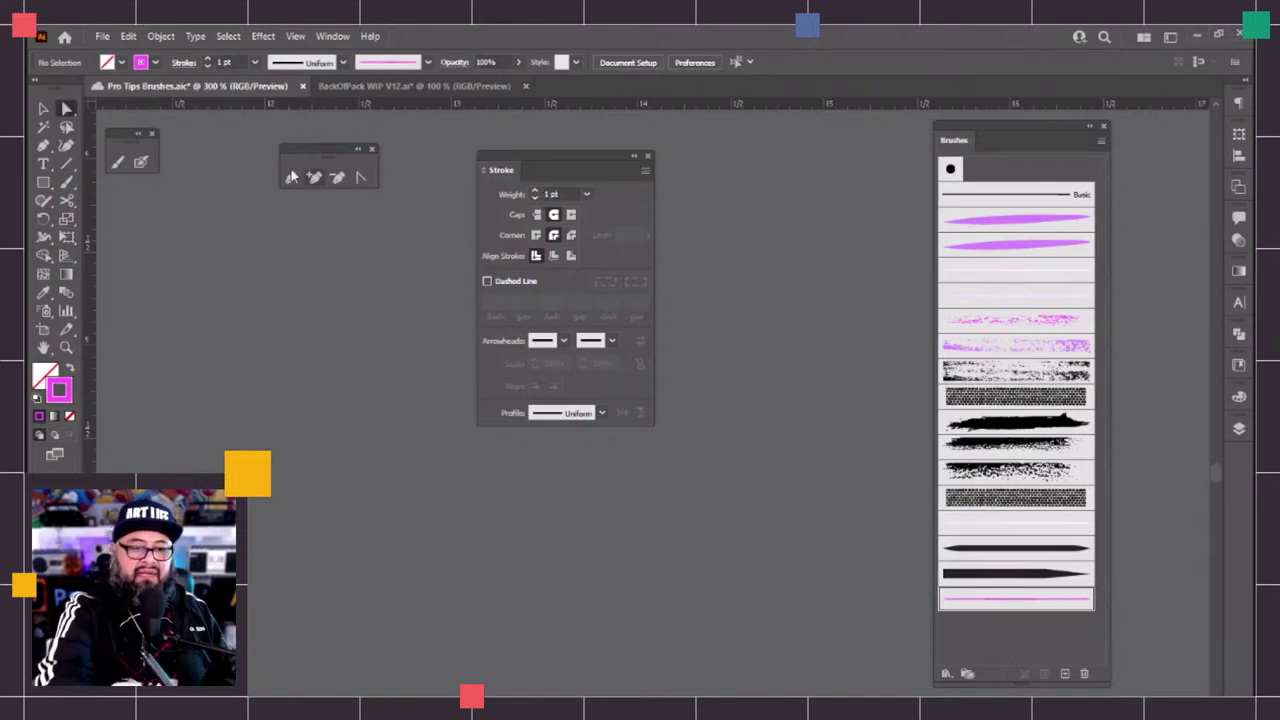
pyautogui.click(116, 164)
pyautogui.moveTo(118, 134); pyautogui.dragTo(364, 222)
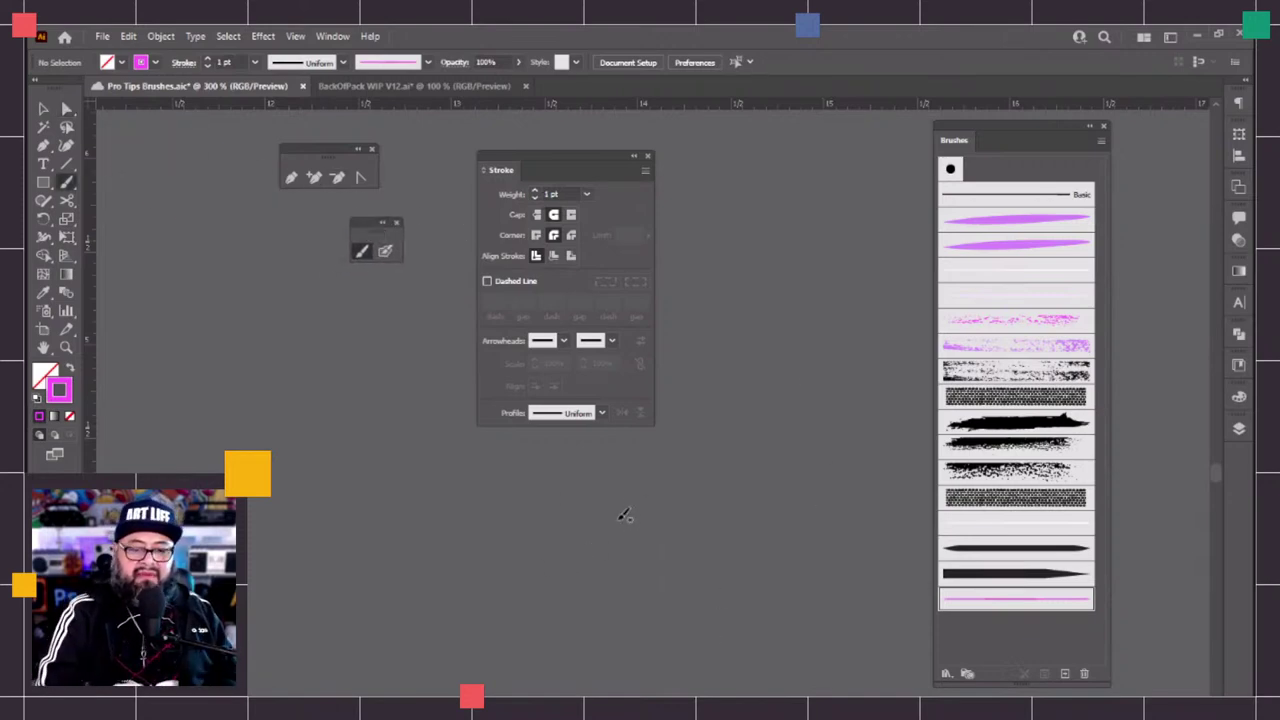
# Paint a test spiral, undo it, paint a looping curve about 1.8 in wide with a tail, and select its path
pyautogui.moveTo(770, 676); pyautogui.dragTo(556, 543)
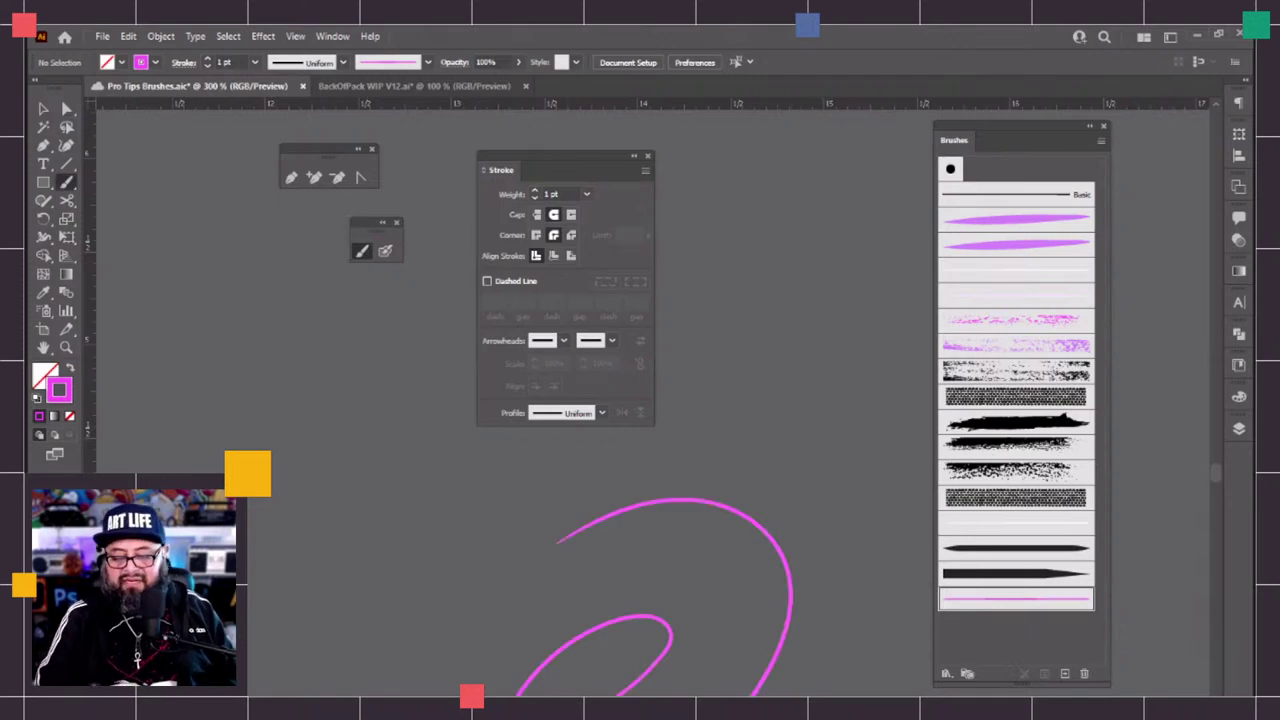
pyautogui.hotkey('ctrl', 'z')
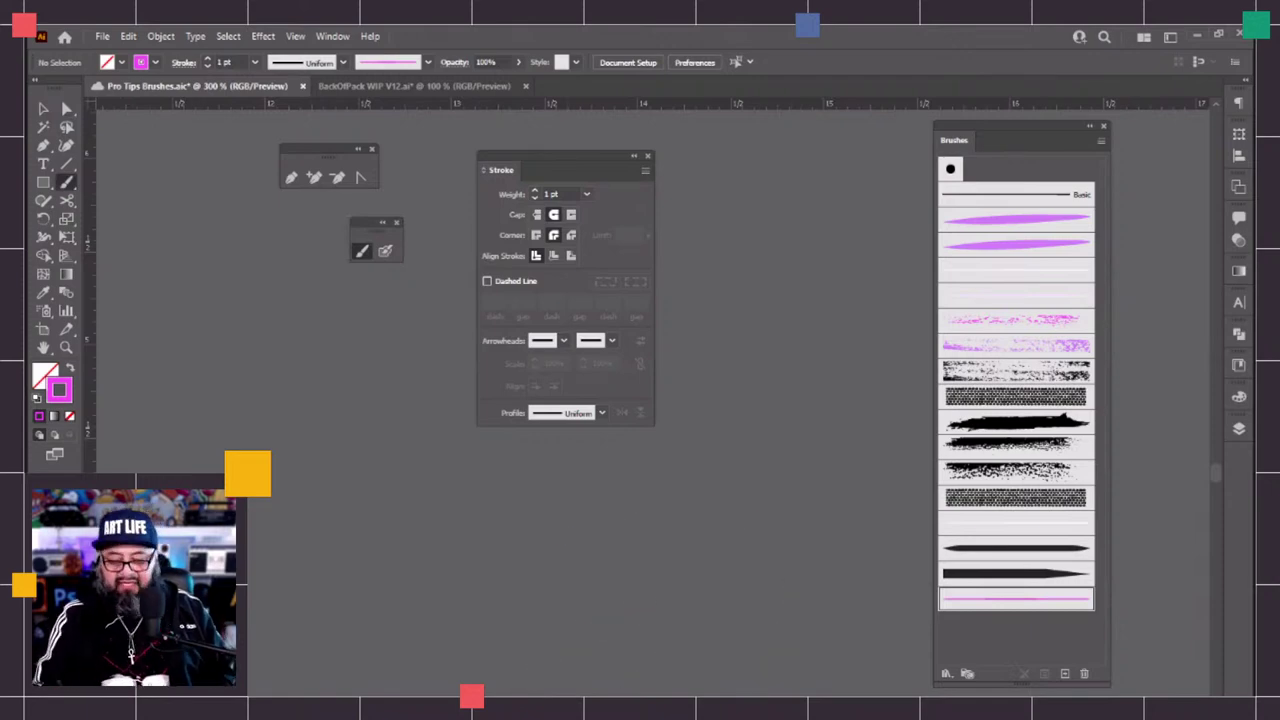
pyautogui.moveTo(556, 622); pyautogui.dragTo(535, 498)
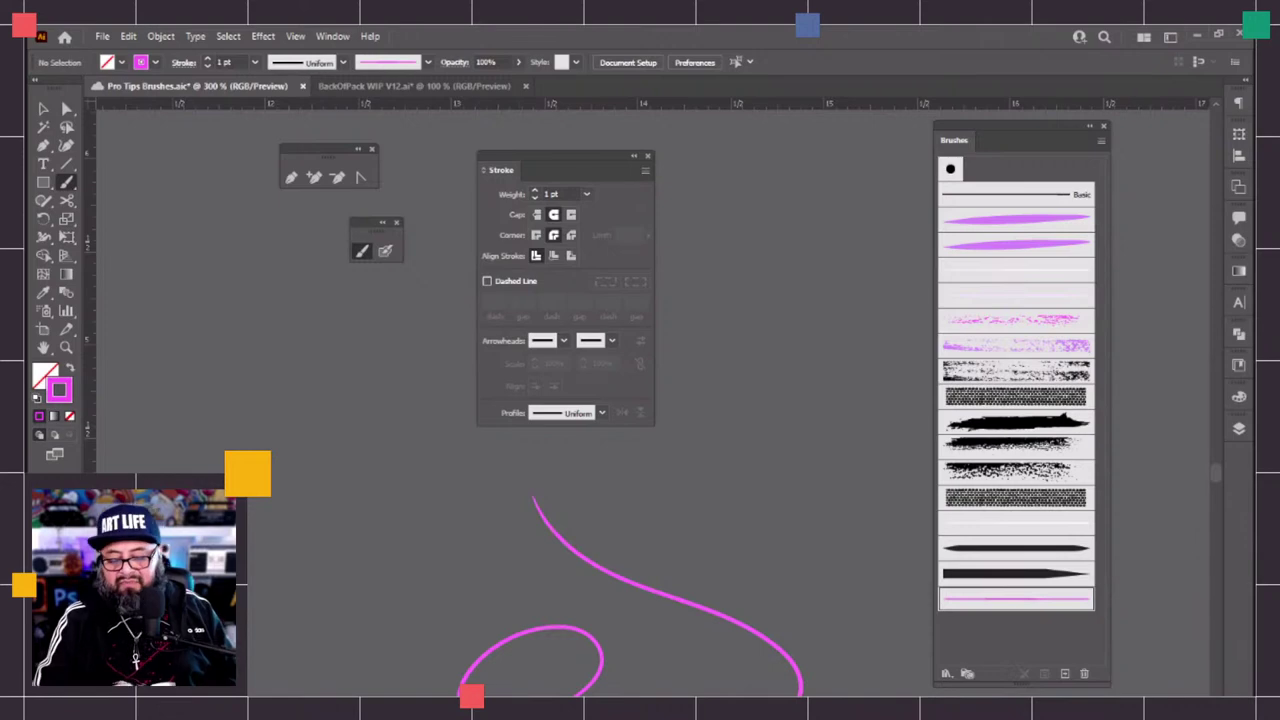
pyautogui.press('a')
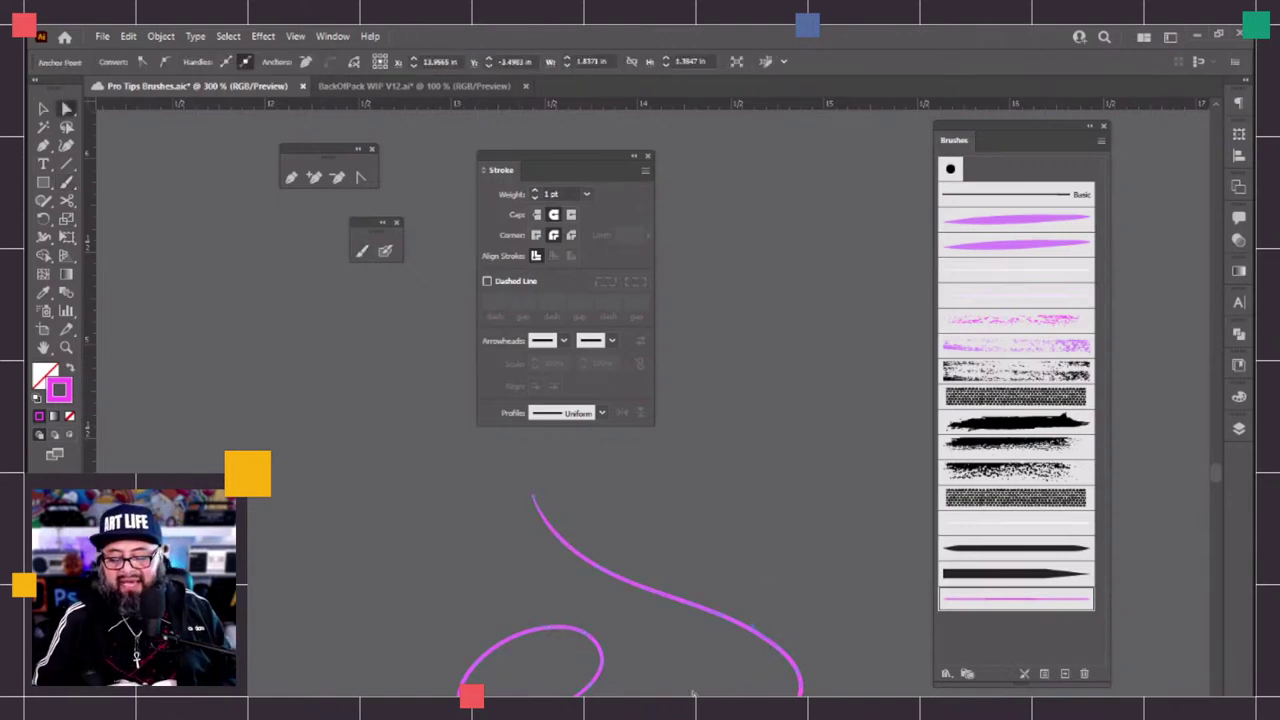
pyautogui.moveTo(706, 606); pyautogui.dragTo(686, 608)
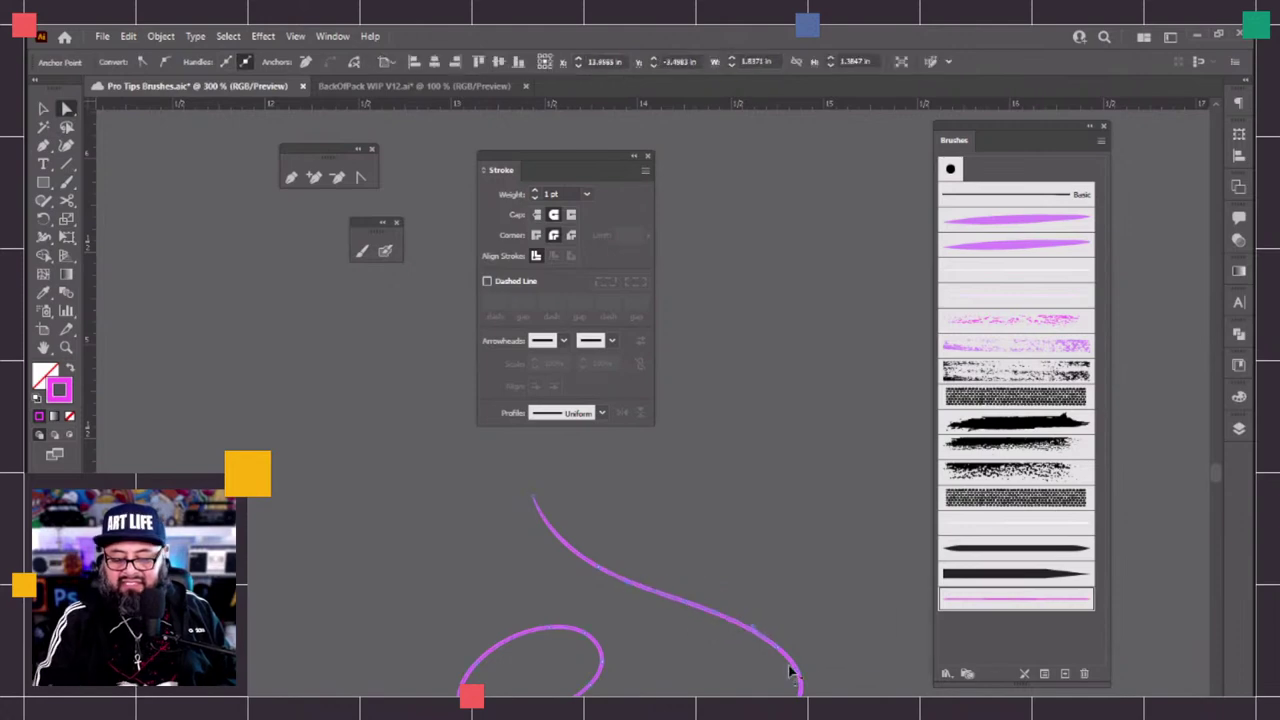
pyautogui.click(795, 677)
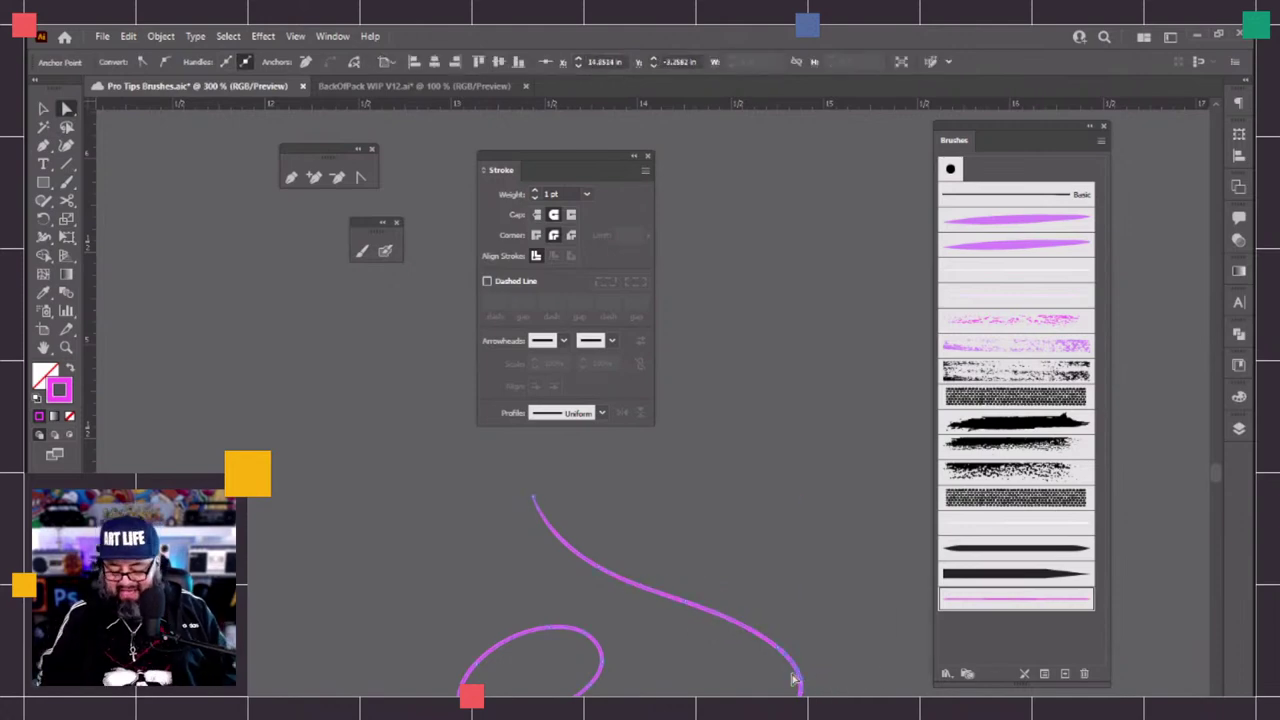
# Delete the looping test curve together with the straight pink line beside it
pyautogui.hotkey('ctrl', '-')
pyautogui.hotkey('ctrl', '-')
pyautogui.hotkey('ctrl', '-')
pyautogui.scroll(3, 818, 625)
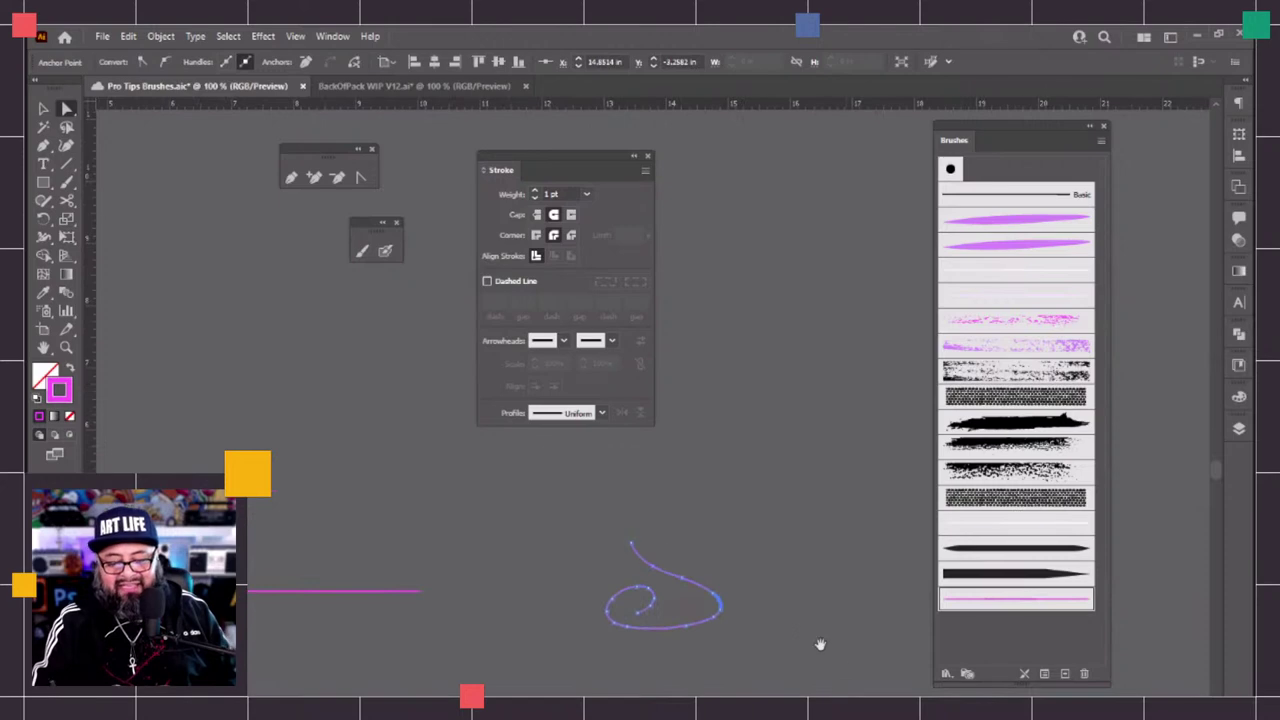
pyautogui.hscroll(-3, 815, 590)
pyautogui.hotkey('ctrl', 'a')
pyautogui.press('Delete')
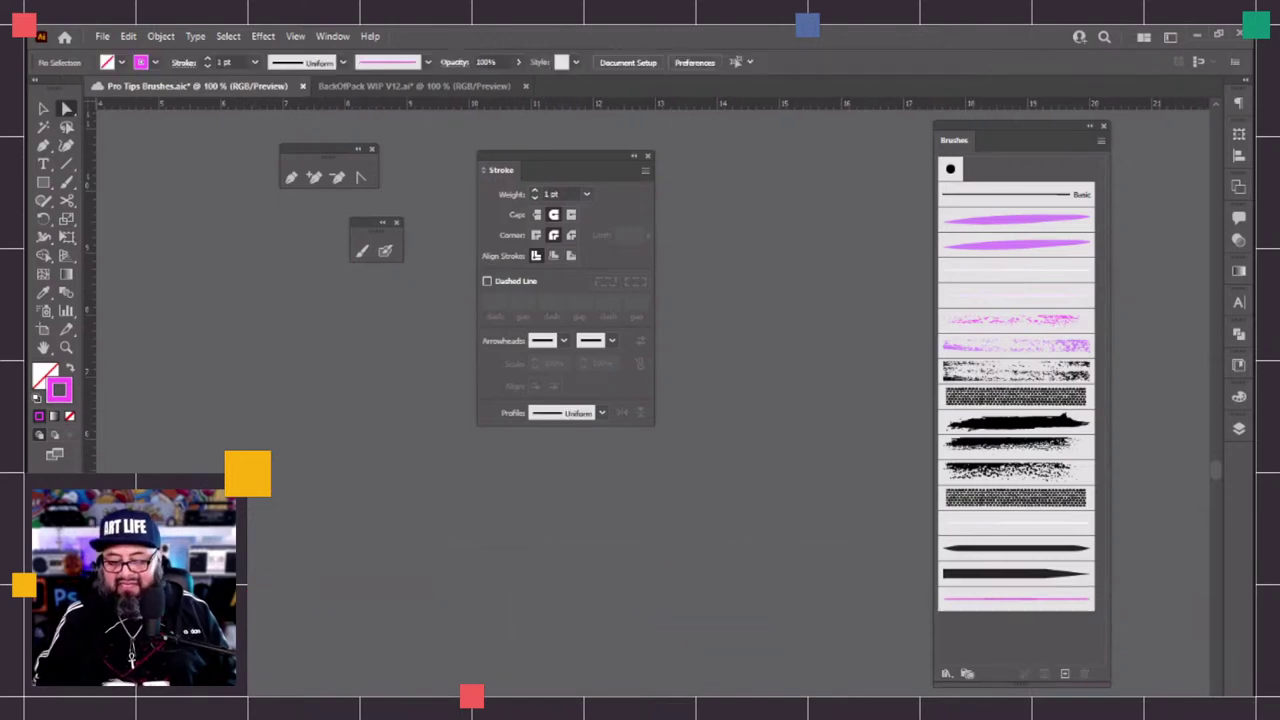
# Trace the outer edge of the Batgirl sketch's right ear down the side of the cowl with Ink Brush DTM Thin
pyautogui.scroll(-5, 700, 450)
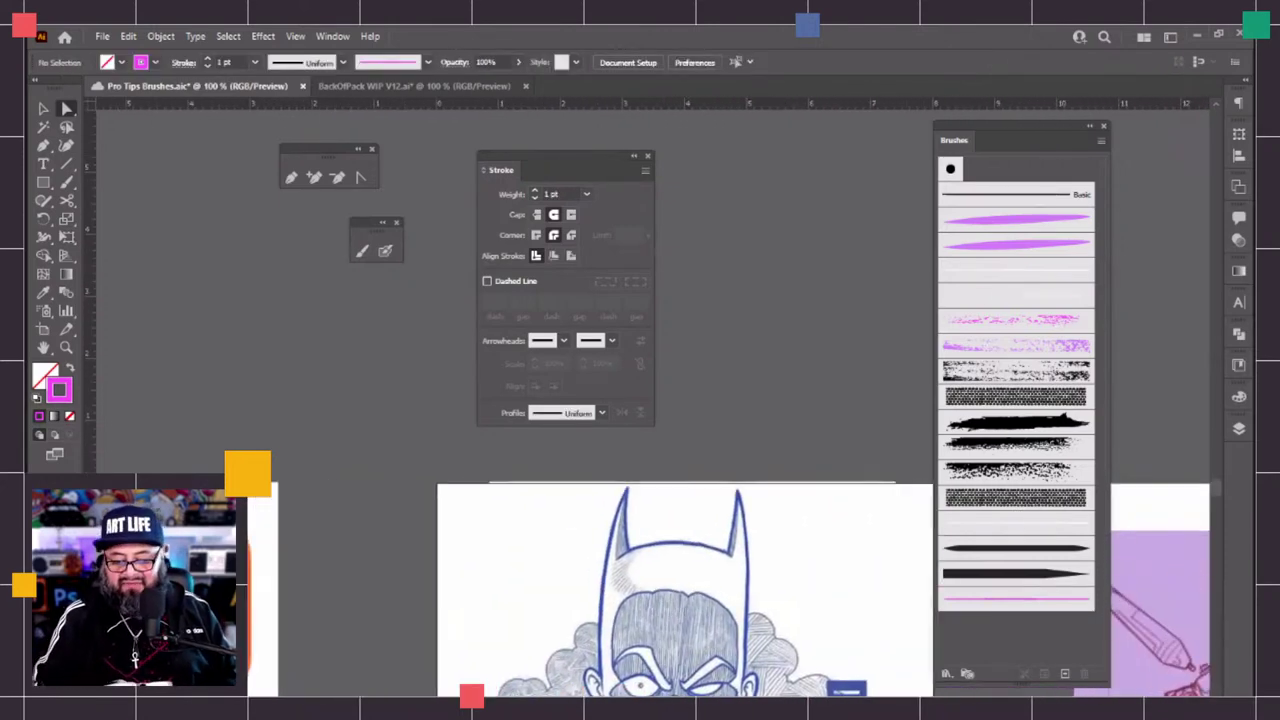
pyautogui.hotkey('ctrl', '+')
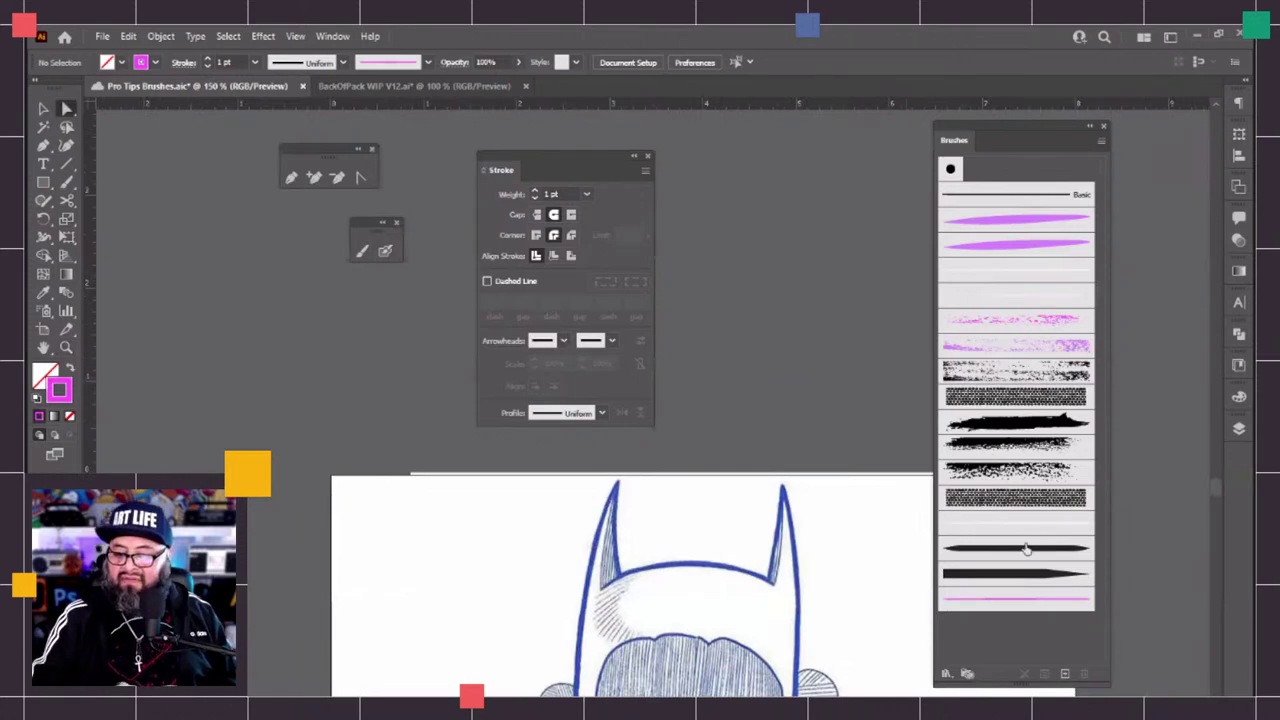
pyautogui.click(1048, 597)
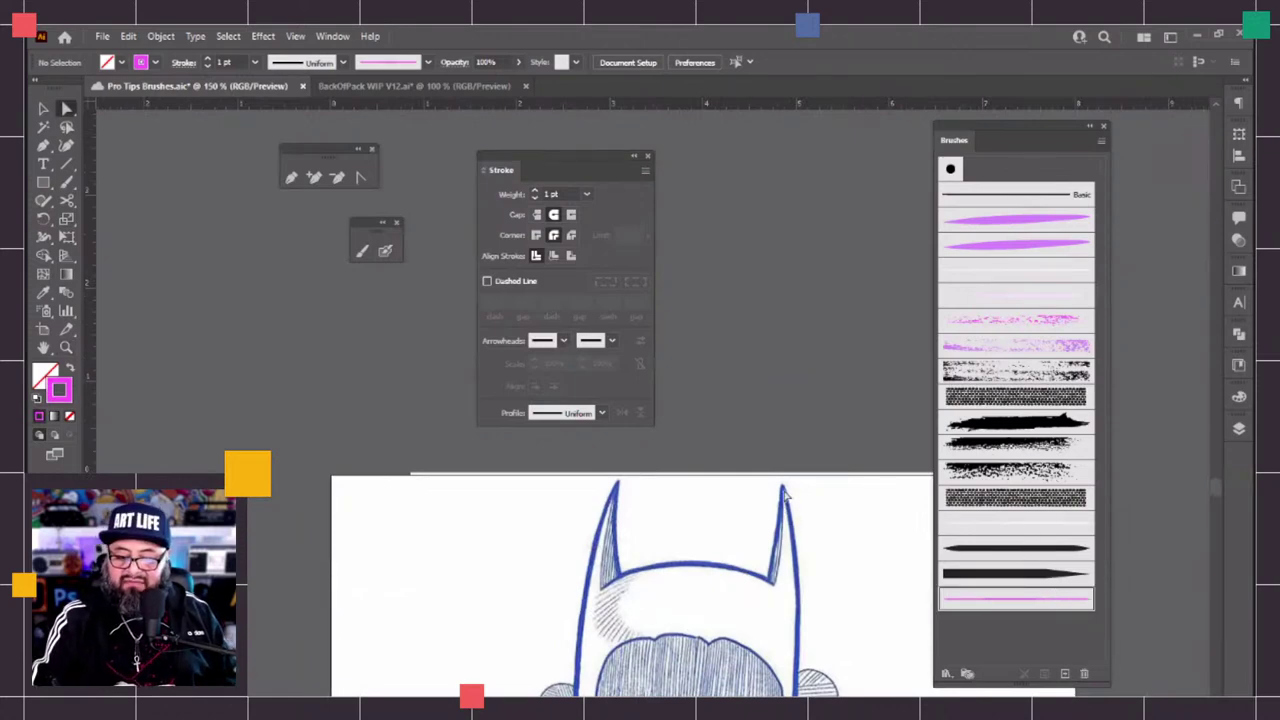
pyautogui.click(362, 250)
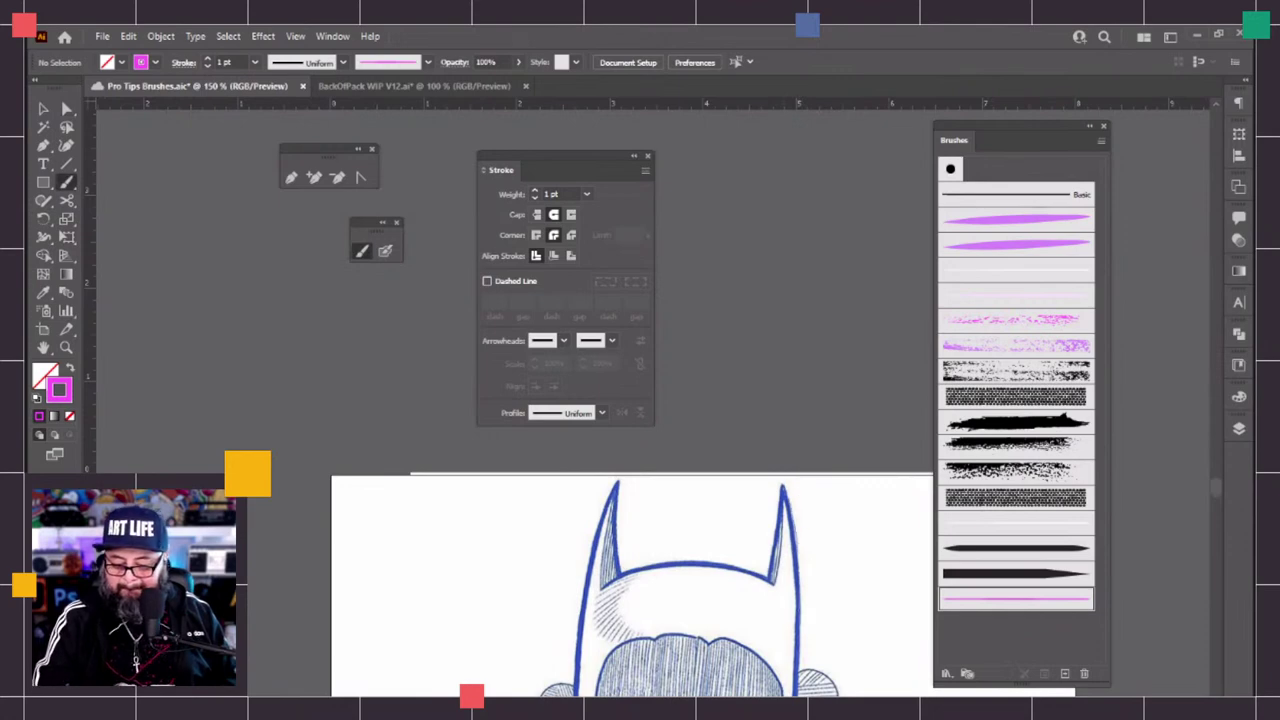
pyautogui.moveTo(786, 496); pyautogui.dragTo(798, 698)
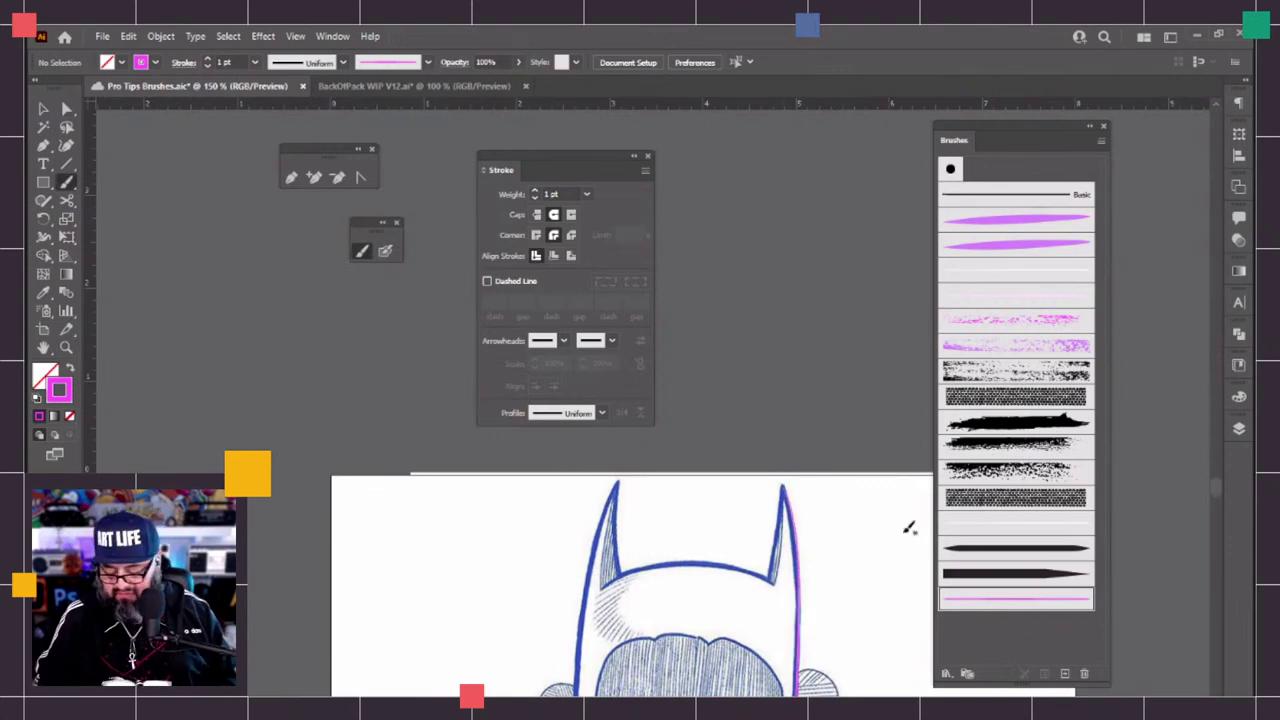
pyautogui.hotkey('ctrl', '=')
pyautogui.hotkey('ctrl', '=')
pyautogui.hscroll(3, 908, 528)
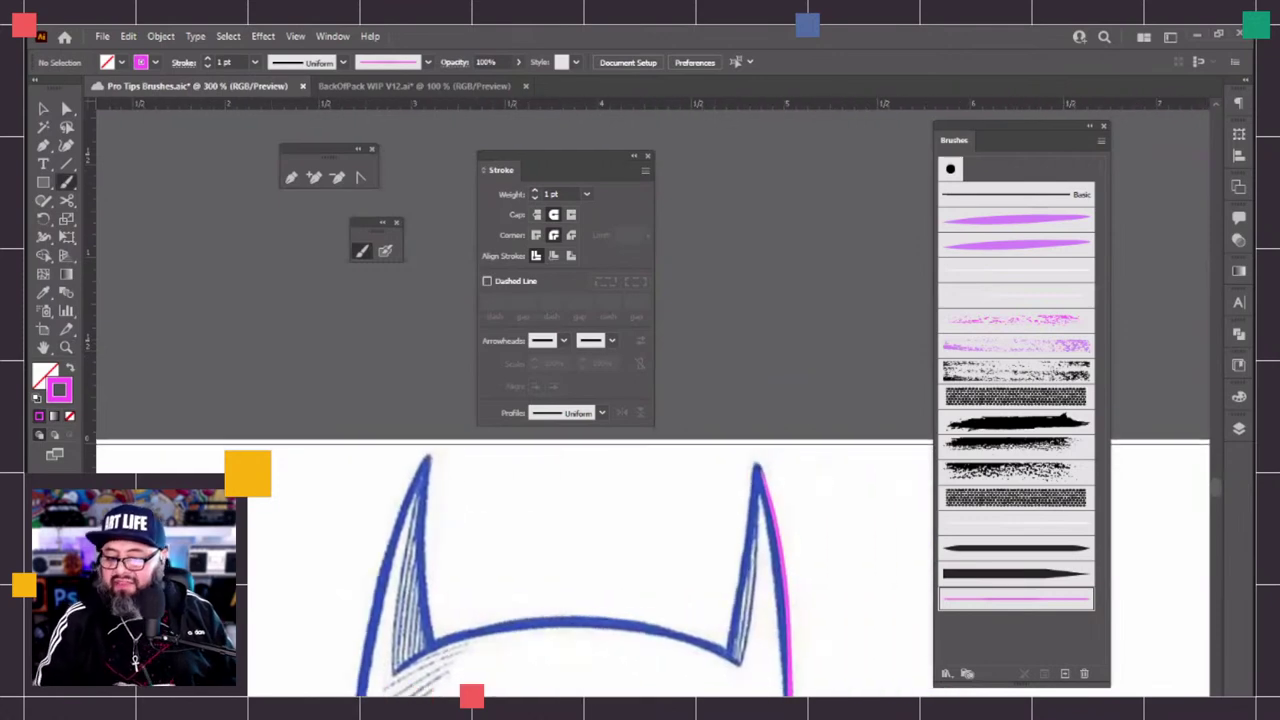
pyautogui.moveTo(788, 662); pyautogui.dragTo(772, 520)
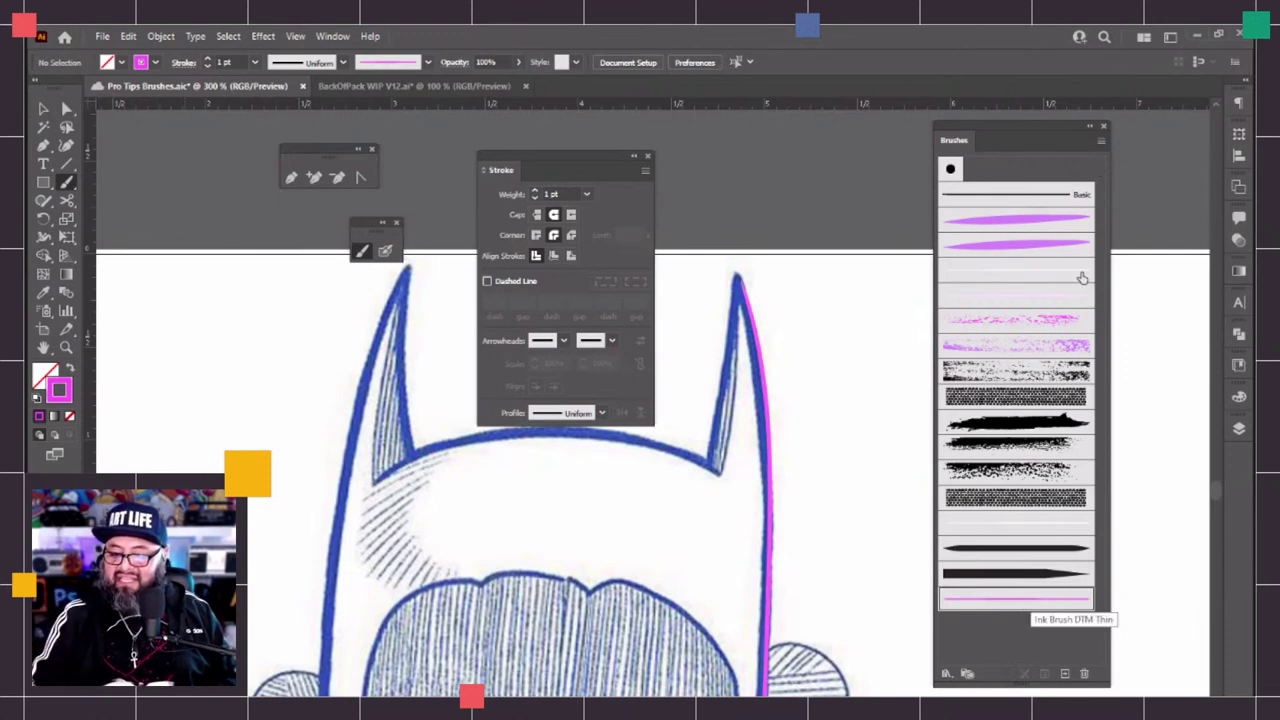
# Duplicate the Ink Brush DTM Thin art brush and try to rename the copy Ink Brush DTM PHAT
pyautogui.click(1101, 146)
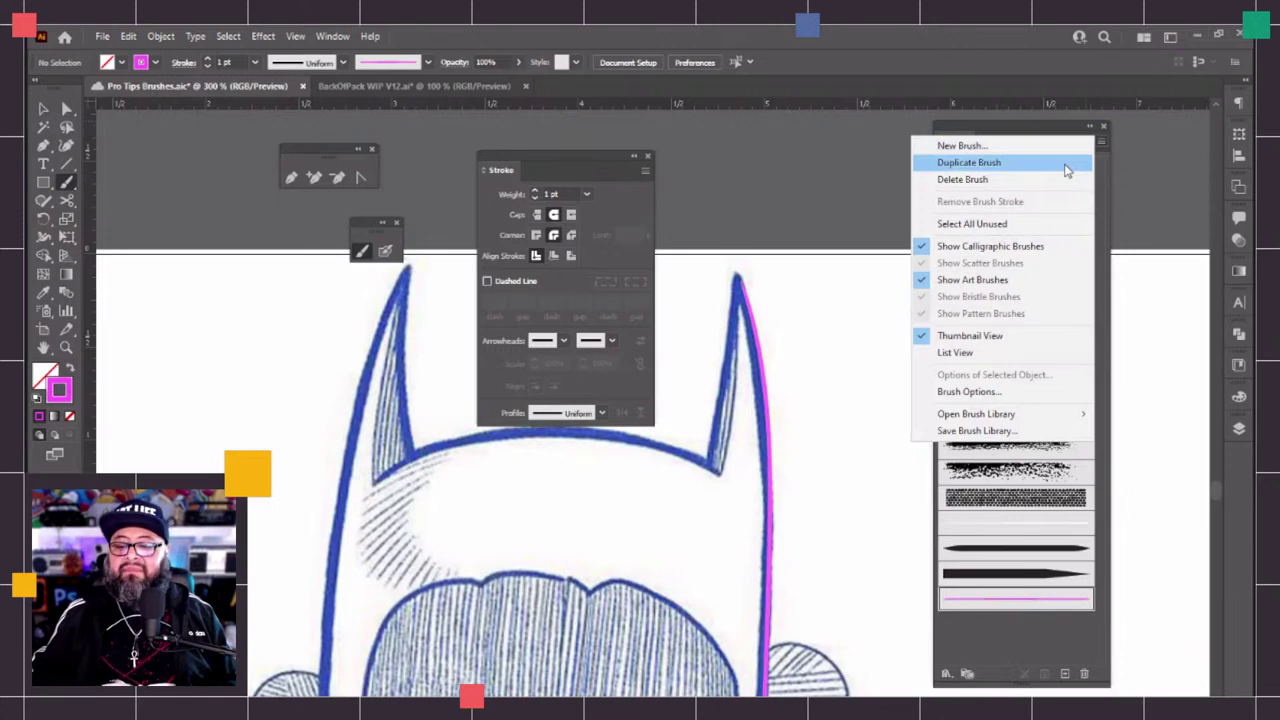
pyautogui.click(1067, 171)
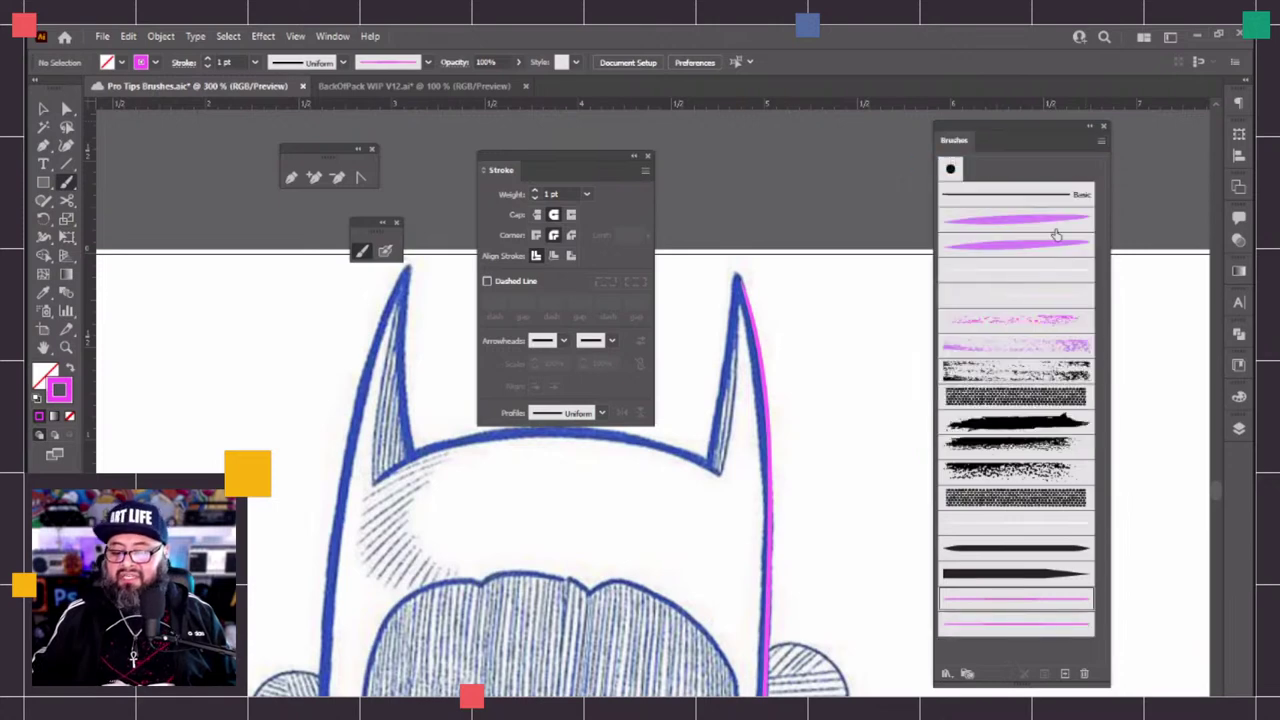
pyautogui.doubleClick(1065, 625)
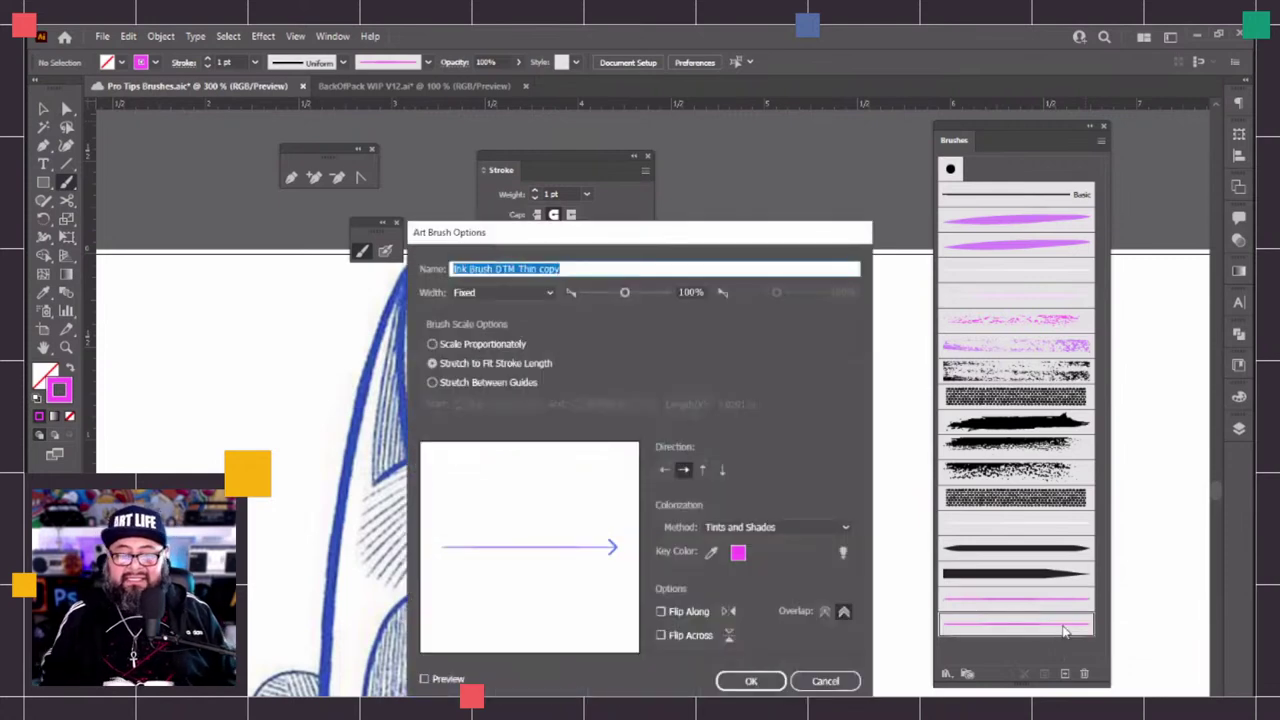
pyautogui.click(580, 268)
pyautogui.press('BackSpace')
pyautogui.press('BackSpace')
pyautogui.press('BackSpace')
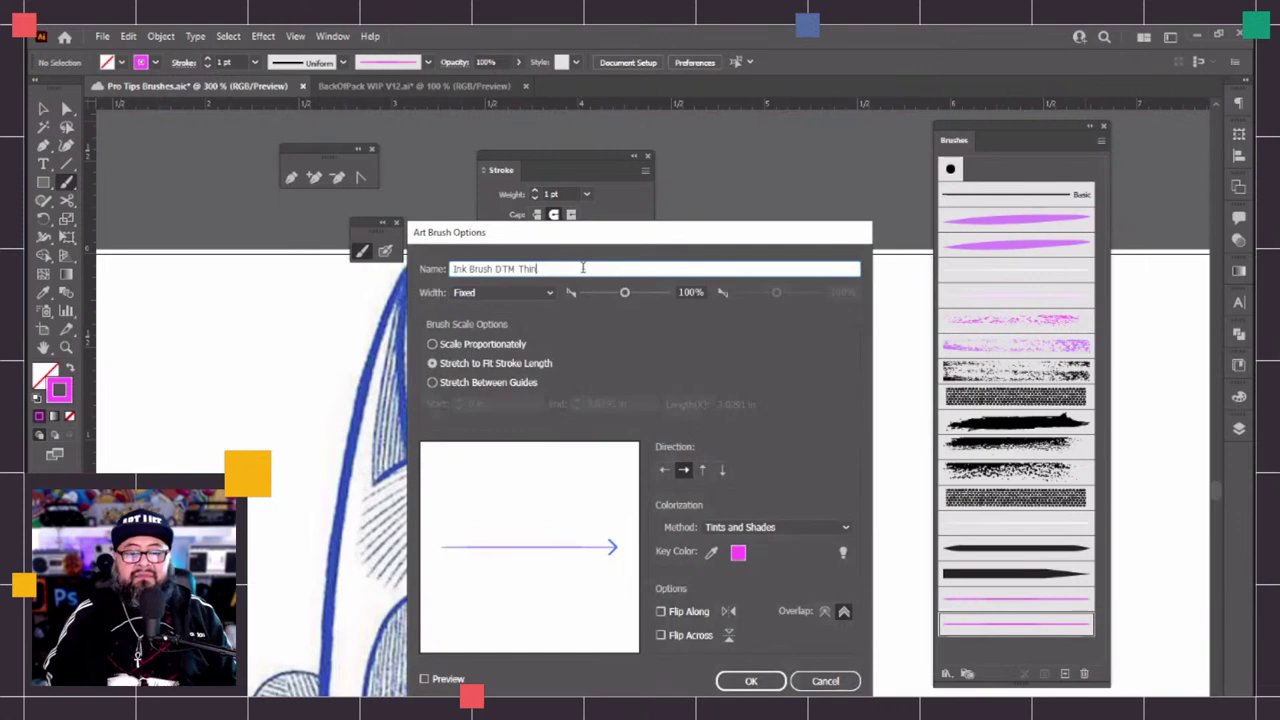
pyautogui.press('BackSpace')
pyautogui.press('BackSpace')
pyautogui.press('BackSpace')
pyautogui.press('BackSpace')
pyautogui.write('PHAT')
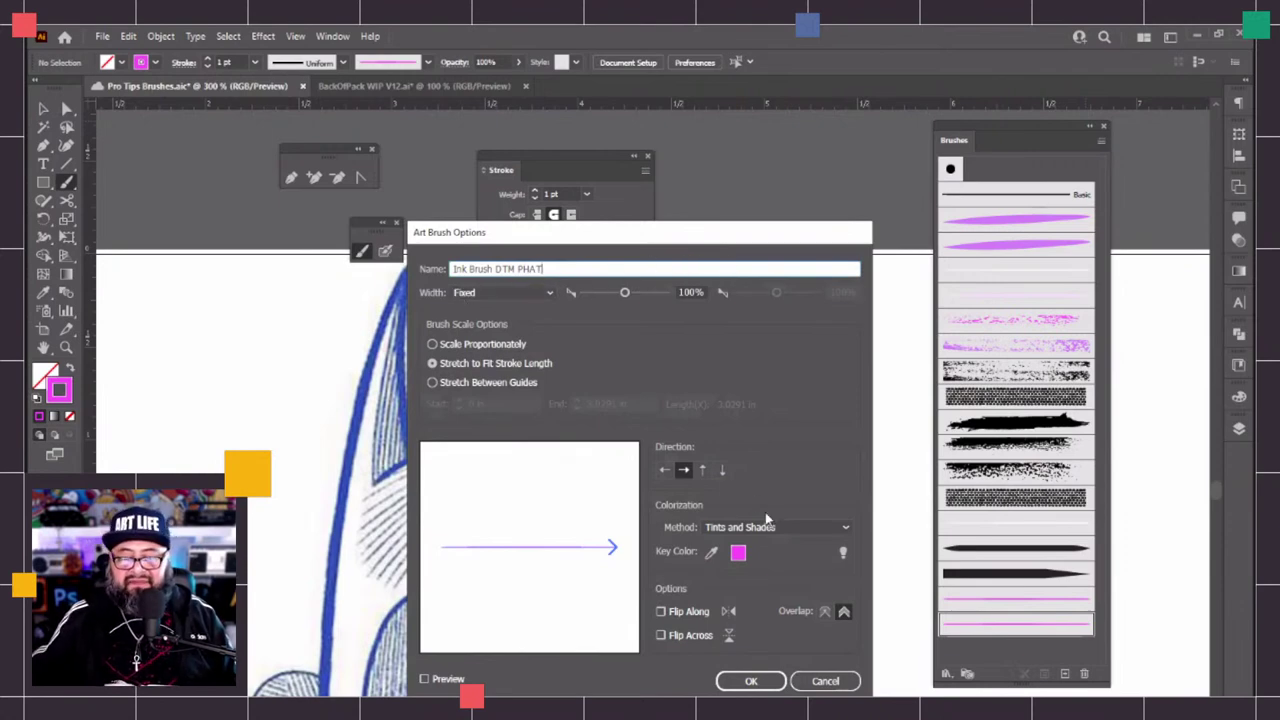
# Try a Pressure-controlled width with a 58% minimum for the copied brush, and discard its option changes
pyautogui.click(550, 293)
pyautogui.click(526, 342)
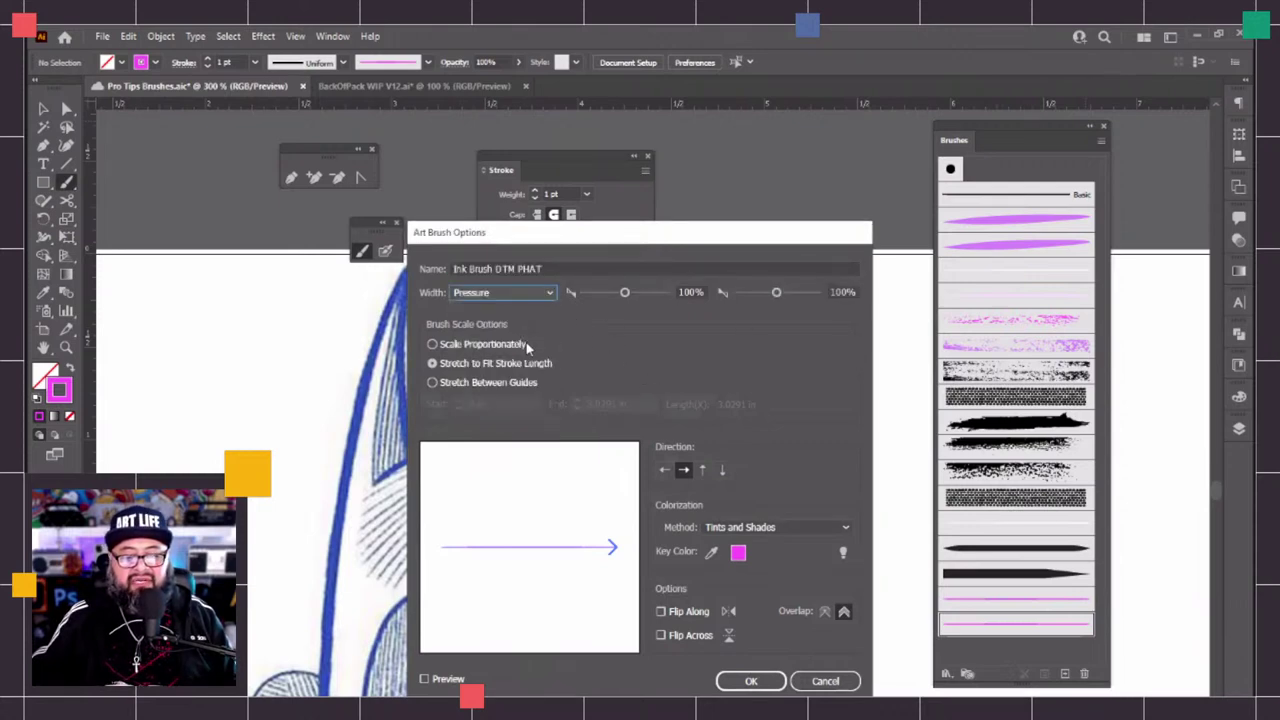
pyautogui.moveTo(625, 293); pyautogui.dragTo(607, 295)
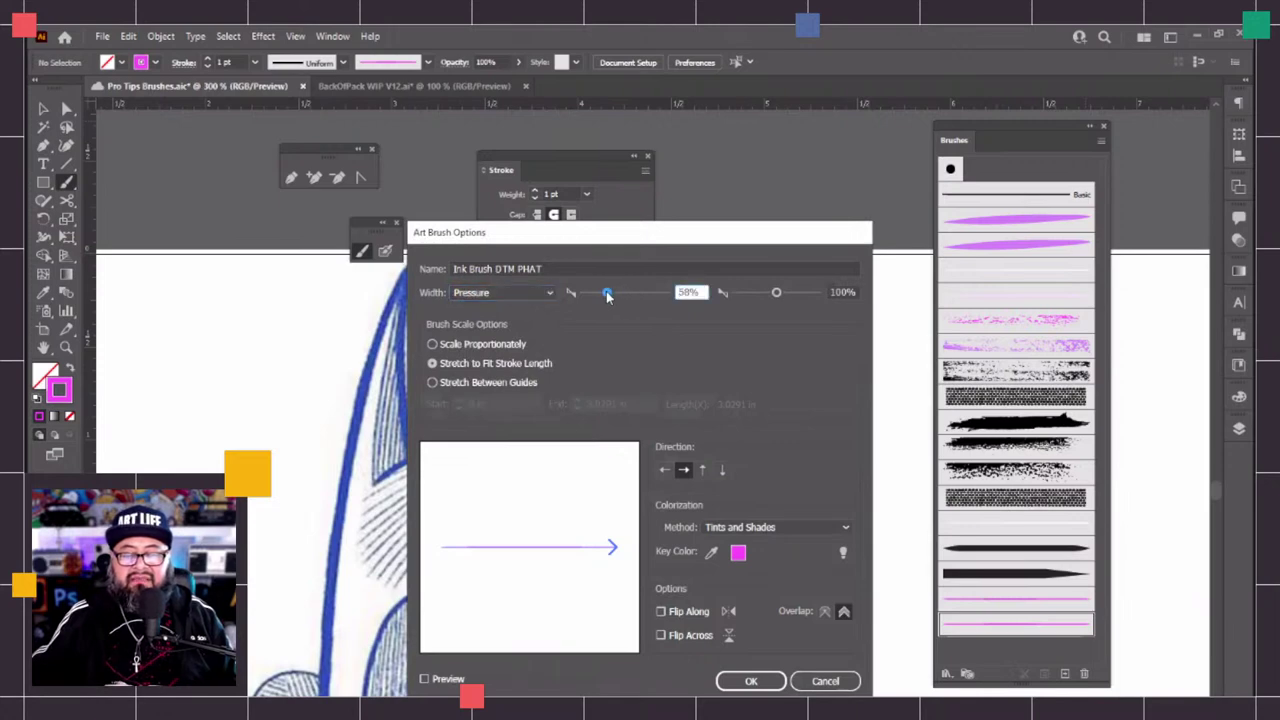
pyautogui.click(825, 681)
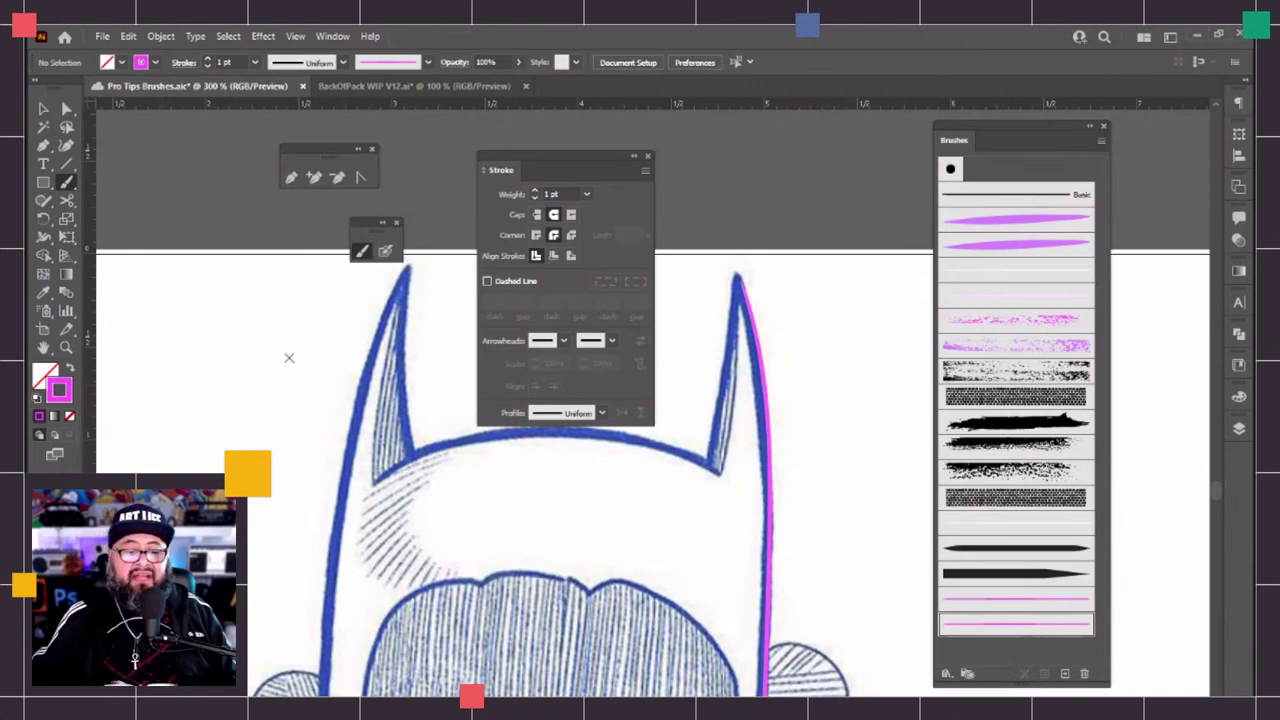
# Draw a straight horizontal line about 2.2 in long with the Pen tool on the empty pasteboard above the sketch
pyautogui.scroll(10, 289, 357)
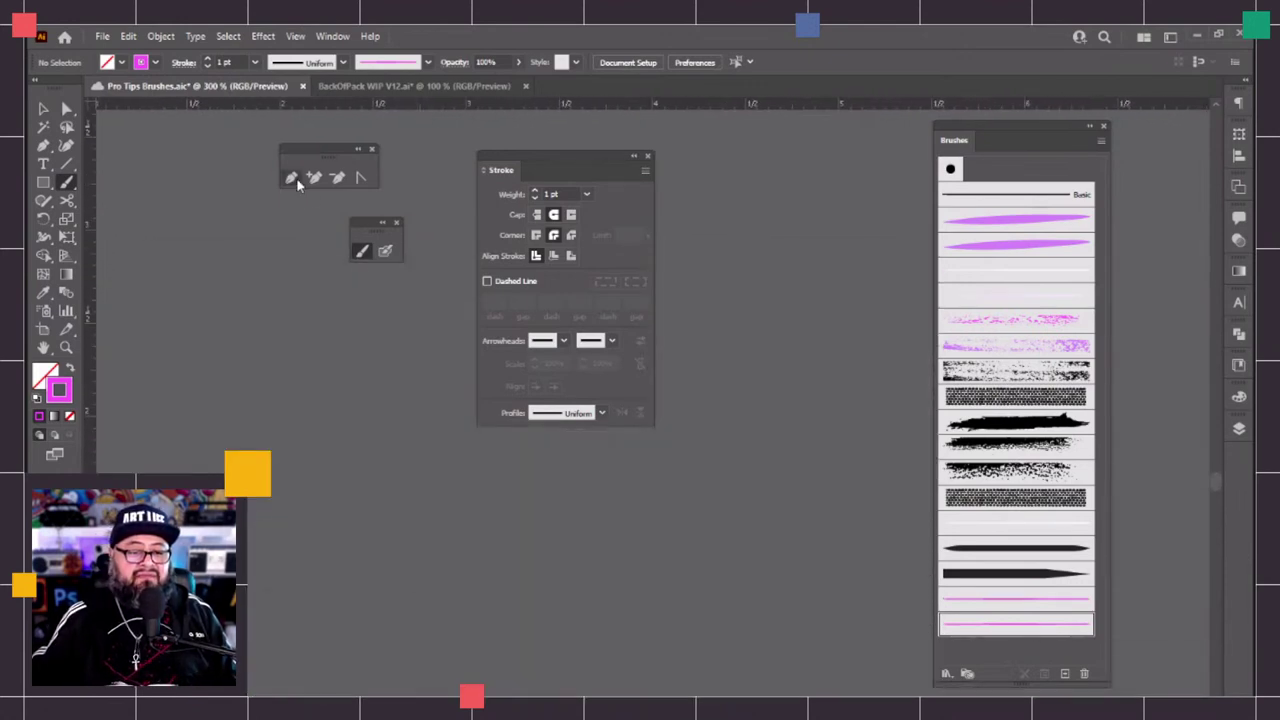
pyautogui.click(291, 177)
pyautogui.moveTo(426, 537)
pyautogui.mouseDown()
pyautogui.moveTo(618, 553)
pyautogui.moveTo(830, 537)
pyautogui.mouseUp()
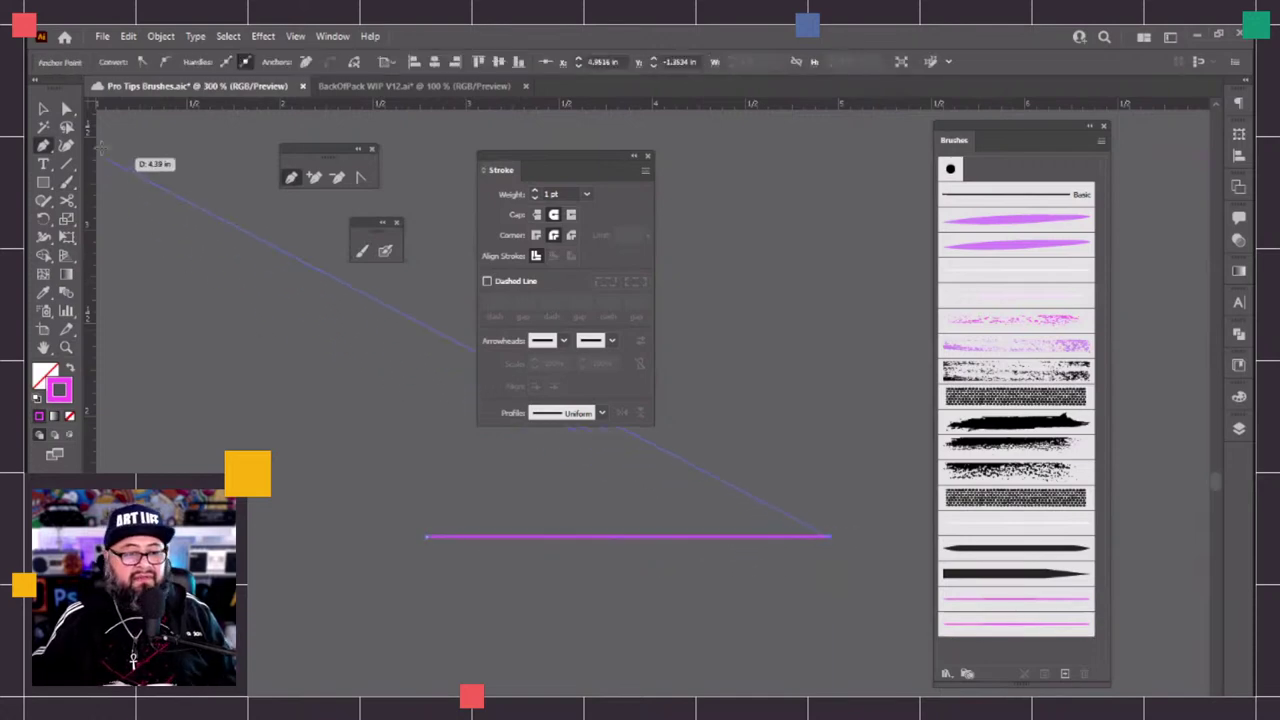
# Thicken the pink line into a fat stroke with the Width tool, adding width points near both ends
pyautogui.click(43, 237)
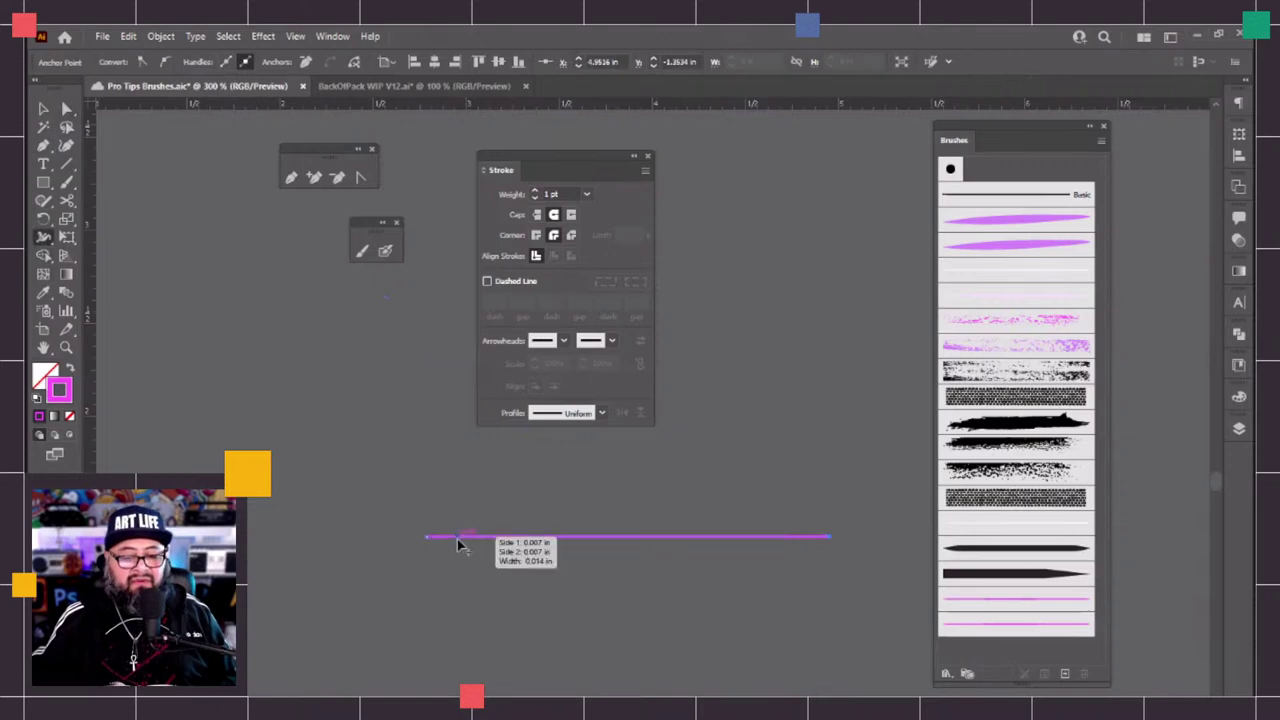
pyautogui.moveTo(457, 542); pyautogui.dragTo(457, 548)
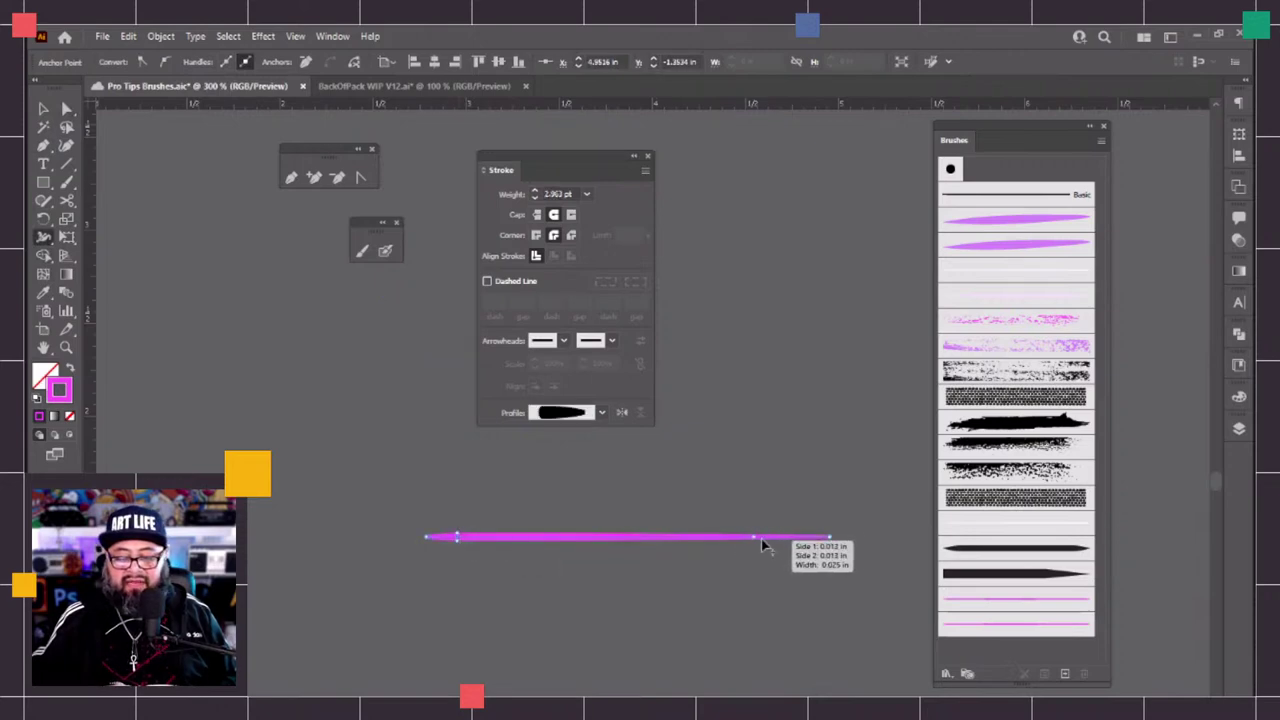
pyautogui.moveTo(761, 545); pyautogui.dragTo(761, 545)
pyautogui.moveTo(456, 543)
pyautogui.mouseDown()
pyautogui.moveTo(440, 558)
pyautogui.moveTo(427, 542)
pyautogui.mouseUp()
# Narrow the thick pink line to fine points at both of its ends with the Width tool
pyautogui.scroll(8, 427, 542)
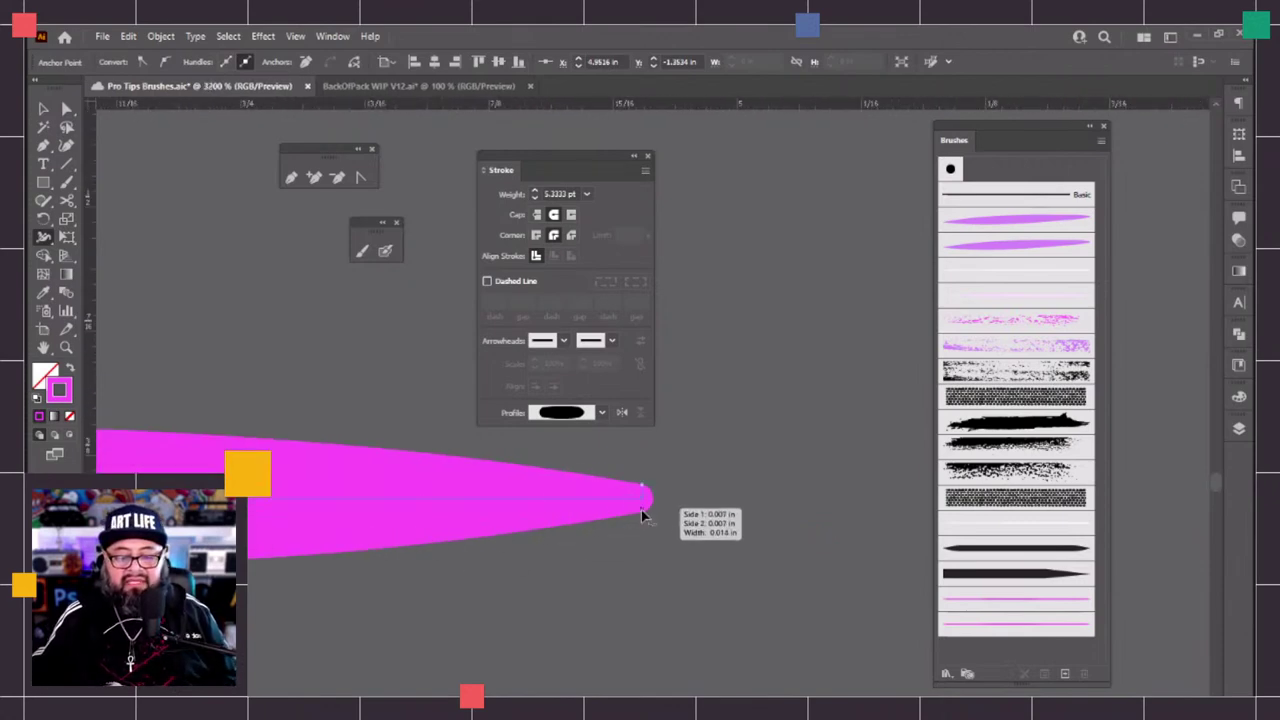
pyautogui.hscroll(-10, 640, 508)
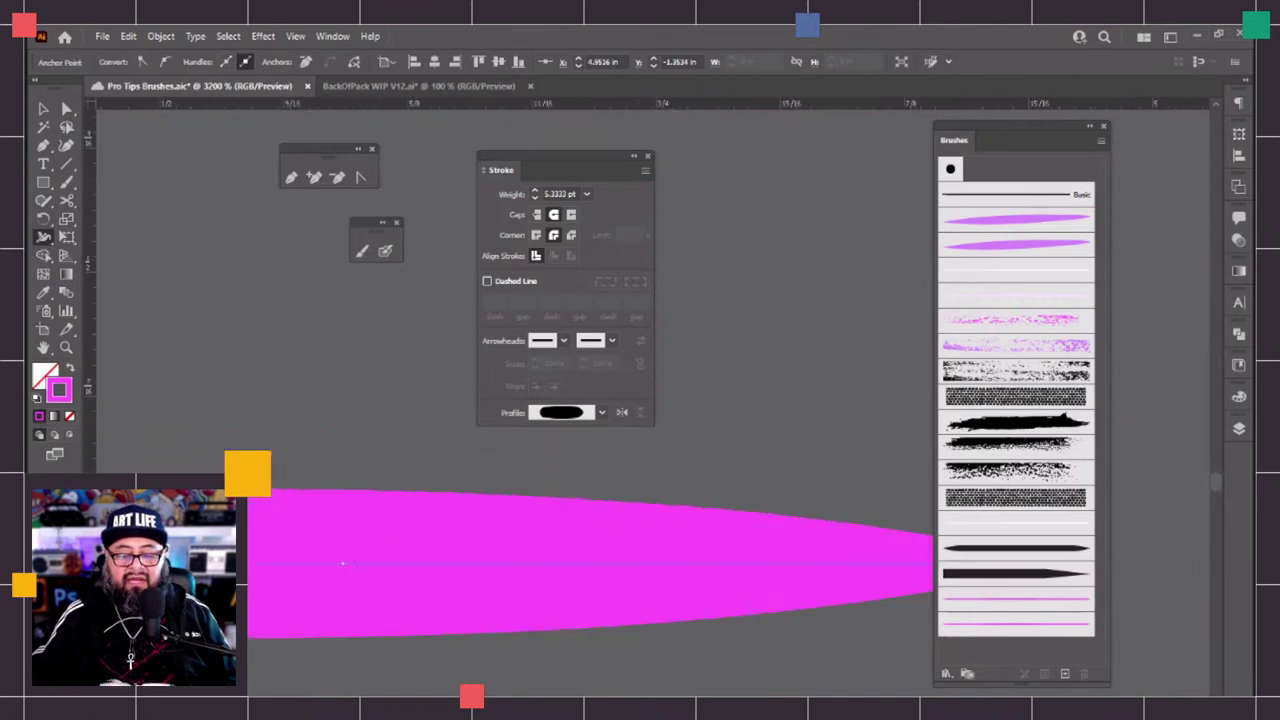
pyautogui.hscroll(-5, 640, 580)
pyautogui.scroll(2, 640, 580)
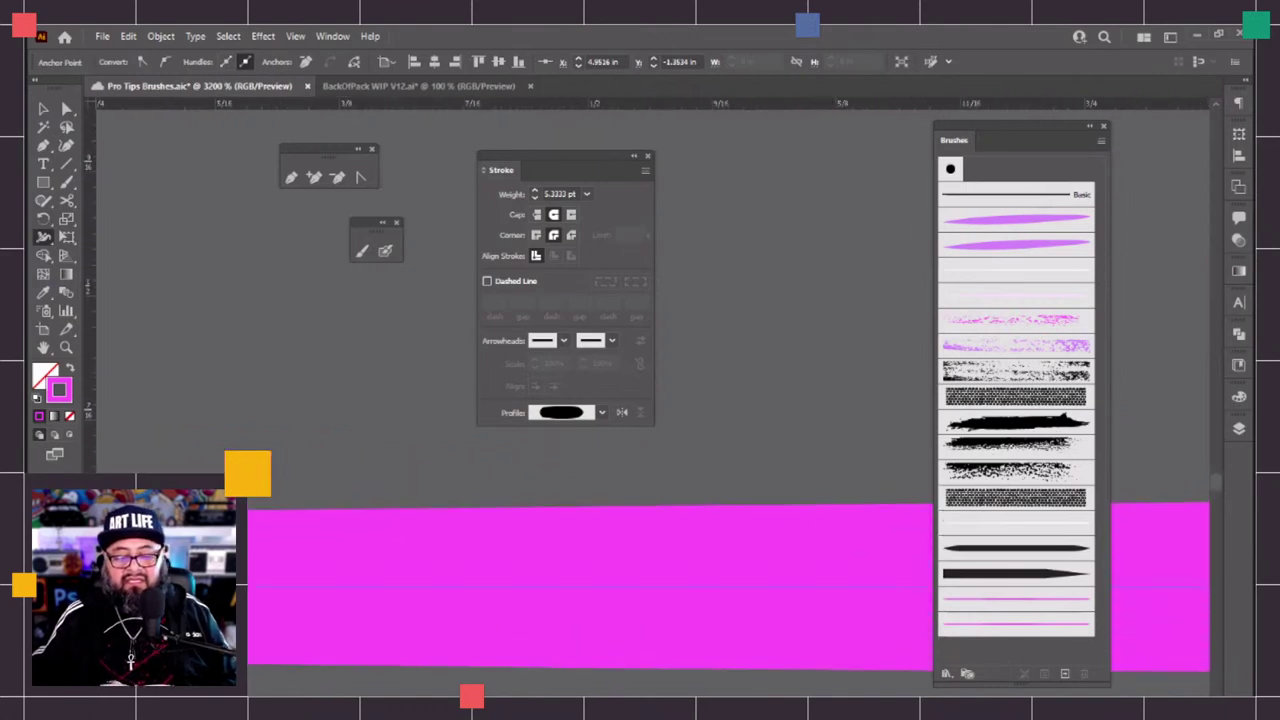
pyautogui.hscroll(-5, 610, 615)
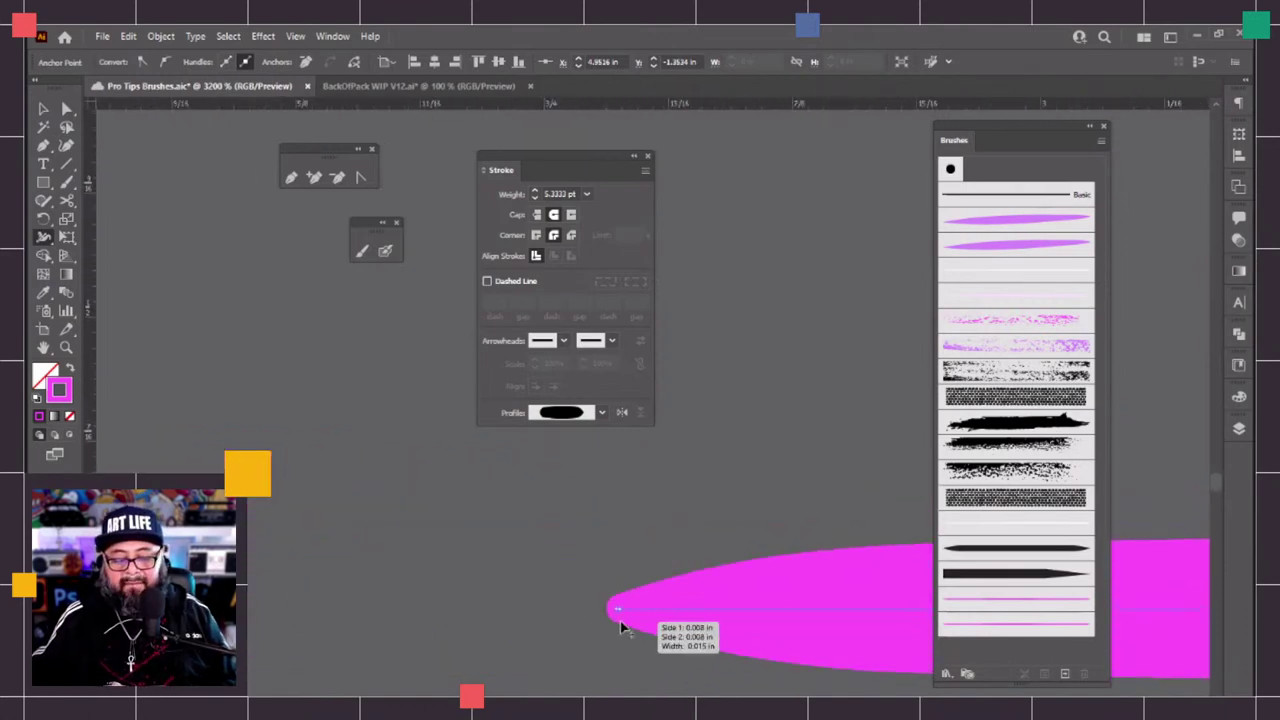
pyautogui.moveTo(617, 627); pyautogui.dragTo(614, 616)
# Select the whole tapered pink line and start a new Art Brush from it
pyautogui.click(65, 110)
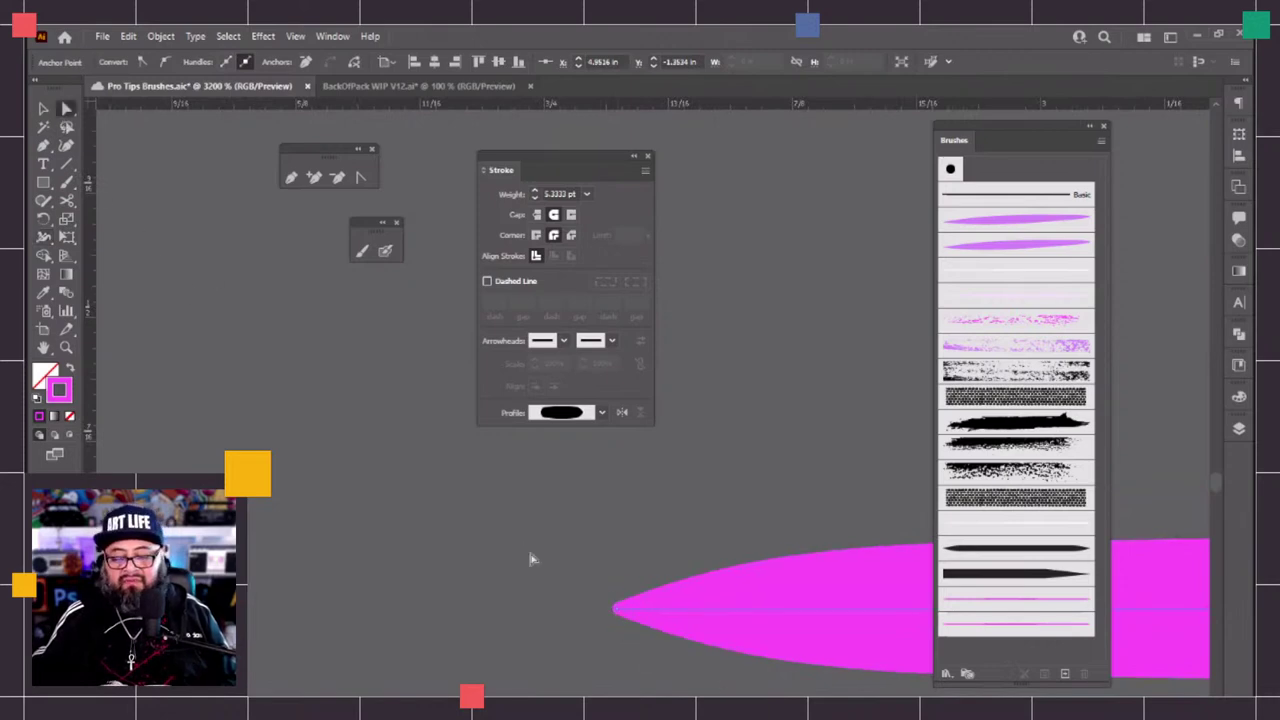
pyautogui.hotkey('ctrl', '-')
pyautogui.hotkey('ctrl', '-')
pyautogui.hotkey('ctrl', '-')
pyautogui.hotkey('ctrl', '-')
pyautogui.hotkey('ctrl', '-')
pyautogui.hotkey('ctrl', '-')
pyautogui.hotkey('ctrl', '-')
pyautogui.hotkey('ctrl', '-')
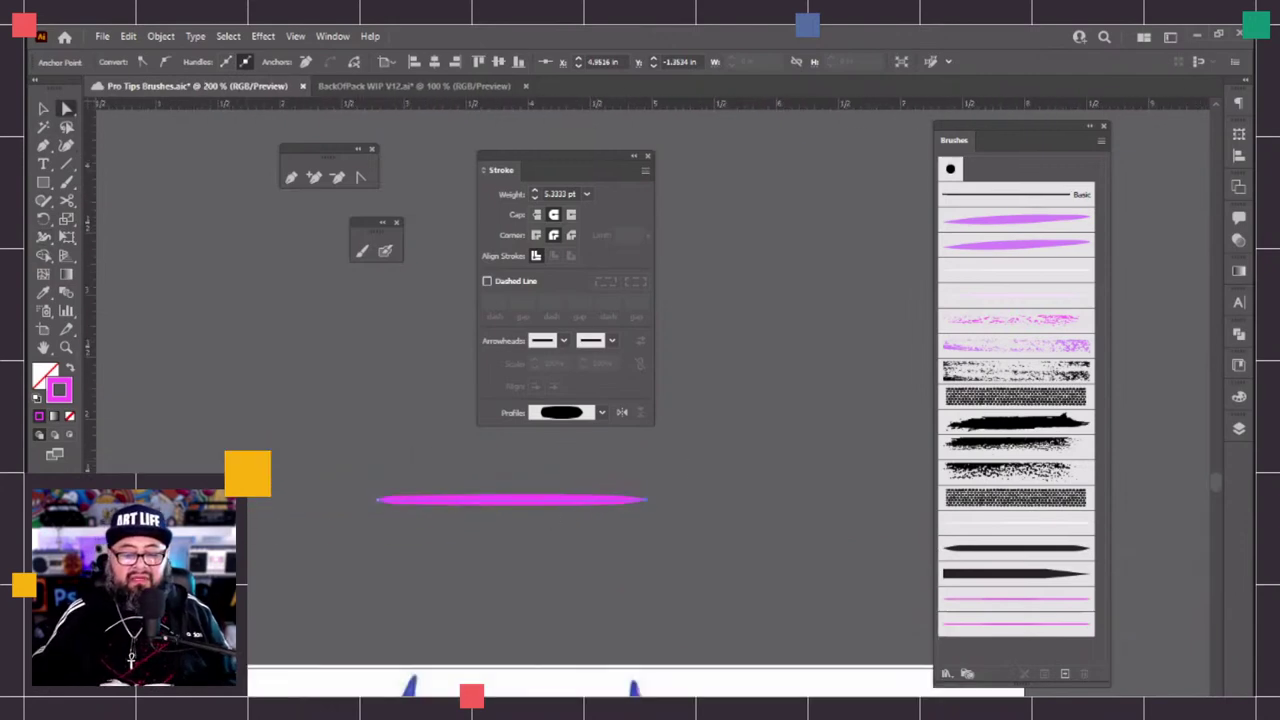
pyautogui.press('v')
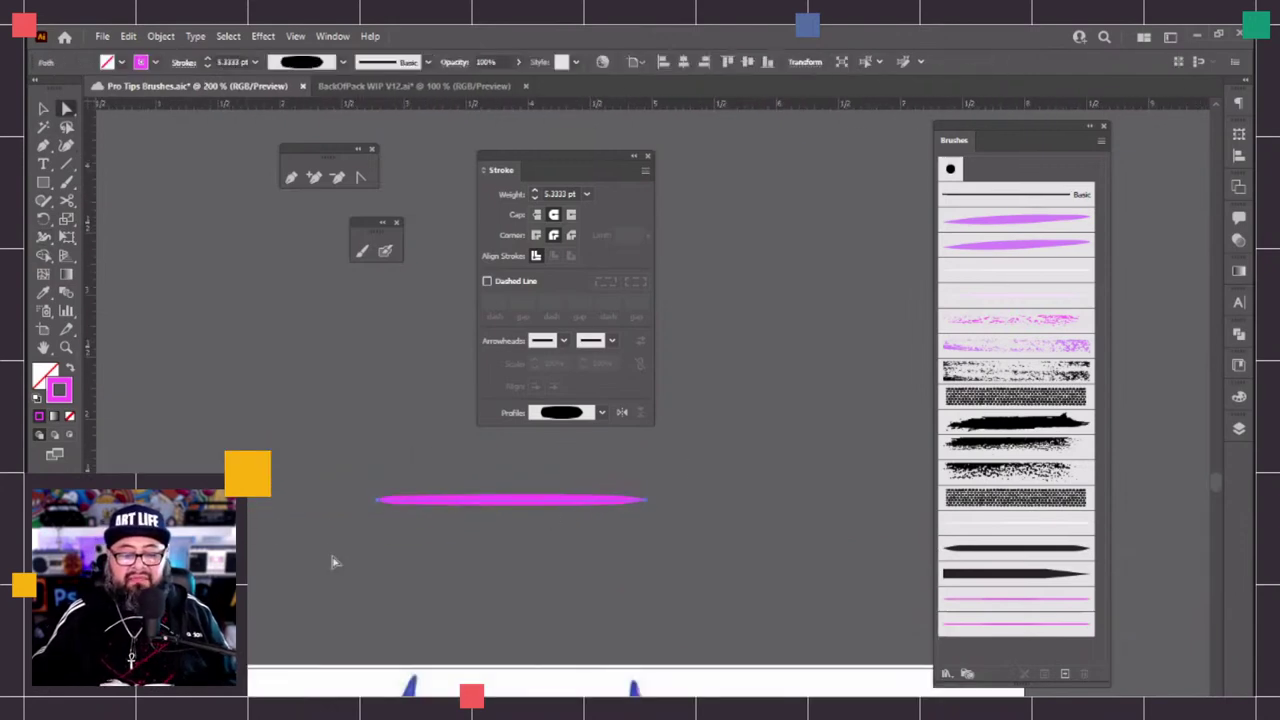
pyautogui.click(1104, 141)
pyautogui.click(1066, 153)
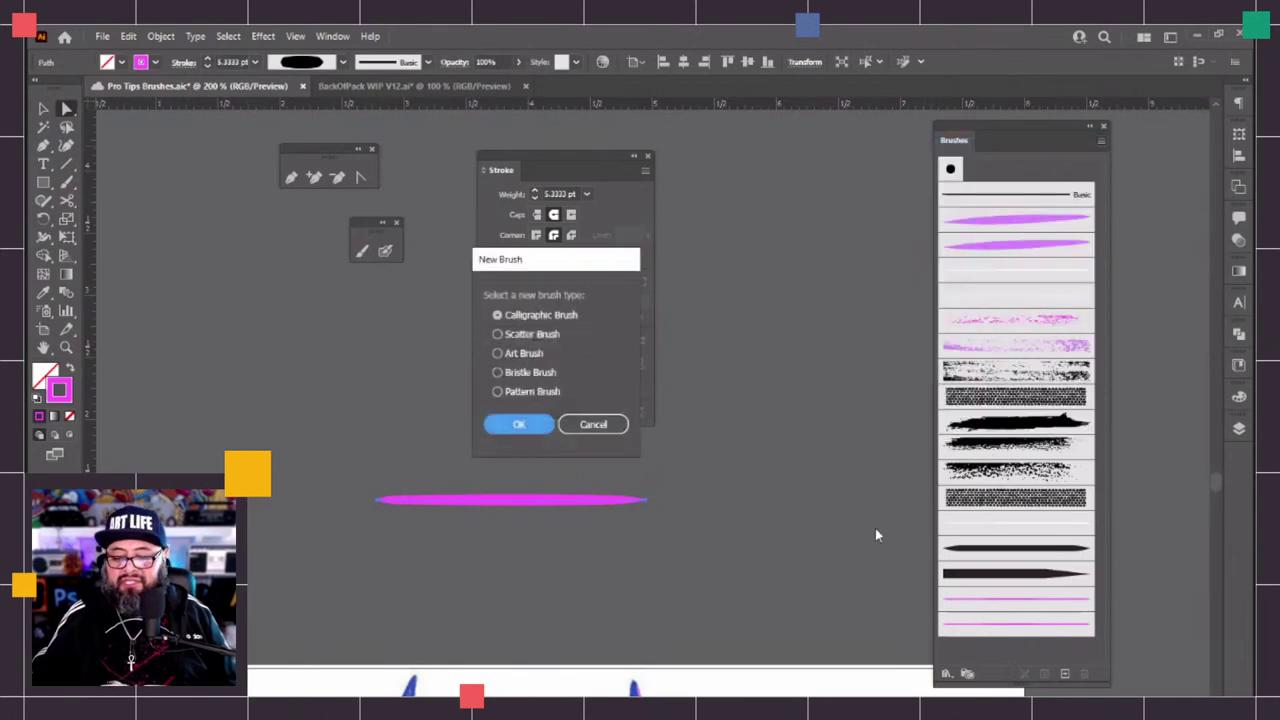
pyautogui.click(538, 353)
pyautogui.click(540, 423)
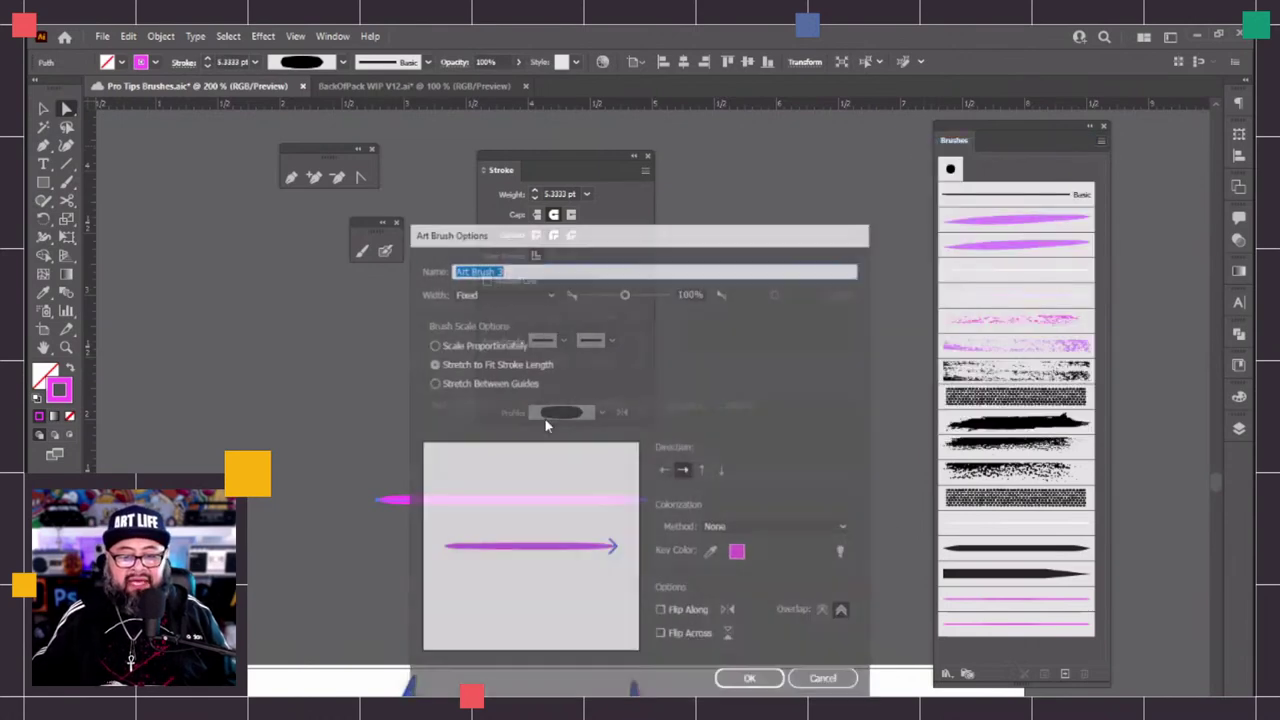
# Name the art brush Ink Brush DTM Phat f, set its colorization method to Tints and Shades, and create it
pyautogui.press('BackSpace')
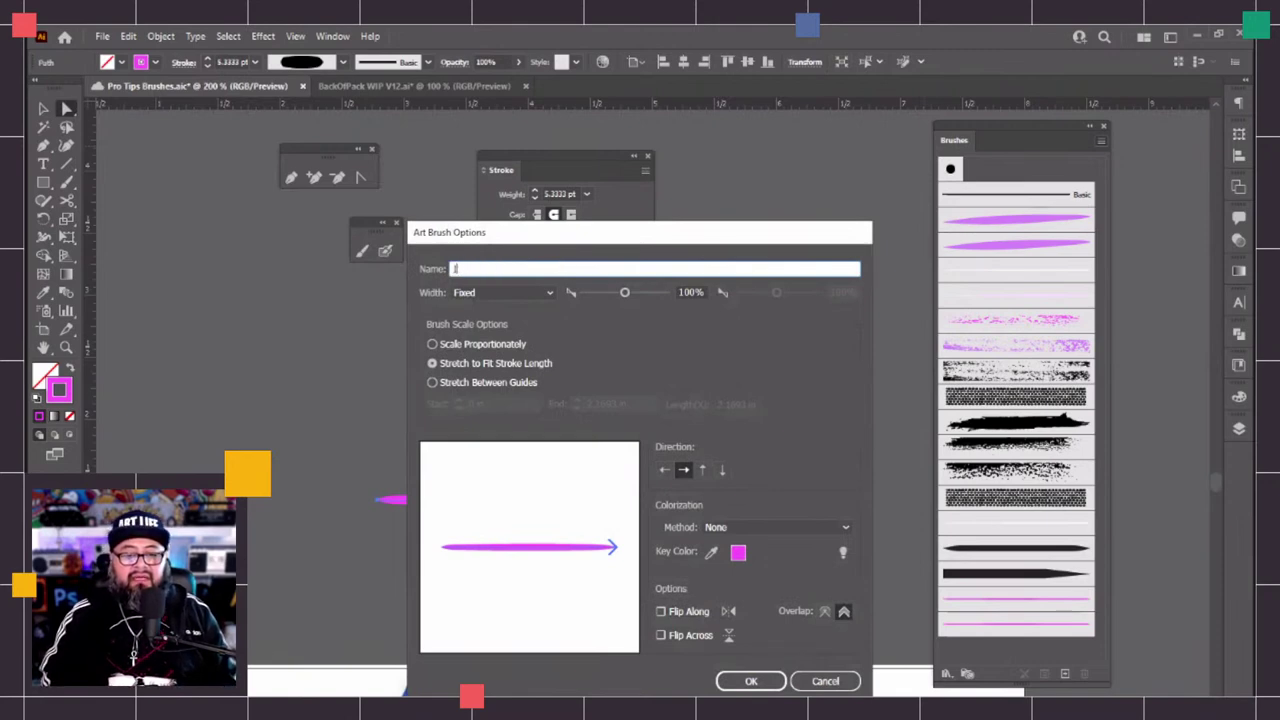
pyautogui.write('Ink Bru')
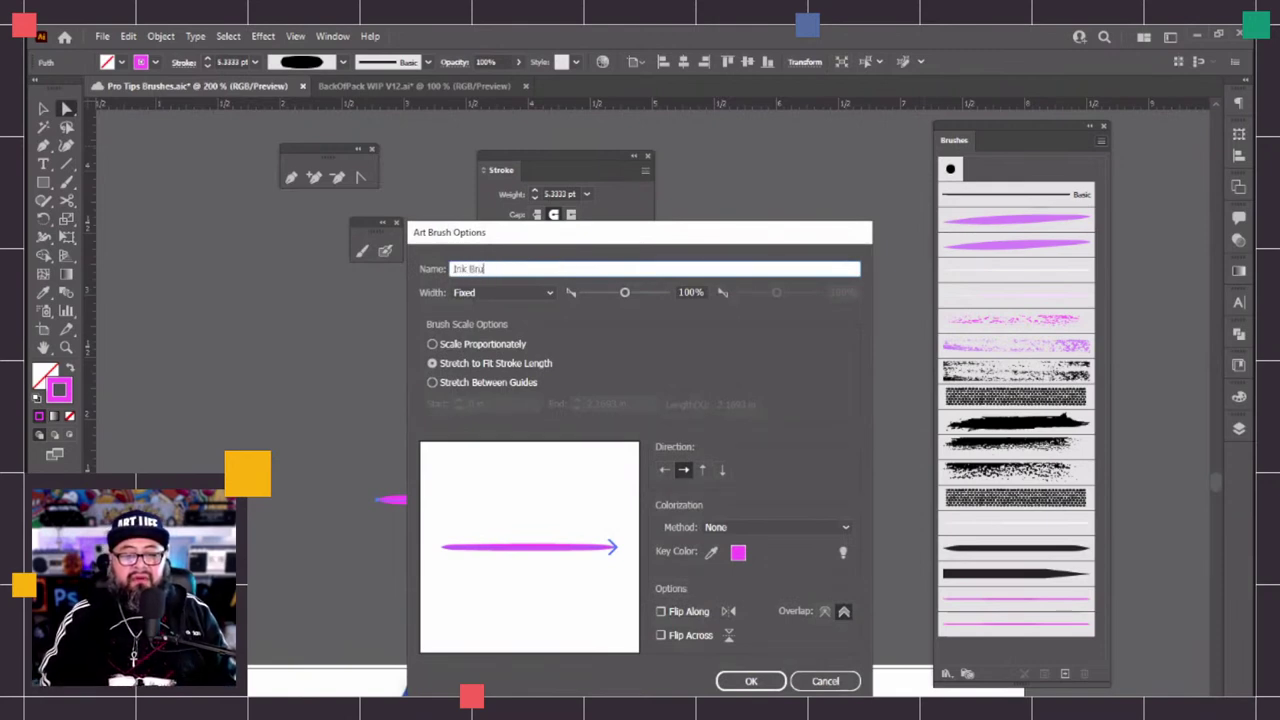
pyautogui.write('sh DTM Phat f')
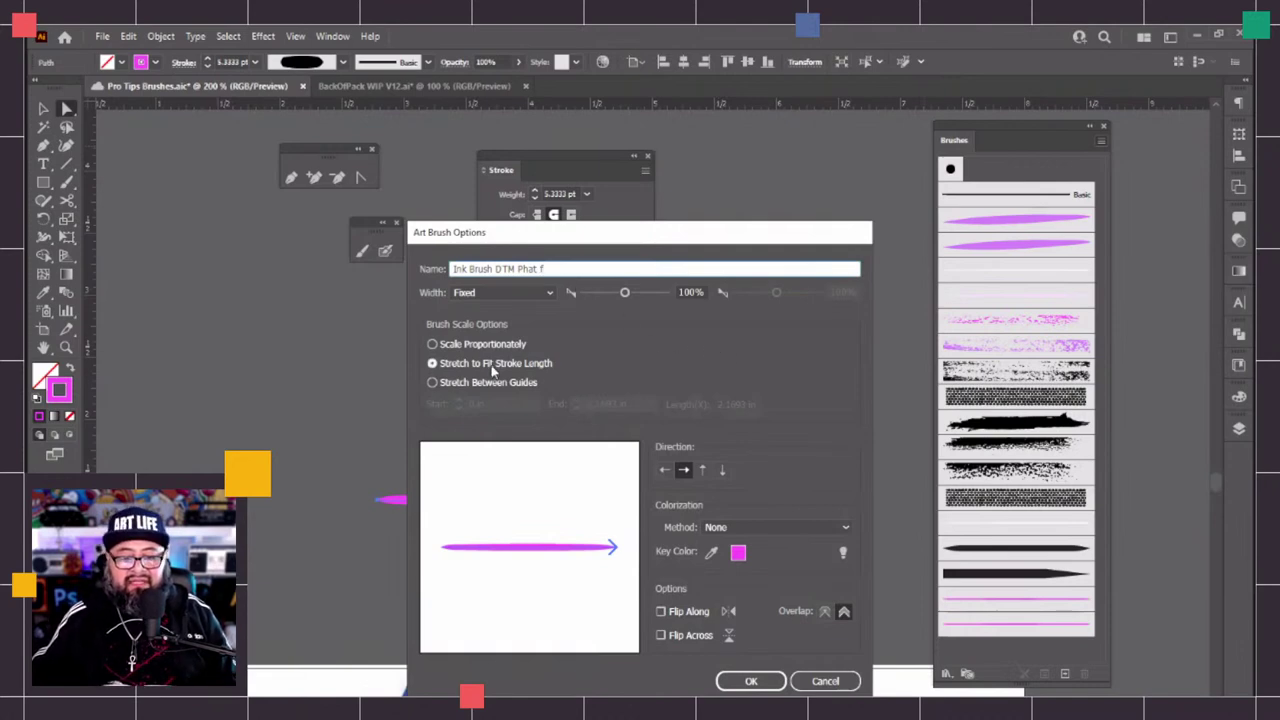
pyautogui.click(761, 528)
pyautogui.click(763, 577)
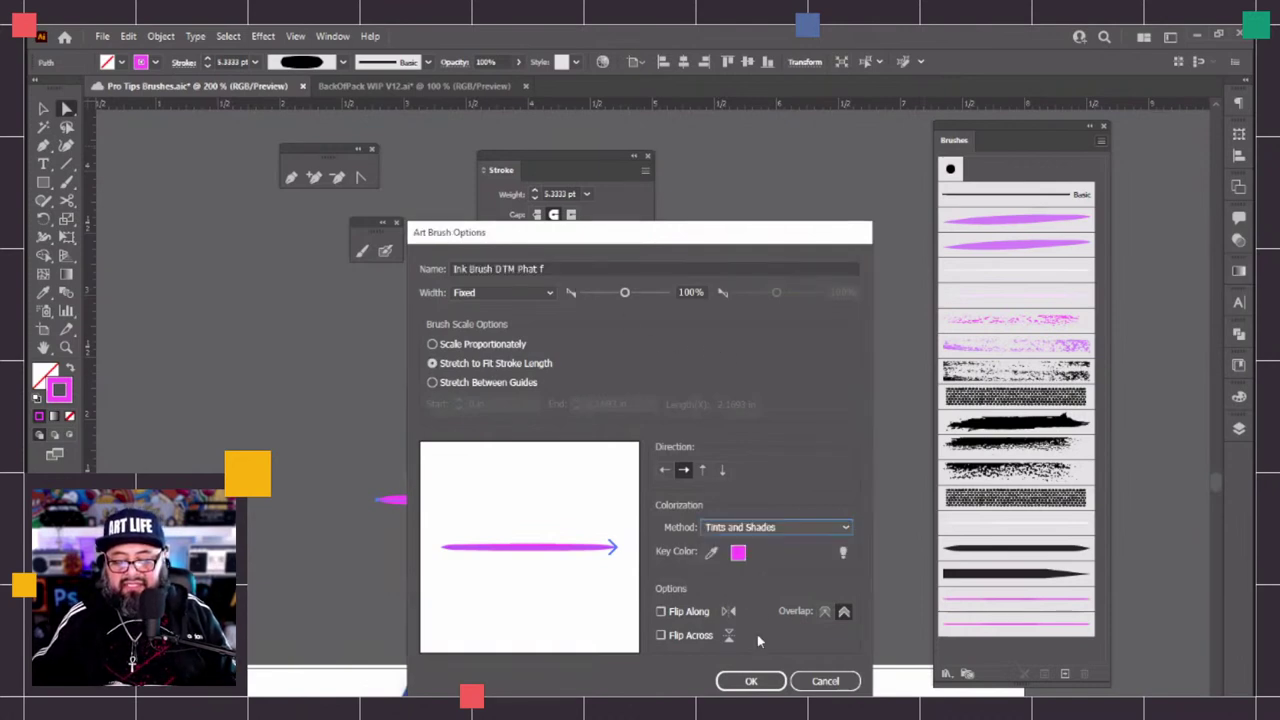
pyautogui.click(752, 681)
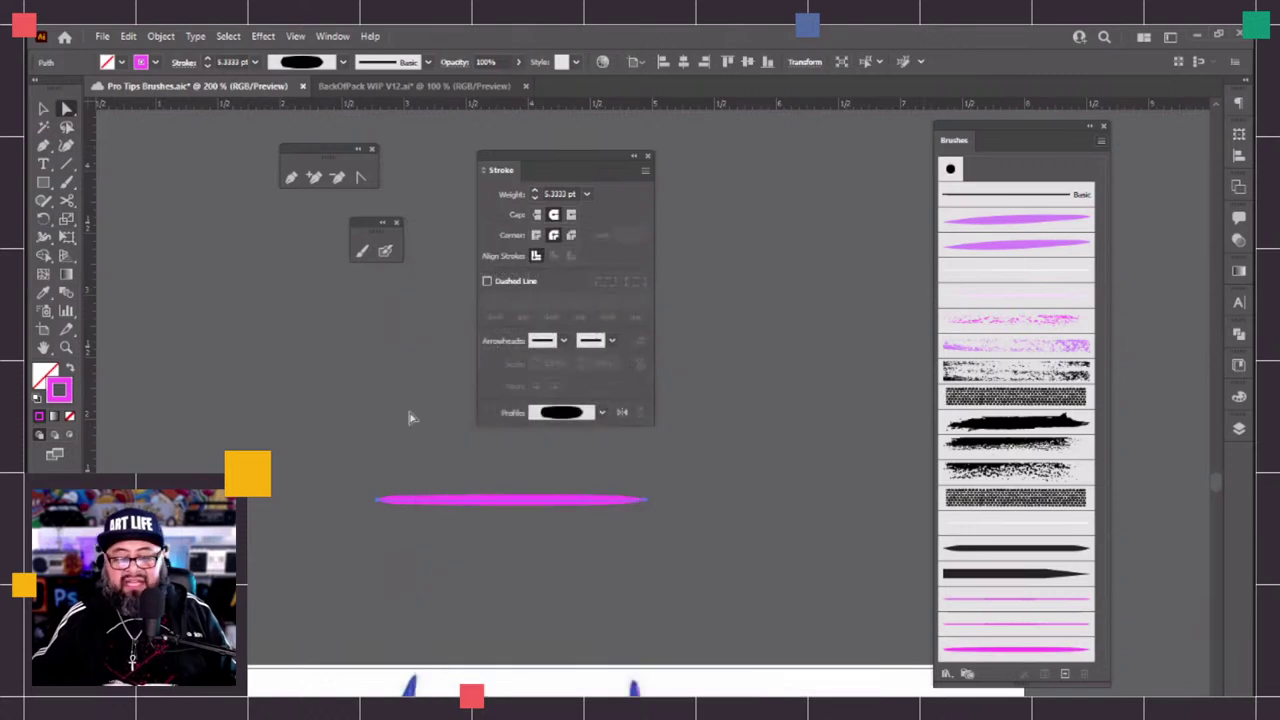
# Delete the duplicate of the Ink Brush DTM Thin brush from the document's brushes
pyautogui.click(277, 274)
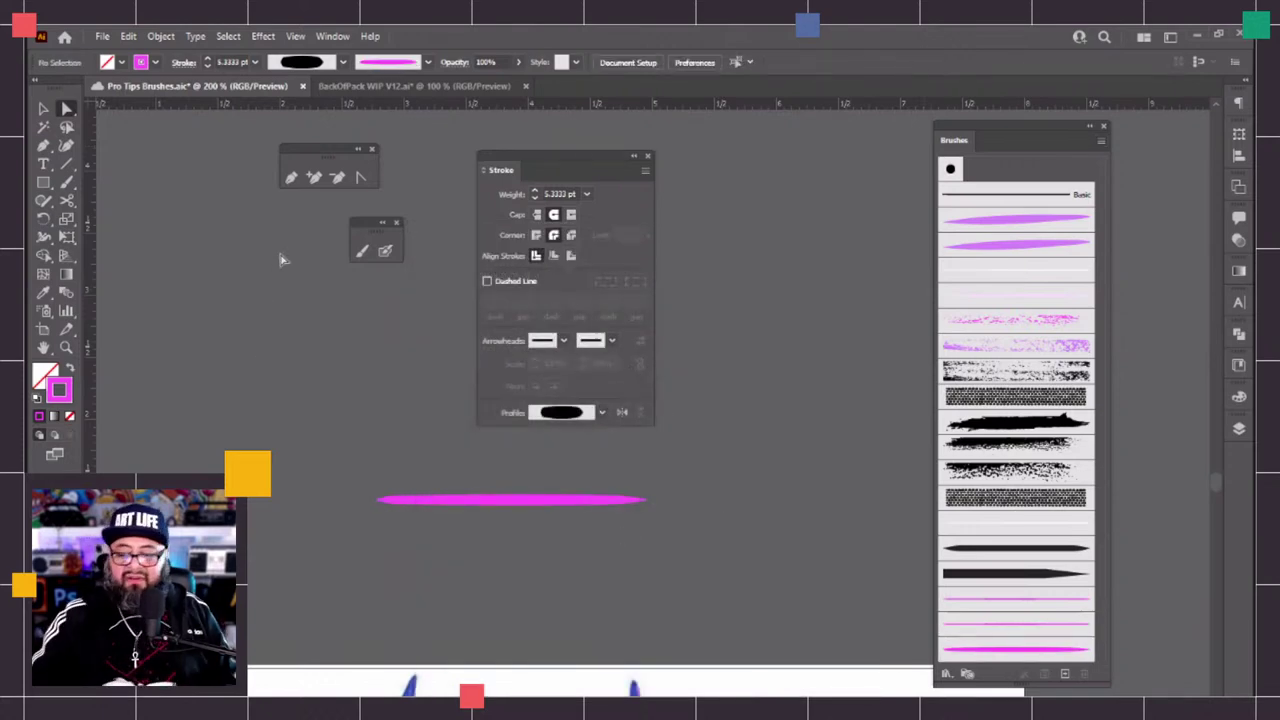
pyautogui.moveTo(1094, 670); pyautogui.dragTo(1106, 662)
pyautogui.click(1080, 628)
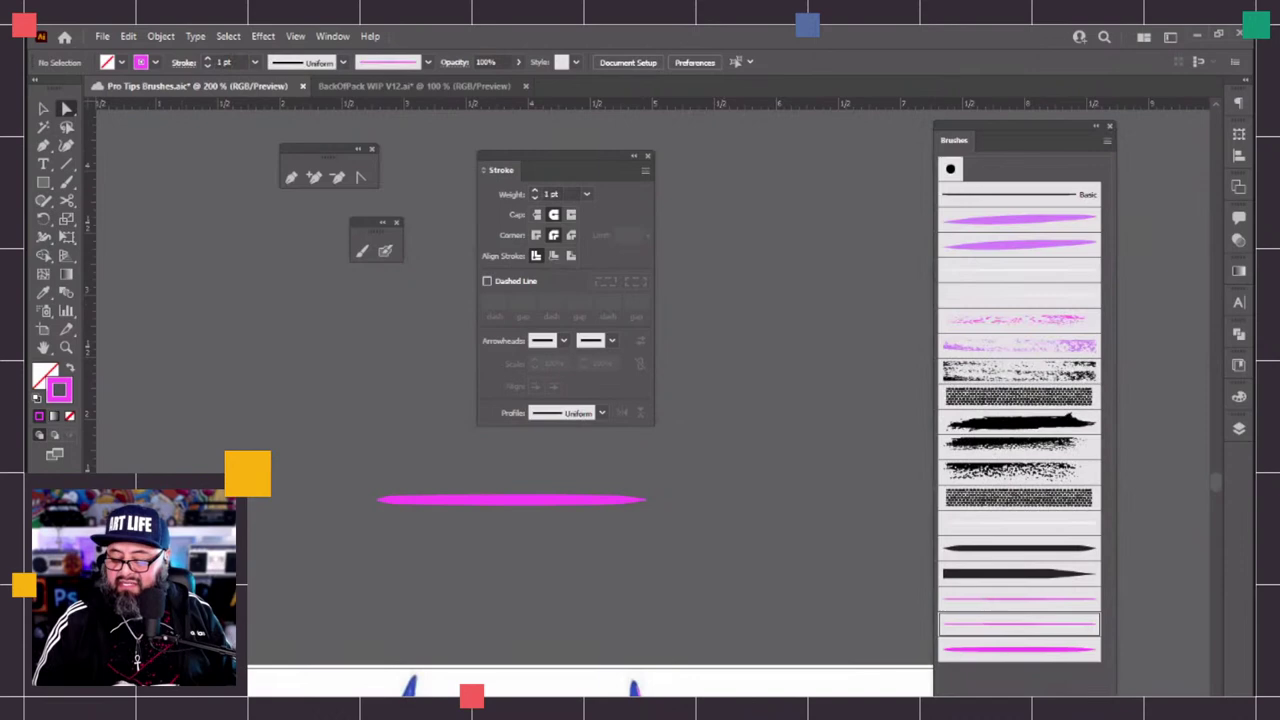
pyautogui.press('Delete')
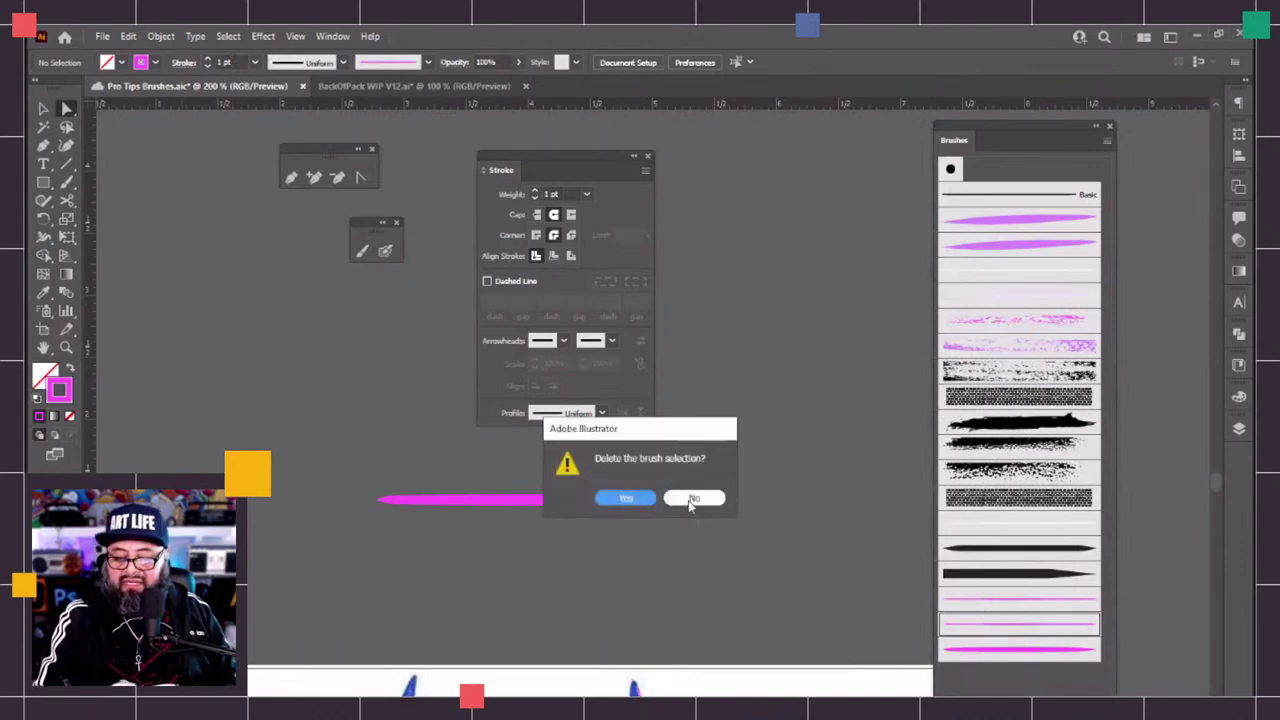
pyautogui.click(626, 498)
# Paint two tall wavy test strokes side by side above the sketch, one with the thin pink brush and one with the thick one
pyautogui.click(1062, 602)
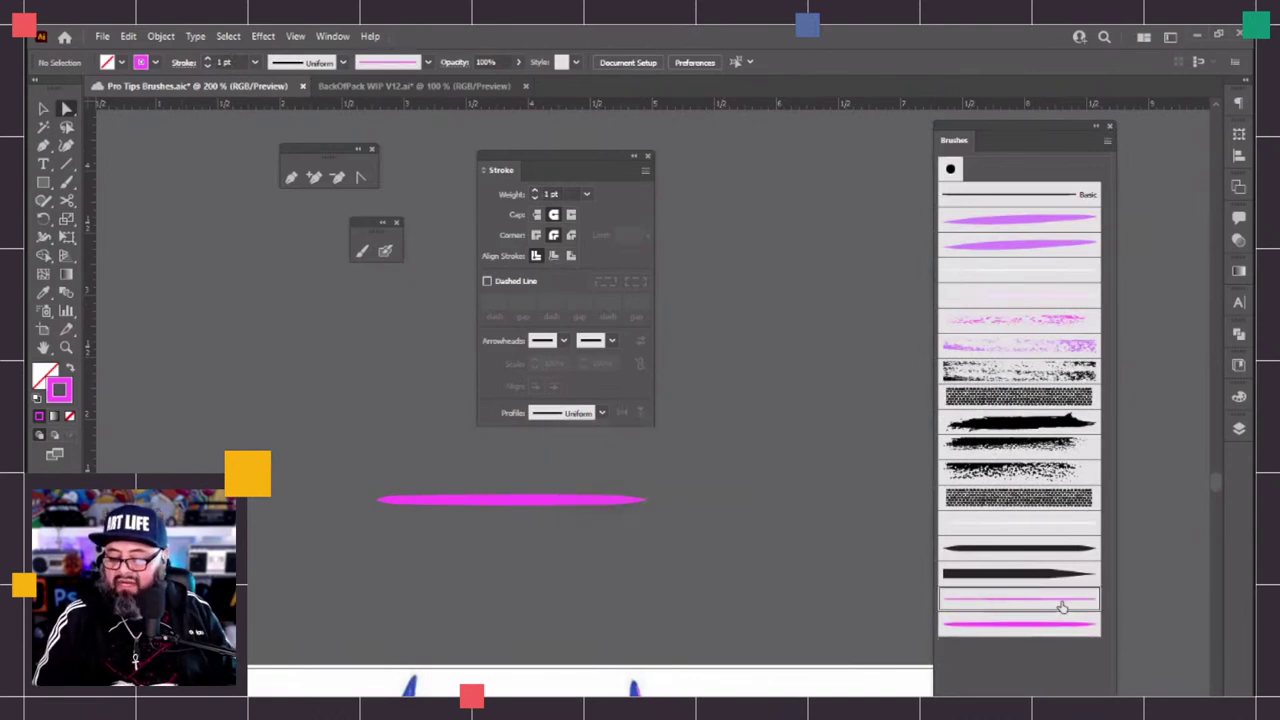
pyautogui.press('b')
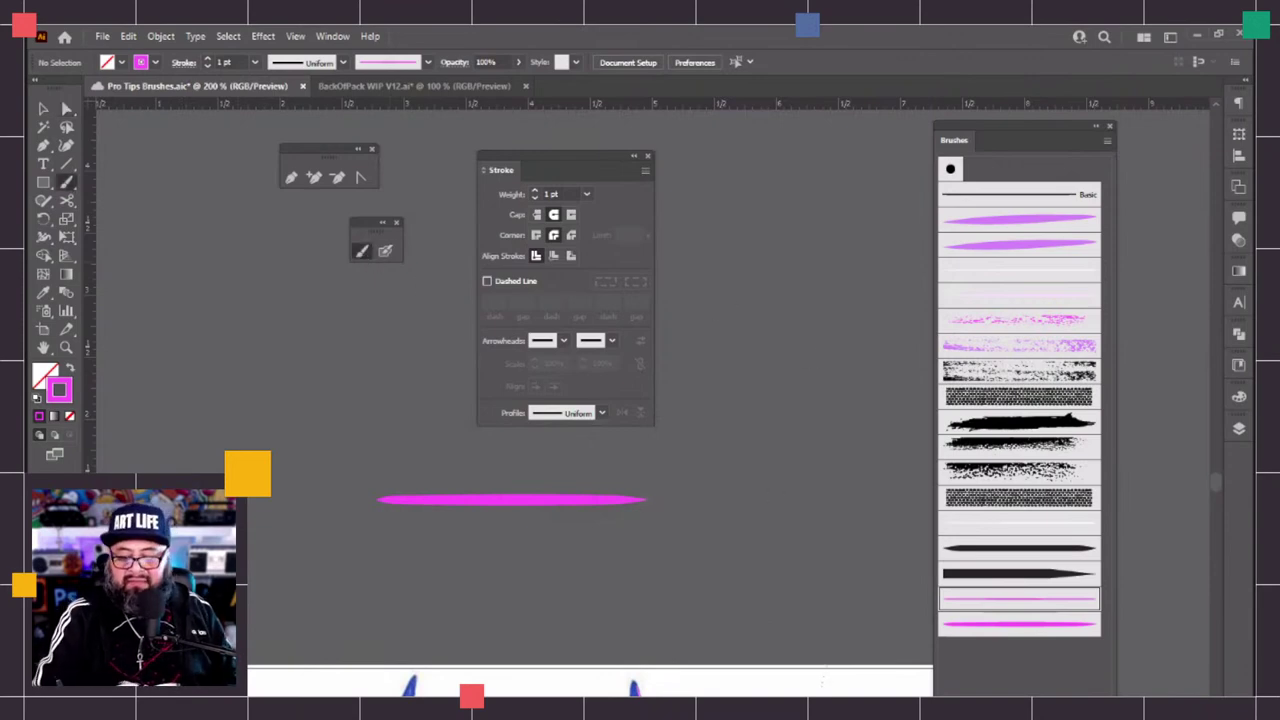
pyautogui.moveTo(800, 372); pyautogui.dragTo(820, 695)
pyautogui.click(1036, 625)
pyautogui.moveTo(852, 378); pyautogui.dragTo(866, 695)
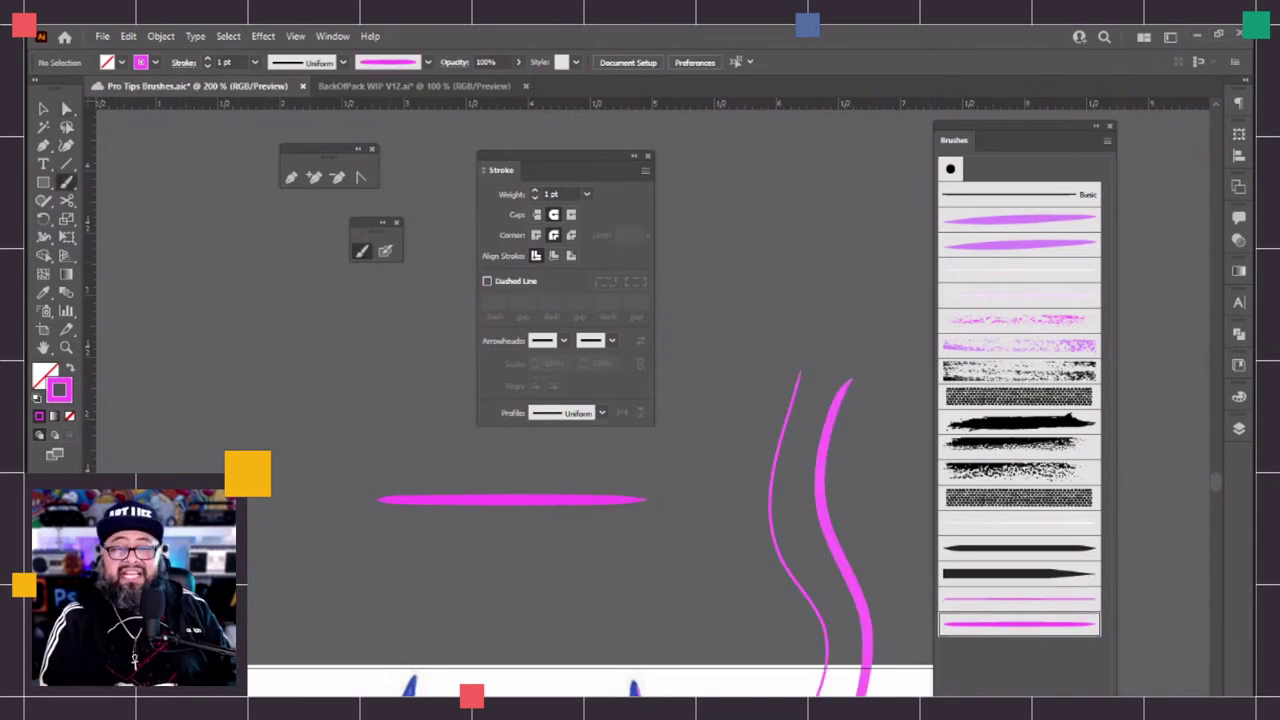
# Delete the thin pink stroke traced along the sketch's right ear and cowl, and make the thick pink art brush active
pyautogui.scroll(-5, 826, 488)
pyautogui.hscroll(-2, 826, 488)
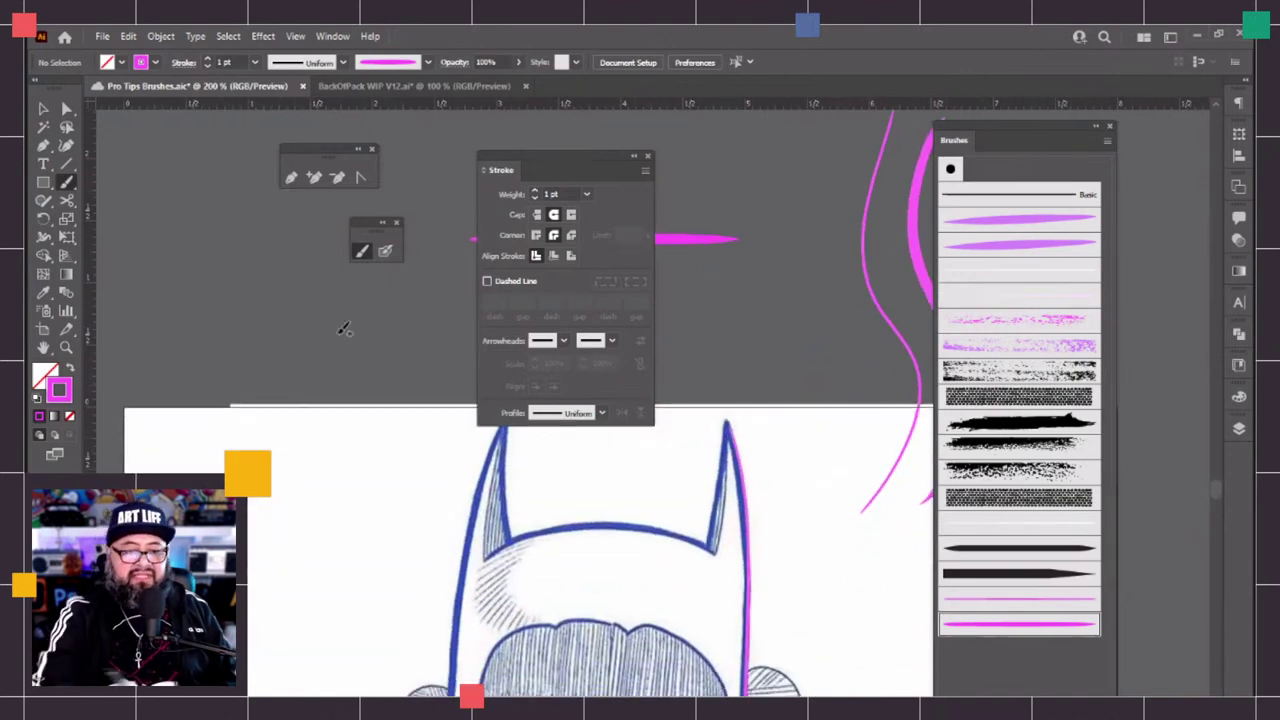
pyautogui.press('a')
pyautogui.moveTo(786, 511); pyautogui.dragTo(741, 578)
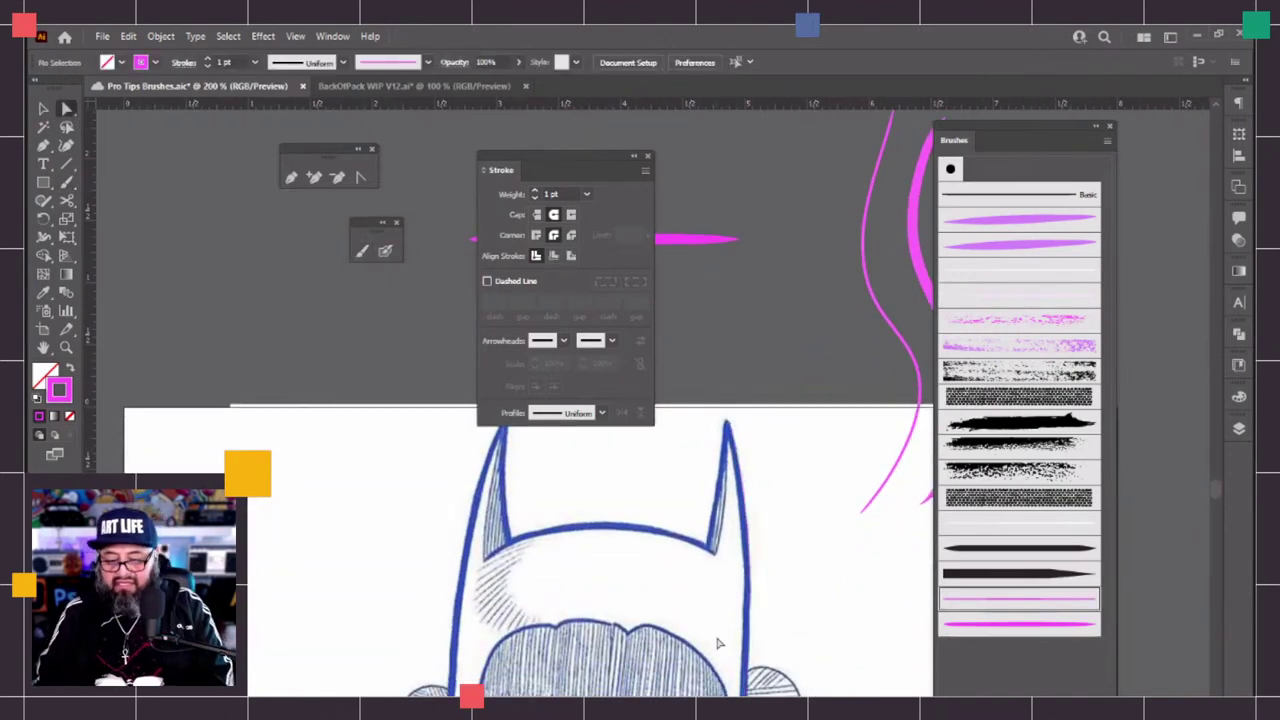
pyautogui.click(1028, 624)
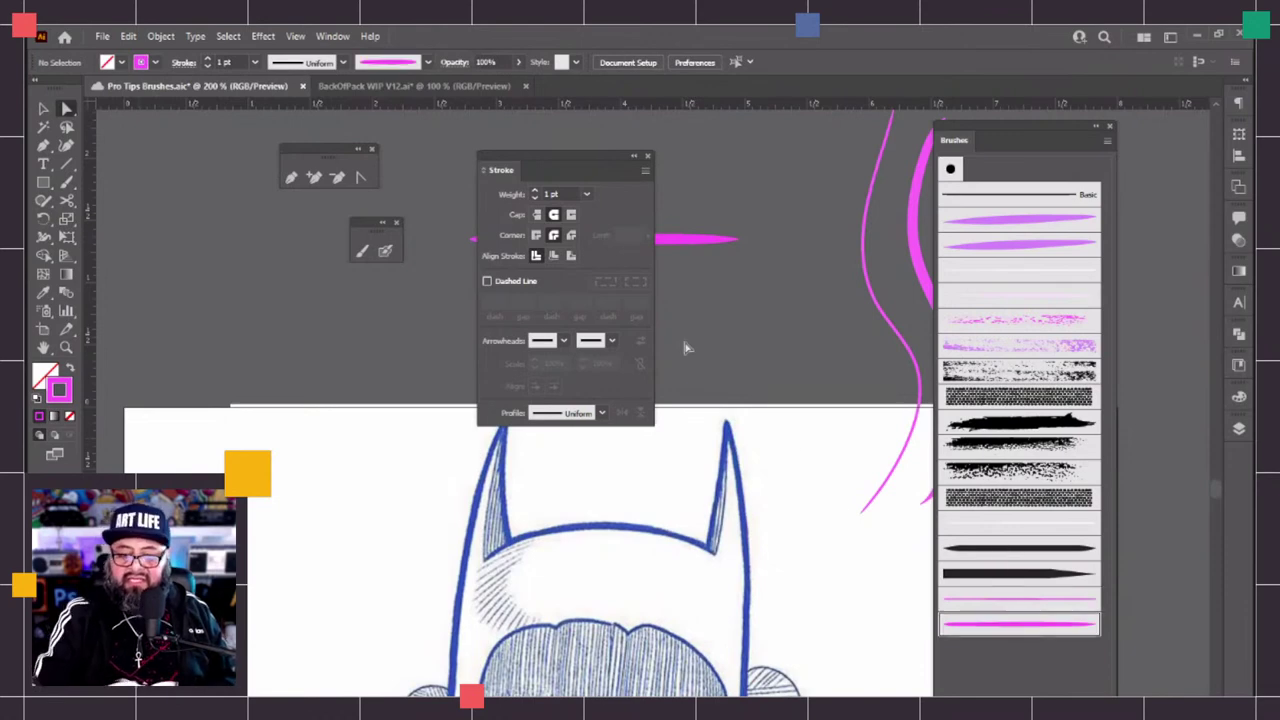
# Trace the outer right edge of the cowl, the right ear and its round earring with the thick pink paintbrush
pyautogui.click(363, 253)
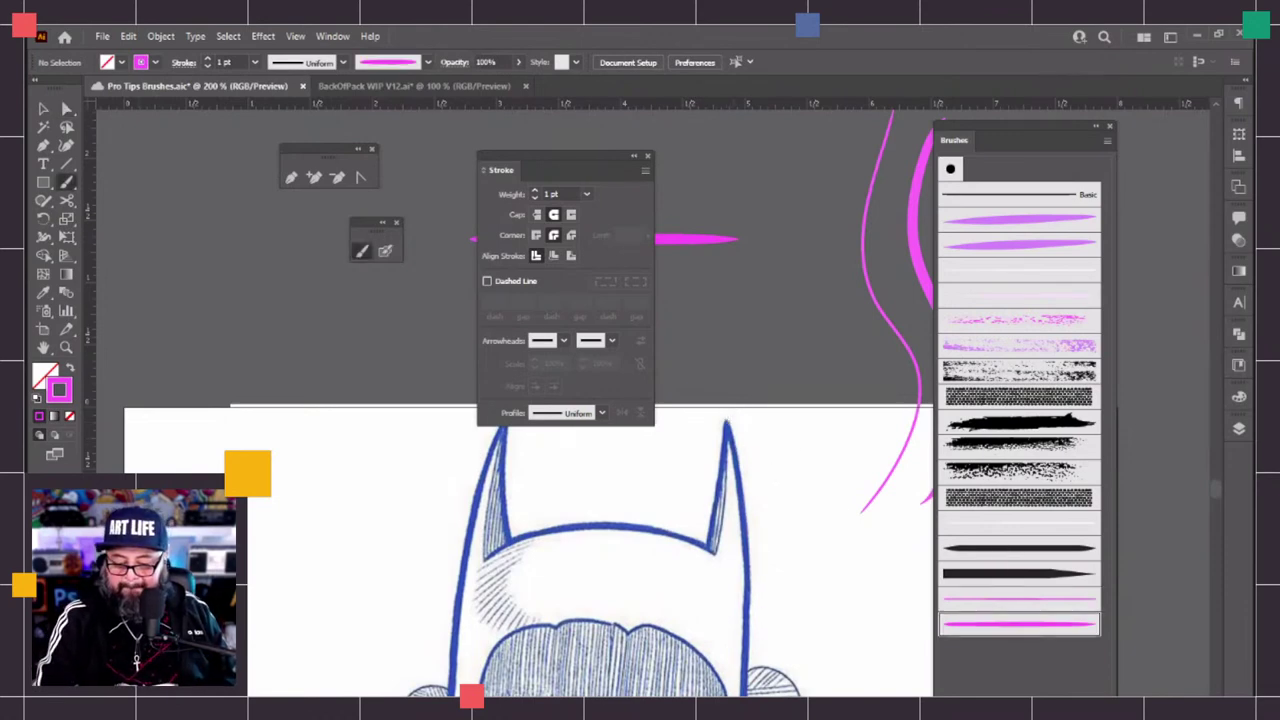
pyautogui.moveTo(727, 424); pyautogui.dragTo(748, 698)
pyautogui.scroll(-3, 760, 650)
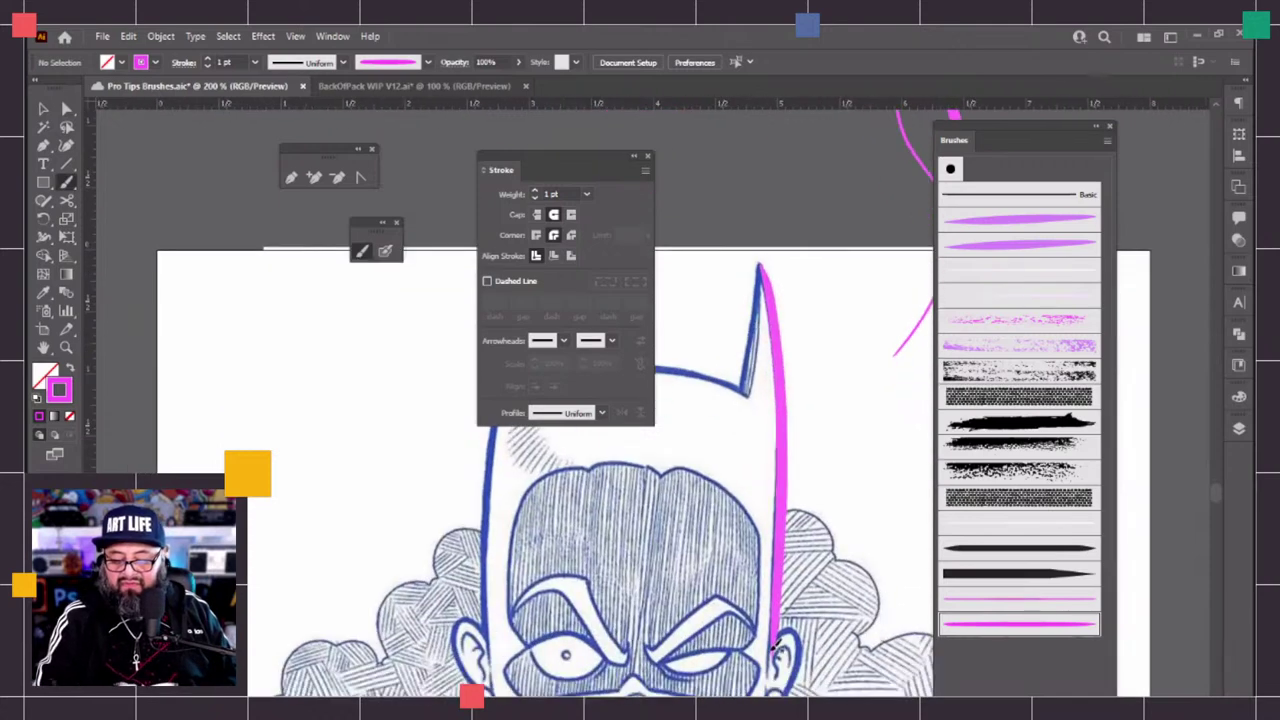
pyautogui.moveTo(784, 630)
pyautogui.mouseDown()
pyautogui.moveTo(800, 628)
pyautogui.moveTo(792, 688)
pyautogui.mouseUp()
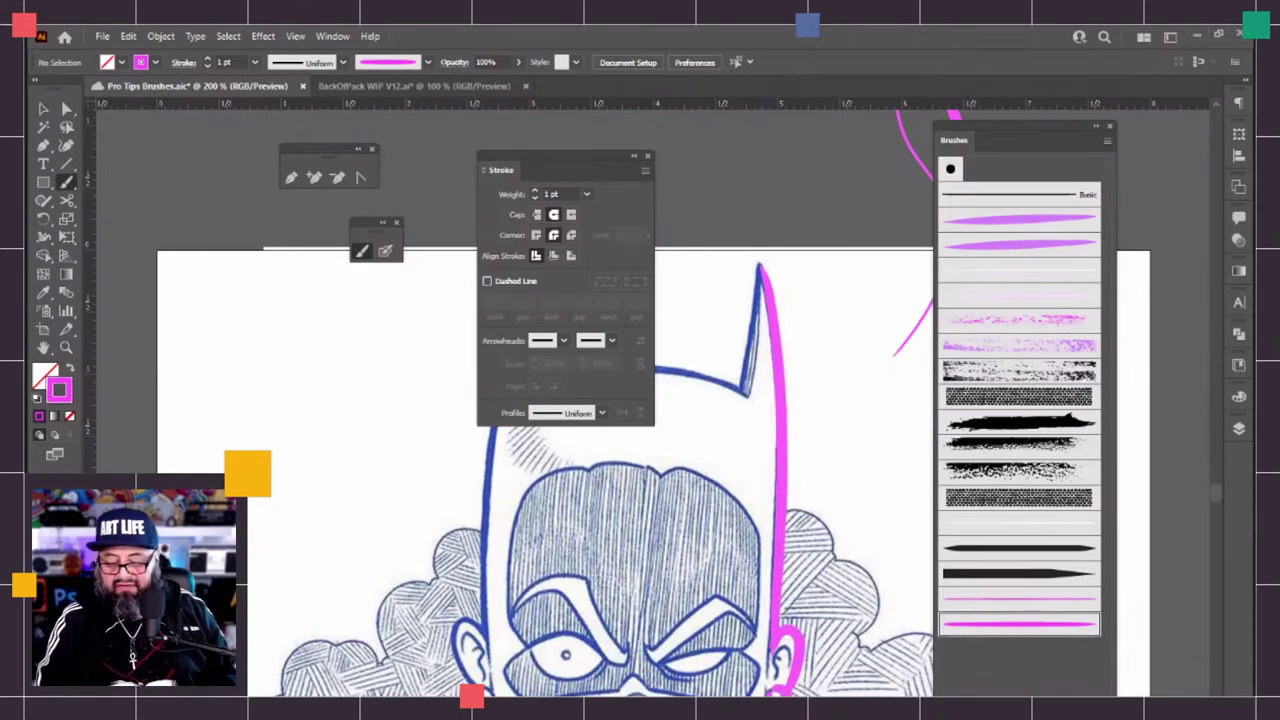
pyautogui.moveTo(778, 695); pyautogui.dragTo(855, 605)
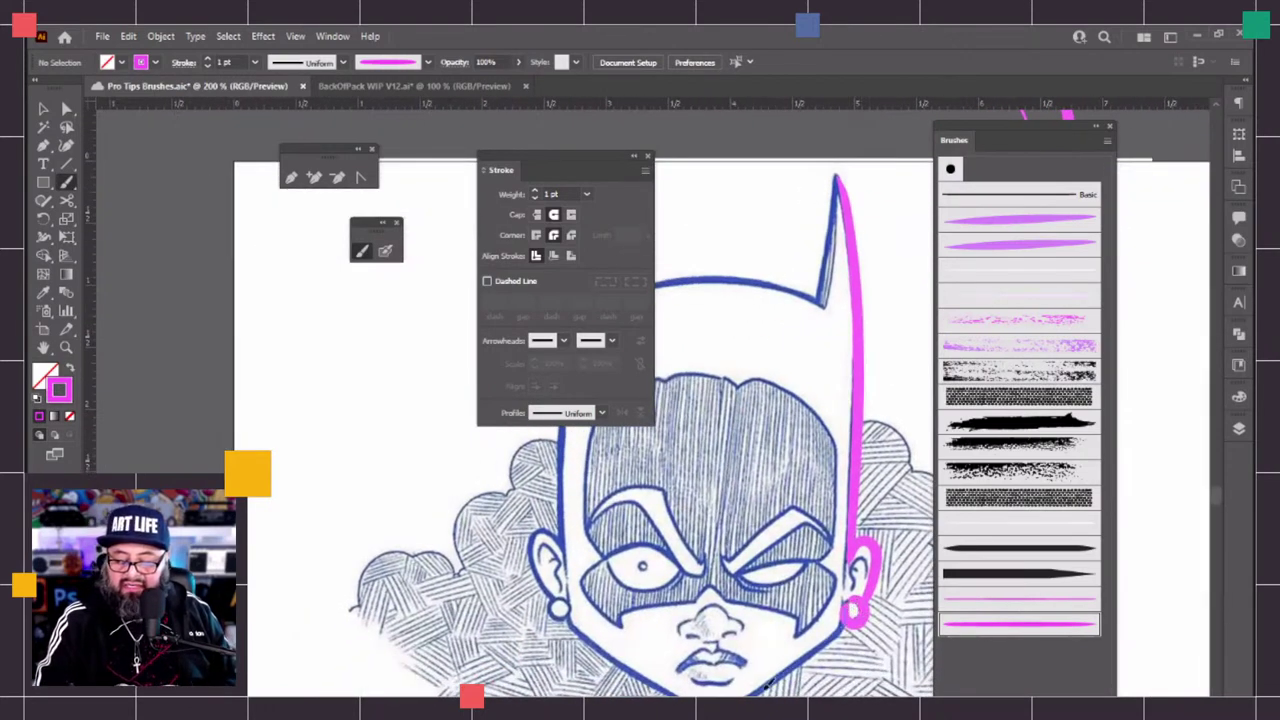
# Paint the jawline from both earrings down toward the chin with the thick pink brush and save the document
pyautogui.moveTo(848, 622); pyautogui.dragTo(746, 697)
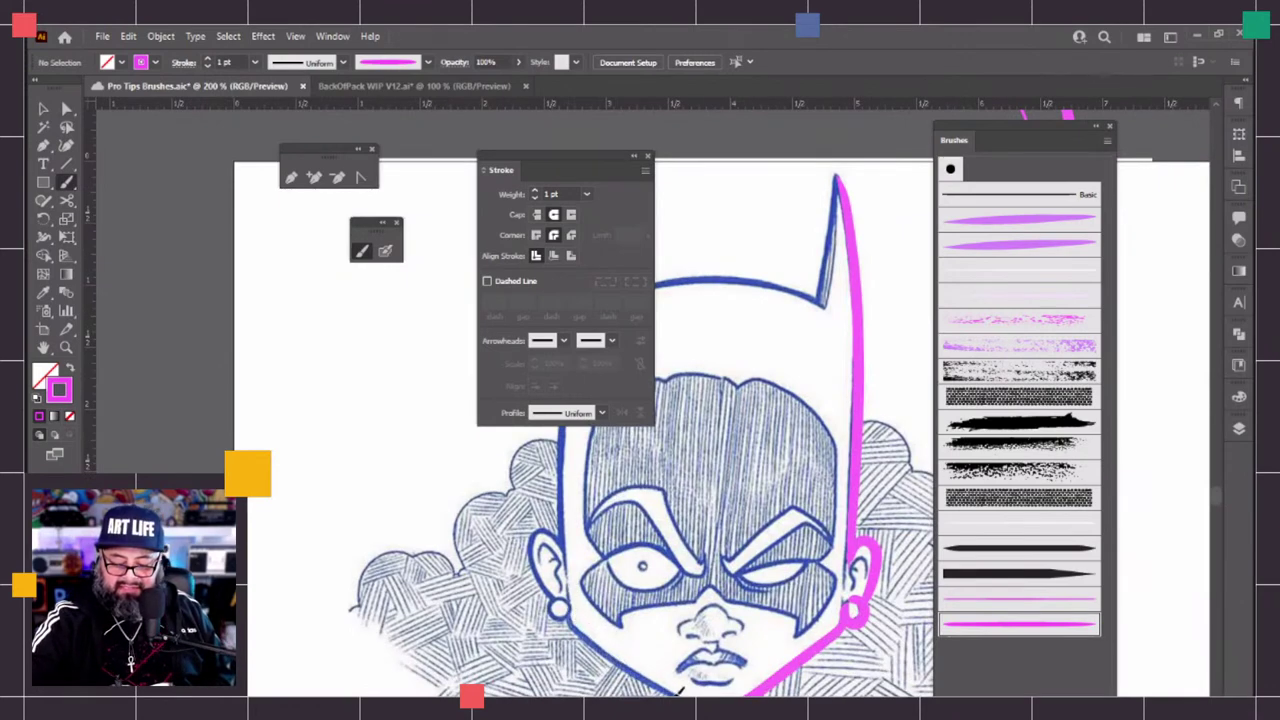
pyautogui.moveTo(562, 598); pyautogui.dragTo(746, 690)
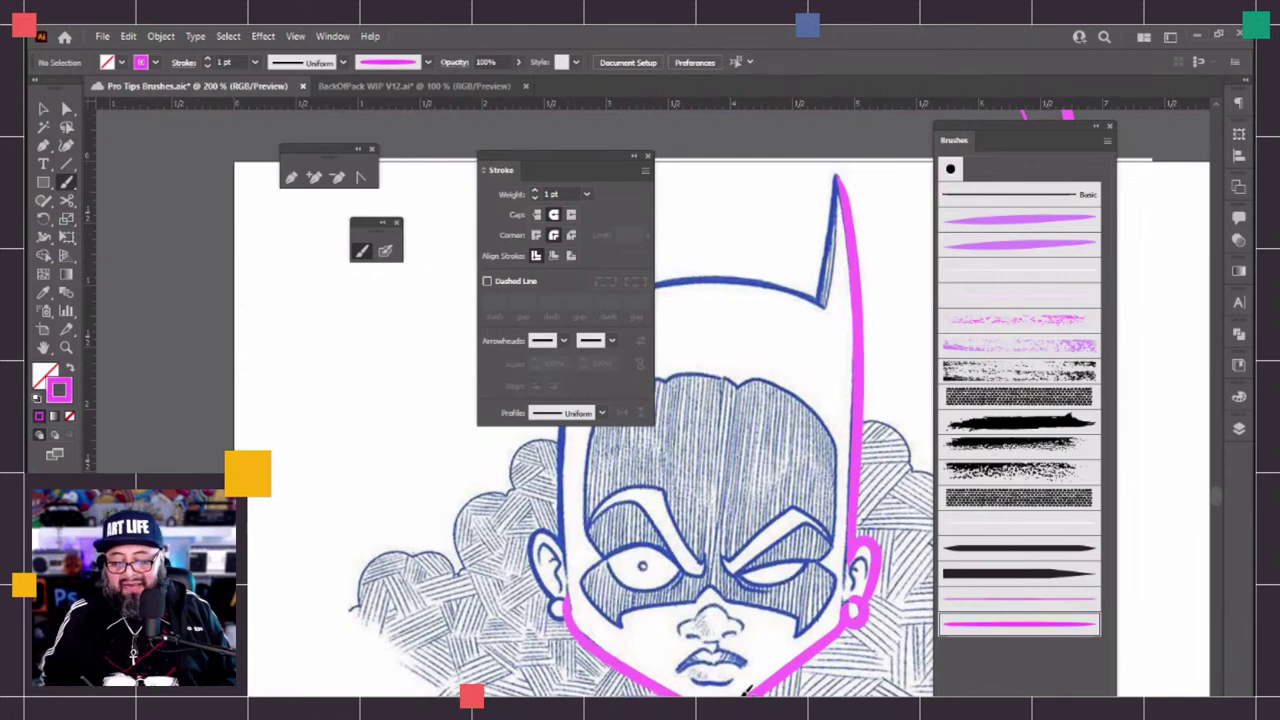
pyautogui.hotkey('ctrl', 's')
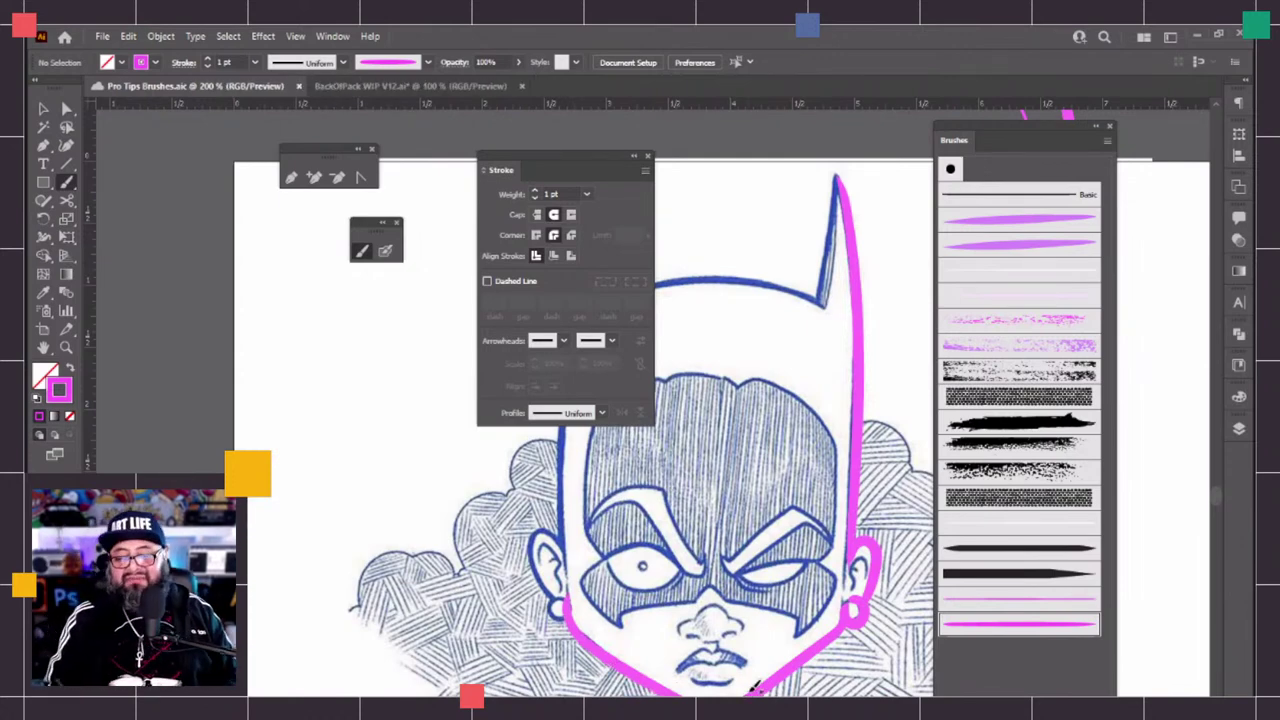
# Move the floating Stroke and Brushes panels clear of the Batgirl sketch
pyautogui.moveTo(528, 165)
pyautogui.mouseDown()
pyautogui.moveTo(413, 303)
pyautogui.moveTo(214, 435)
pyautogui.mouseUp()
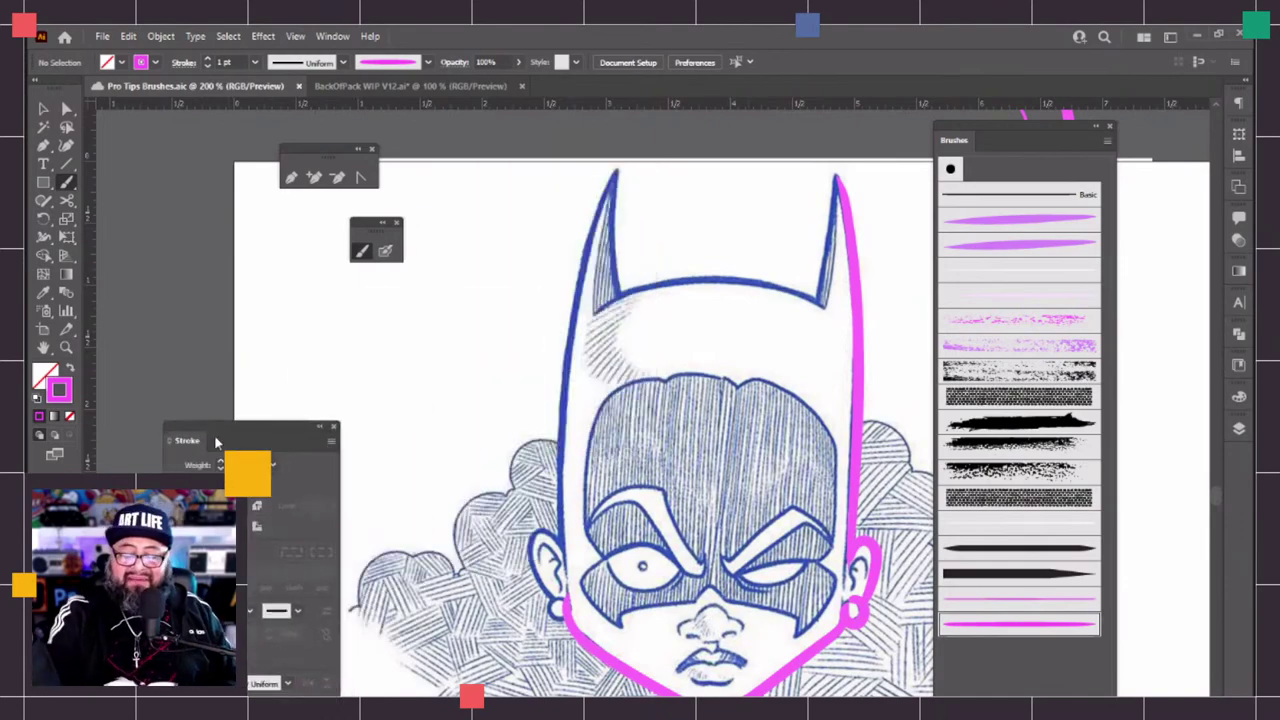
pyautogui.moveTo(954, 140); pyautogui.dragTo(1041, 127)
pyautogui.hscroll(2, 680, 400)
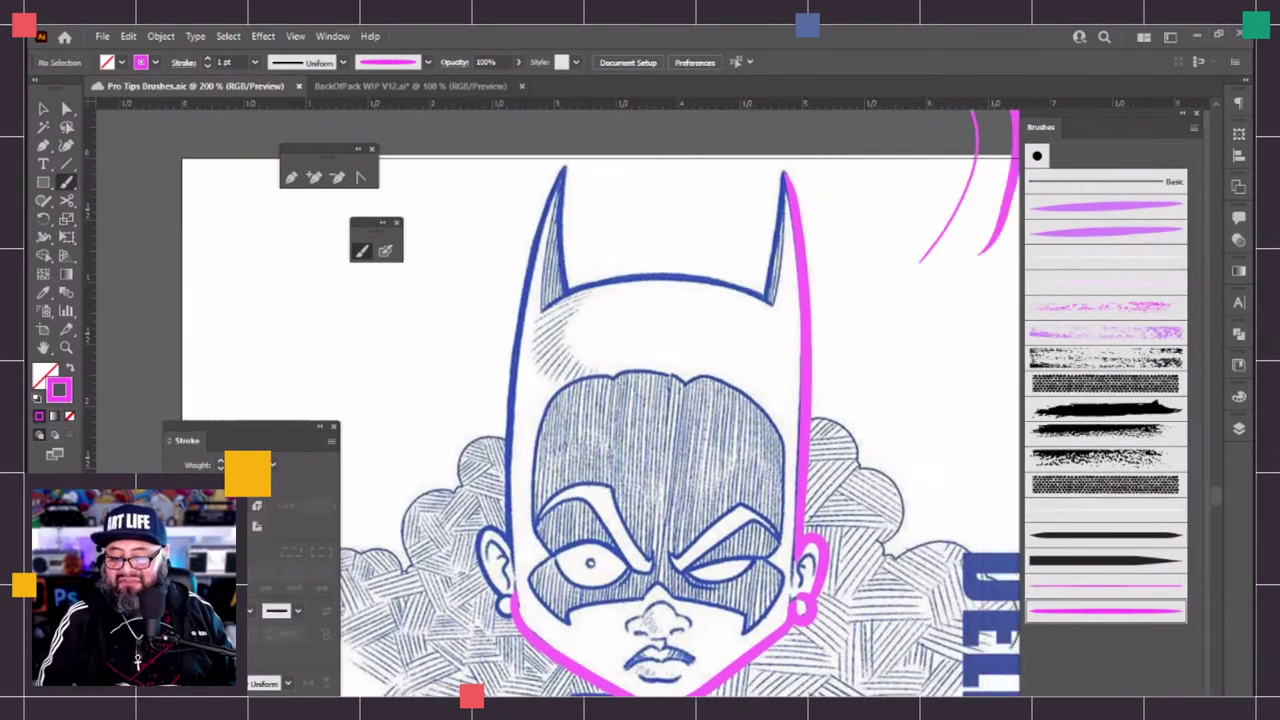
# Delete the two wavy test strokes and the horizontal tapered pink shape above the sketch
pyautogui.scroll(10, 780, 677)
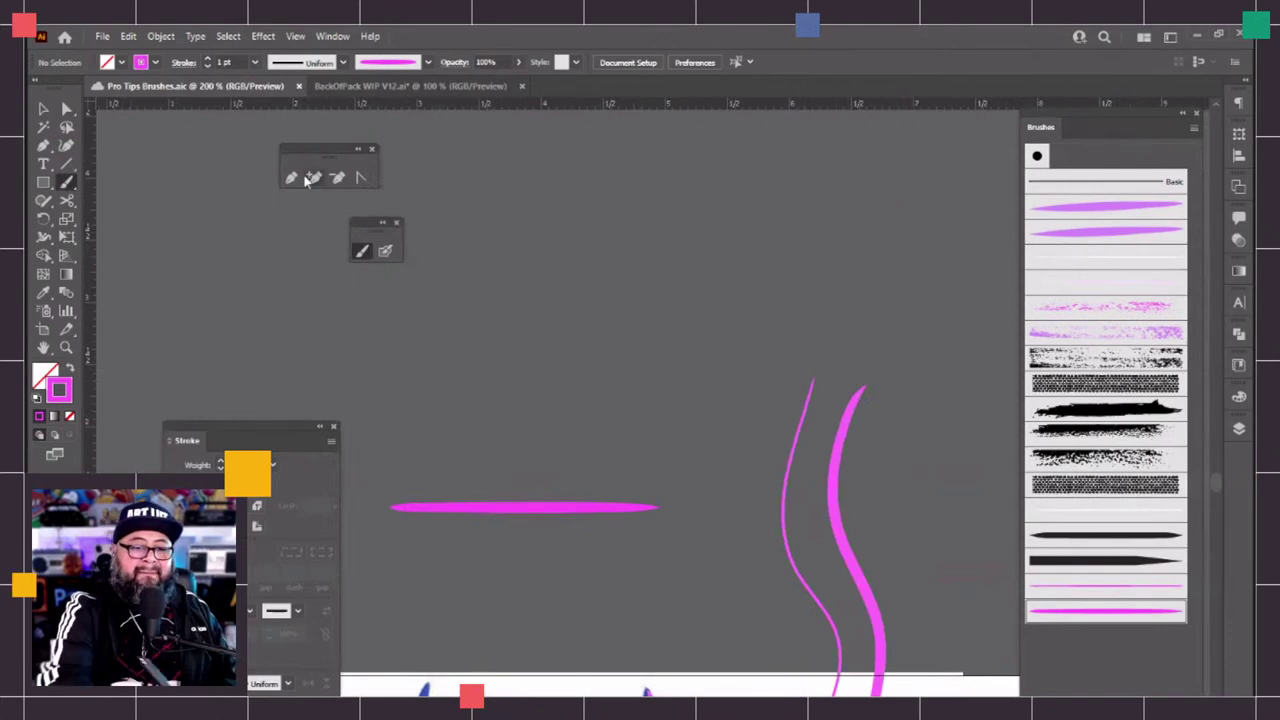
pyautogui.press('a')
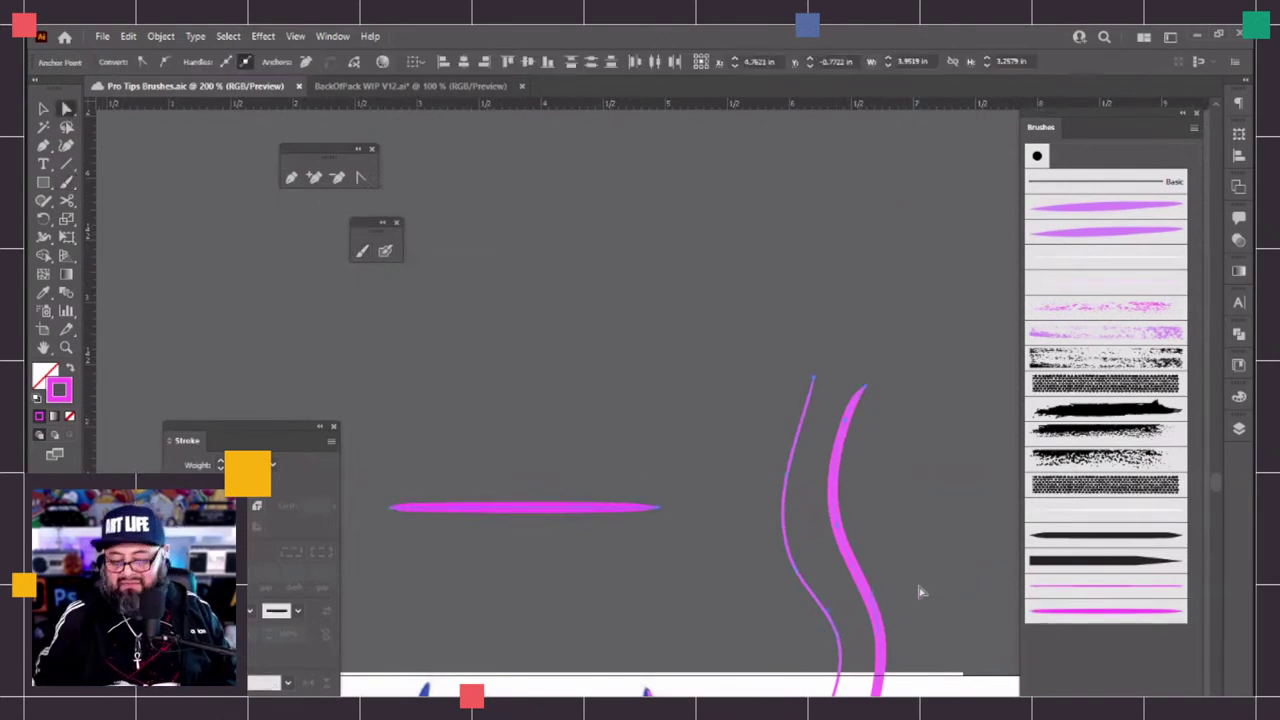
pyautogui.press('Delete')
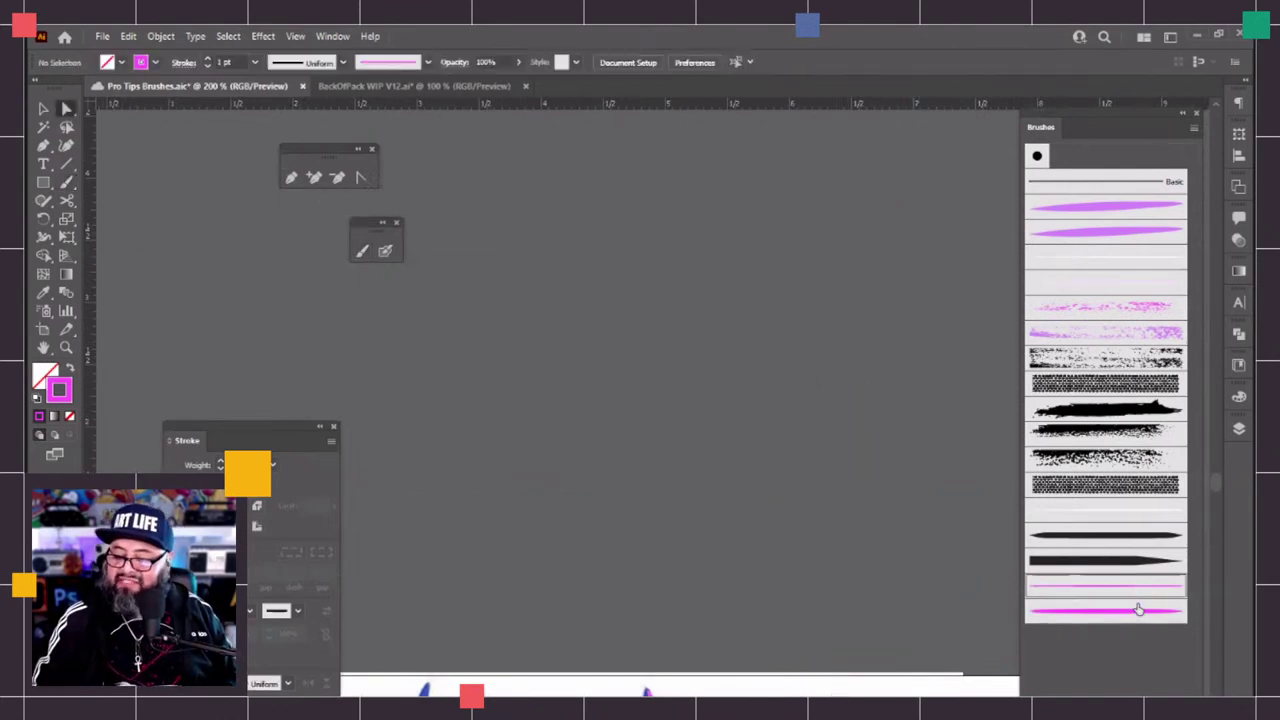
# Duplicate the thin pink art brush and rename the copy Ink Brush DTM Thin Pressure
pyautogui.click(1138, 610)
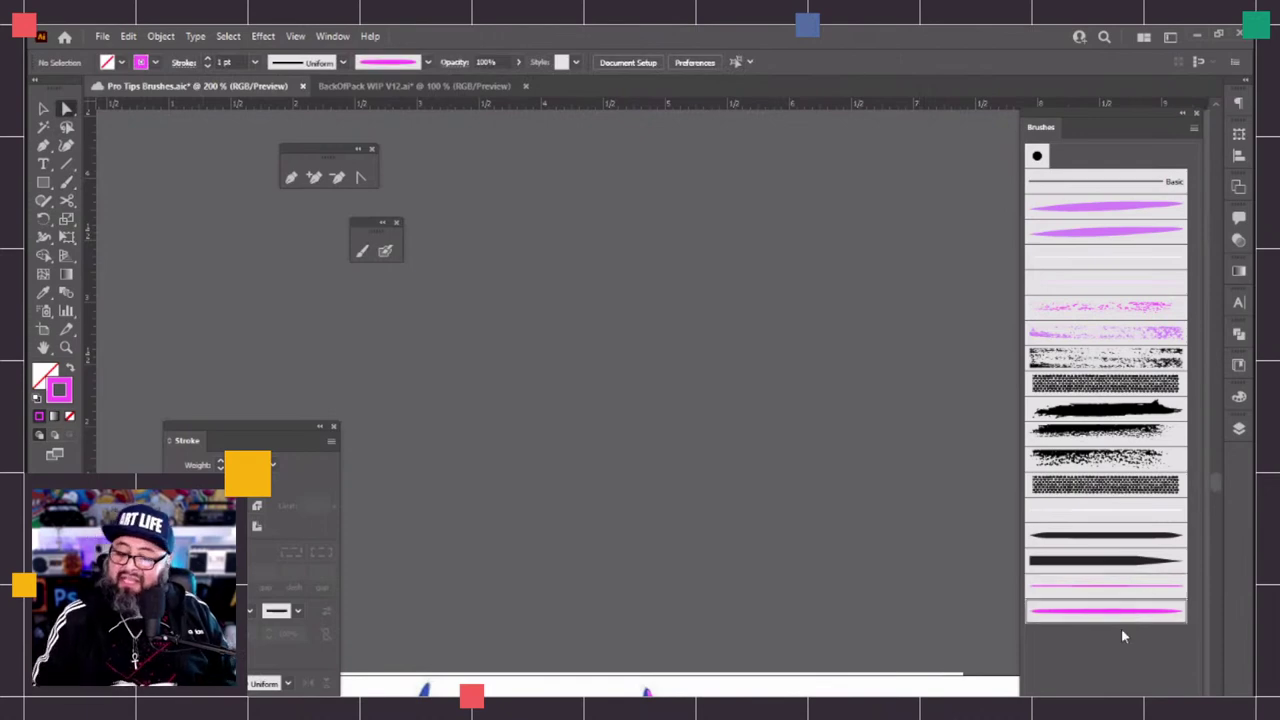
pyautogui.click(1125, 588)
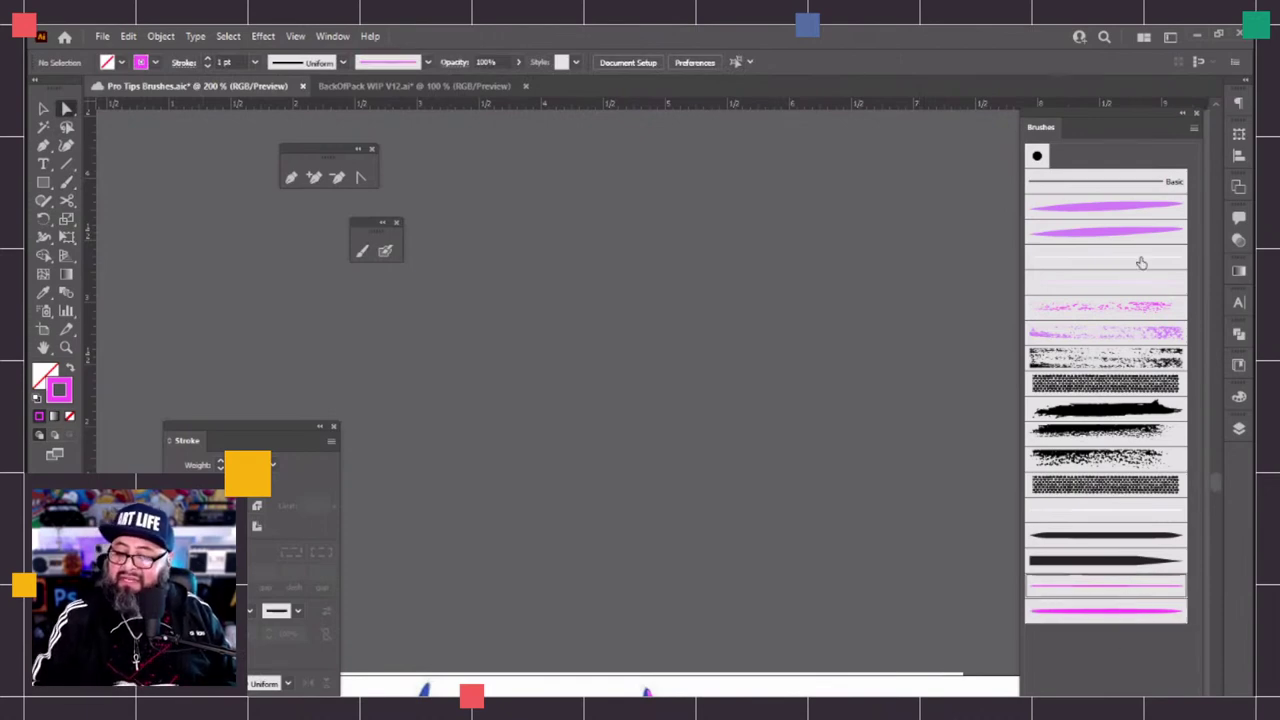
pyautogui.click(1191, 129)
pyautogui.click(1131, 151)
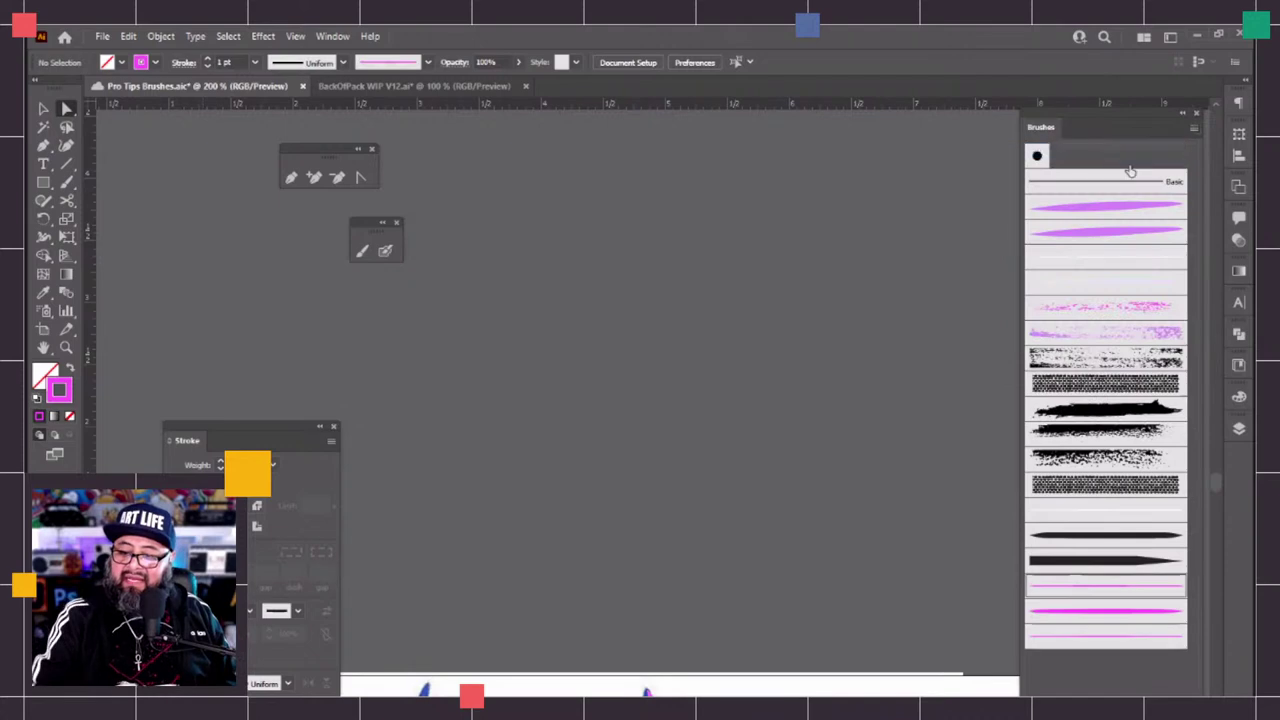
pyautogui.doubleClick(1136, 640)
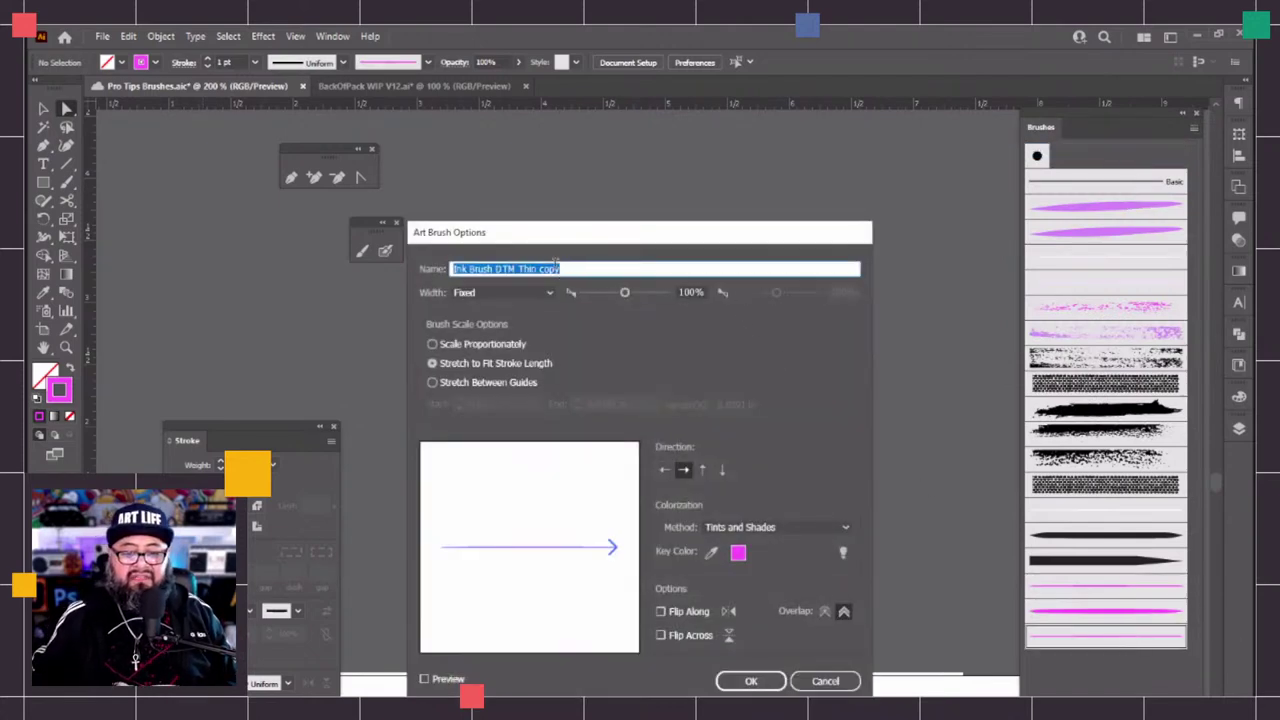
pyautogui.click(565, 268)
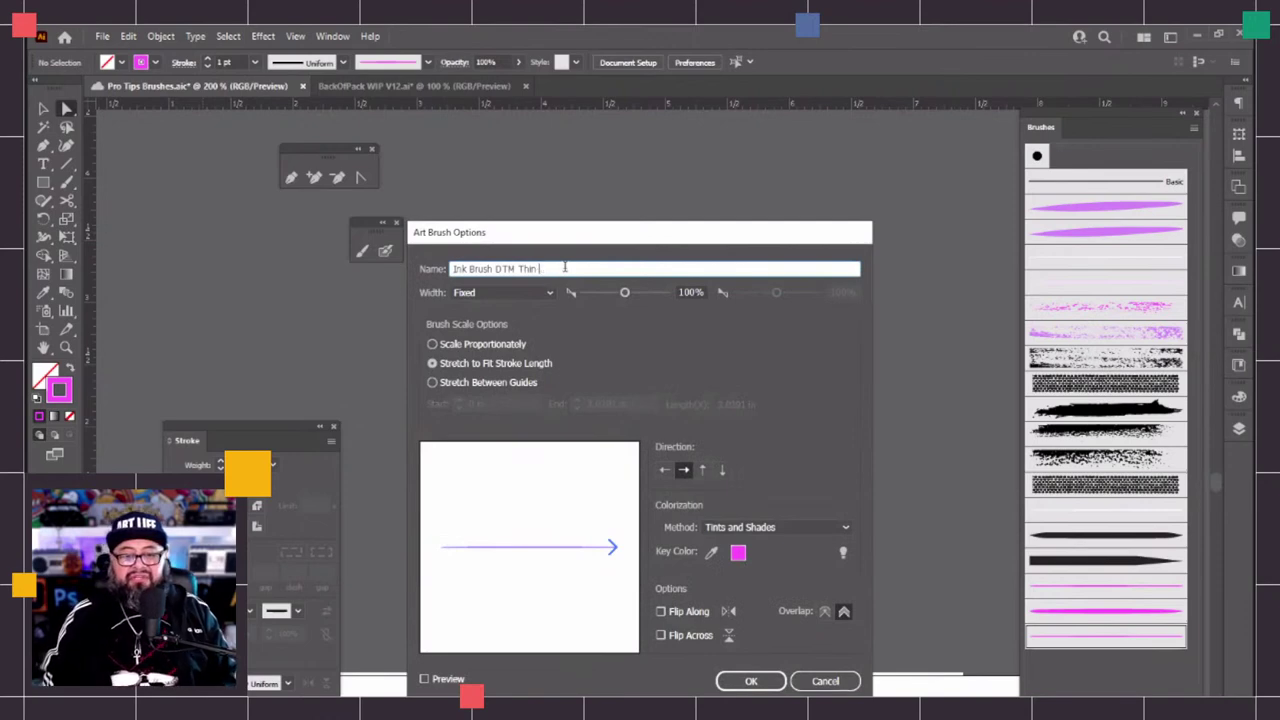
pyautogui.write('Pressure')
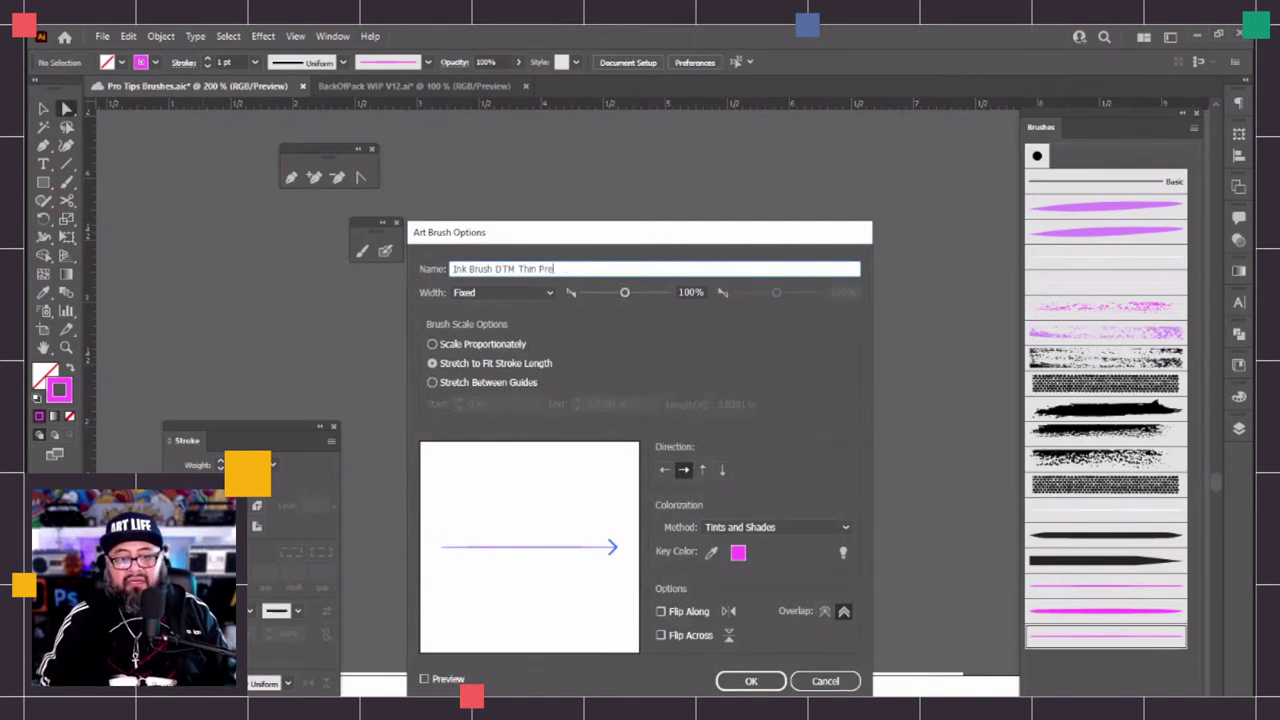
# Make the copied brush's width vary with Pressure from 50% to 150% and apply the brush options
pyautogui.click(546, 292)
pyautogui.click(524, 341)
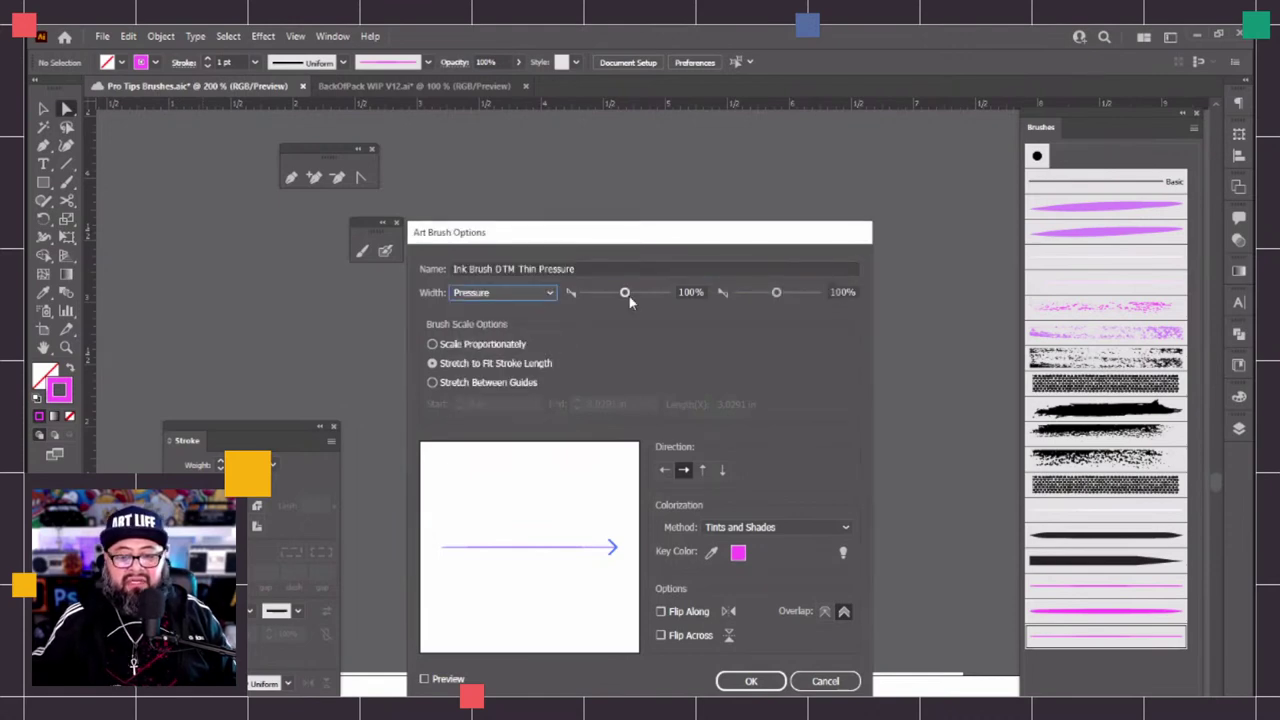
pyautogui.moveTo(625, 293); pyautogui.dragTo(604, 296)
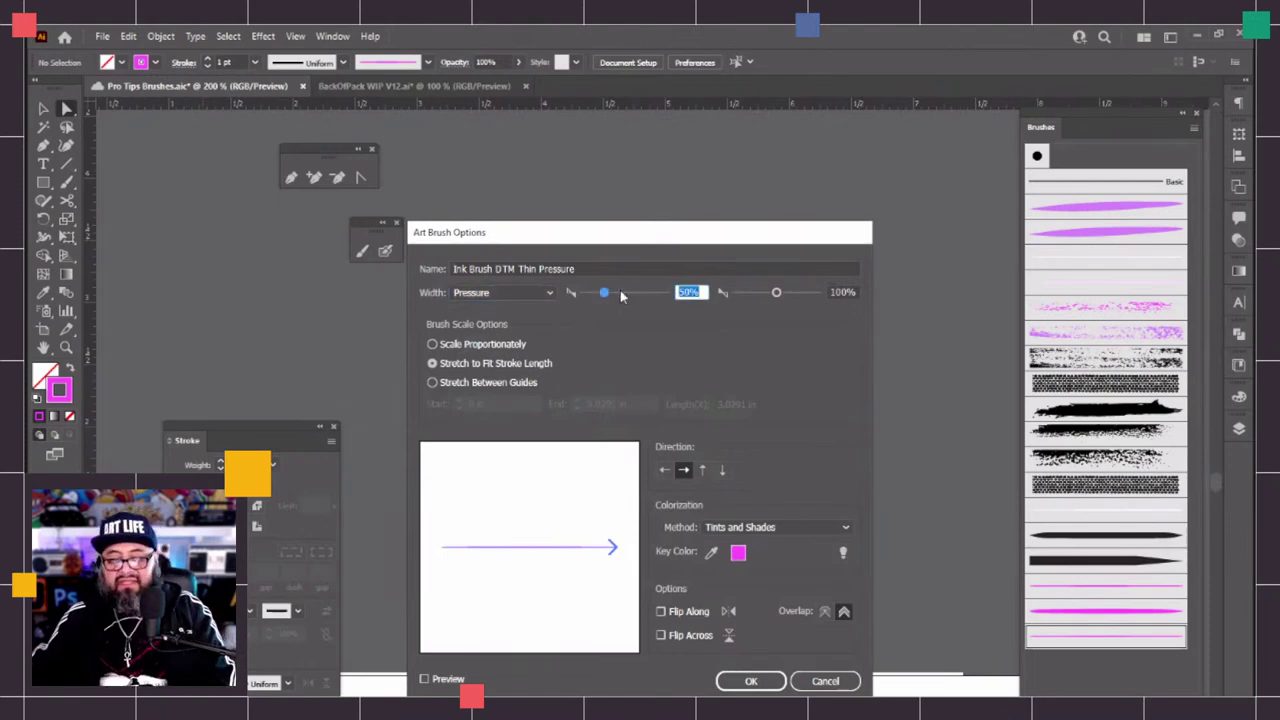
pyautogui.moveTo(775, 294); pyautogui.dragTo(786, 297)
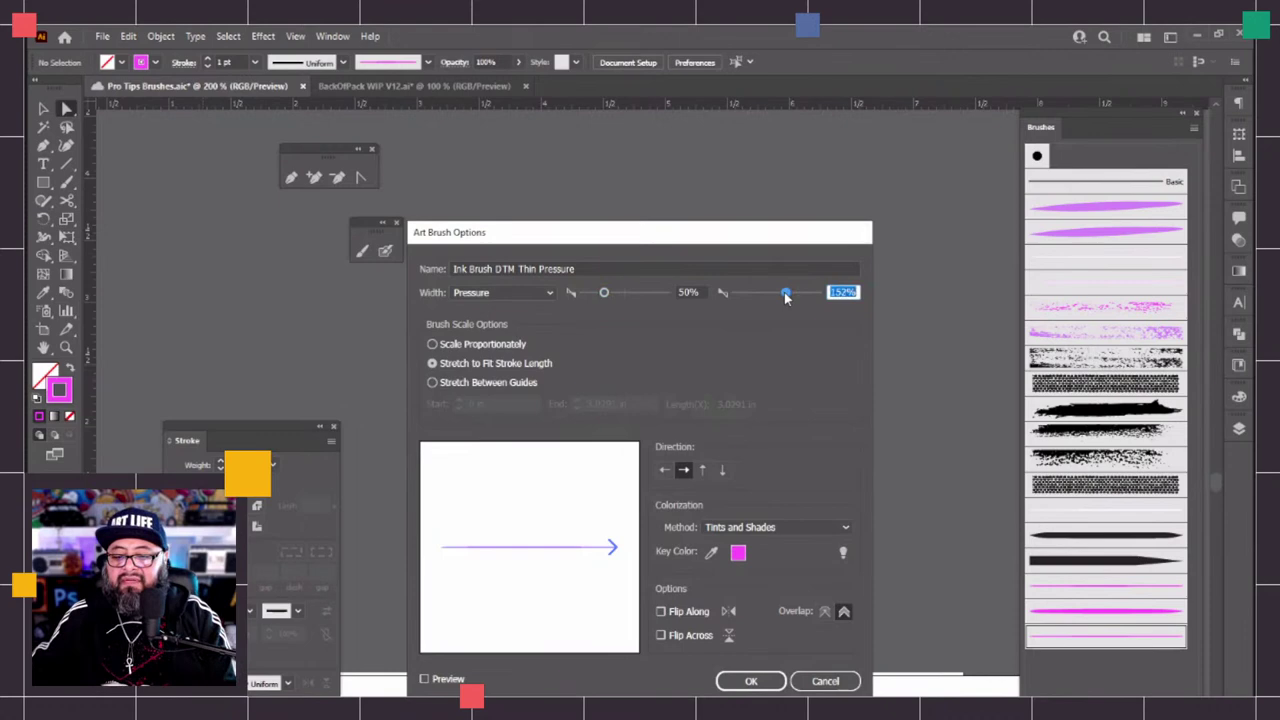
pyautogui.click(760, 530)
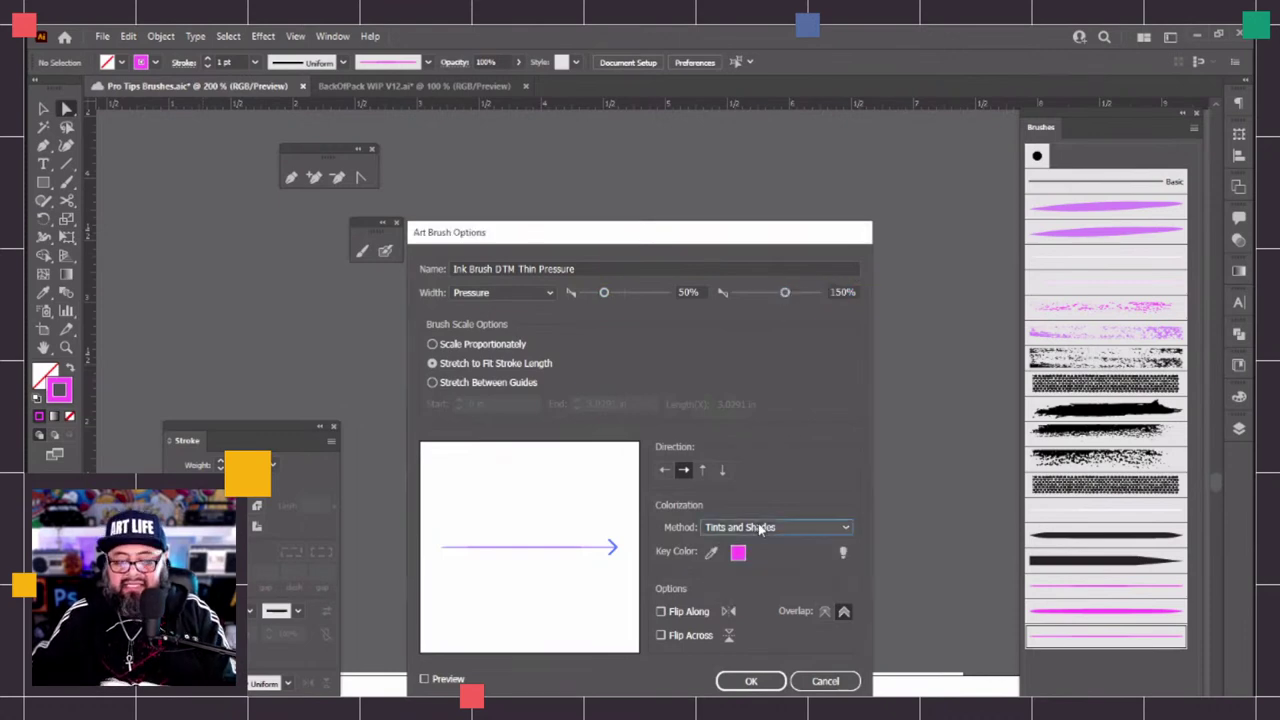
pyautogui.click(770, 682)
pyautogui.click(770, 682)
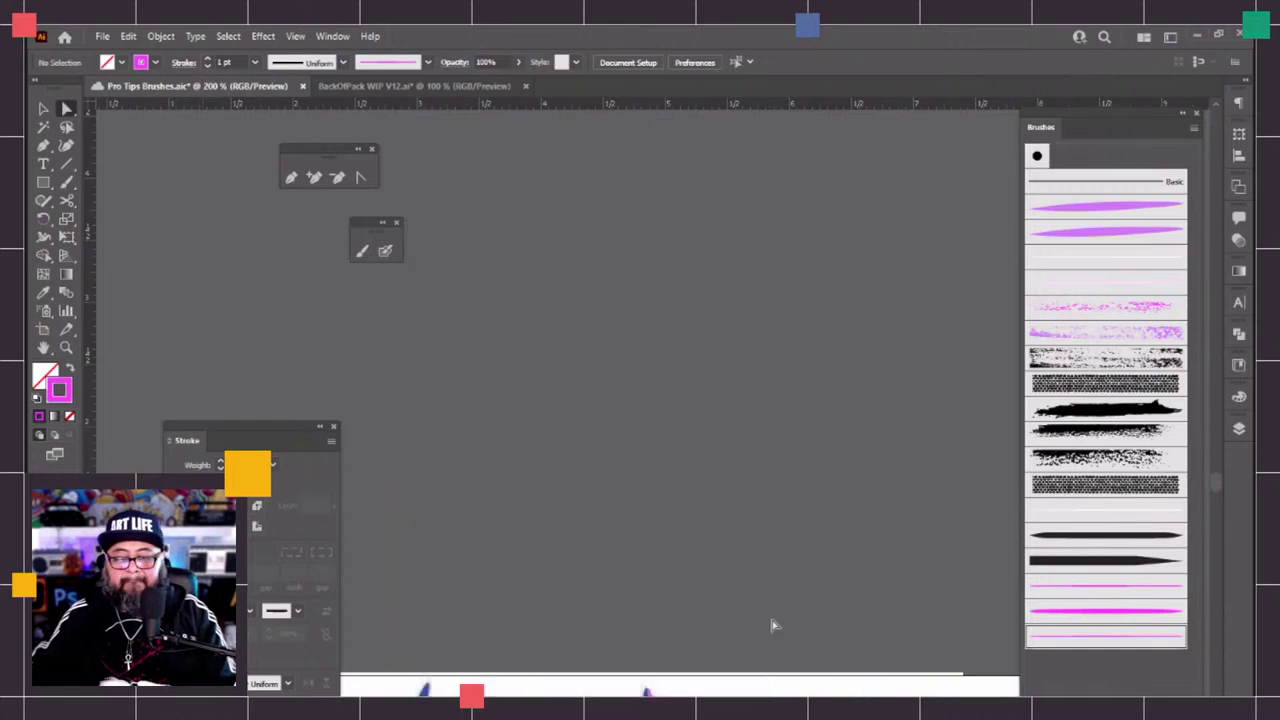
# Paint a curling line and several tall test strokes above the sketch with the fixed-width thin pink brush
pyautogui.click(1110, 590)
pyautogui.click(360, 252)
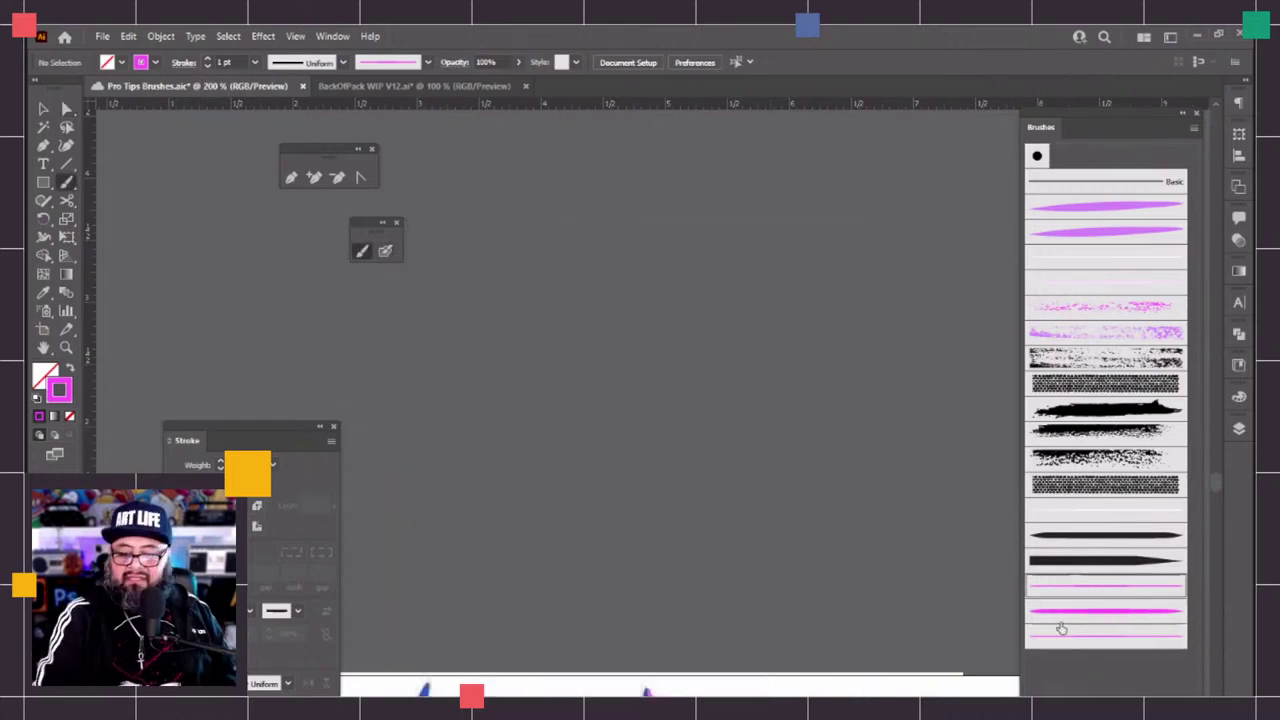
pyautogui.moveTo(796, 216); pyautogui.dragTo(825, 568)
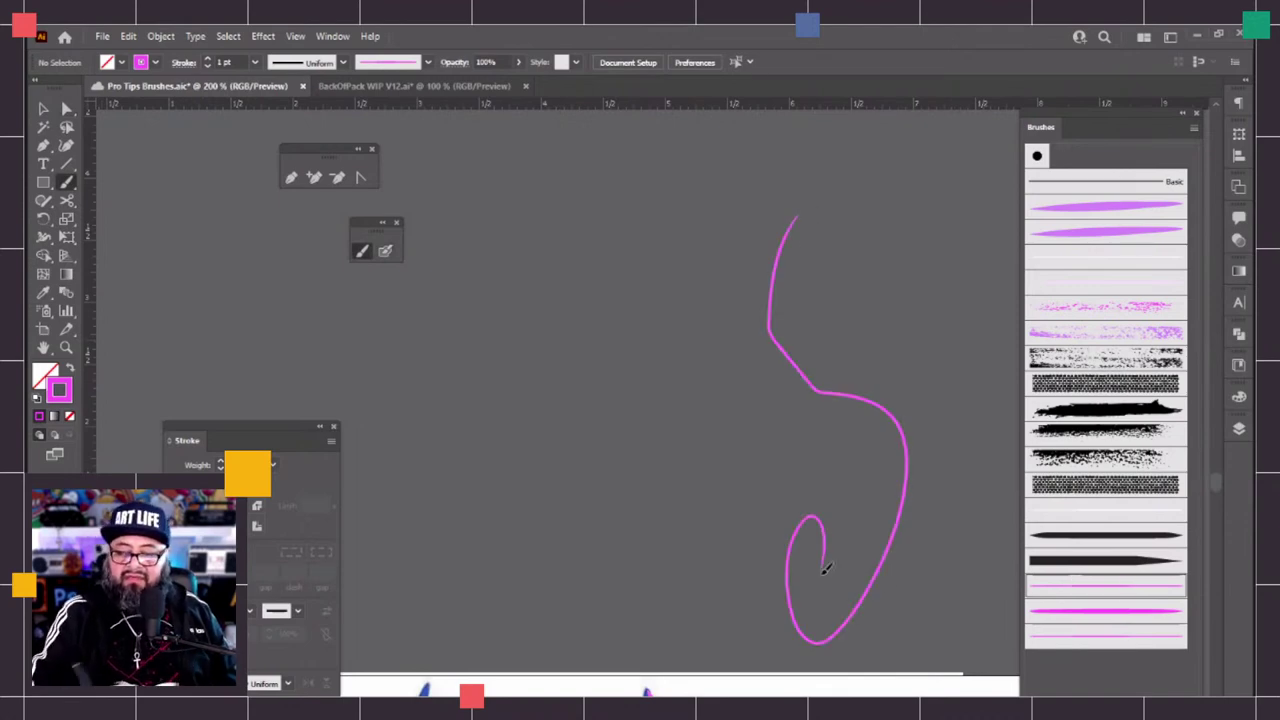
pyautogui.moveTo(900, 315); pyautogui.dragTo(905, 562)
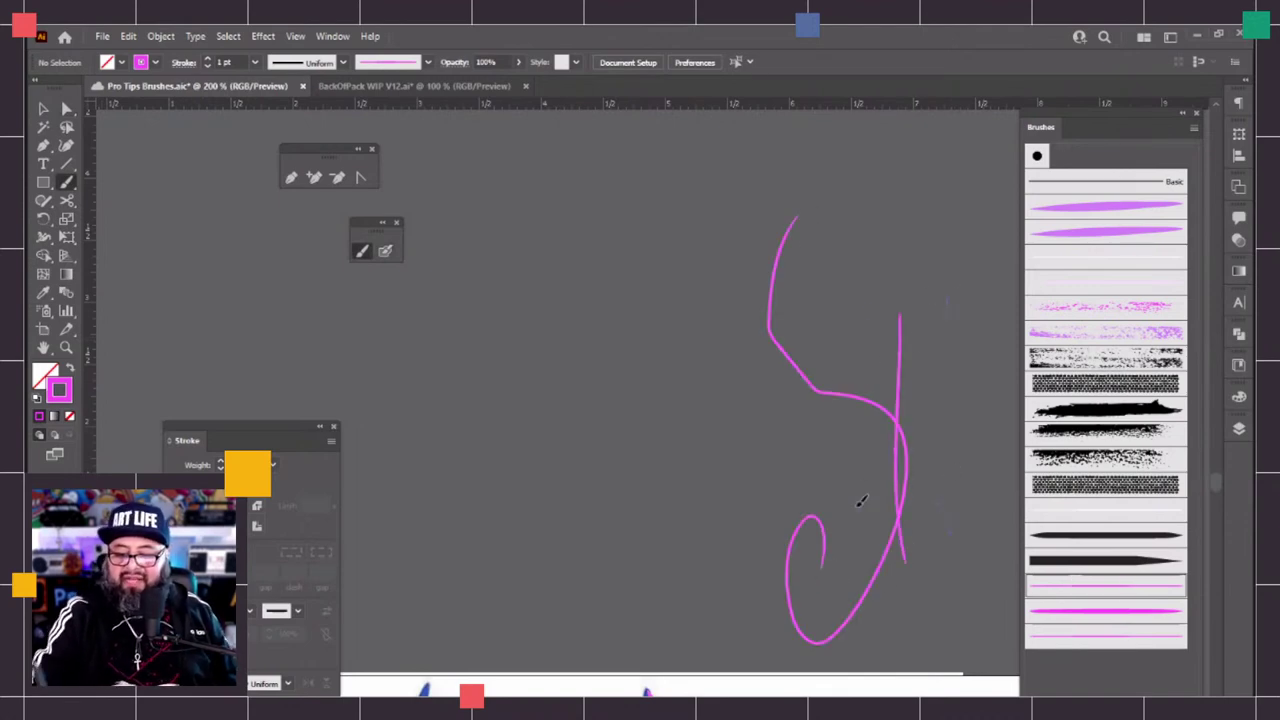
pyautogui.moveTo(858, 505); pyautogui.dragTo(950, 532)
pyautogui.moveTo(806, 292); pyautogui.dragTo(777, 518)
pyautogui.moveTo(770, 300)
pyautogui.mouseDown()
pyautogui.moveTo(757, 429)
pyautogui.moveTo(766, 555)
pyautogui.mouseUp()
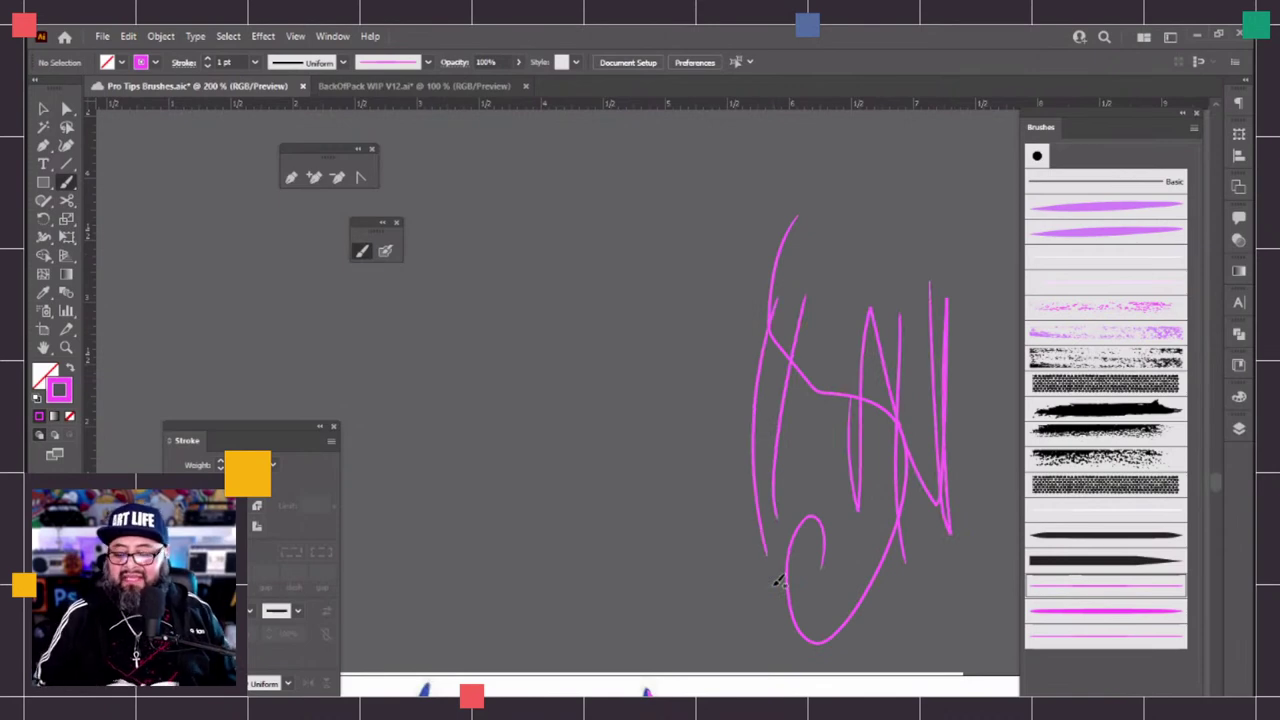
# Paint comparison strokes beside the first group with the Ink Brush DTM Thin Pressure brush, including a hooked curve and a zigzag
pyautogui.click(1128, 640)
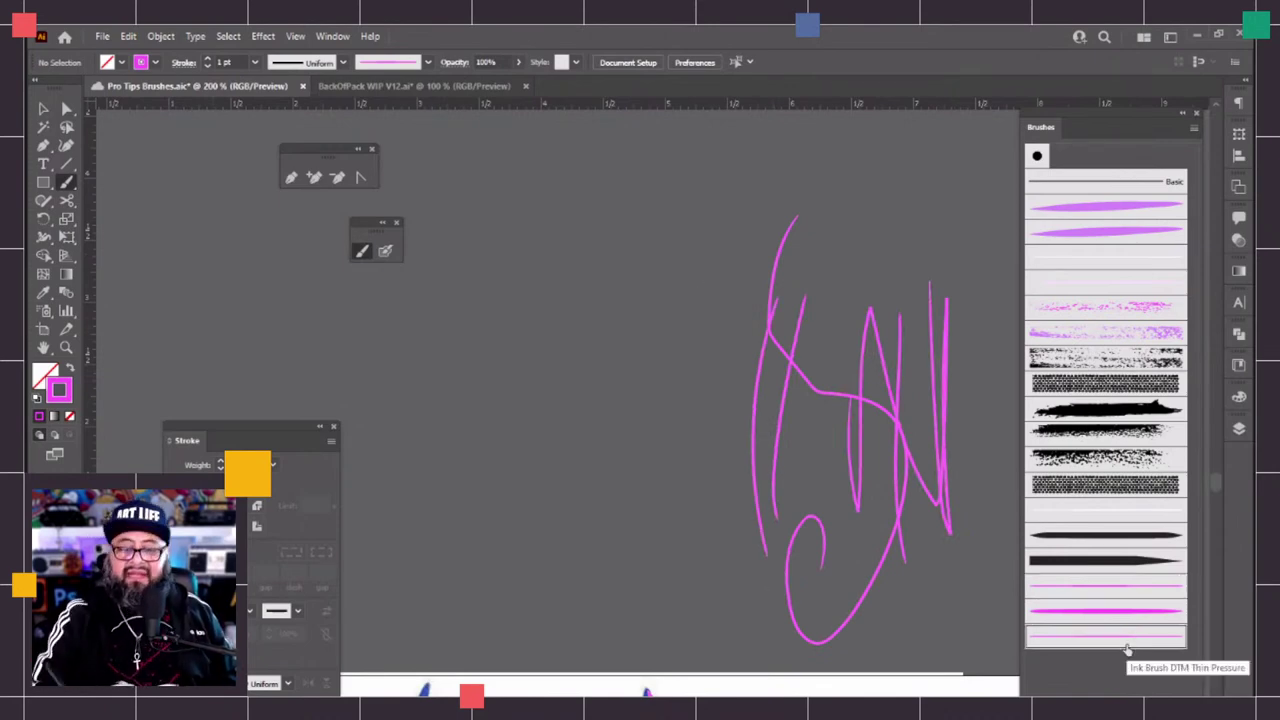
pyautogui.moveTo(694, 275); pyautogui.dragTo(695, 605)
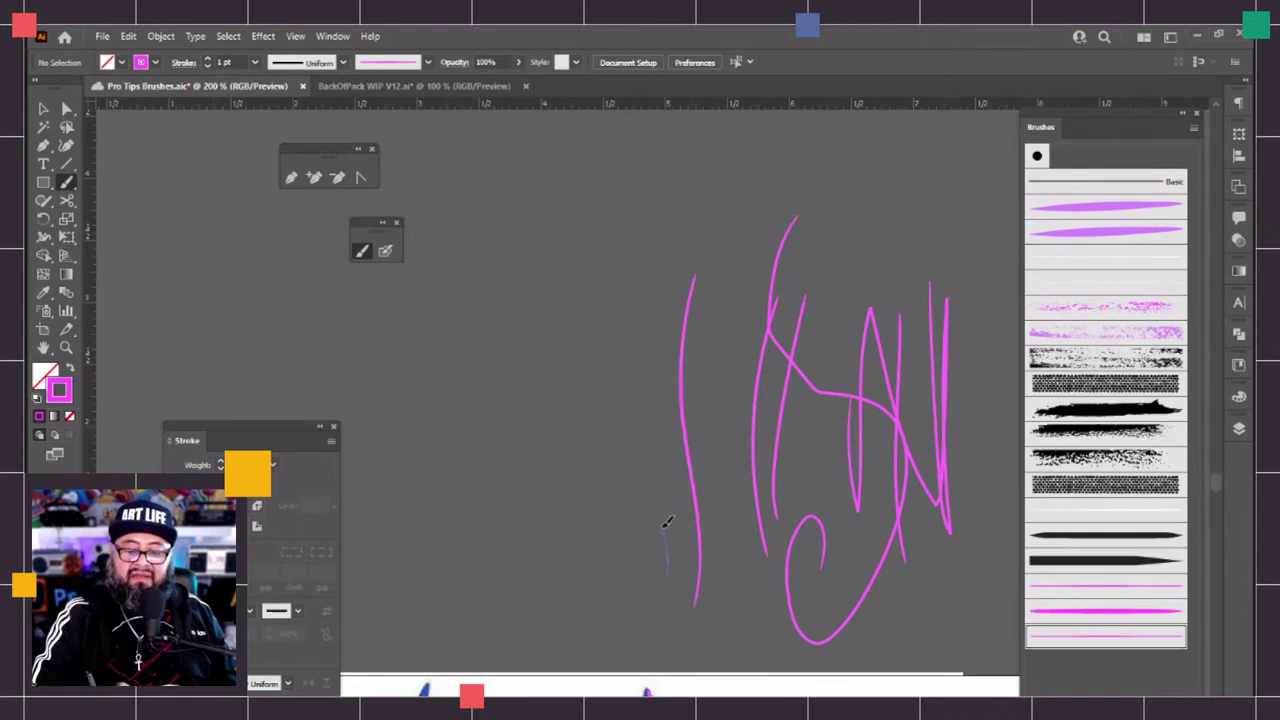
pyautogui.moveTo(667, 521)
pyautogui.mouseDown()
pyautogui.moveTo(650, 318)
pyautogui.moveTo(625, 525)
pyautogui.mouseUp()
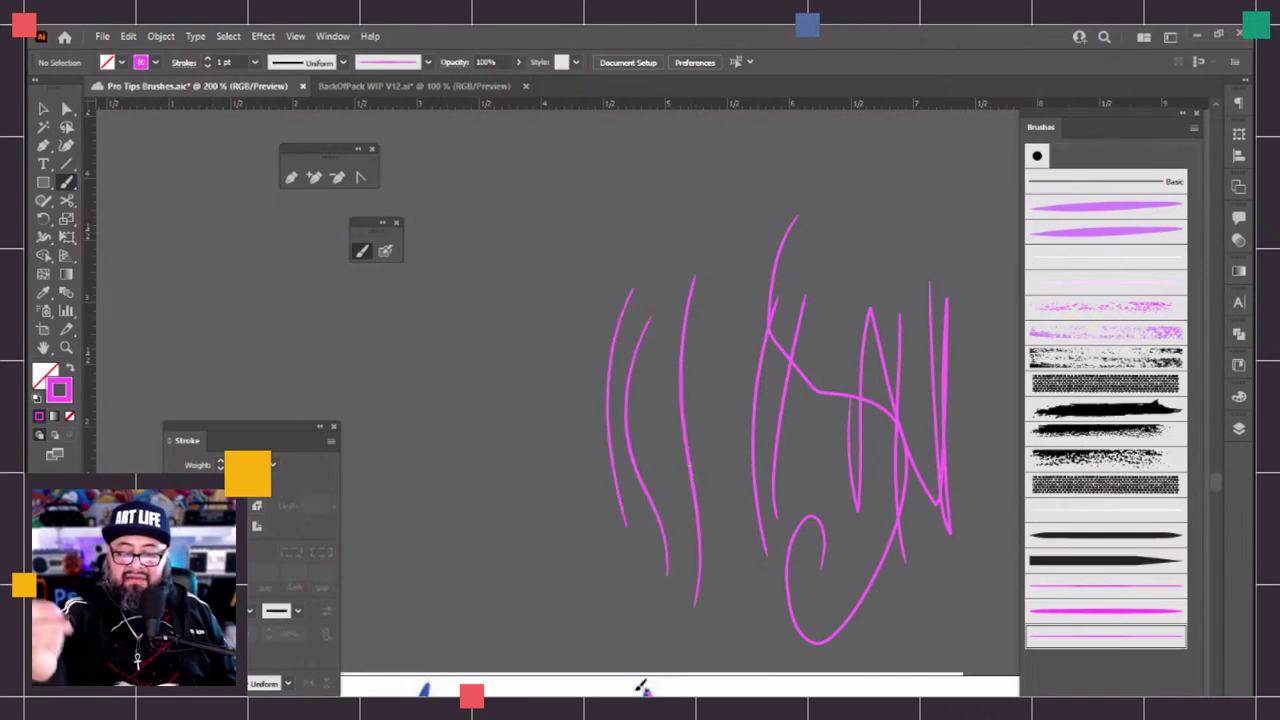
pyautogui.moveTo(547, 424); pyautogui.dragTo(541, 419)
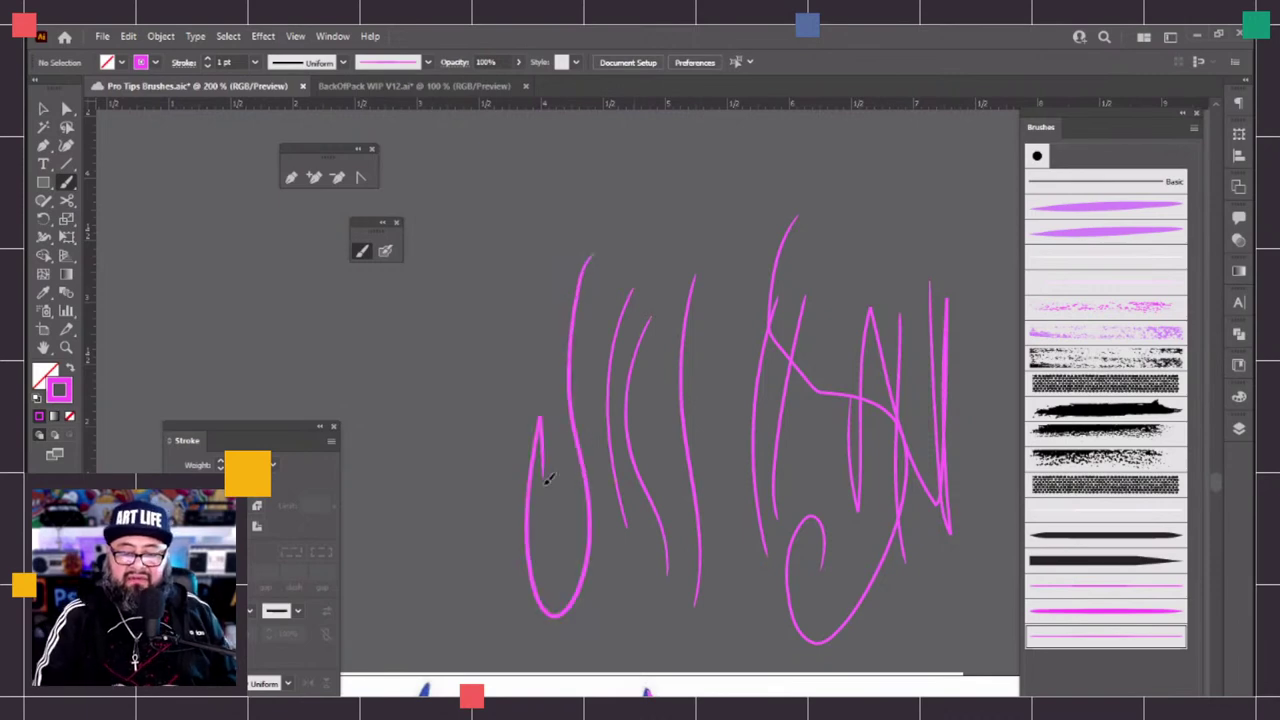
pyautogui.moveTo(660, 340)
pyautogui.mouseDown()
pyautogui.moveTo(646, 388)
pyautogui.moveTo(683, 484)
pyautogui.mouseUp()
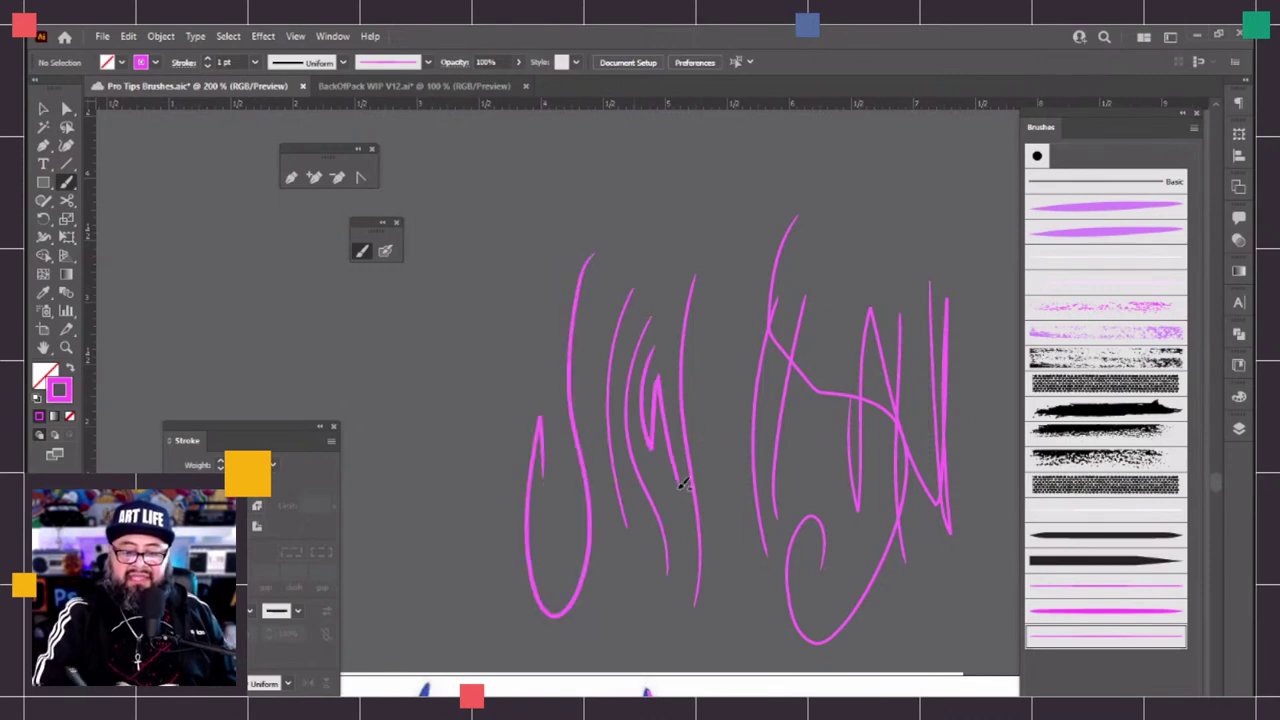
# Widen the Ink Brush DTM Thin Pressure brush's pressure range to 30% minimum and about 238% maximum width, and apply the options
pyautogui.doubleClick(1120, 640)
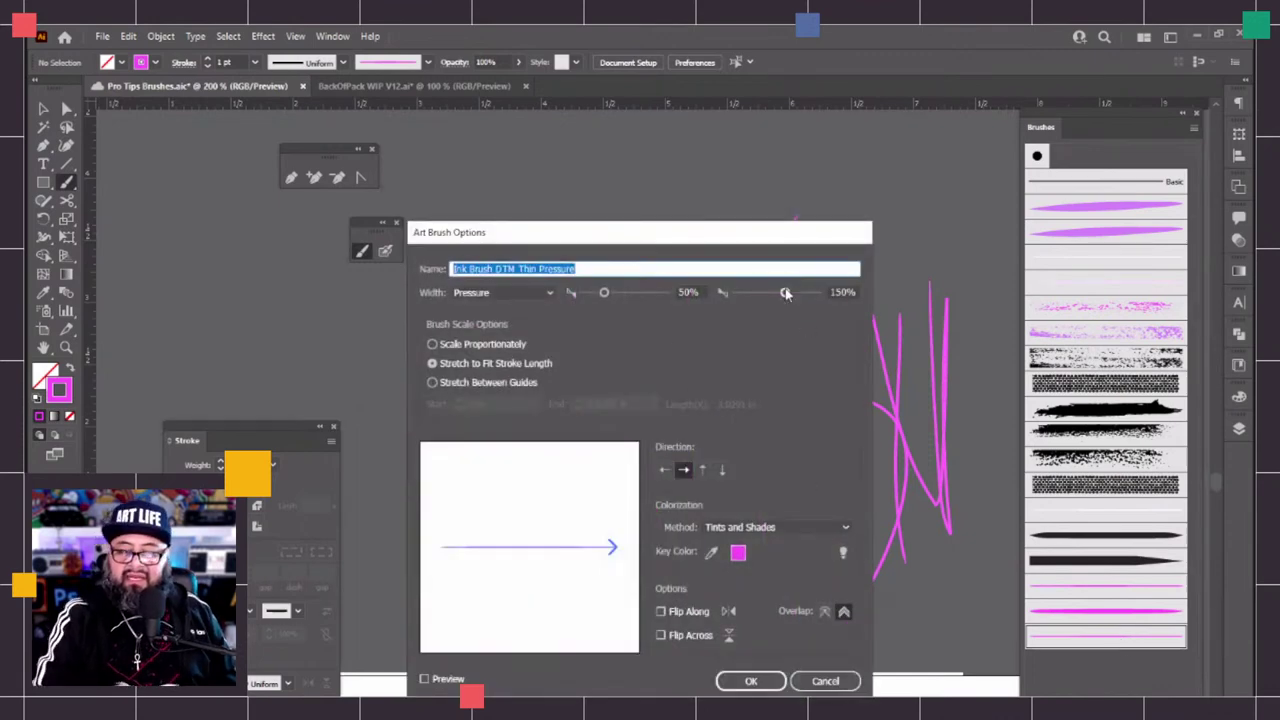
pyautogui.moveTo(604, 293); pyautogui.dragTo(598, 294)
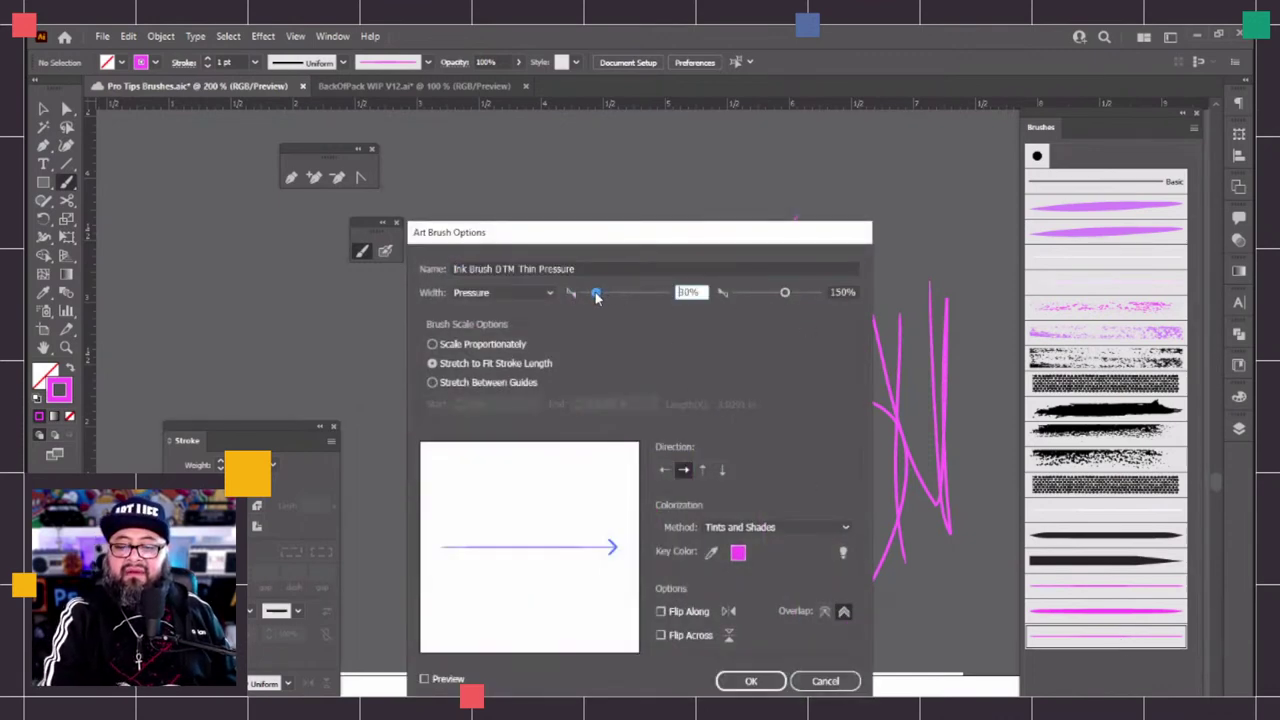
pyautogui.moveTo(786, 292); pyautogui.dragTo(795, 295)
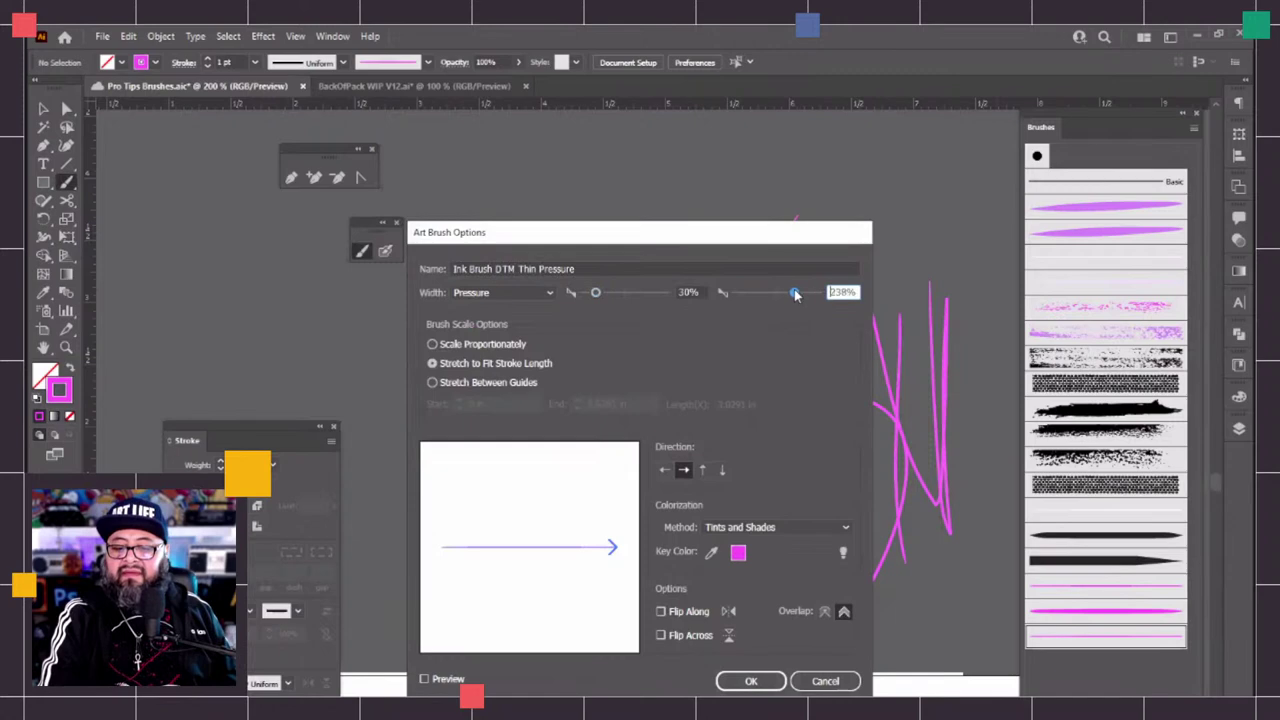
pyautogui.click(770, 679)
pyautogui.click(711, 497)
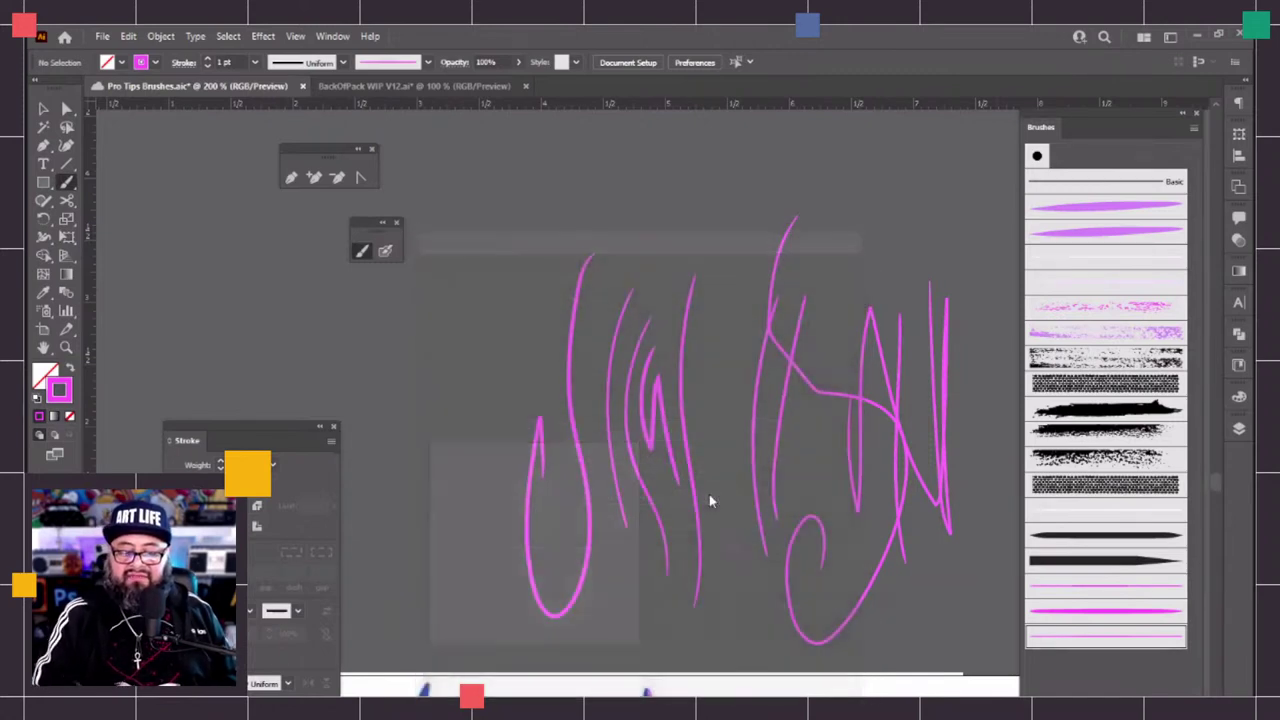
# Paint two tall wavy strokes beside the existing test strokes with the adjusted thin pressure brush and inspect their tapering up close
pyautogui.moveTo(487, 360)
pyautogui.mouseDown()
pyautogui.moveTo(512, 238)
pyautogui.moveTo(528, 494)
pyautogui.moveTo(504, 592)
pyautogui.mouseUp()
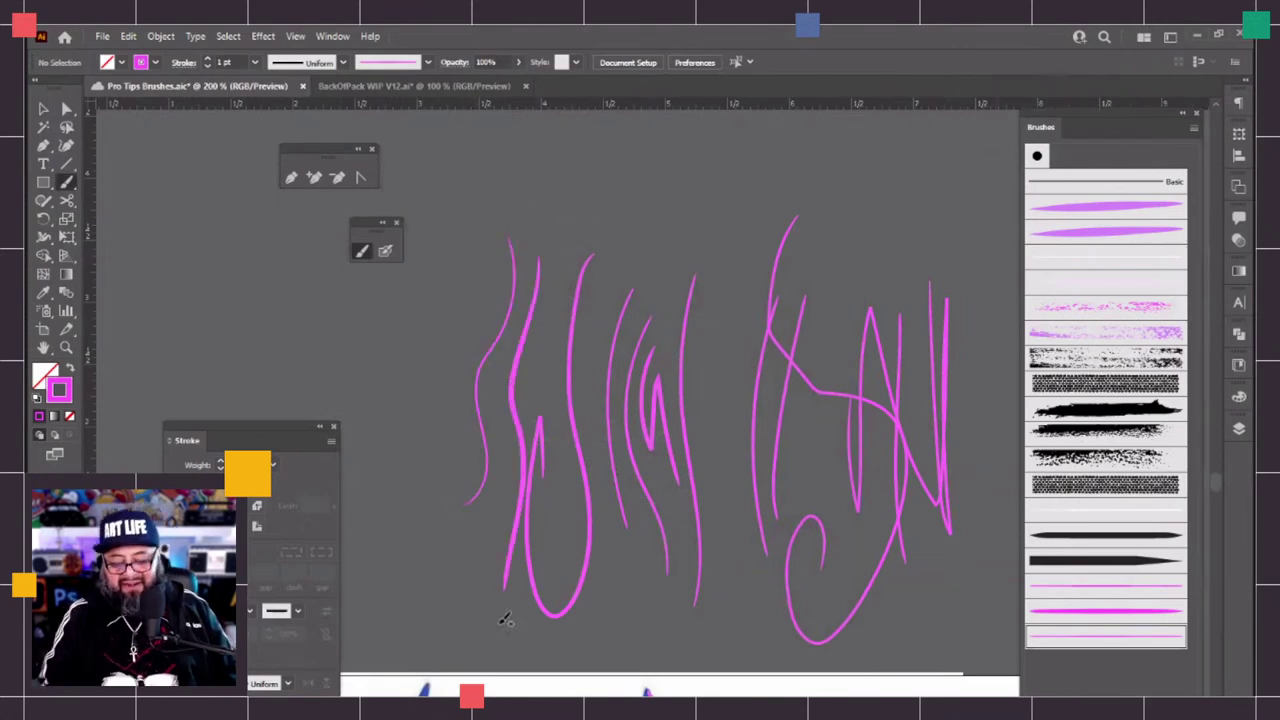
pyautogui.hotkey('ctrl', '=')
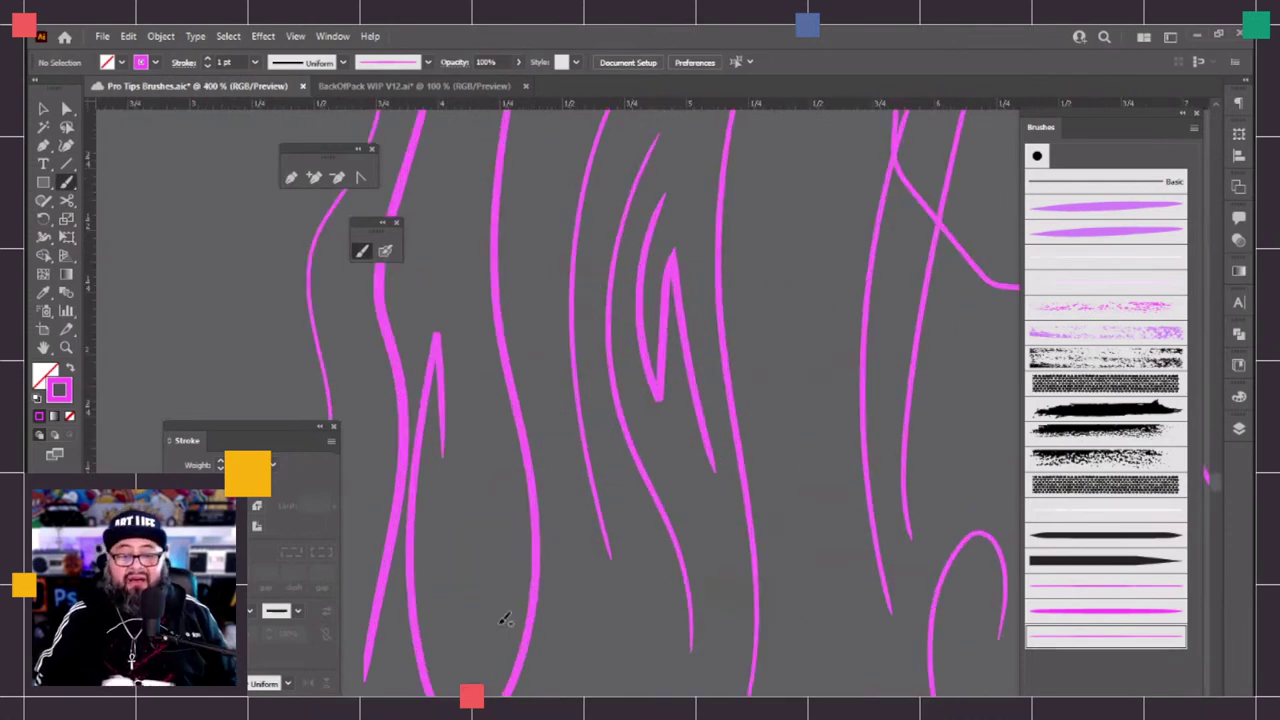
pyautogui.scroll(3, 505, 620)
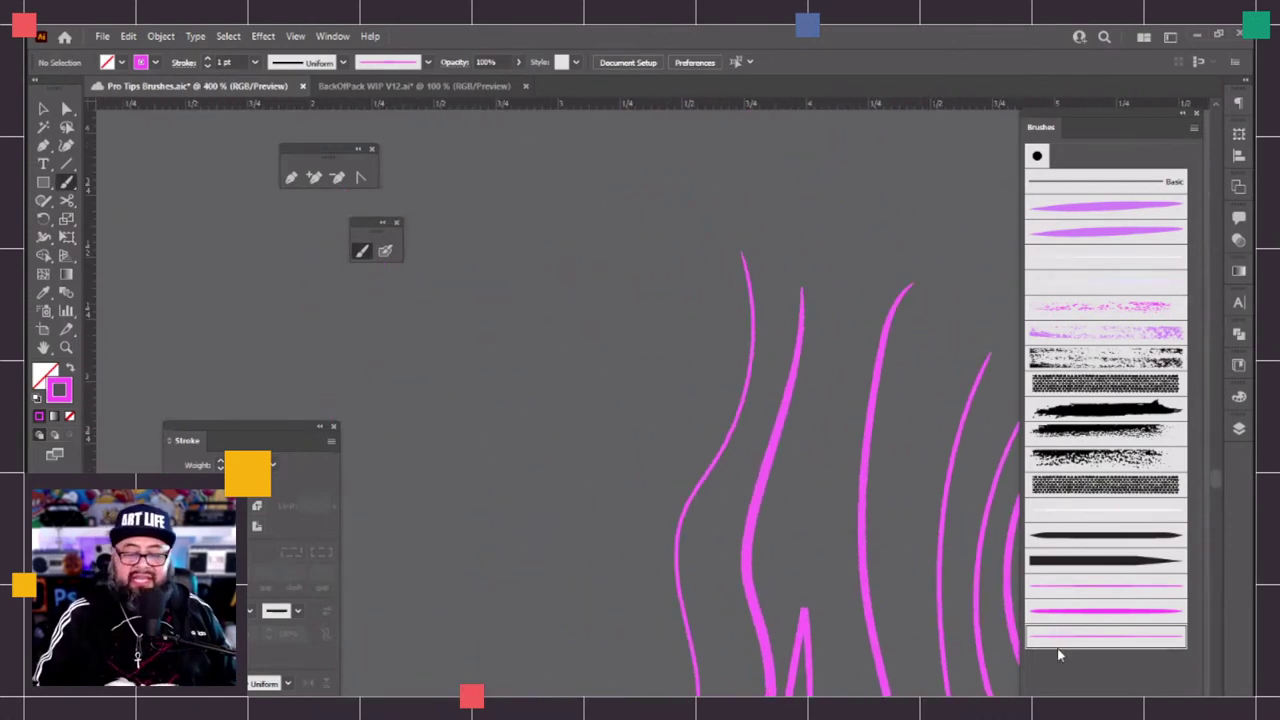
# Duplicate the thick pink fixed-width art brush
pyautogui.click(1112, 611)
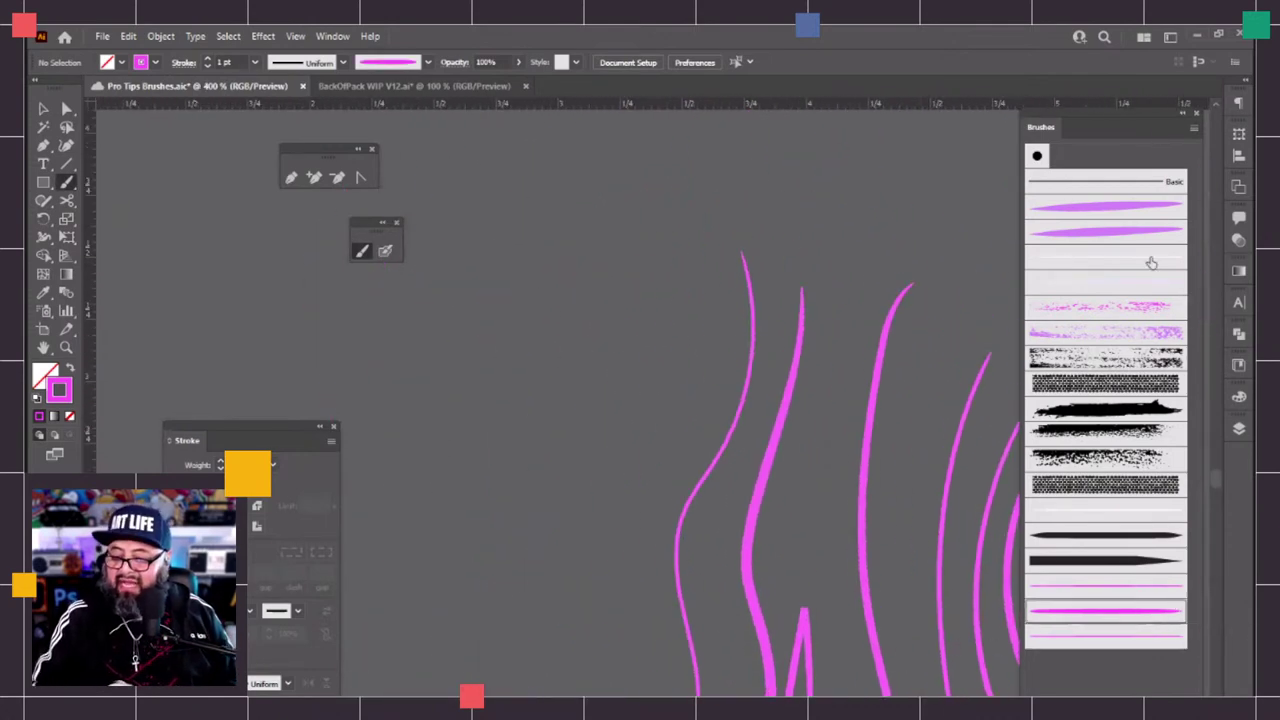
pyautogui.click(1193, 127)
pyautogui.click(1120, 150)
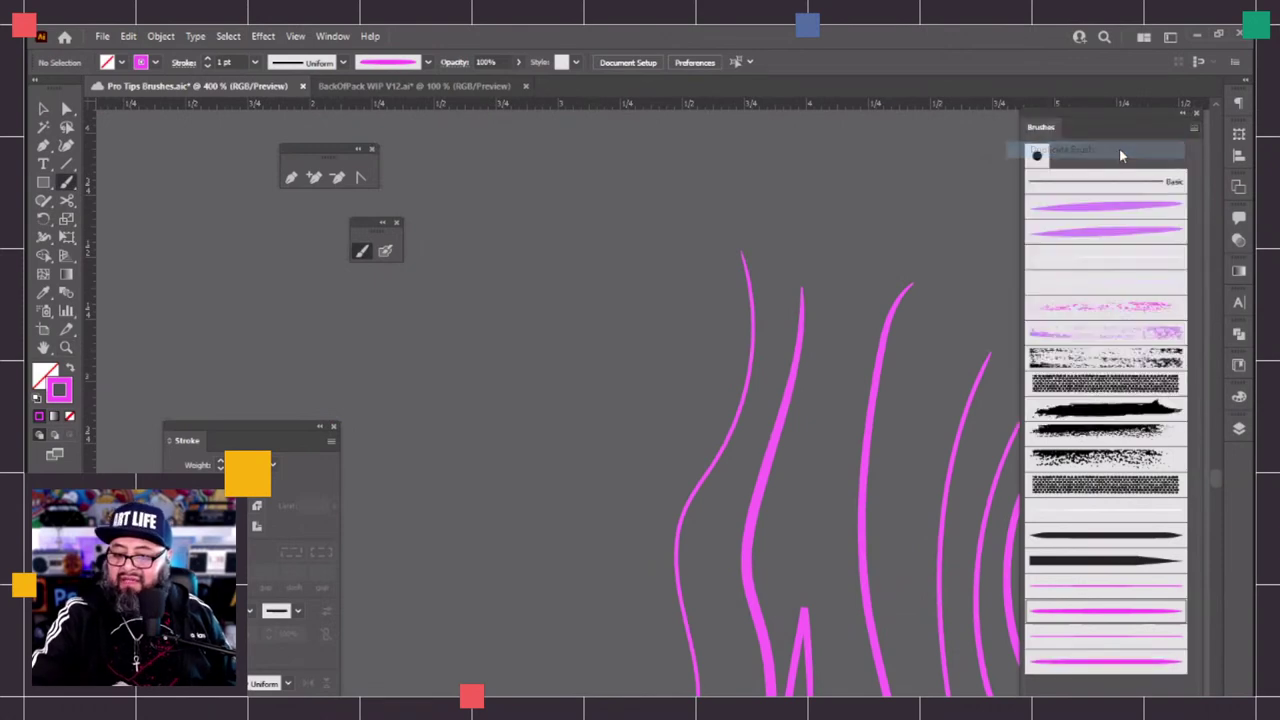
# Rename the copied thick brush Ink Brush DTM Phat p and make its width vary with Pressure from 40% to 192%
pyautogui.doubleClick(1133, 664)
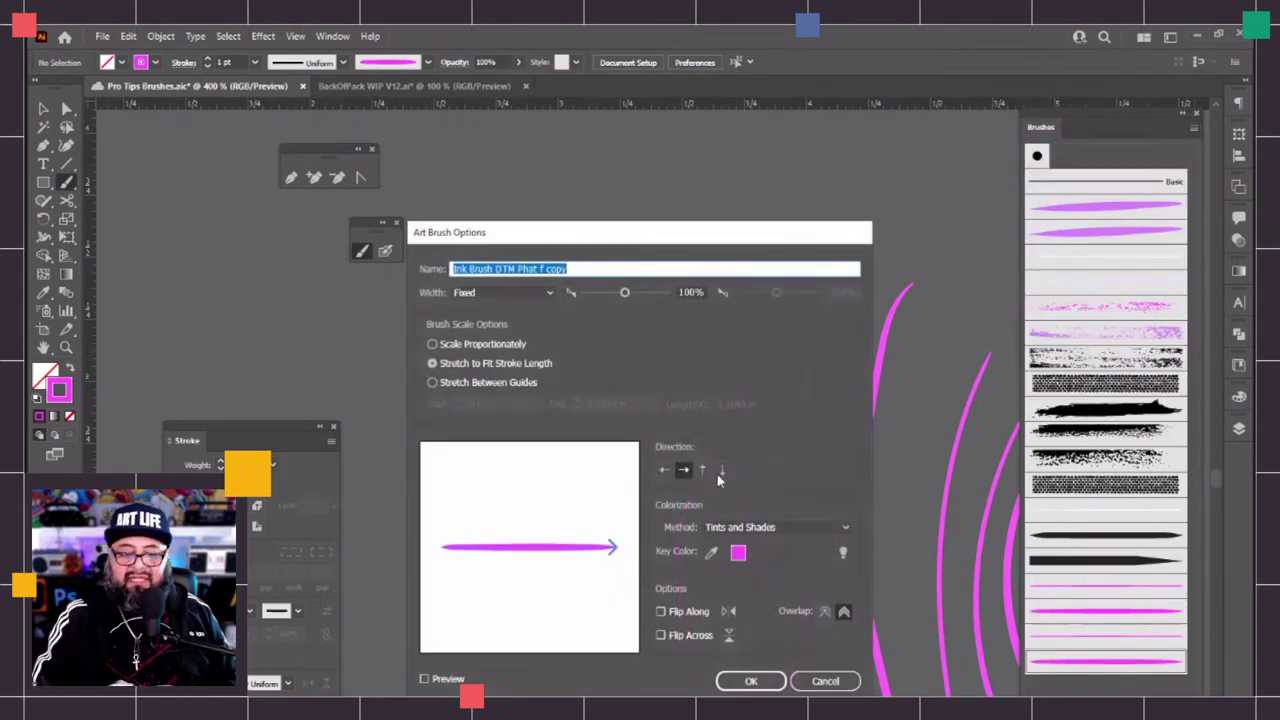
pyautogui.click(516, 294)
pyautogui.click(533, 345)
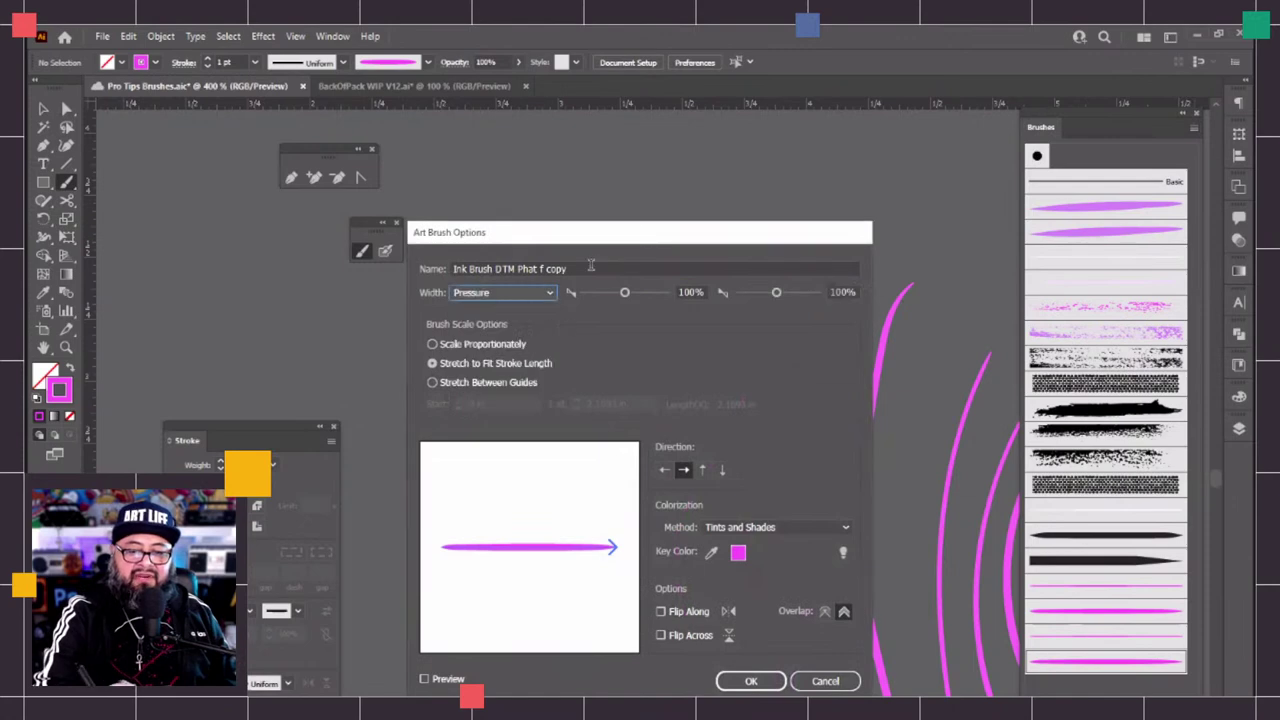
pyautogui.click(597, 268)
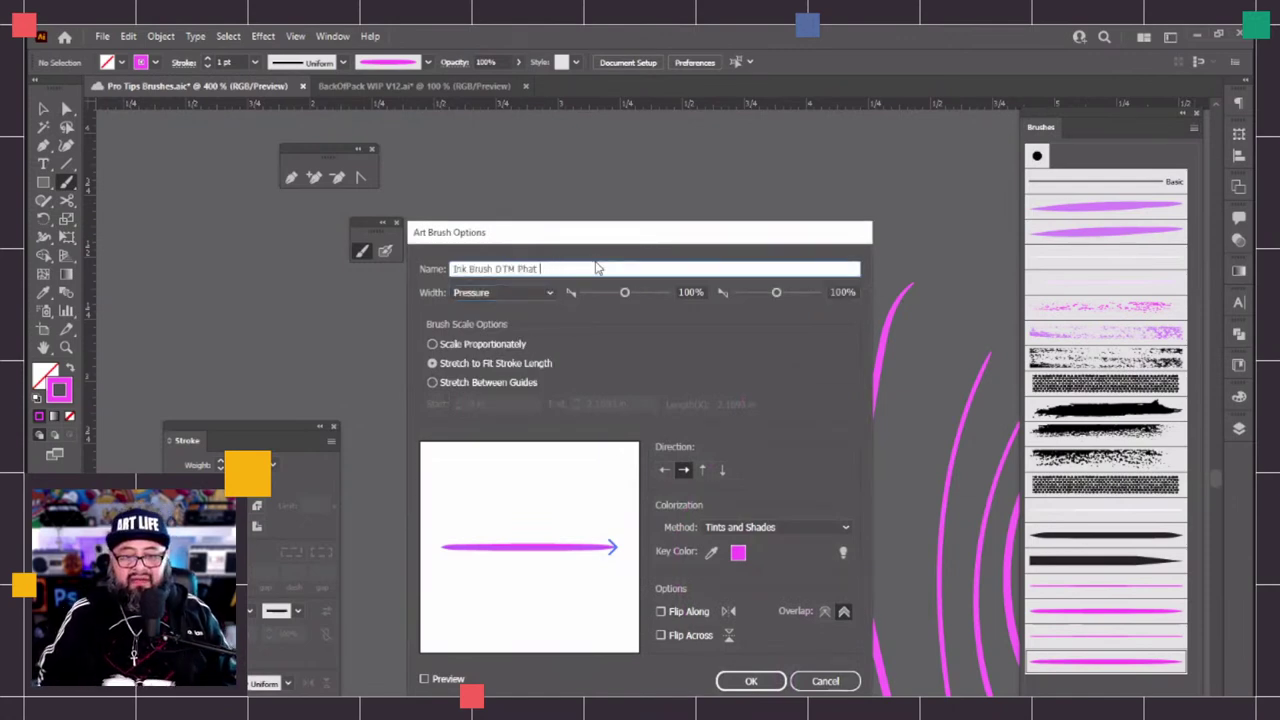
pyautogui.write('p')
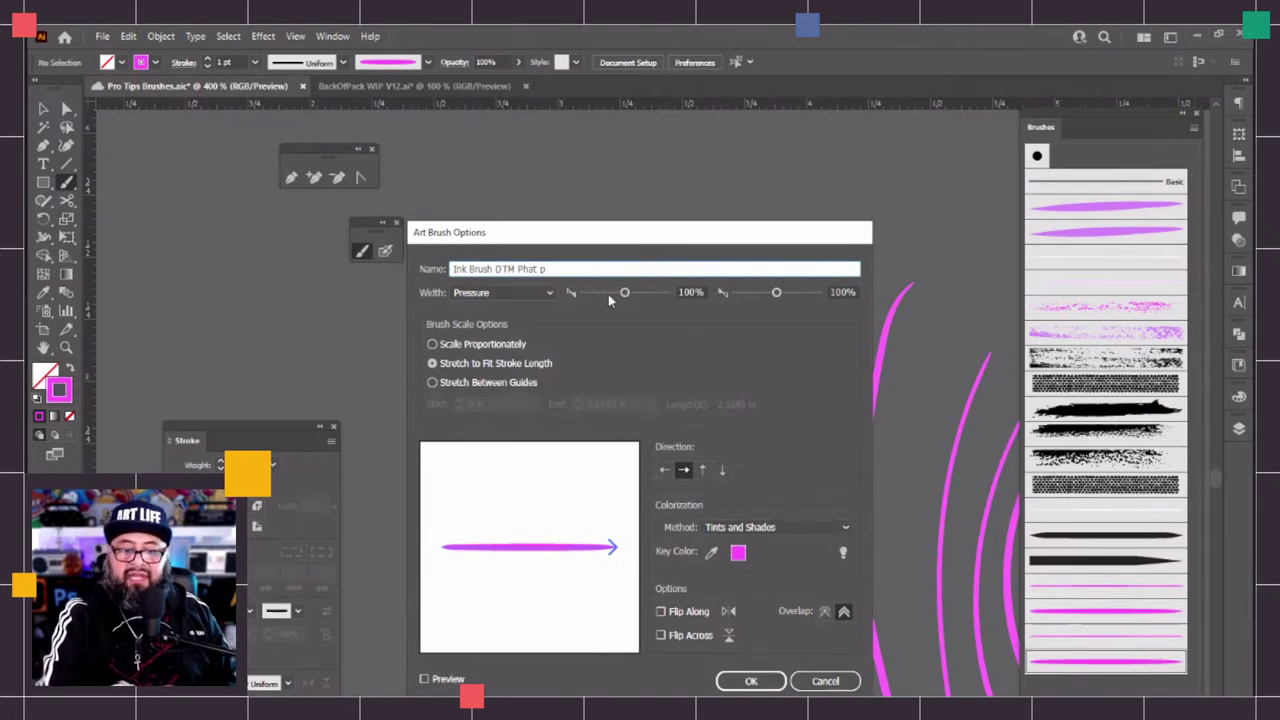
pyautogui.moveTo(608, 294); pyautogui.dragTo(599, 292)
pyautogui.moveTo(781, 298); pyautogui.dragTo(785, 298)
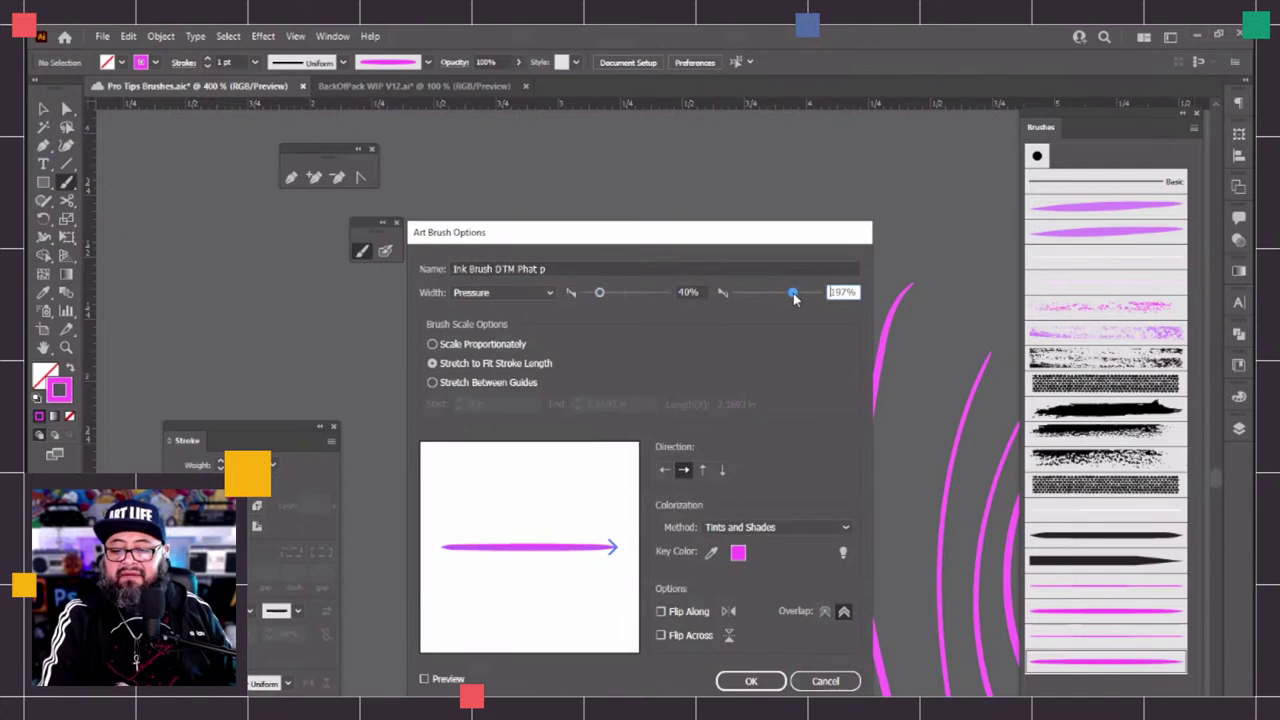
pyautogui.click(751, 681)
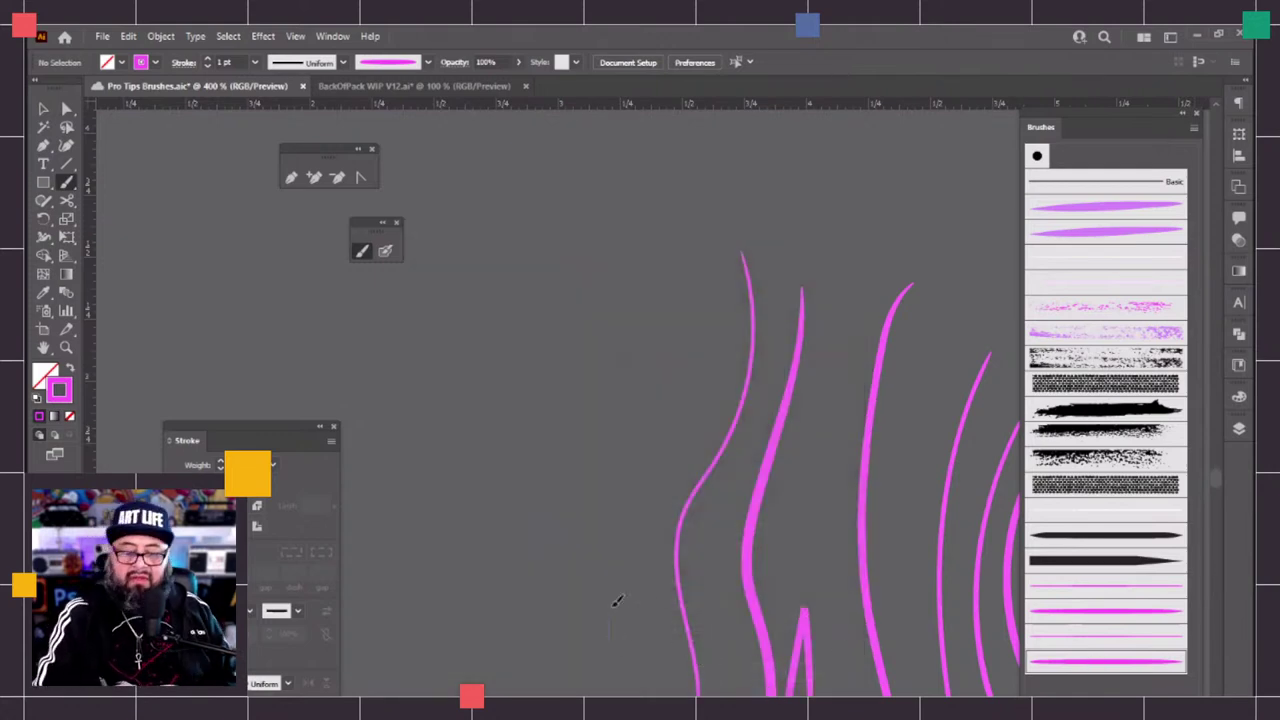
# Paint several tall wavy test strokes and one short stroke beside the thin ones with the Ink Brush DTM Phat p brush
pyautogui.moveTo(616, 603)
pyautogui.mouseDown()
pyautogui.moveTo(607, 312)
pyautogui.moveTo(528, 370)
pyautogui.mouseUp()
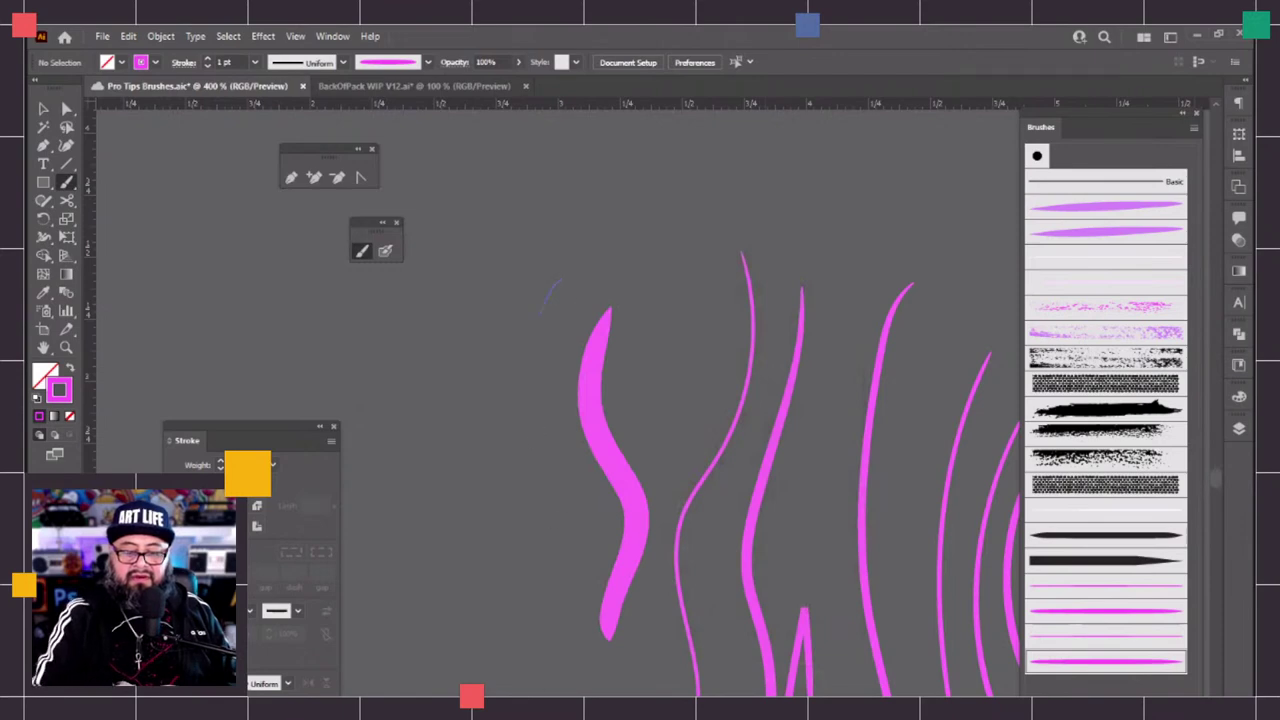
pyautogui.moveTo(540, 313); pyautogui.dragTo(530, 692)
pyautogui.moveTo(530, 288)
pyautogui.mouseDown()
pyautogui.moveTo(478, 420)
pyautogui.moveTo(458, 690)
pyautogui.mouseUp()
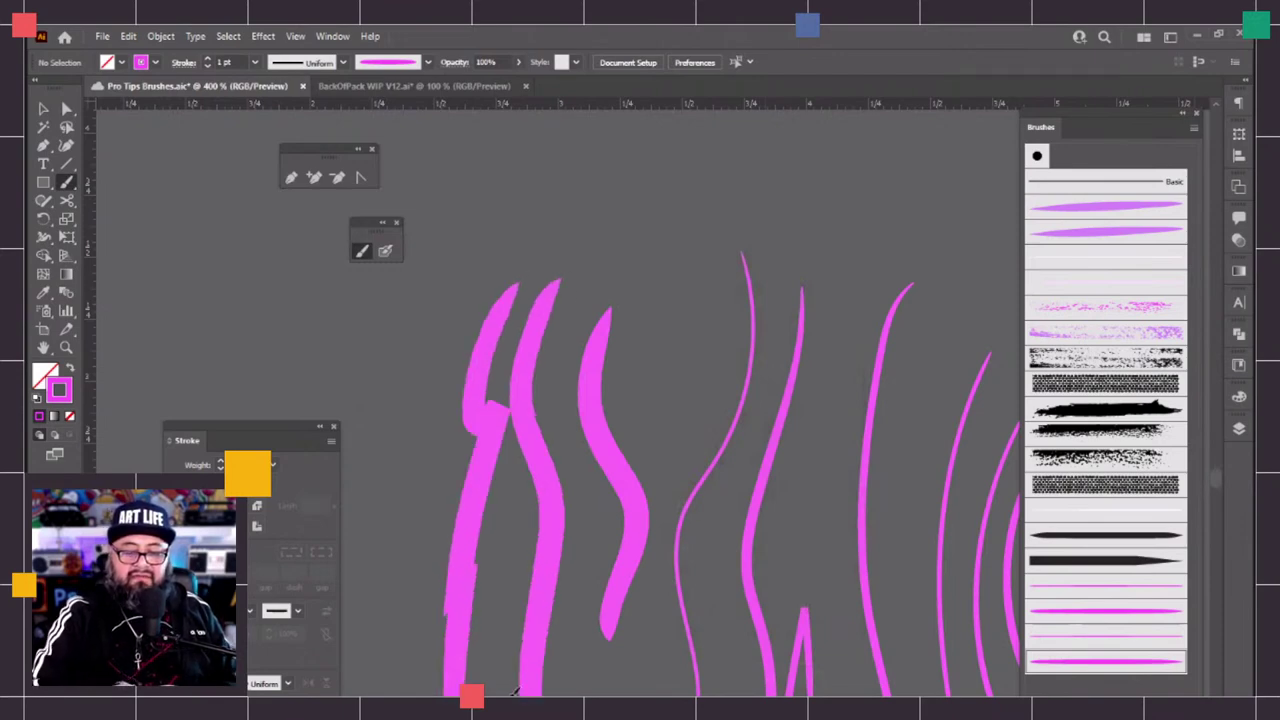
pyautogui.moveTo(655, 392); pyautogui.dragTo(674, 508)
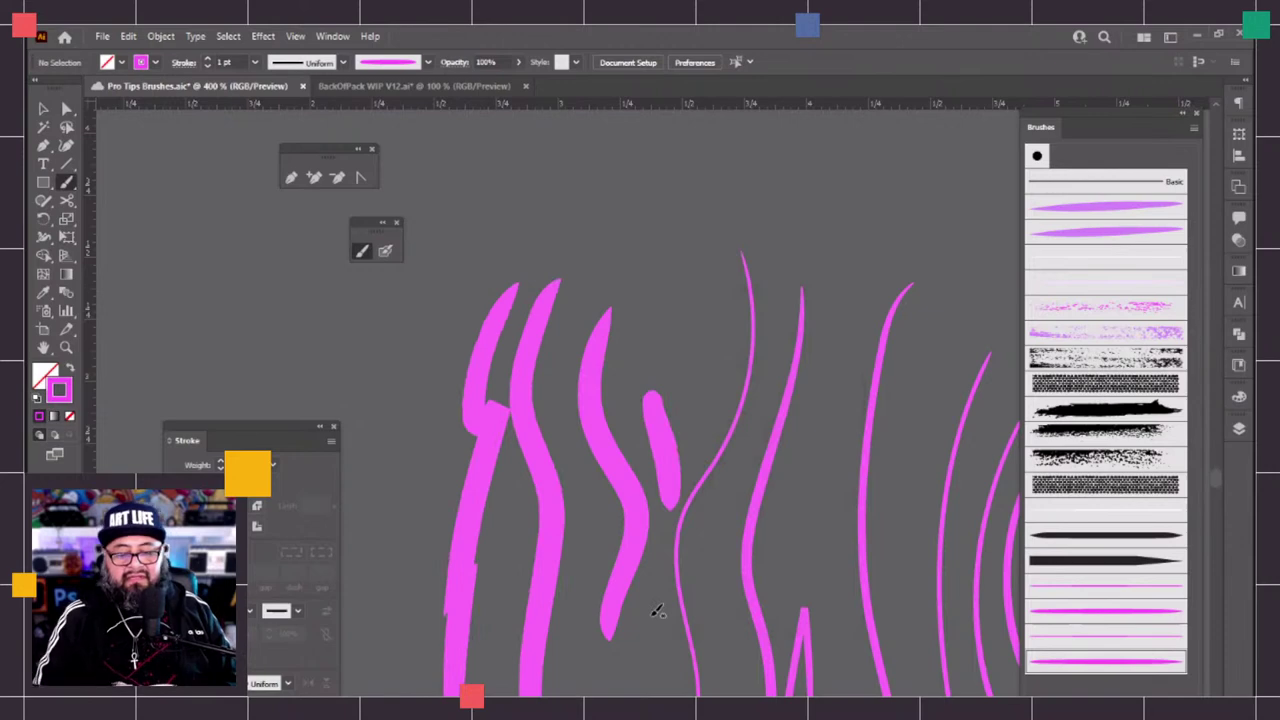
# Lower the Ink Brush DTM Phat p brush's minimum pressure width to 16% and apply the brush options
pyautogui.doubleClick(1105, 664)
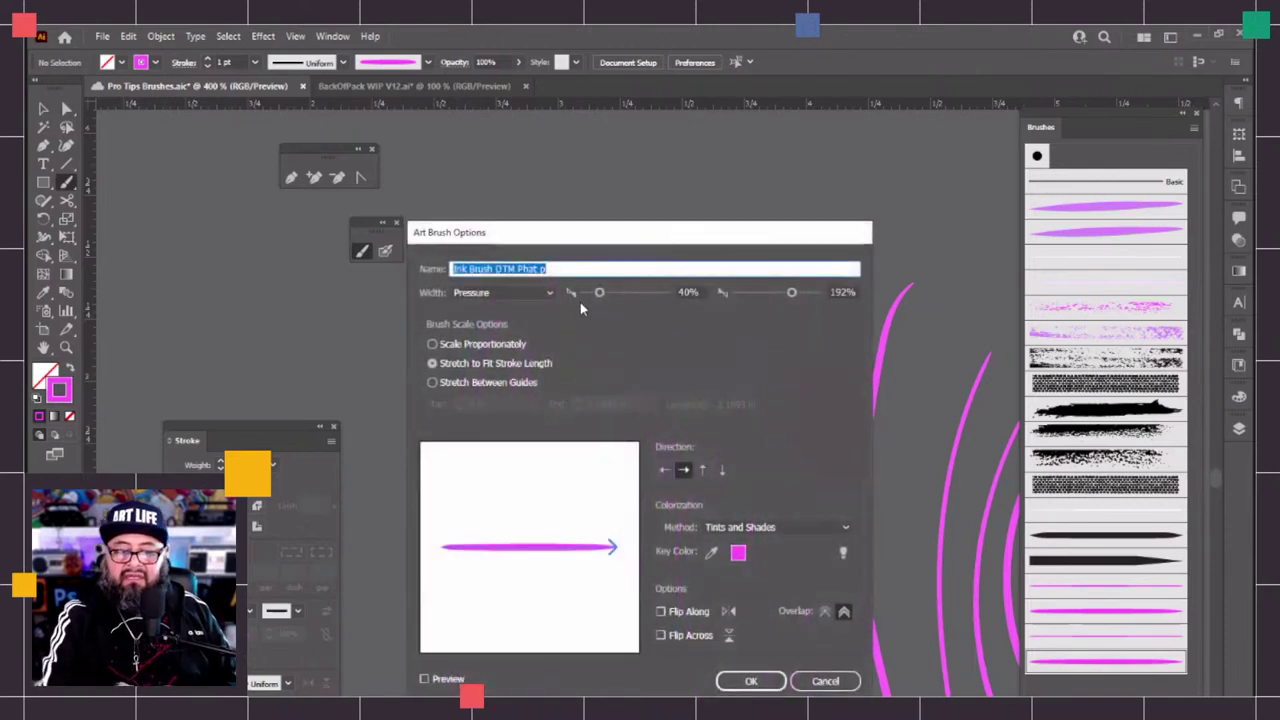
pyautogui.click(596, 293)
pyautogui.moveTo(595, 294); pyautogui.dragTo(590, 301)
pyautogui.click(750, 680)
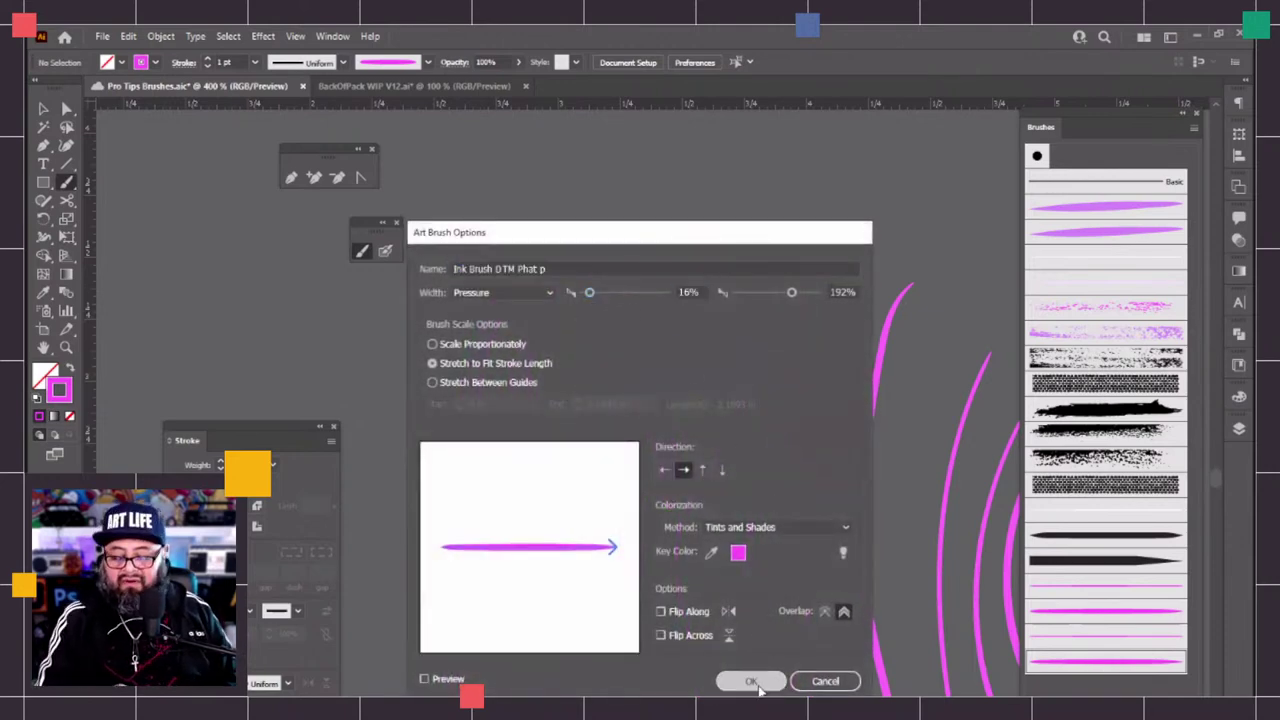
pyautogui.click(716, 498)
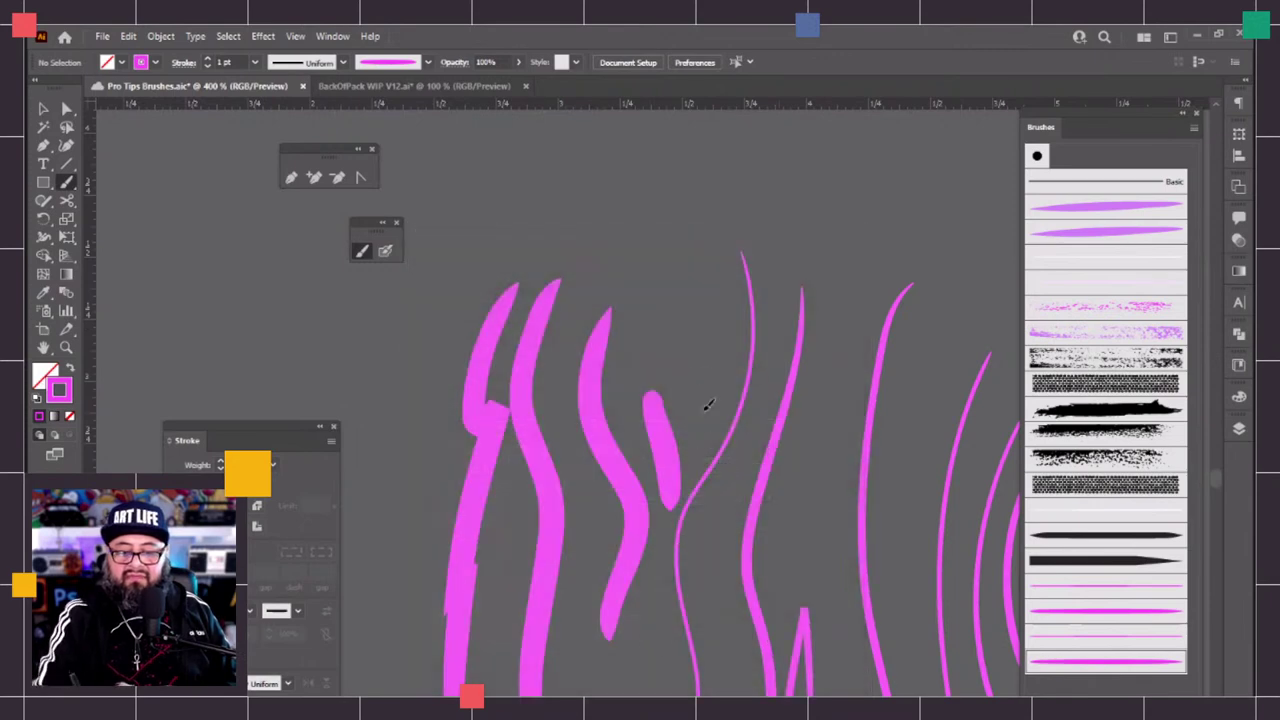
# Paint a short curved stroke and a long winding stroke across the thin test lines with the adjusted thick pressure brush
pyautogui.moveTo(706, 403); pyautogui.dragTo(740, 200)
pyautogui.moveTo(812, 222)
pyautogui.mouseDown()
pyautogui.moveTo(834, 357)
pyautogui.moveTo(668, 692)
pyautogui.mouseUp()
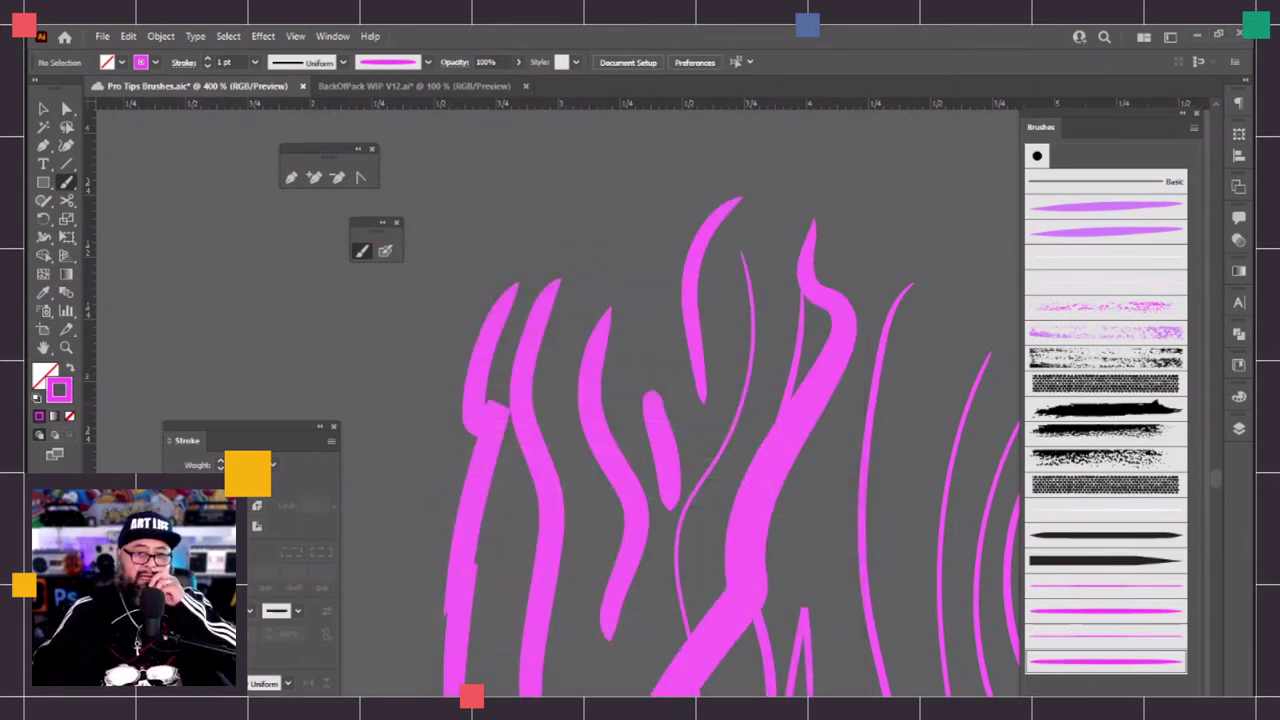